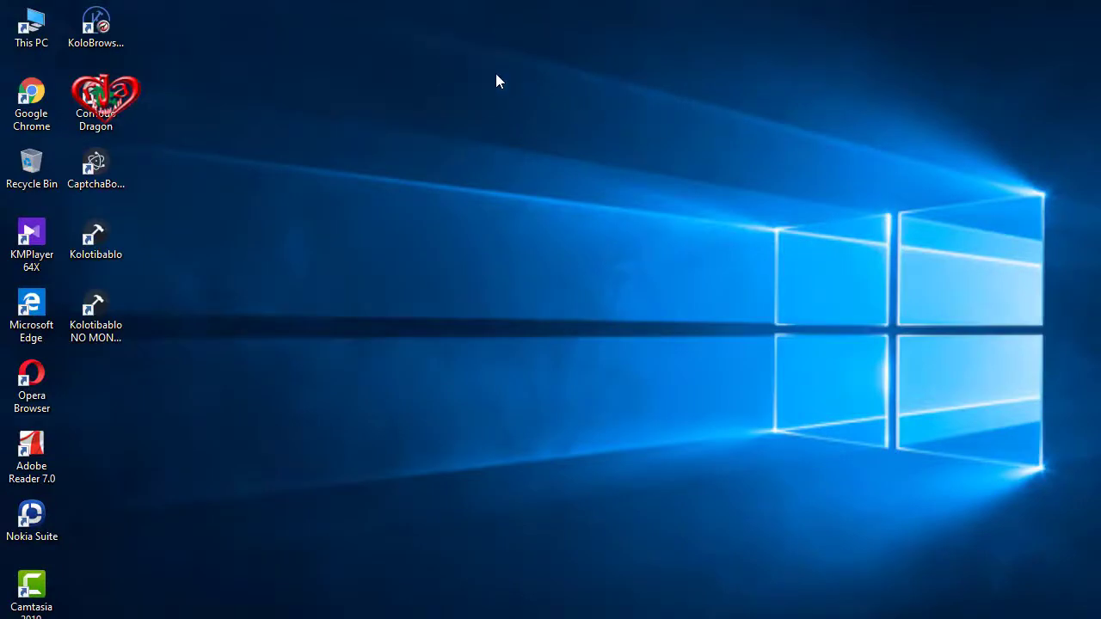
Step: Refresh the Windows desktop three times from its right-click menu
{"action": "right_click", "coordinate": [496, 74]}
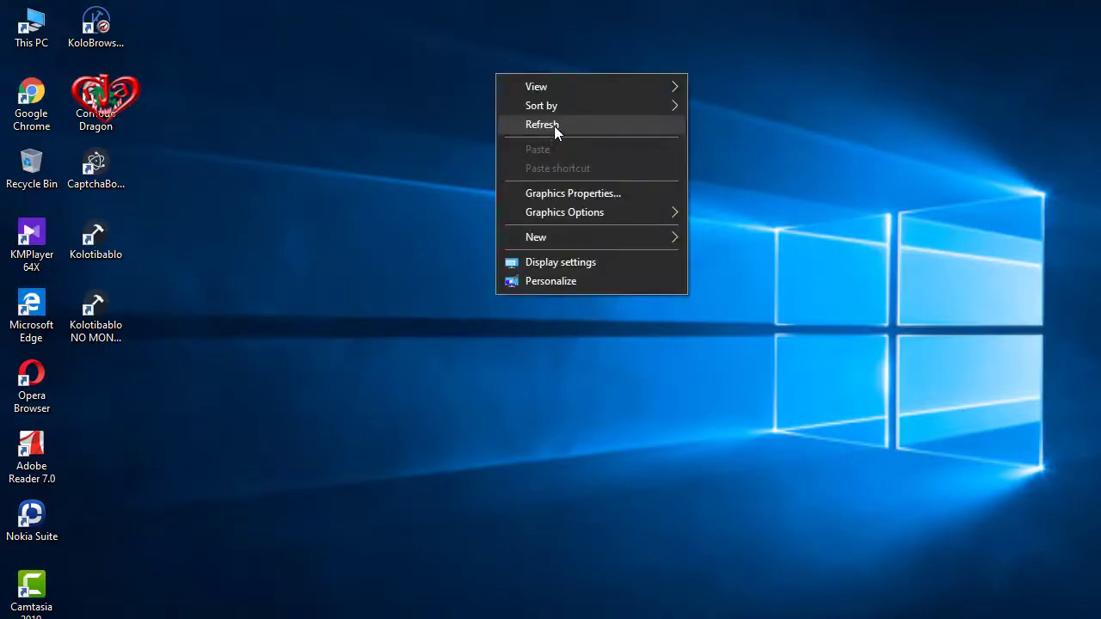
{"action": "left_click", "coordinate": [554, 126]}
{"action": "right_click", "coordinate": [445, 74]}
{"action": "left_click", "coordinate": [509, 127]}
{"action": "right_click", "coordinate": [425, 103]}
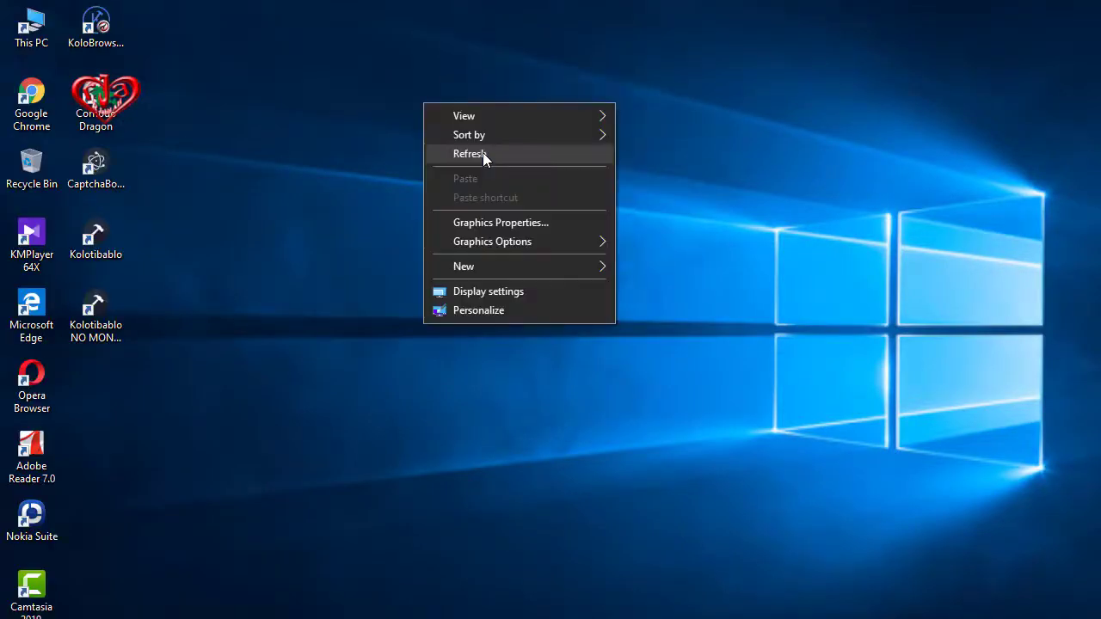
{"action": "left_click", "coordinate": [482, 152]}
Step: Launch Adobe Photoshop 2020 from the Start menu
{"action": "left_click", "coordinate": [15, 607]}
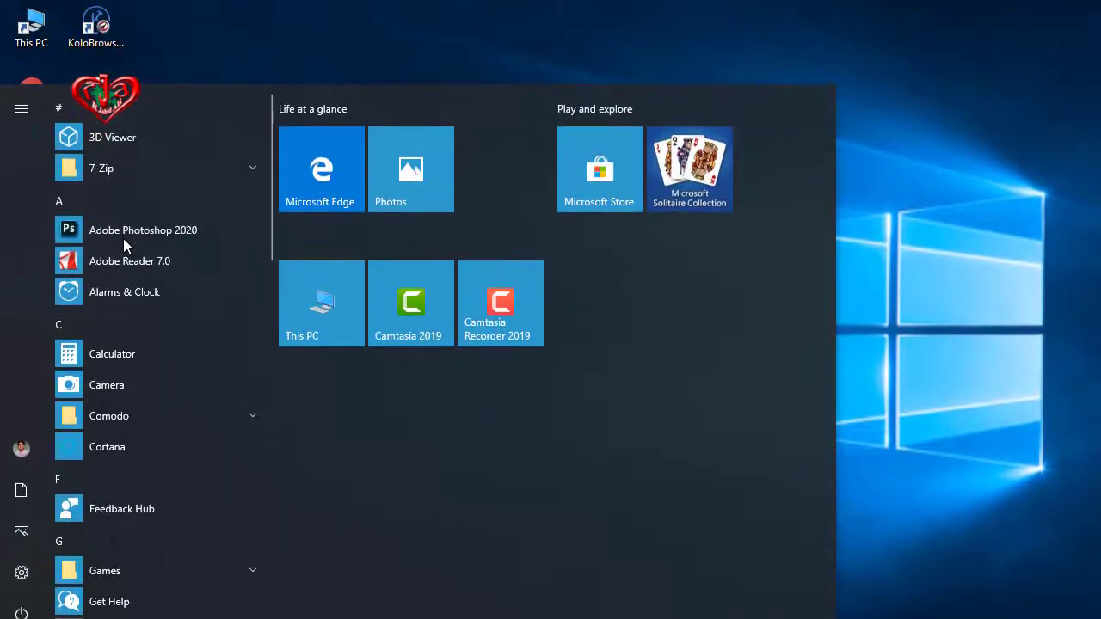
{"action": "left_click", "coordinate": [123, 238]}
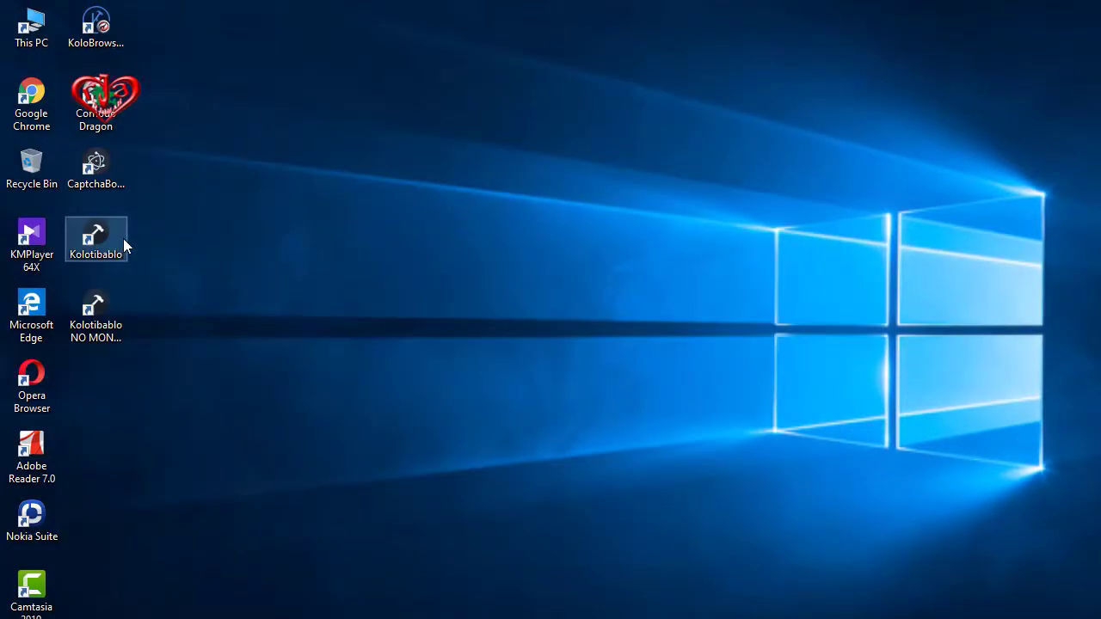
{"action": "double_click", "coordinate": [123, 239]}
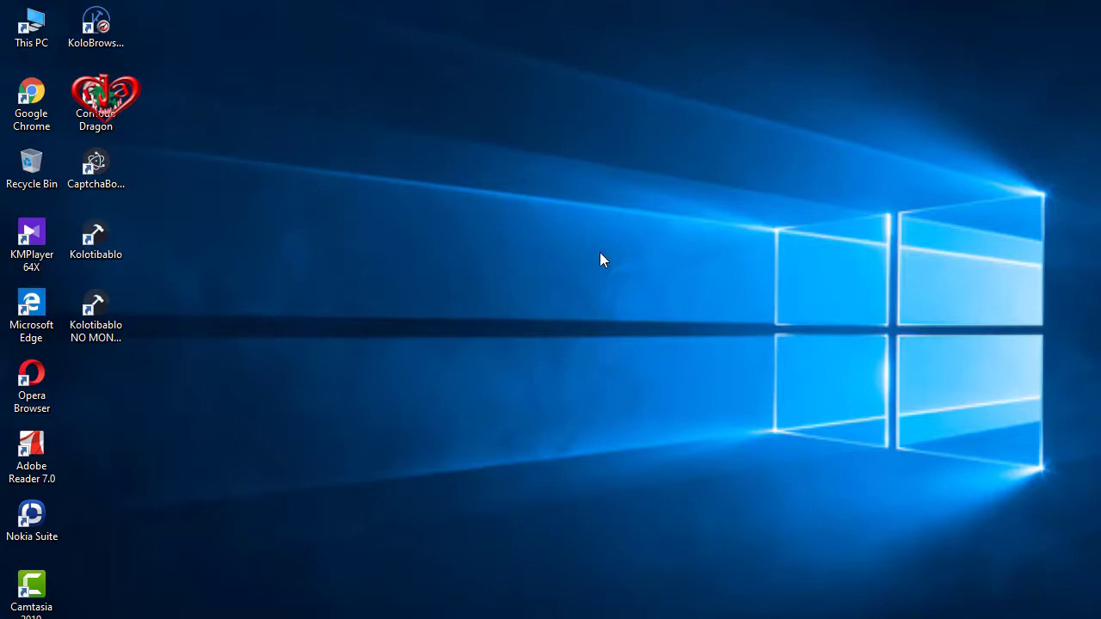
Step: Refresh the desktop three more times while Photoshop's splash screen finishes loading
{"action": "right_click", "coordinate": [459, 159]}
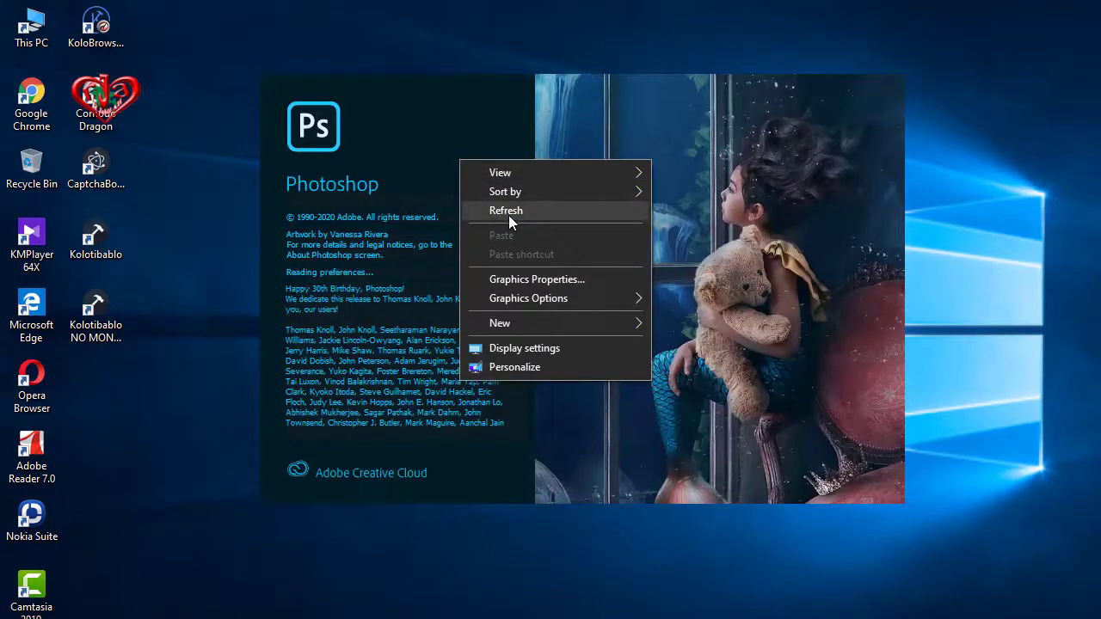
{"action": "left_click", "coordinate": [509, 215]}
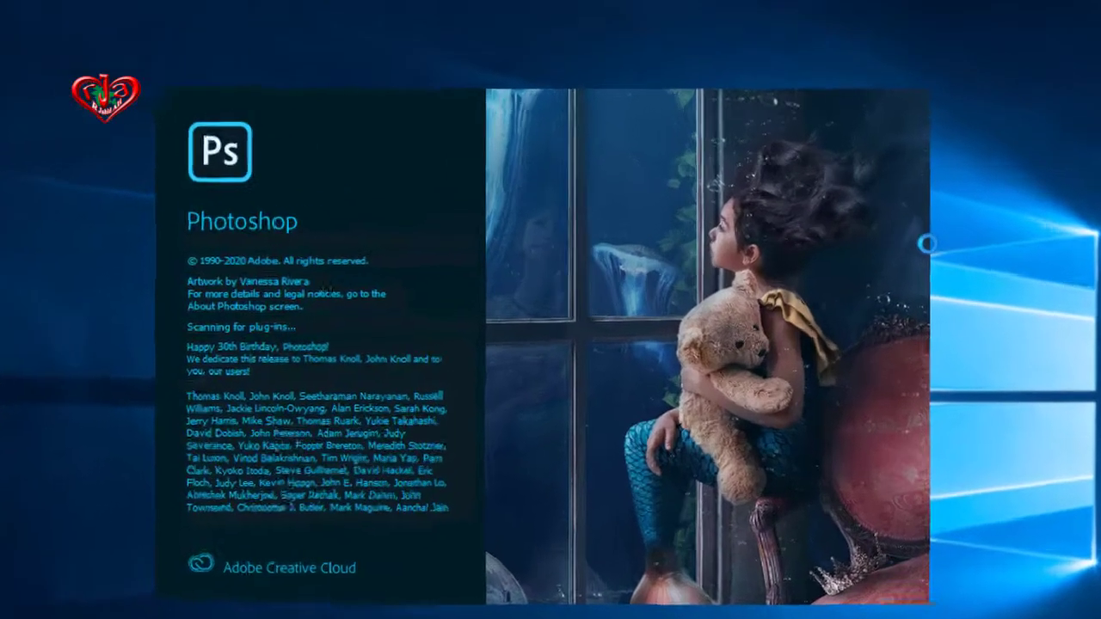
{"action": "right_click", "coordinate": [1050, 172]}
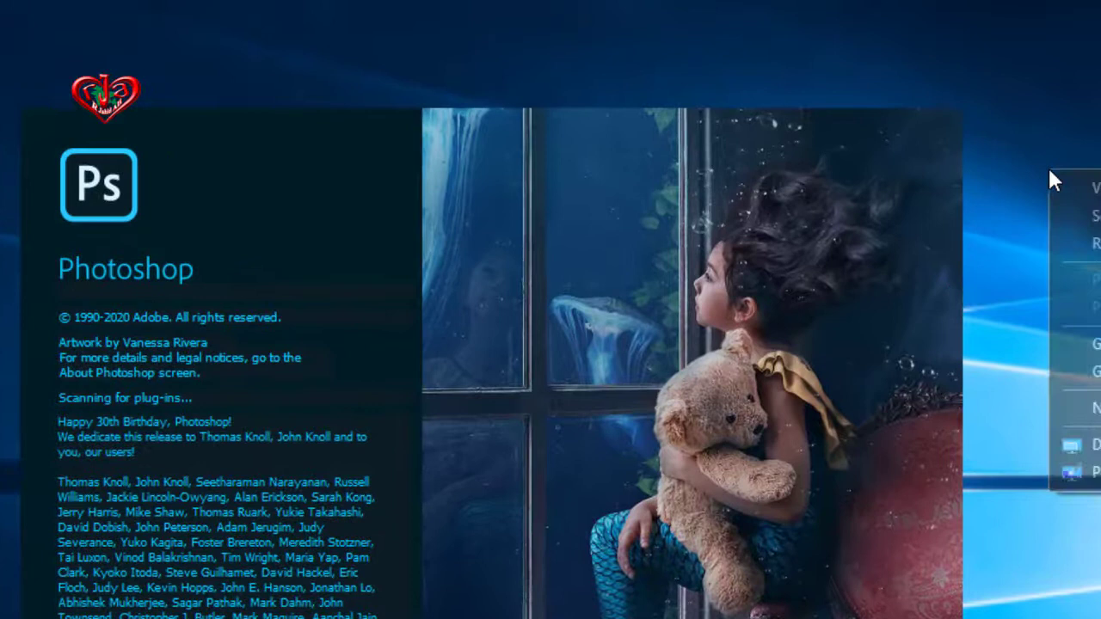
{"action": "left_click", "coordinate": [1096, 243]}
{"action": "right_click", "coordinate": [1078, 105]}
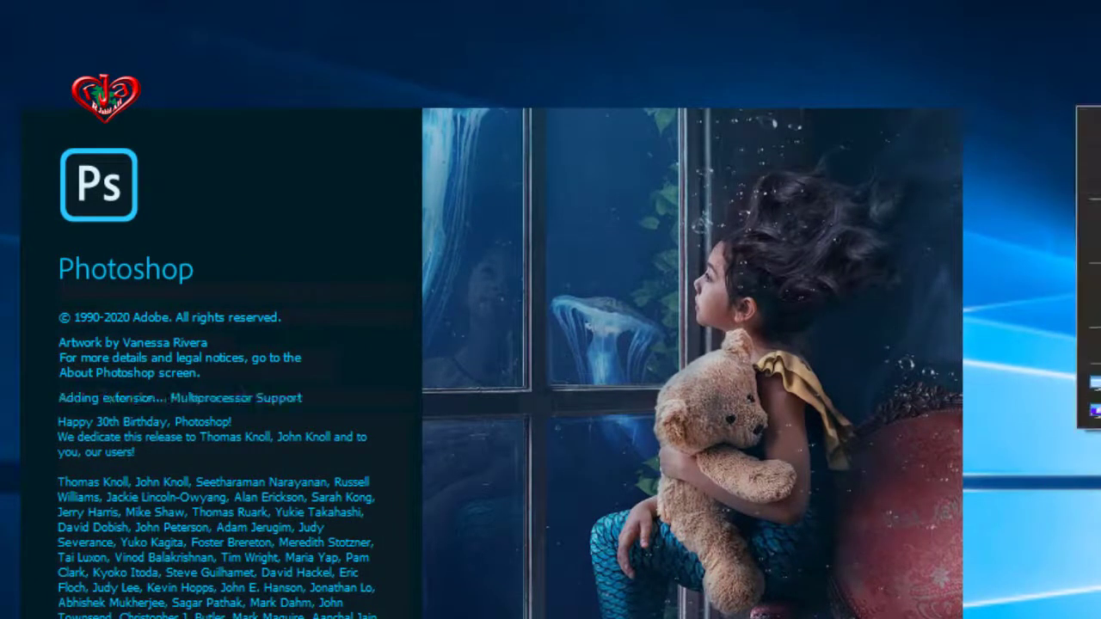
{"action": "left_click", "coordinate": [1091, 181]}
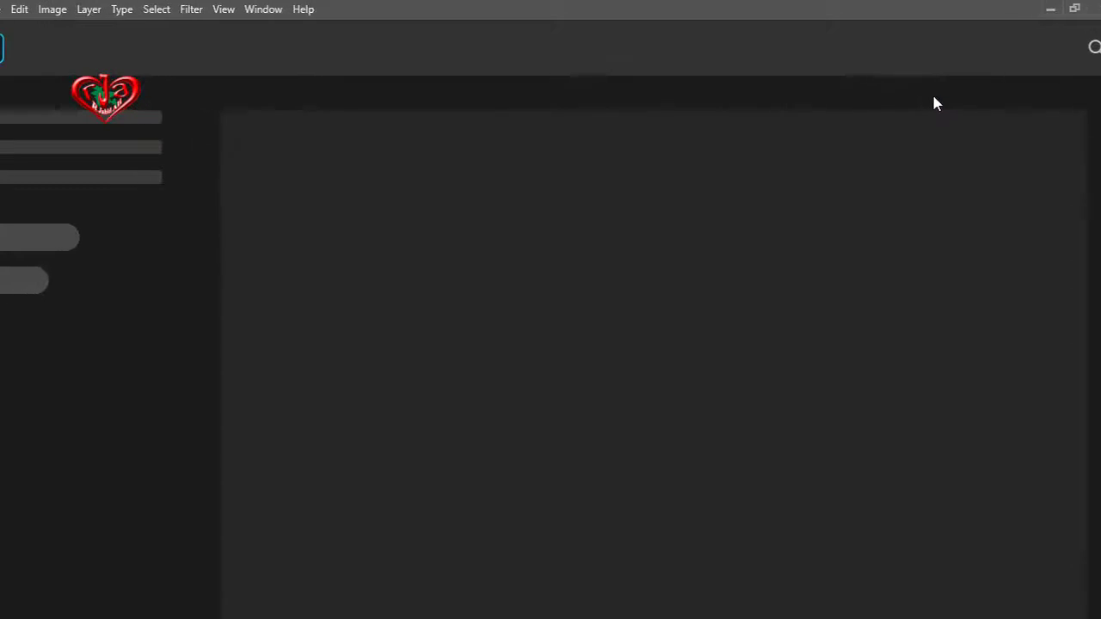
Step: View the Photoshop 21.1.3 About credits via Help twice, closing them each time
{"action": "left_click", "coordinate": [370, 10]}
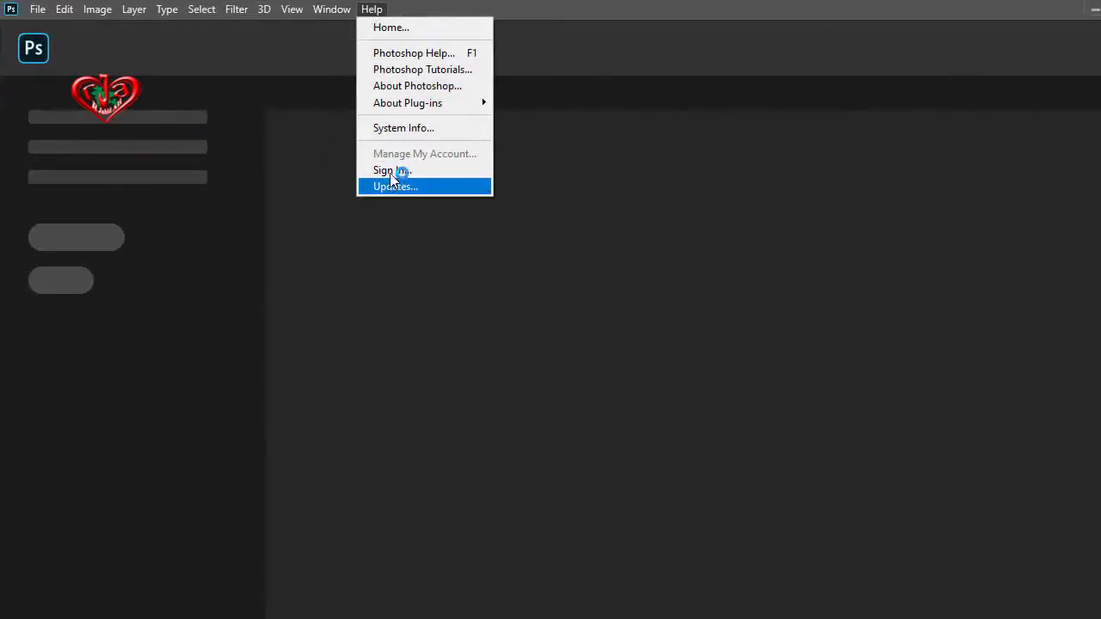
{"action": "mouse_move", "coordinate": [408, 103]}
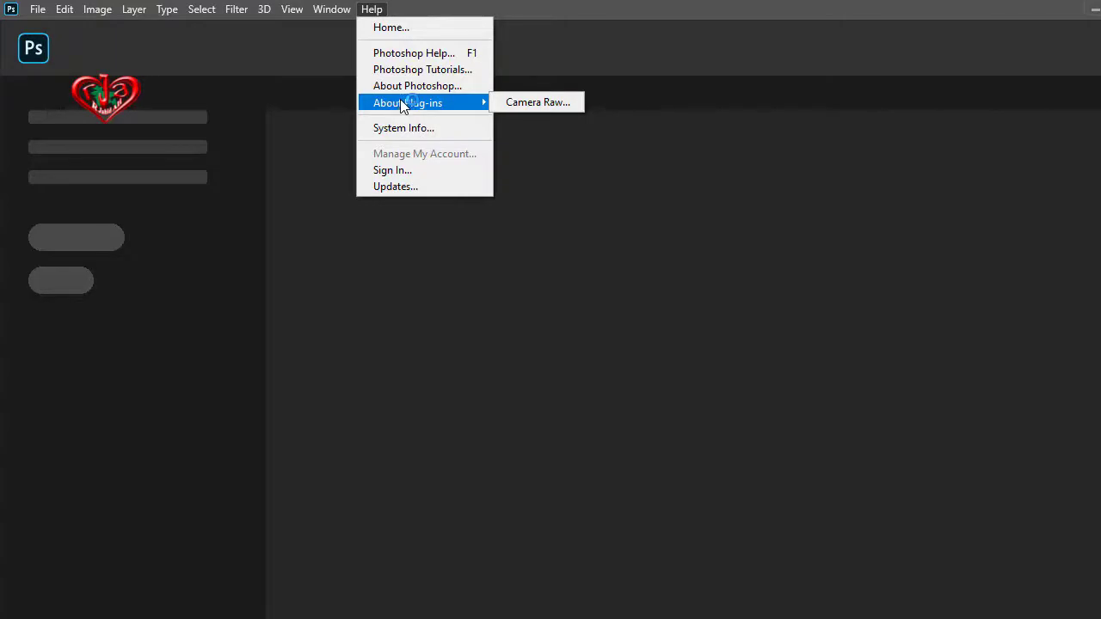
{"action": "left_click", "coordinate": [410, 91]}
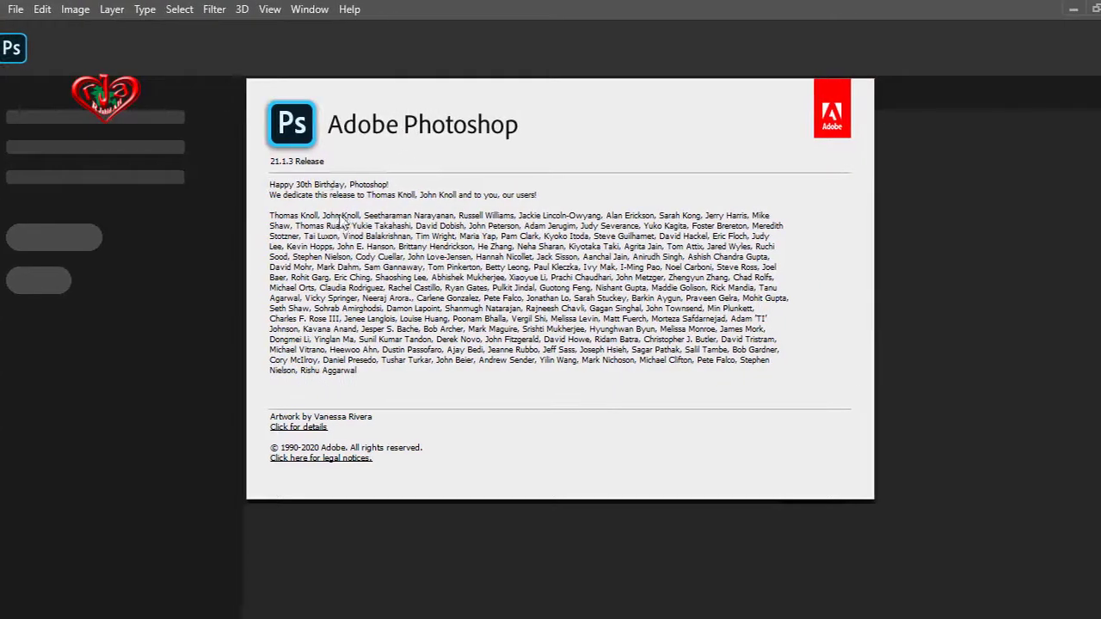
{"action": "left_click", "coordinate": [313, 169]}
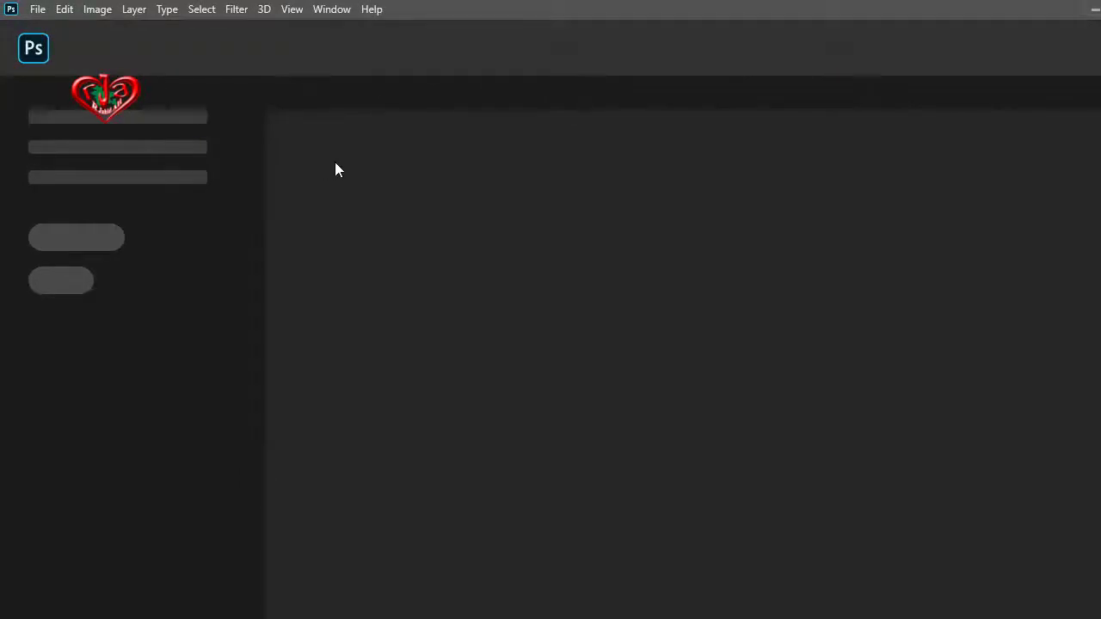
{"action": "left_click", "coordinate": [372, 9]}
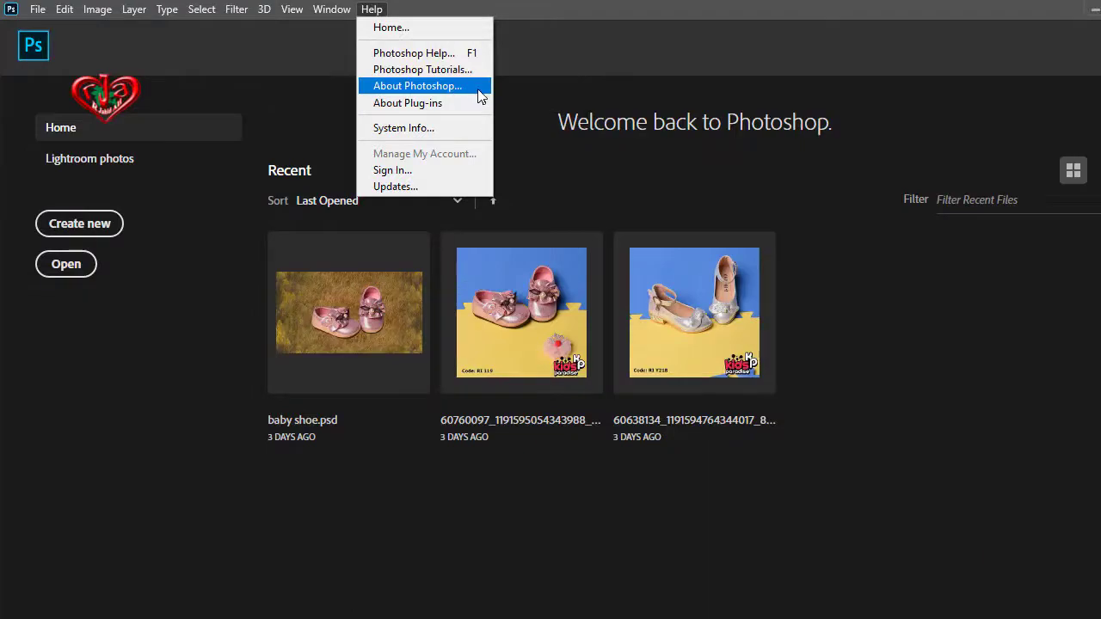
{"action": "left_click", "coordinate": [463, 86]}
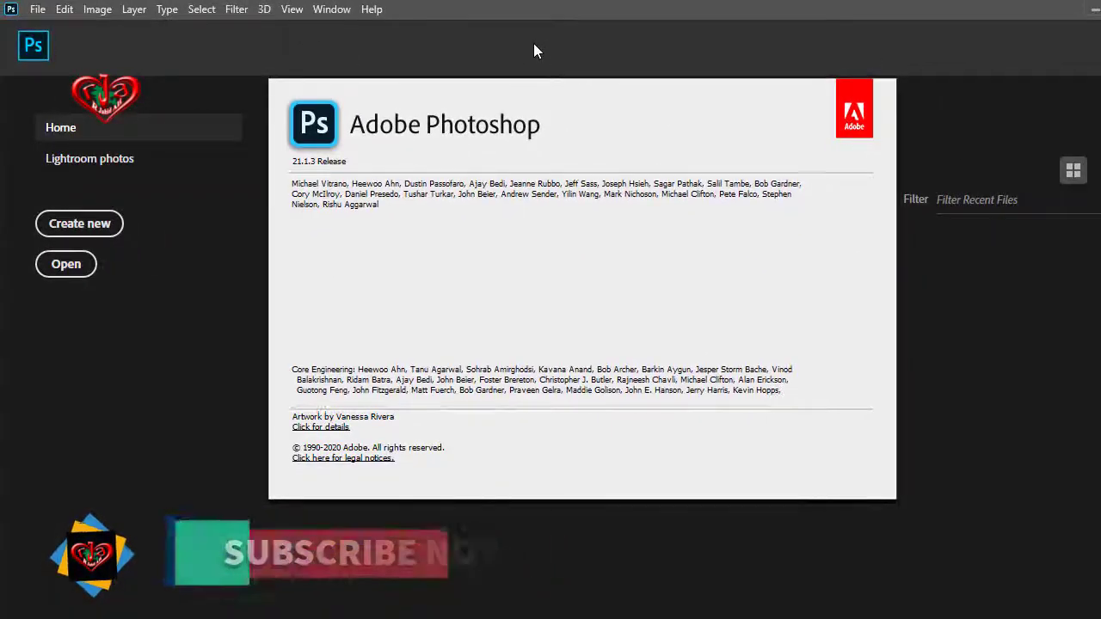
{"action": "key", "text": "Escape"}
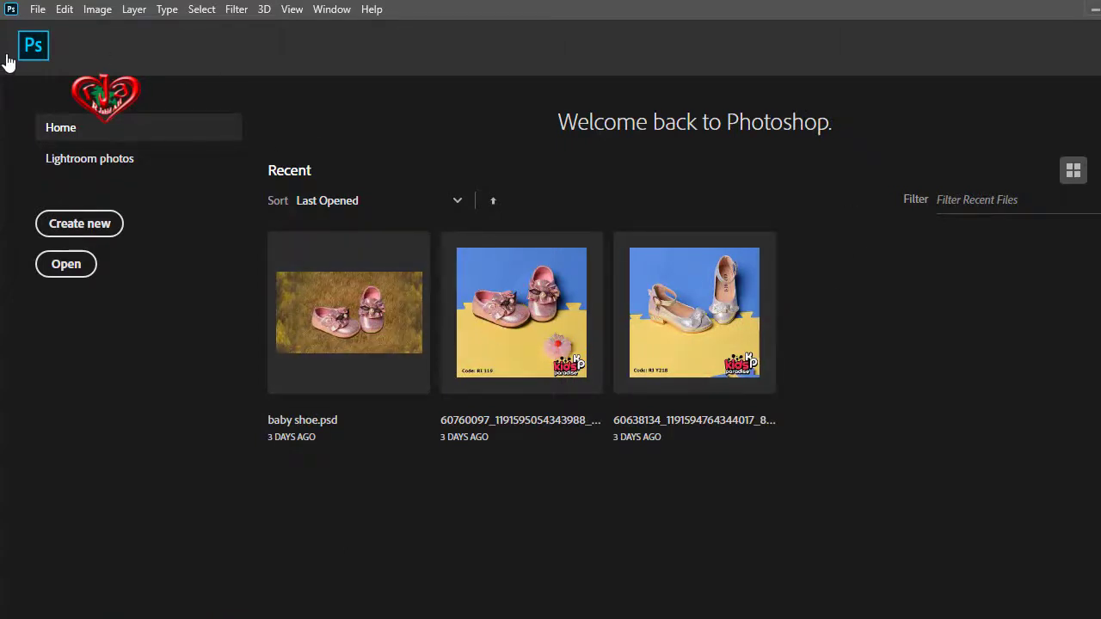
Step: Start opening a file and navigate to Local Disk (E:) > E > _New Local Disk G
{"action": "left_click", "coordinate": [38, 10]}
{"action": "left_click", "coordinate": [51, 42]}
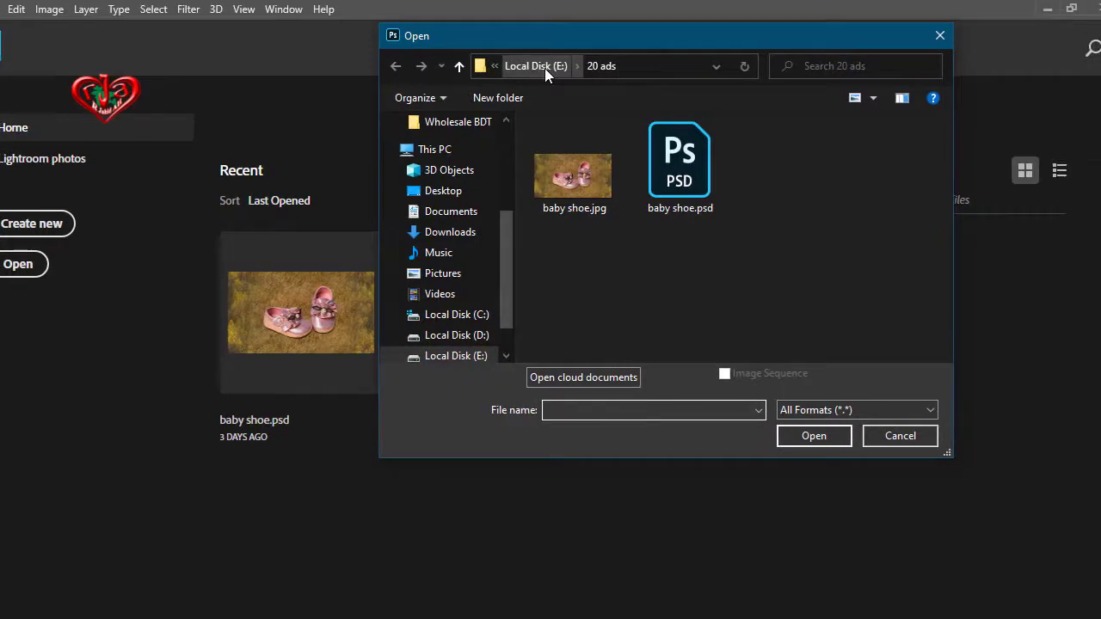
{"action": "left_click", "coordinate": [545, 68]}
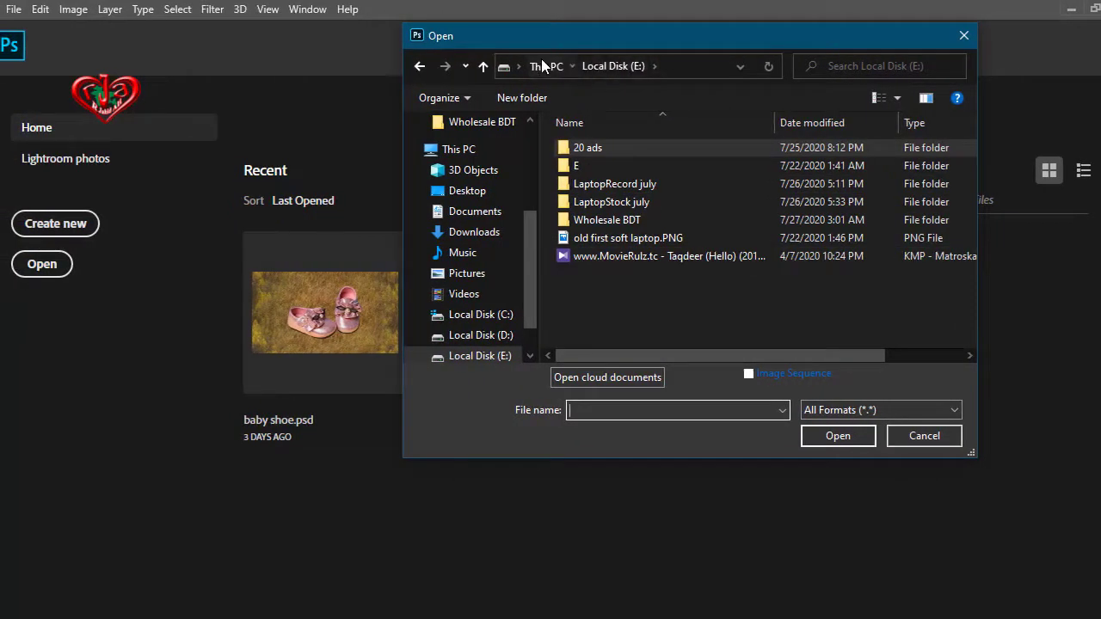
{"action": "left_click", "coordinate": [545, 67]}
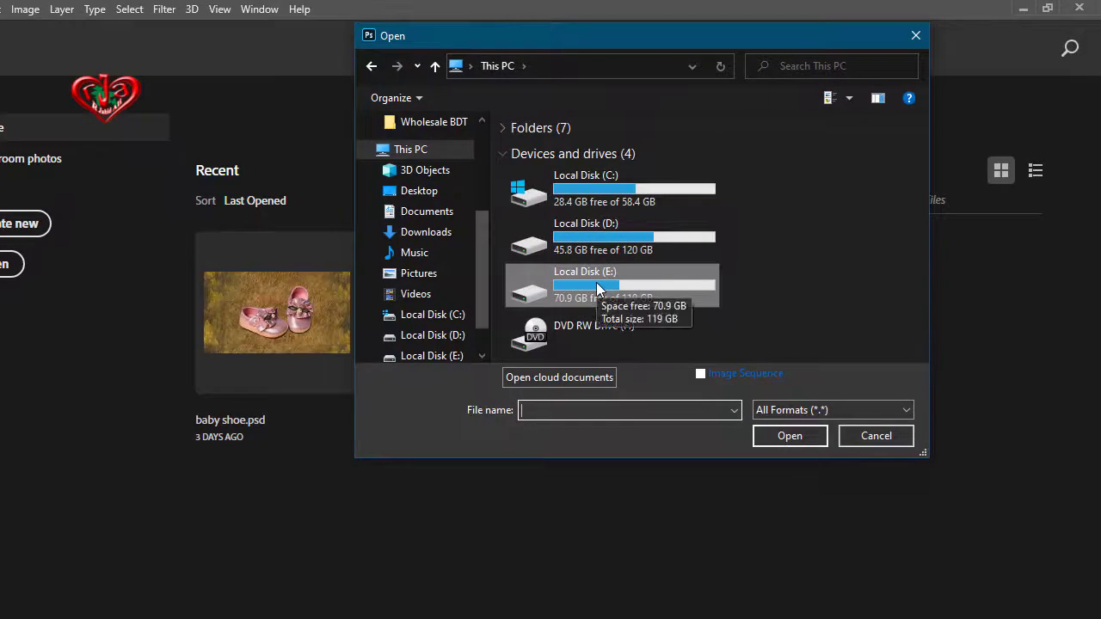
{"action": "double_click", "coordinate": [598, 288]}
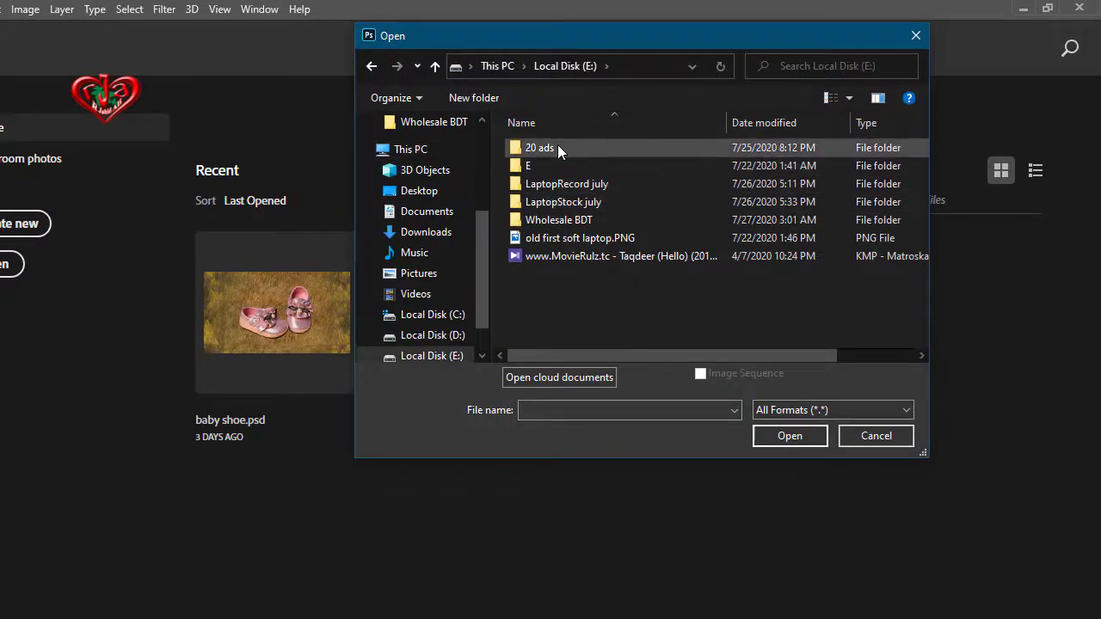
{"action": "double_click", "coordinate": [545, 163]}
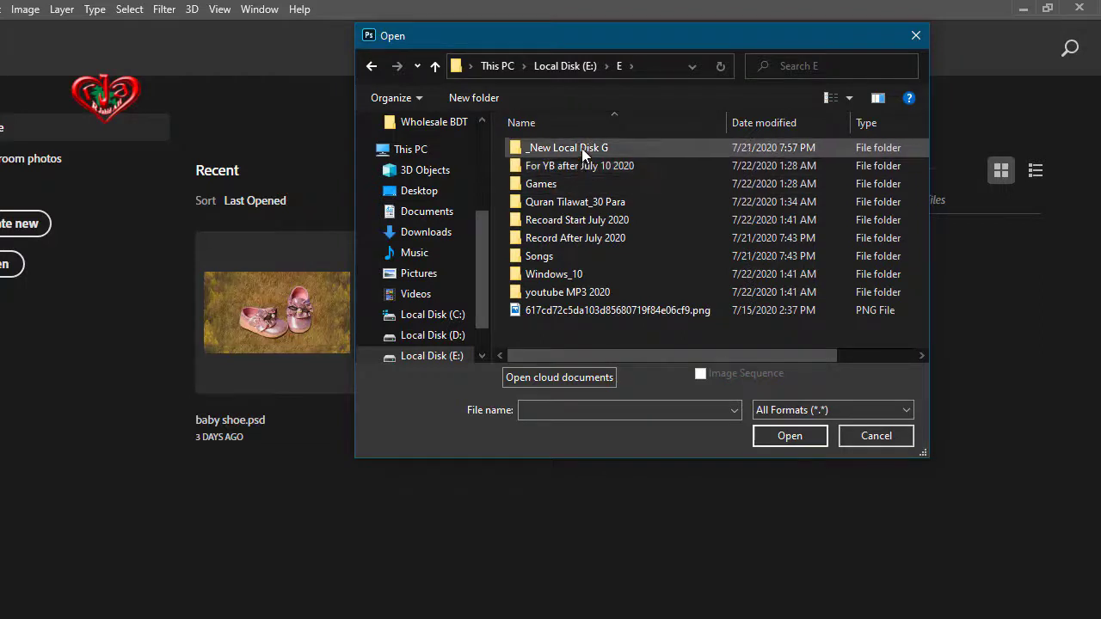
{"action": "double_click", "coordinate": [582, 148]}
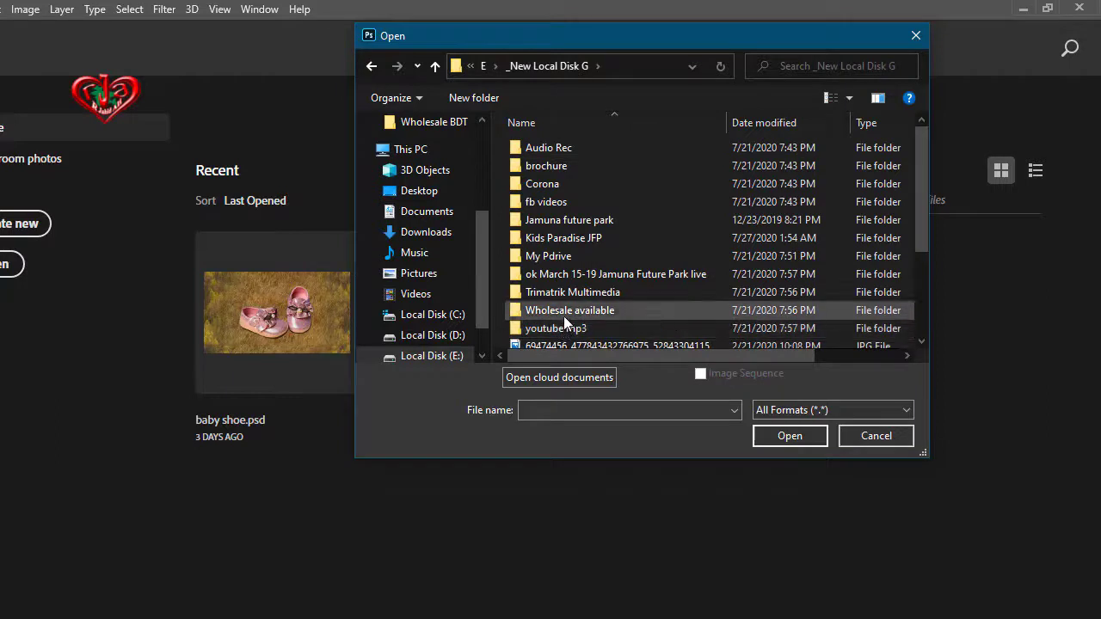
Step: Browse through the contents of the Wholesale available folder
{"action": "scroll", "coordinate": [586, 266], "scroll_direction": "down", "scroll_amount": 2}
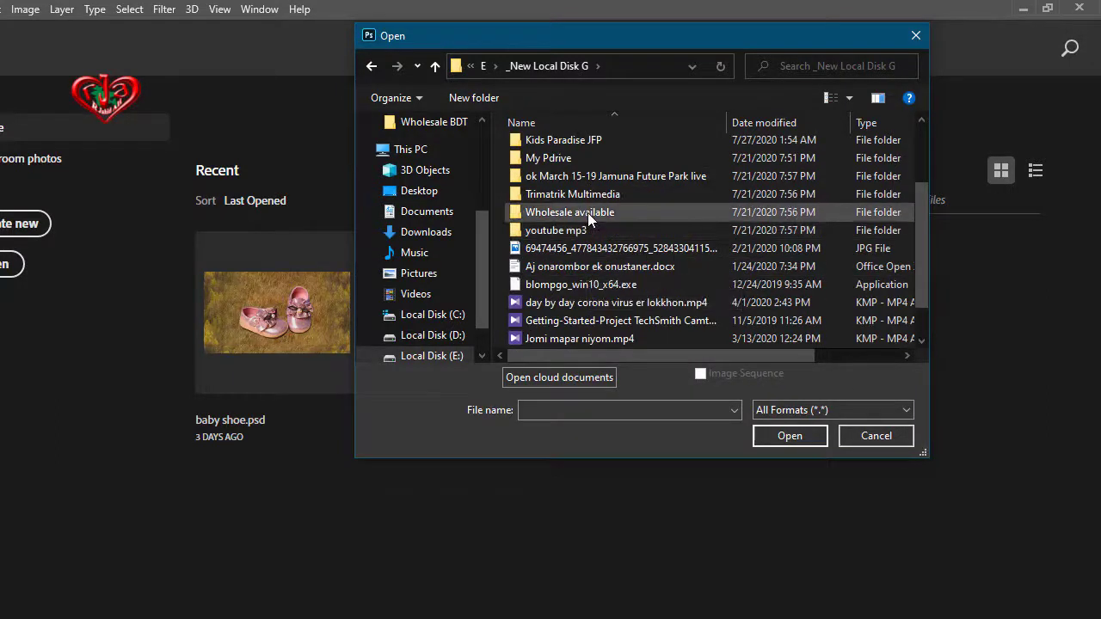
{"action": "mouse_move", "coordinate": [569, 310]}
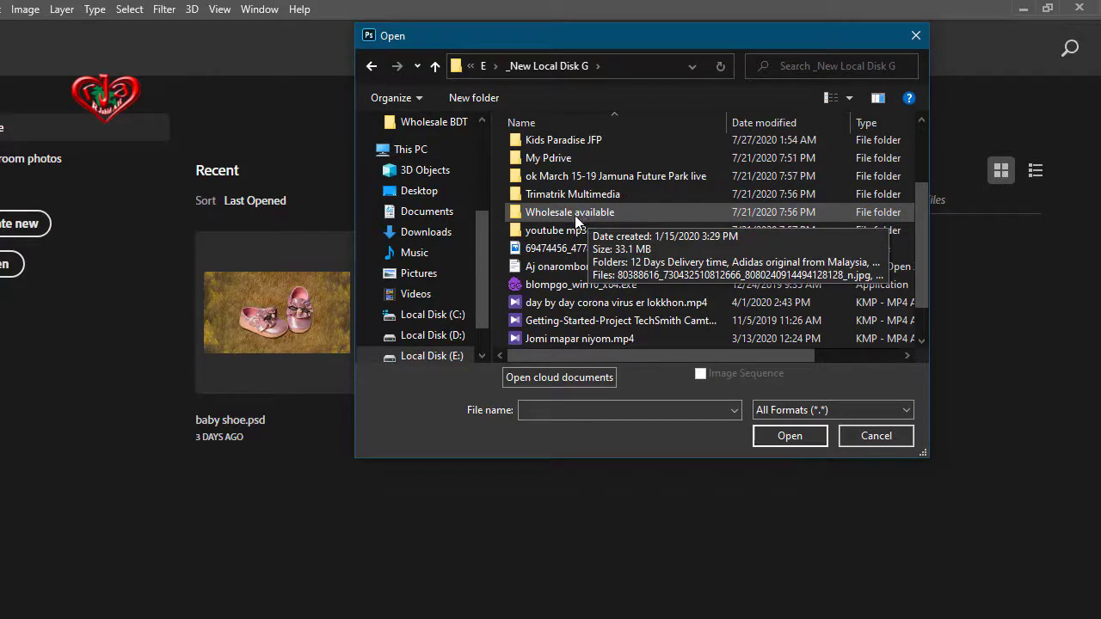
{"action": "double_click", "coordinate": [583, 214]}
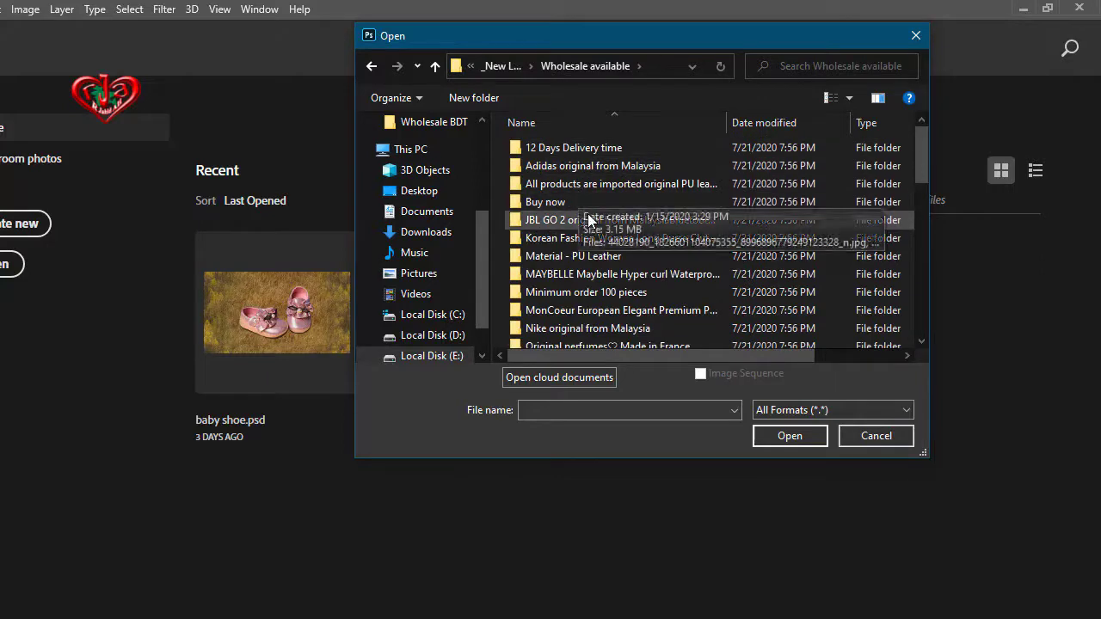
{"action": "scroll", "coordinate": [587, 214], "scroll_direction": "down", "scroll_amount": 1}
{"action": "scroll", "coordinate": [588, 214], "scroll_direction": "down", "scroll_amount": 3}
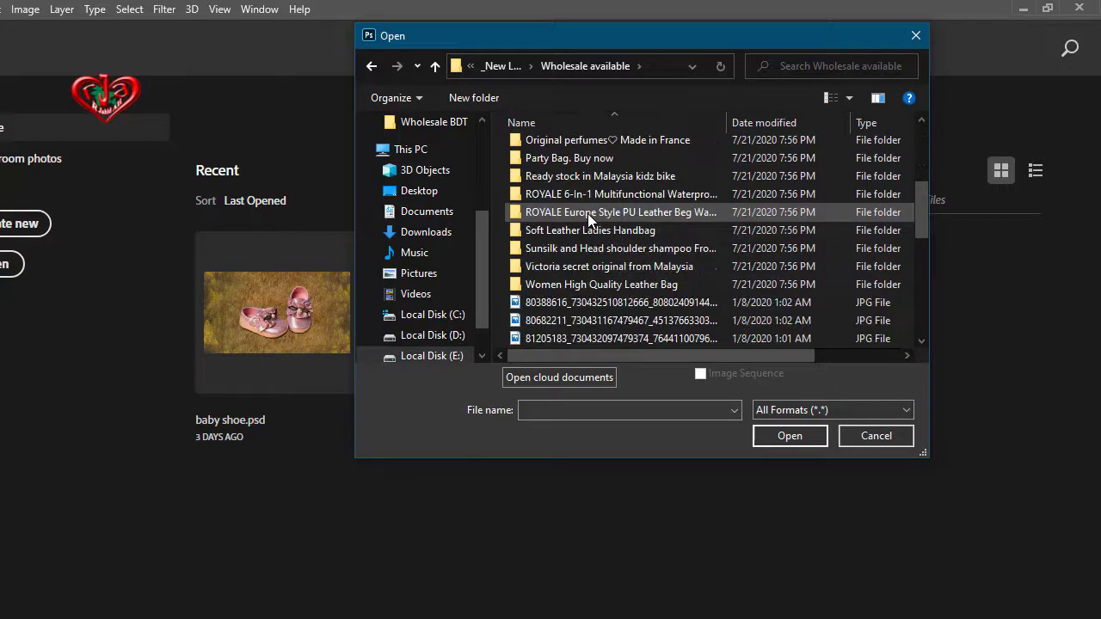
{"action": "scroll", "coordinate": [616, 241], "scroll_direction": "up", "scroll_amount": 2}
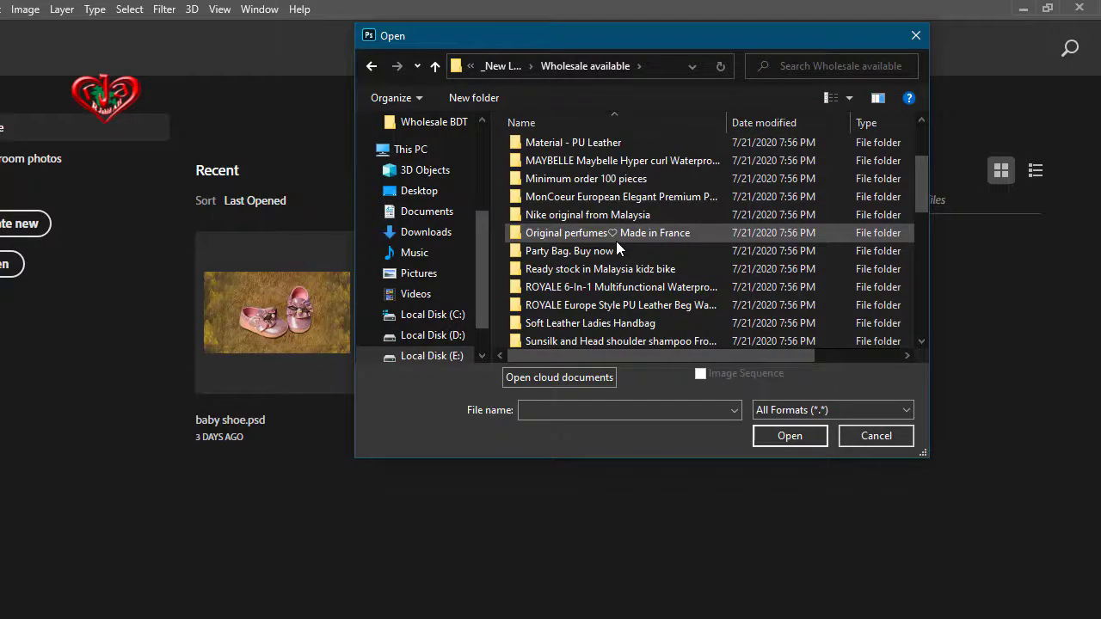
{"action": "scroll", "coordinate": [616, 243], "scroll_direction": "up", "scroll_amount": 2}
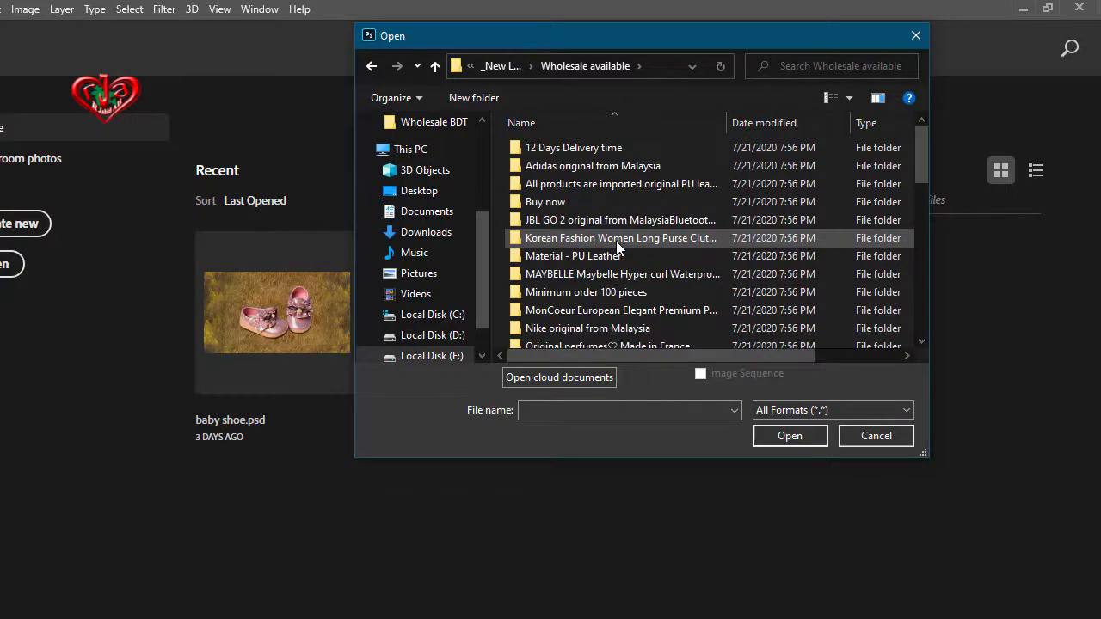
{"action": "scroll", "coordinate": [616, 242], "scroll_direction": "down", "scroll_amount": 1}
{"action": "scroll", "coordinate": [615, 241], "scroll_direction": "down", "scroll_amount": 1}
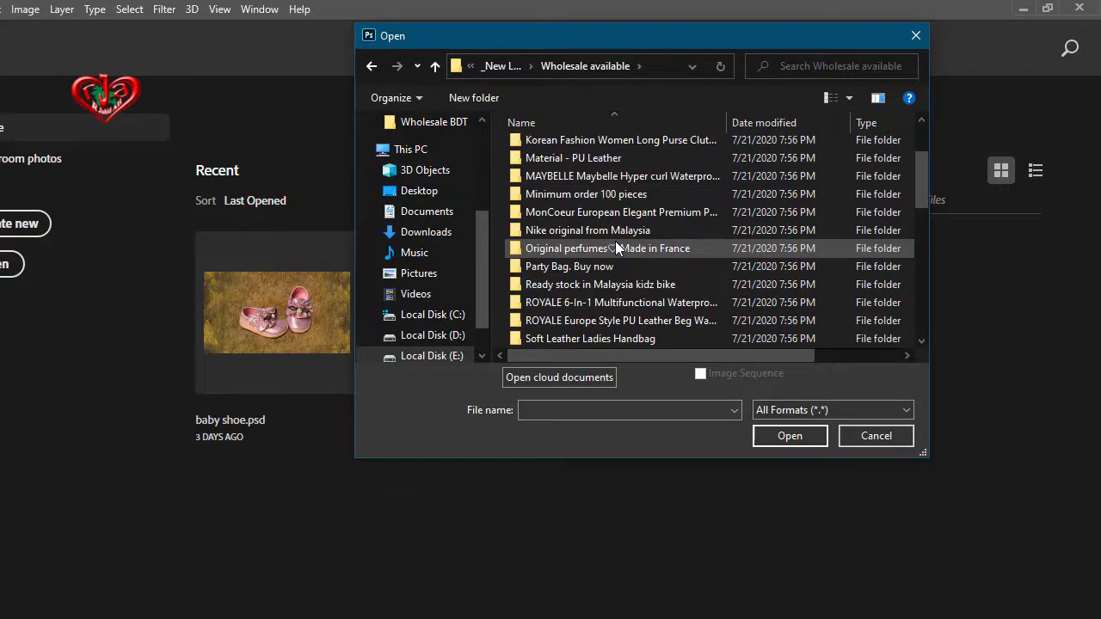
{"action": "scroll", "coordinate": [616, 248], "scroll_direction": "down", "scroll_amount": 3}
{"action": "scroll", "coordinate": [630, 241], "scroll_direction": "up", "scroll_amount": 2}
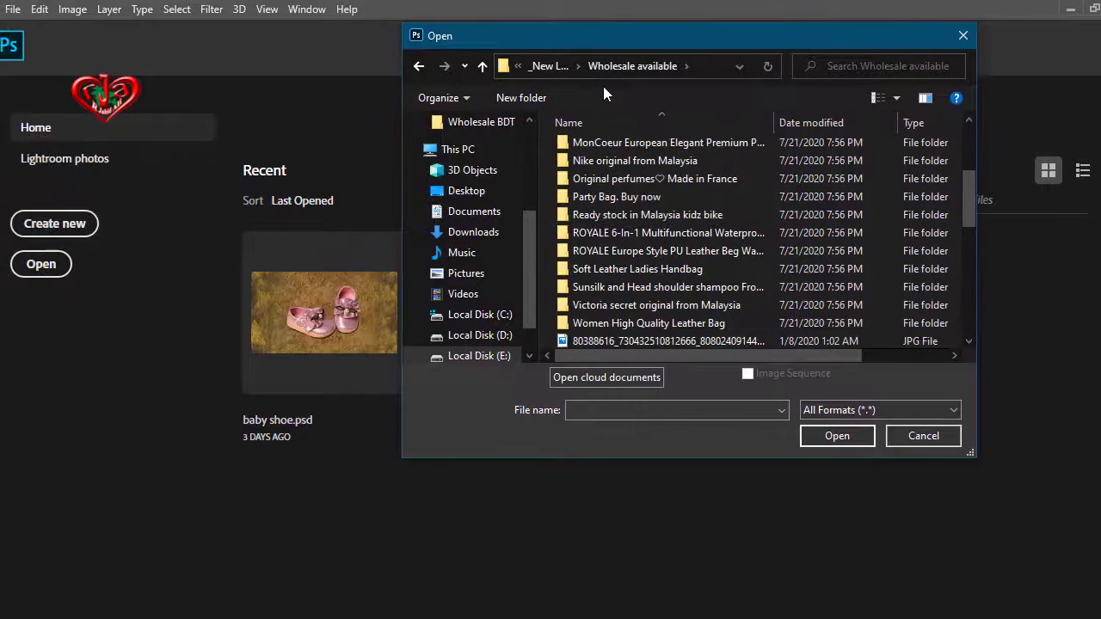
Step: Open the red shoe JPG from Kids Paradise JFP > New folder (2)
{"action": "left_click", "coordinate": [557, 62]}
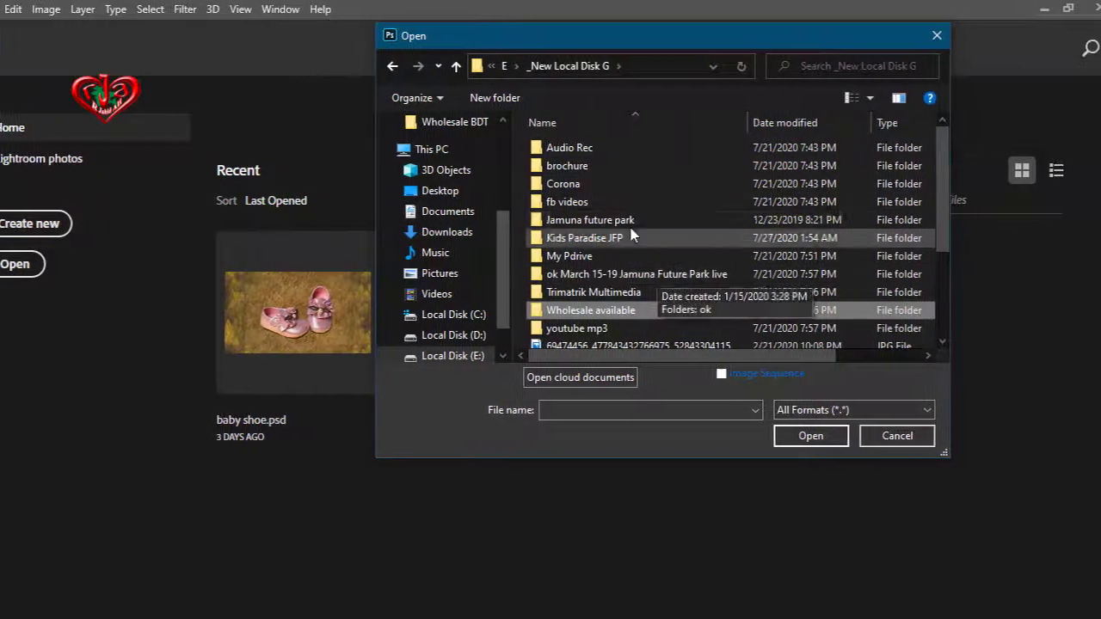
{"action": "double_click", "coordinate": [563, 240]}
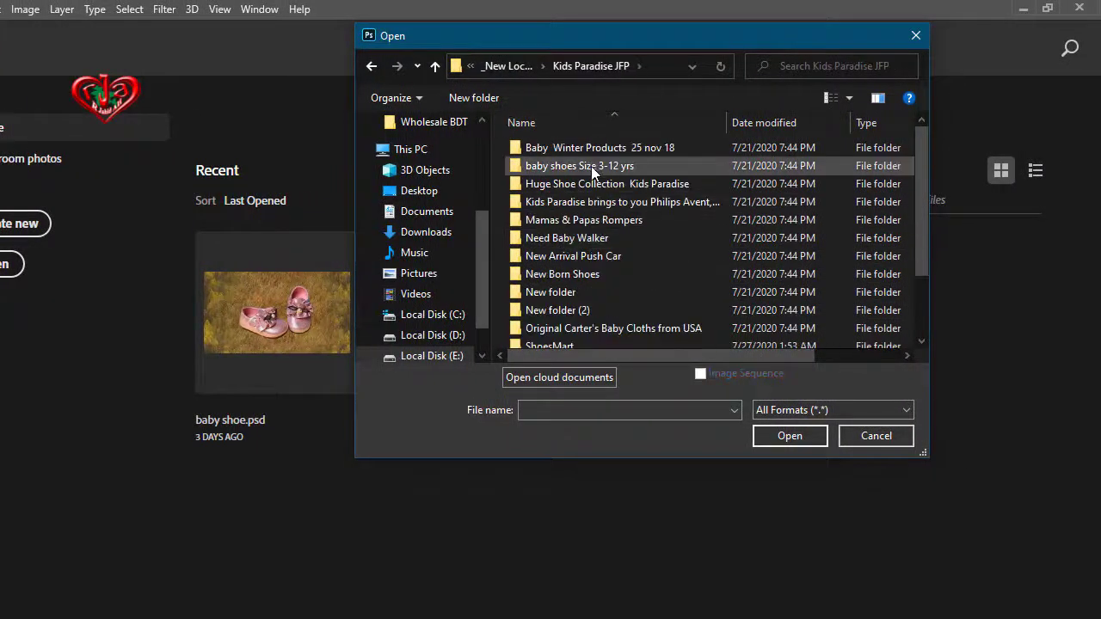
{"action": "double_click", "coordinate": [569, 310]}
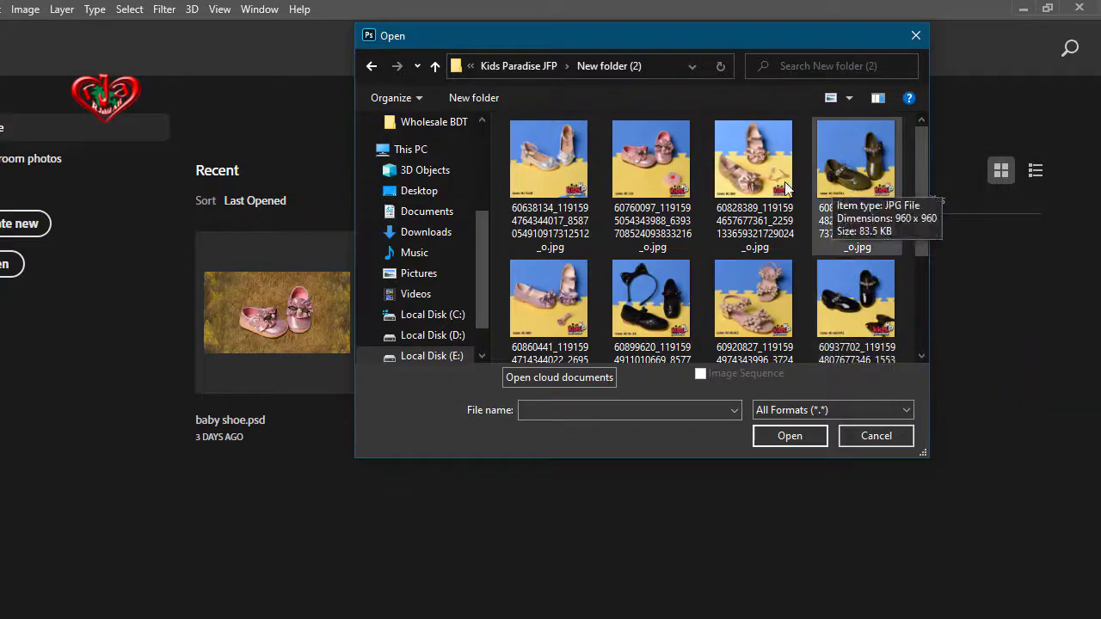
{"action": "scroll", "coordinate": [765, 274], "scroll_direction": "down", "scroll_amount": 1}
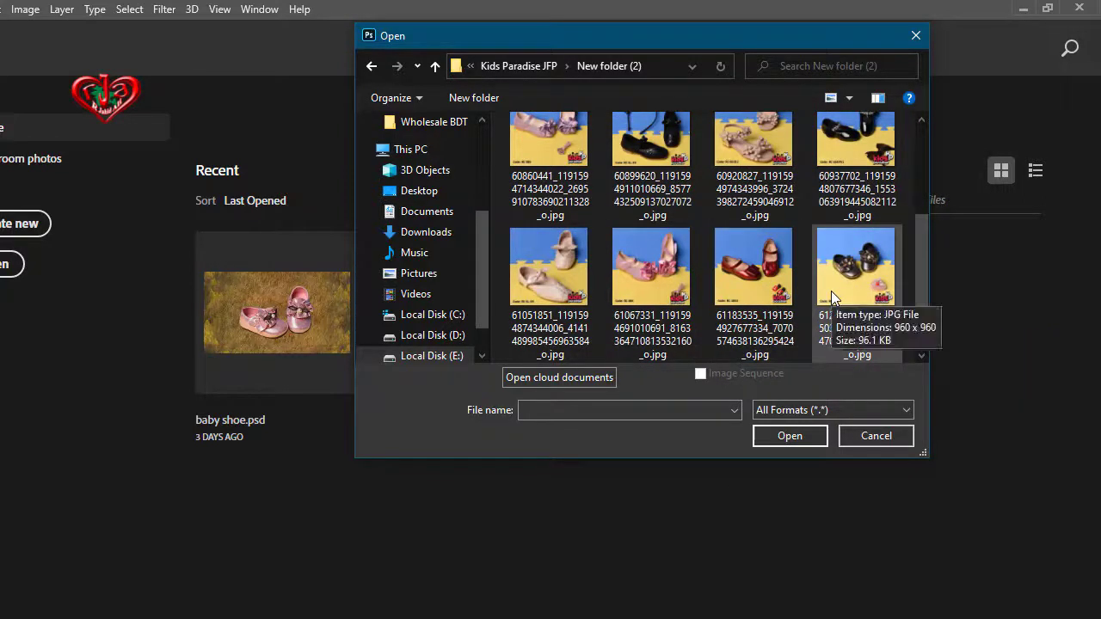
{"action": "left_click", "coordinate": [750, 275]}
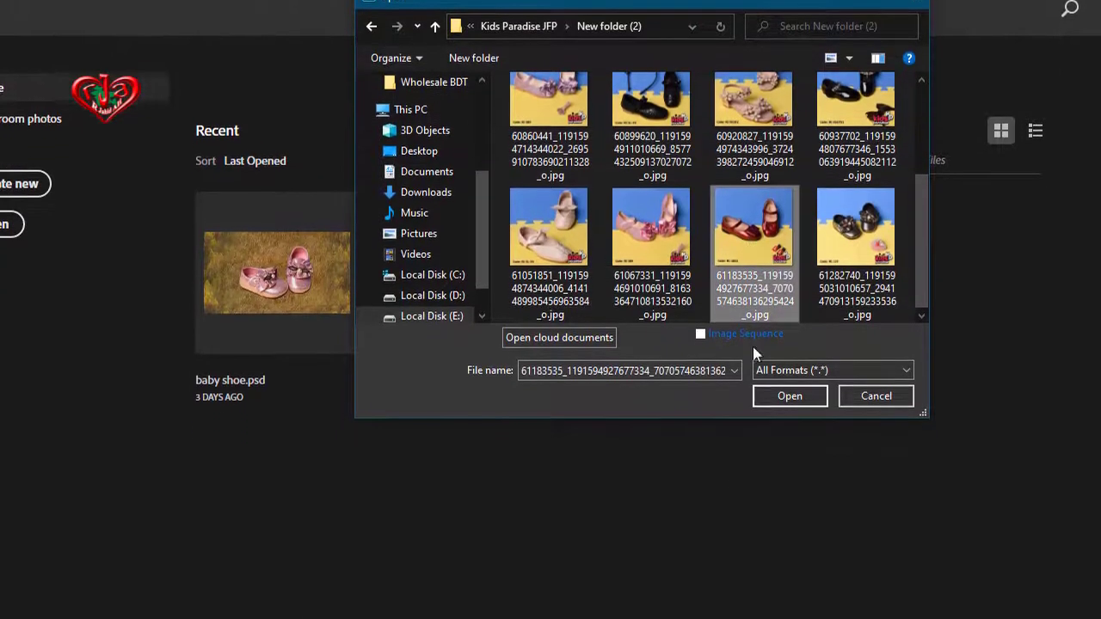
{"action": "left_click", "coordinate": [787, 395]}
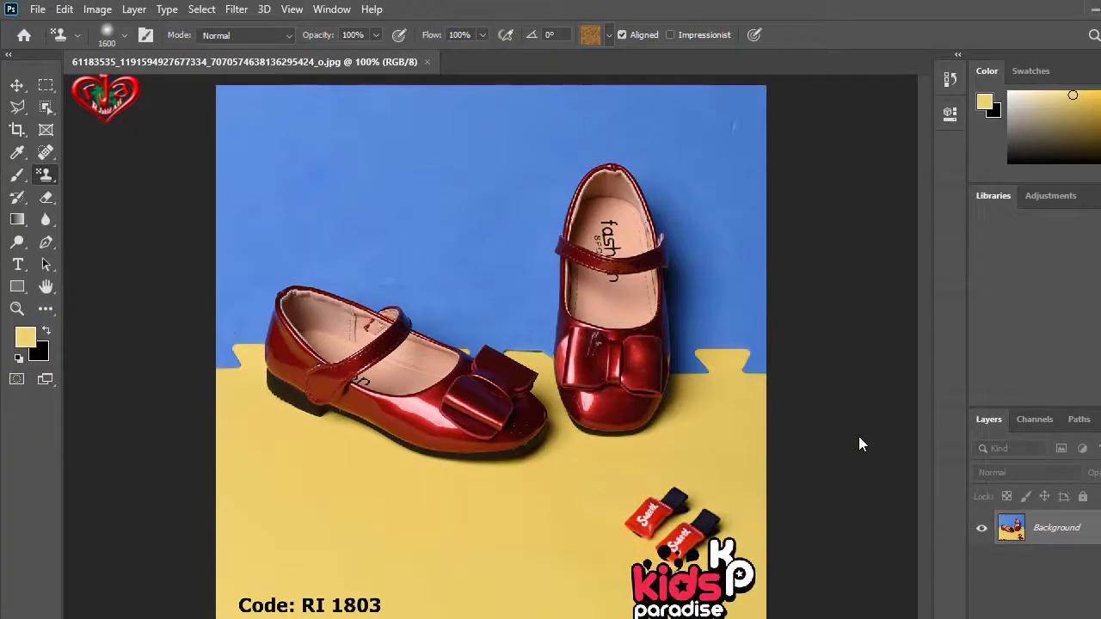
Step: Expand the Marquee tool group in the toolbar to see the selection tools
{"action": "left_click", "coordinate": [46, 265]}
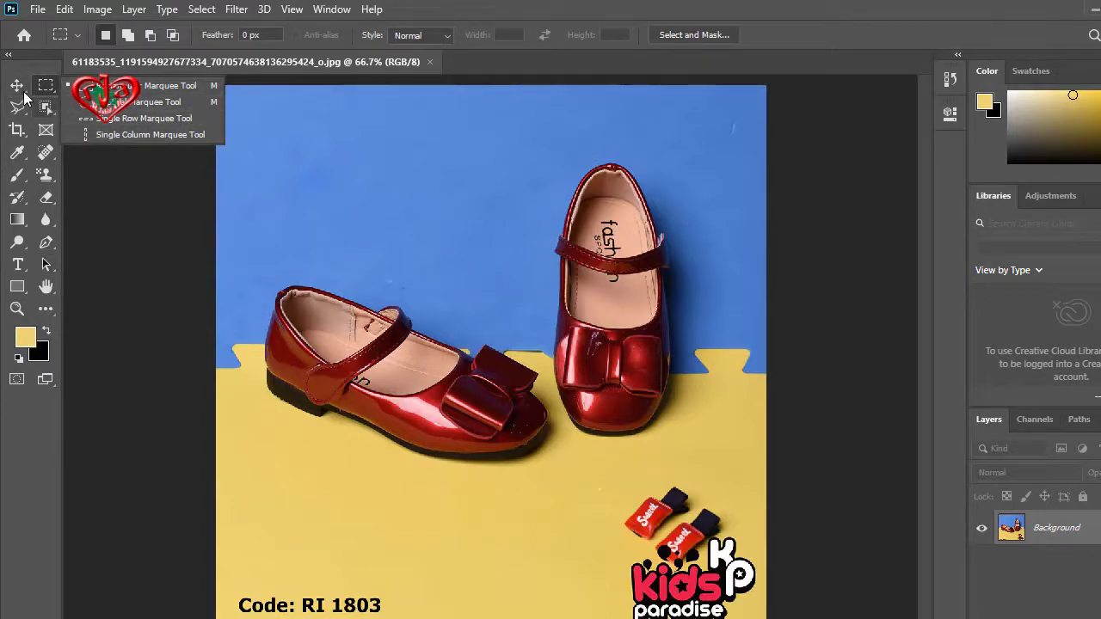
{"action": "left_click", "coordinate": [17, 86]}
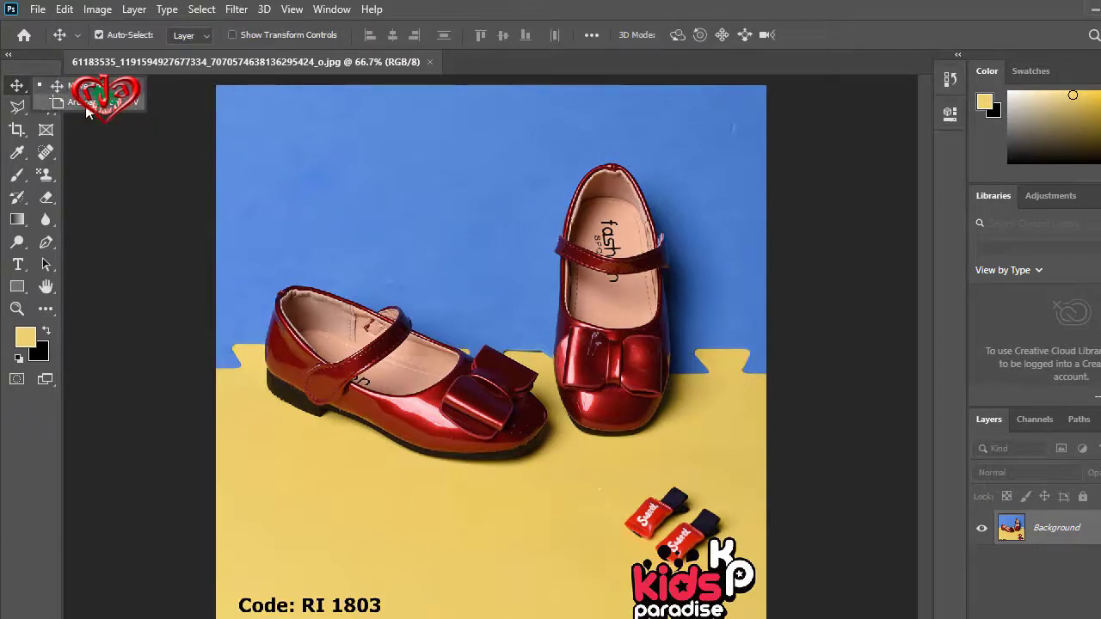
{"action": "left_click", "coordinate": [28, 117]}
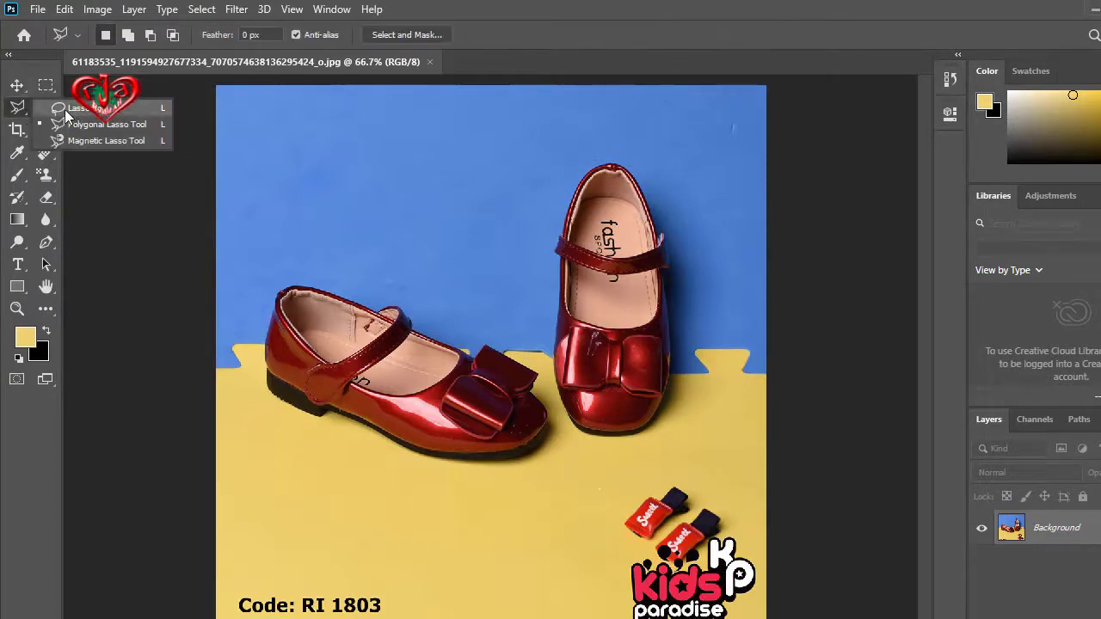
{"action": "left_click", "coordinate": [21, 133]}
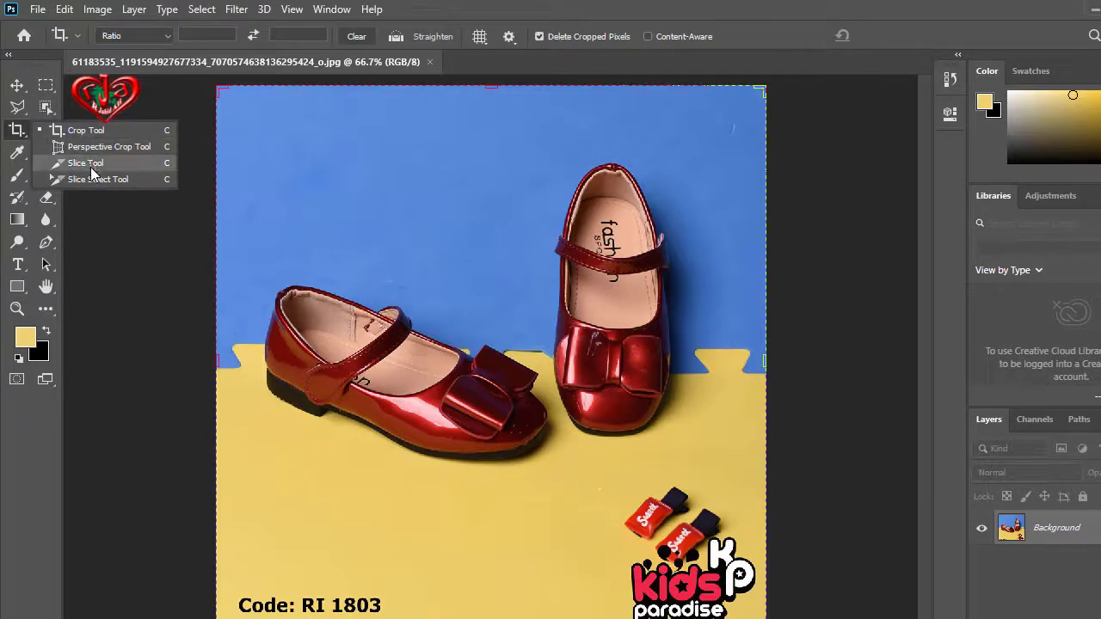
{"action": "left_click", "coordinate": [20, 154]}
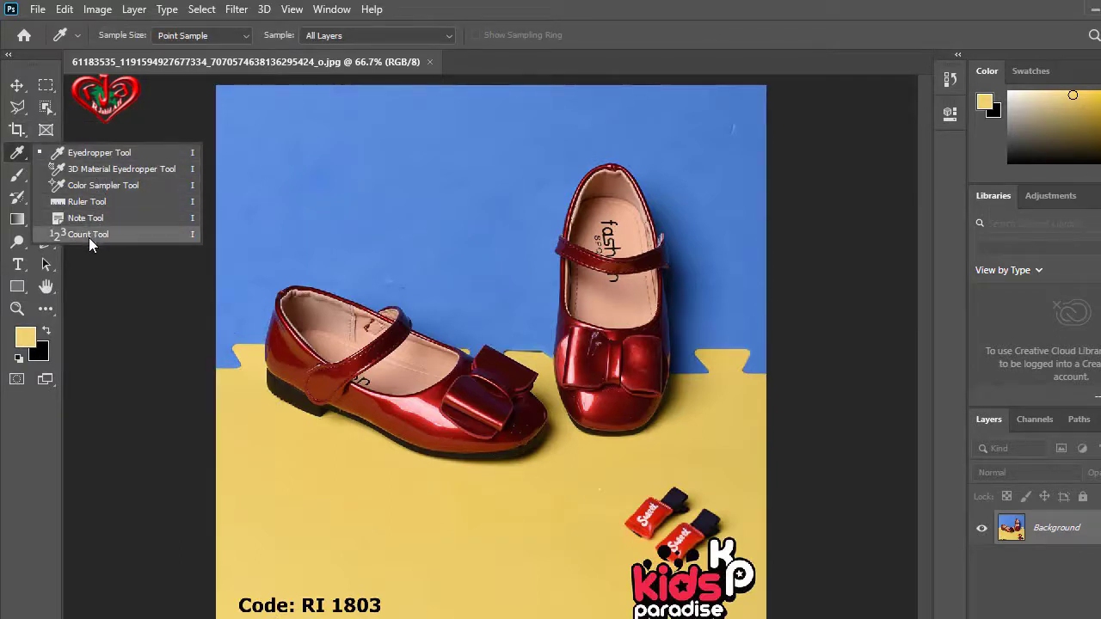
{"action": "left_click", "coordinate": [19, 177]}
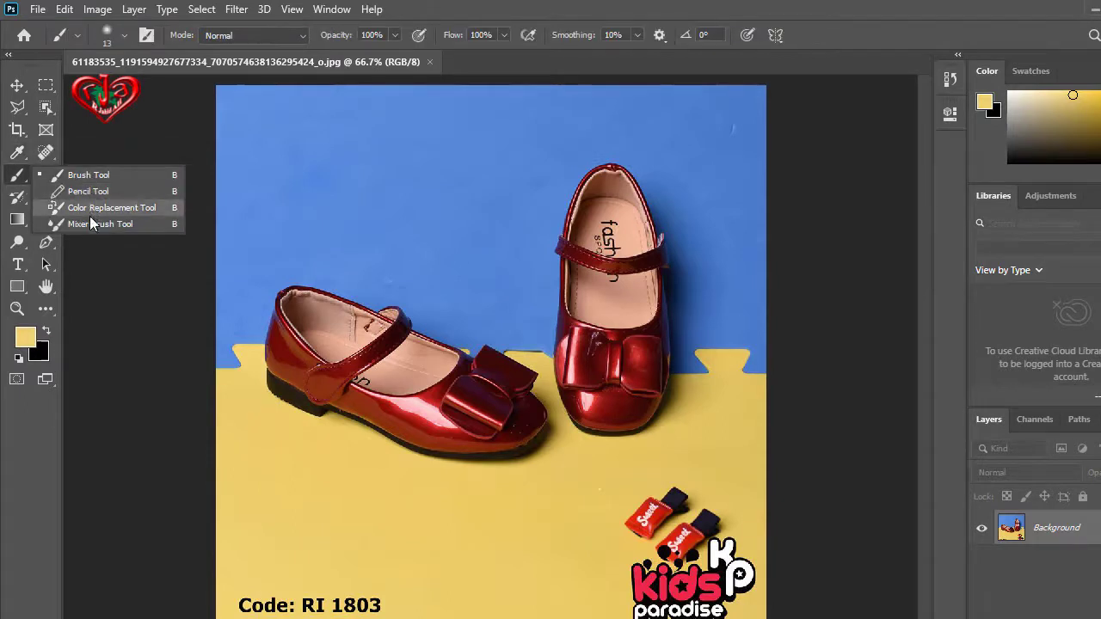
{"action": "left_click", "coordinate": [28, 200]}
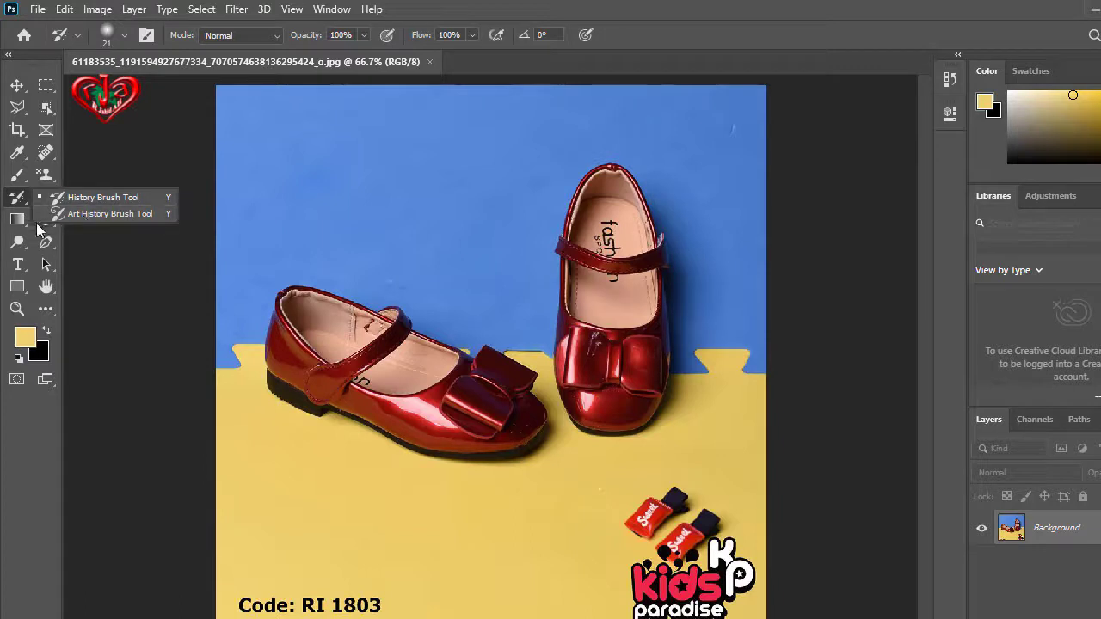
{"action": "left_click", "coordinate": [23, 220]}
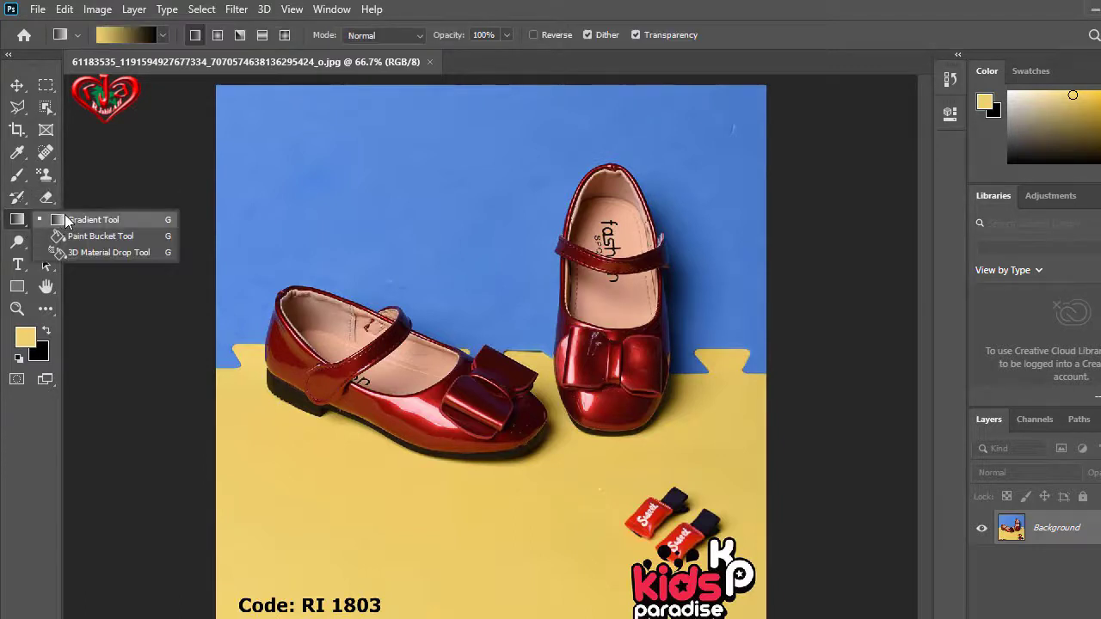
{"action": "left_click", "coordinate": [17, 242]}
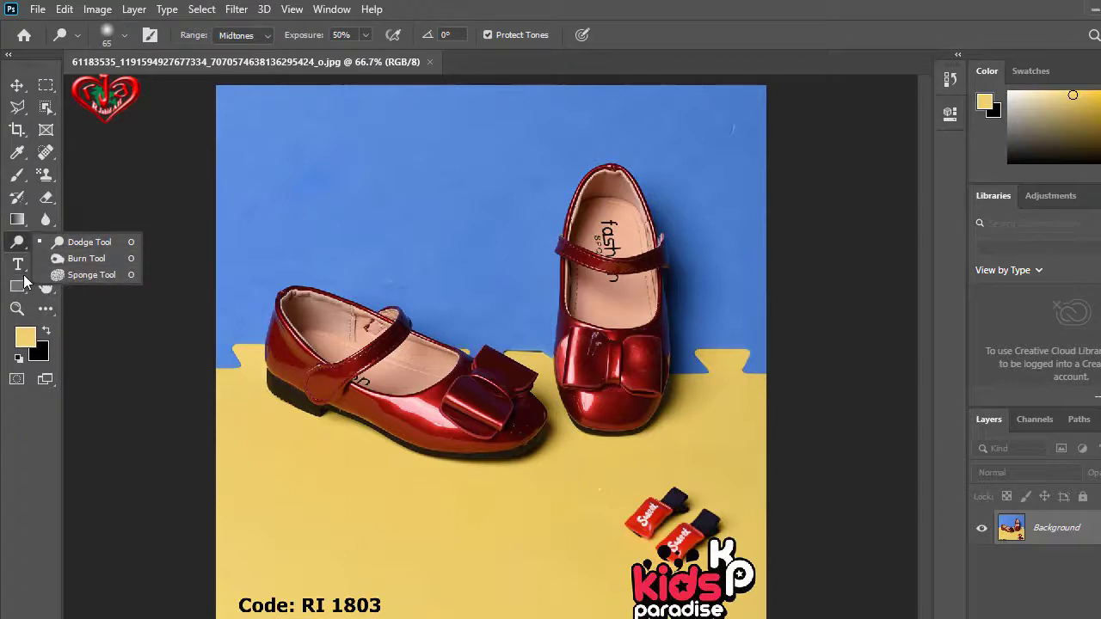
{"action": "left_click", "coordinate": [26, 267]}
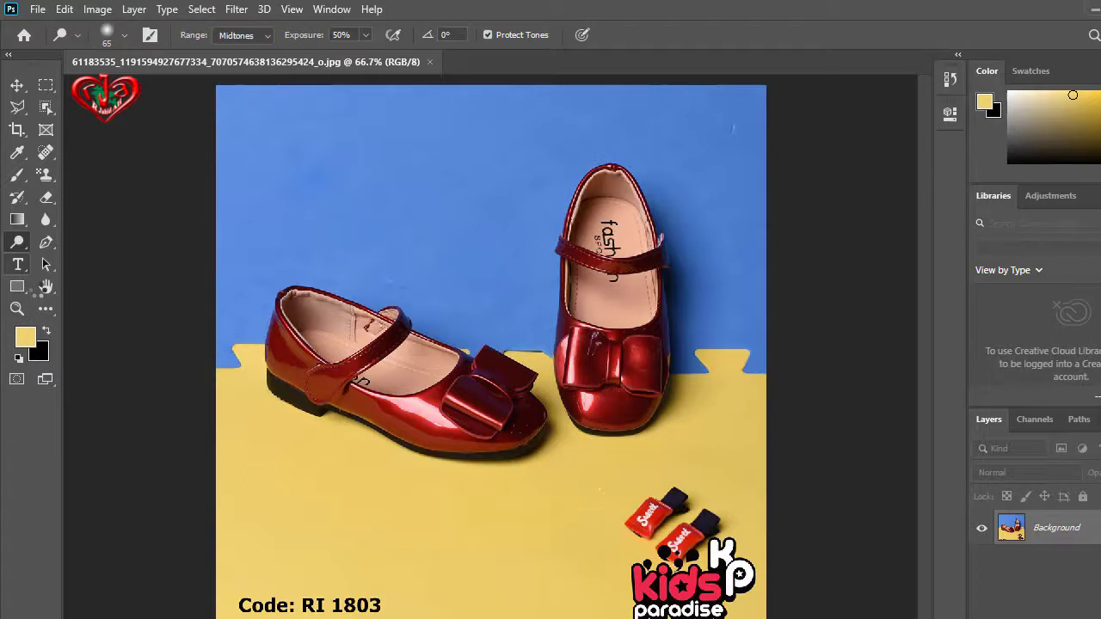
{"action": "left_click", "coordinate": [17, 264]}
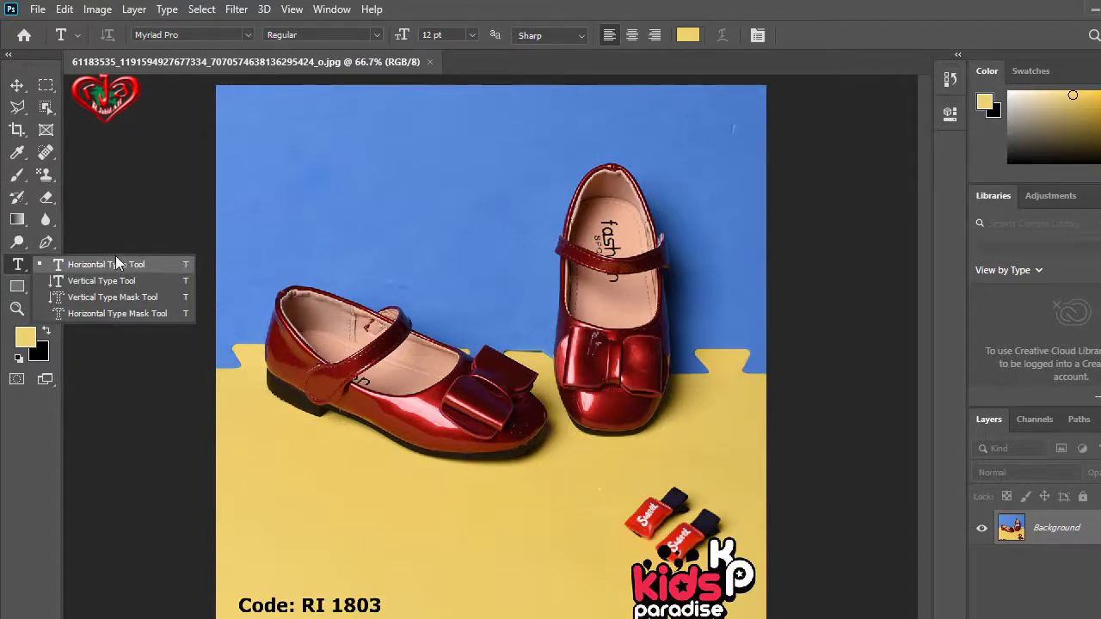
{"action": "left_click", "coordinate": [56, 111]}
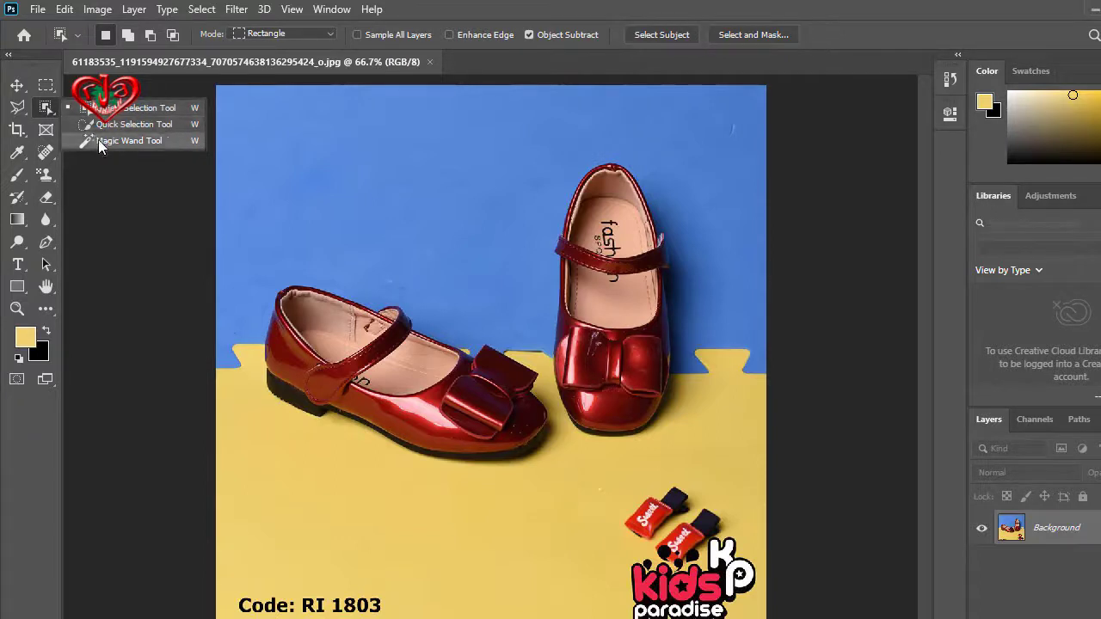
{"action": "left_click", "coordinate": [52, 138]}
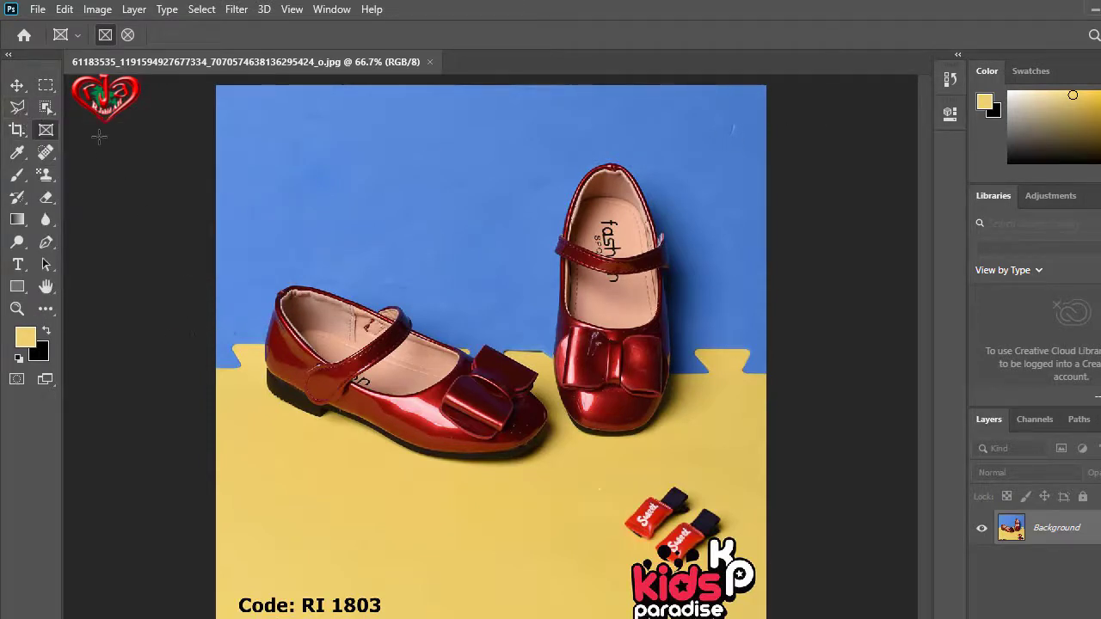
Step: Auto-select both red shoes by boxing them with the Object Selection tool
{"action": "left_click", "coordinate": [48, 108]}
{"action": "left_click", "coordinate": [114, 111]}
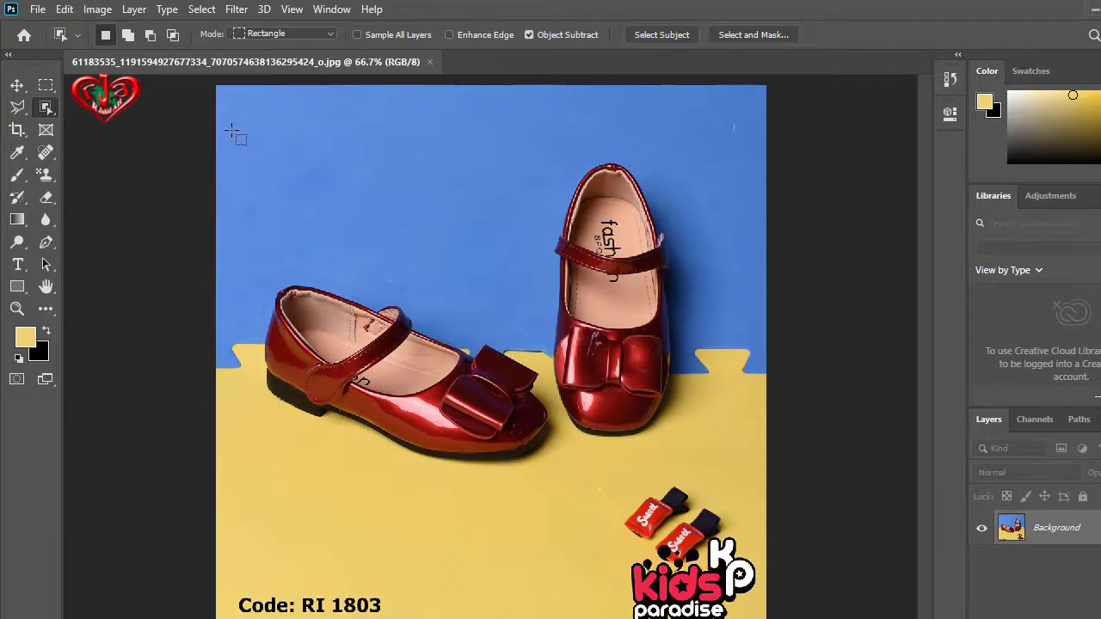
{"action": "left_click_drag", "start_coordinate": [233, 131], "coordinate": [738, 471]}
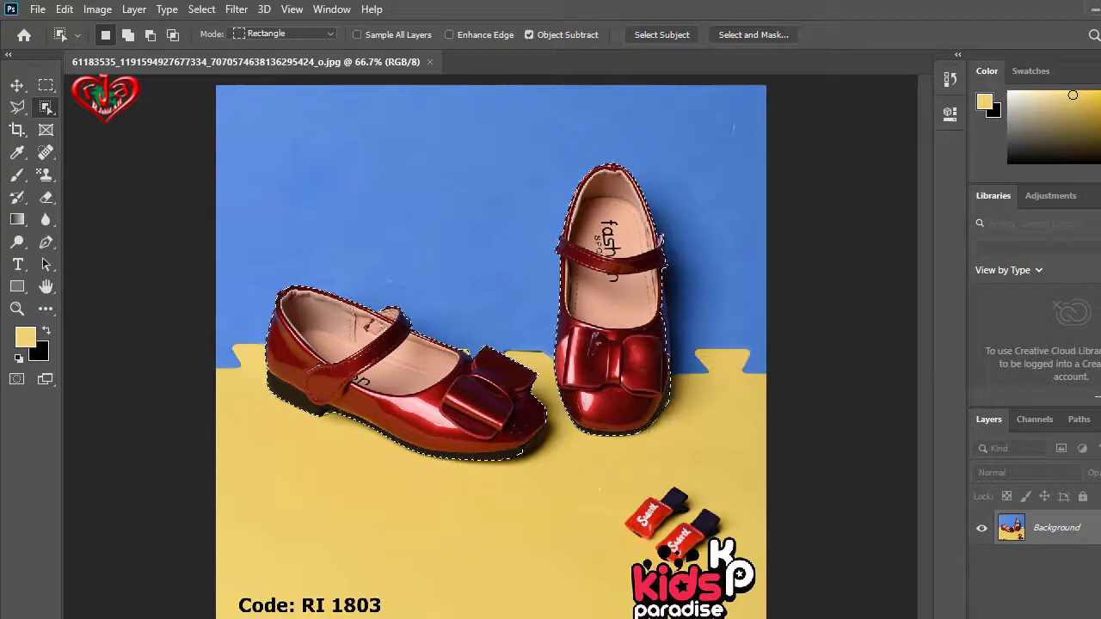
{"action": "key", "text": "ctrl+plus"}
{"action": "key", "text": "ctrl+plus"}
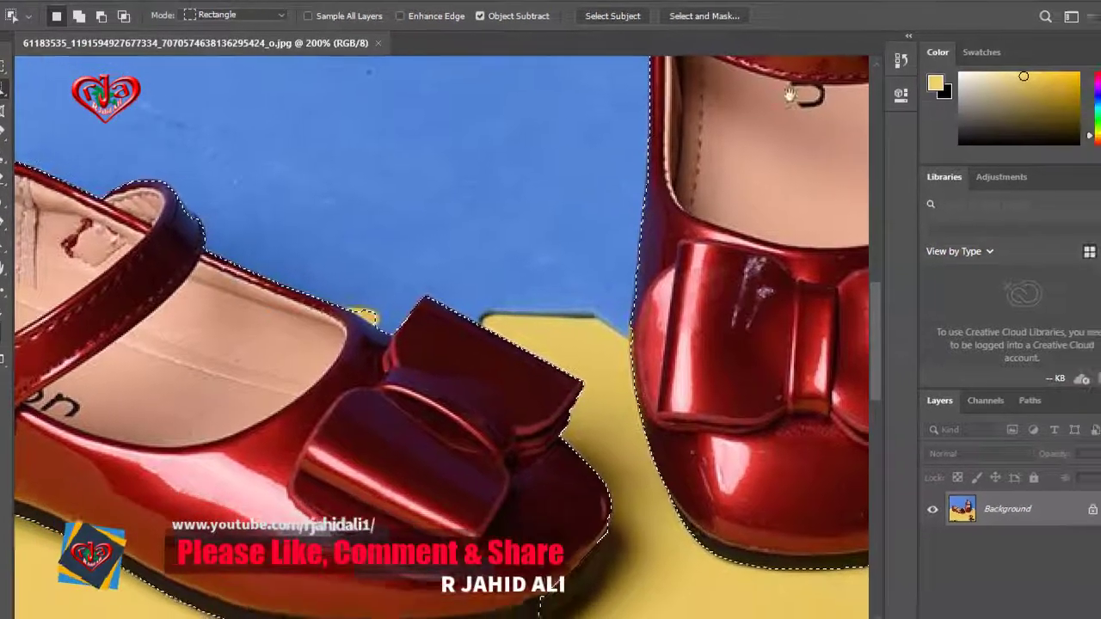
{"action": "mouse_move", "coordinate": [646, 272]}
{"action": "left_mouse_down"}
{"action": "mouse_move", "coordinate": [555, 248]}
{"action": "mouse_move", "coordinate": [370, 101]}
{"action": "left_mouse_up"}
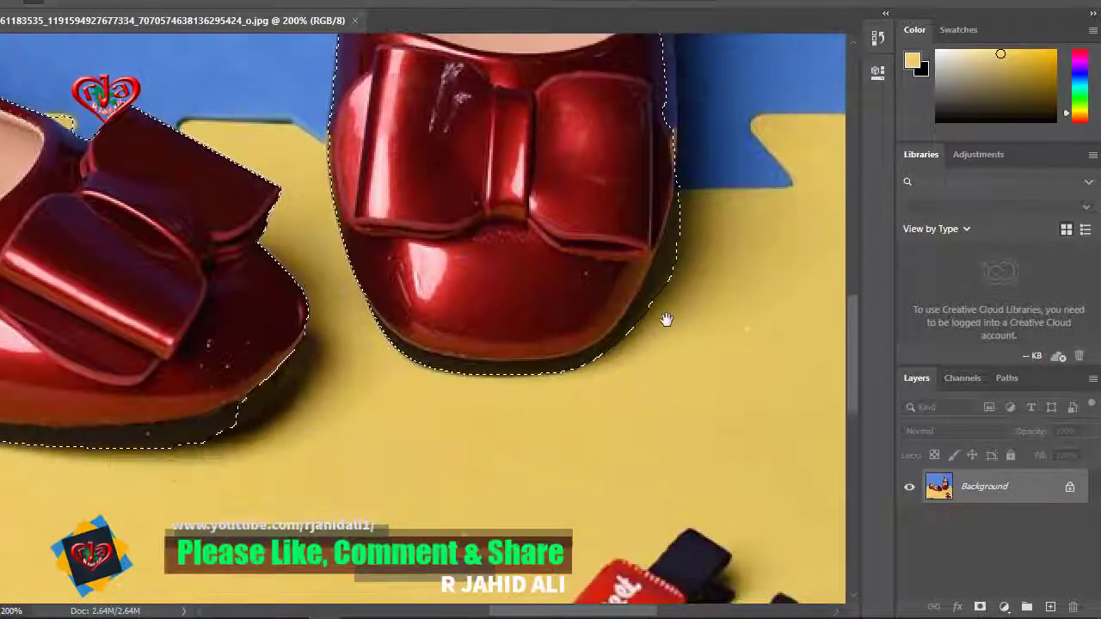
{"action": "left_click_drag", "start_coordinate": [667, 320], "coordinate": [595, 302]}
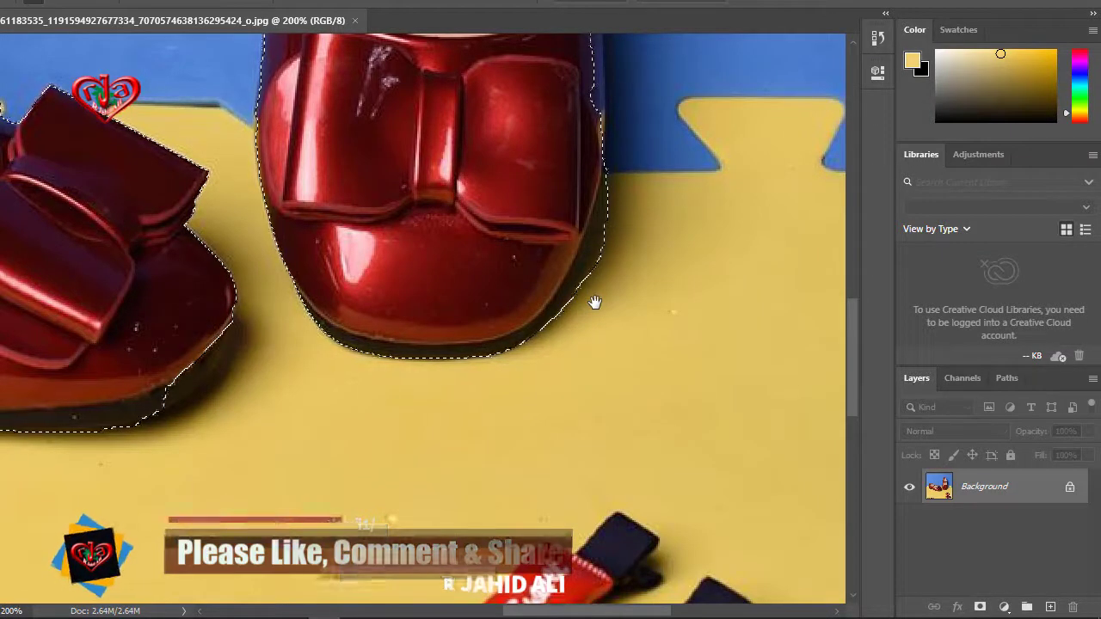
{"action": "key", "text": "ctrl+plus"}
{"action": "key", "text": "ctrl+plus"}
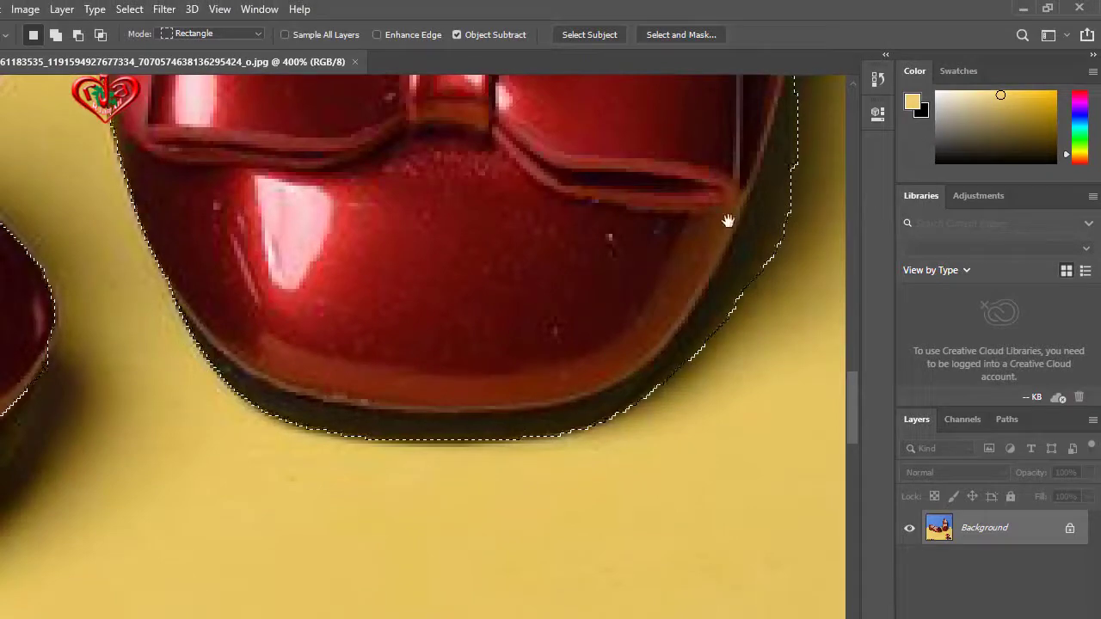
{"action": "left_click_drag", "start_coordinate": [728, 221], "coordinate": [487, 287]}
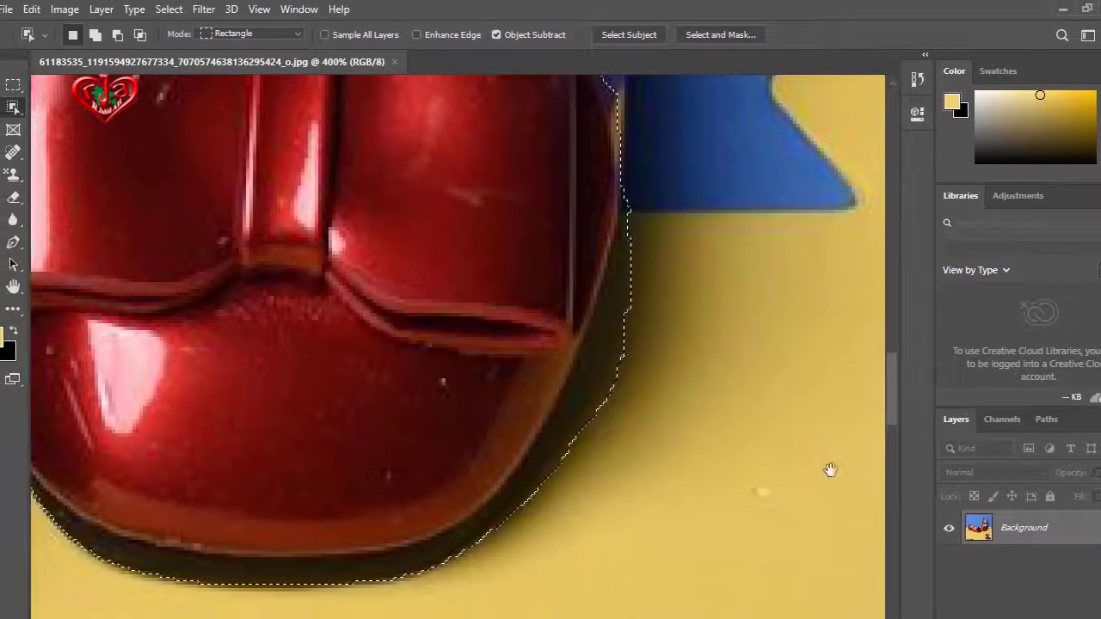
{"action": "scroll", "coordinate": [542, 465], "scroll_direction": "up", "scroll_amount": 5}
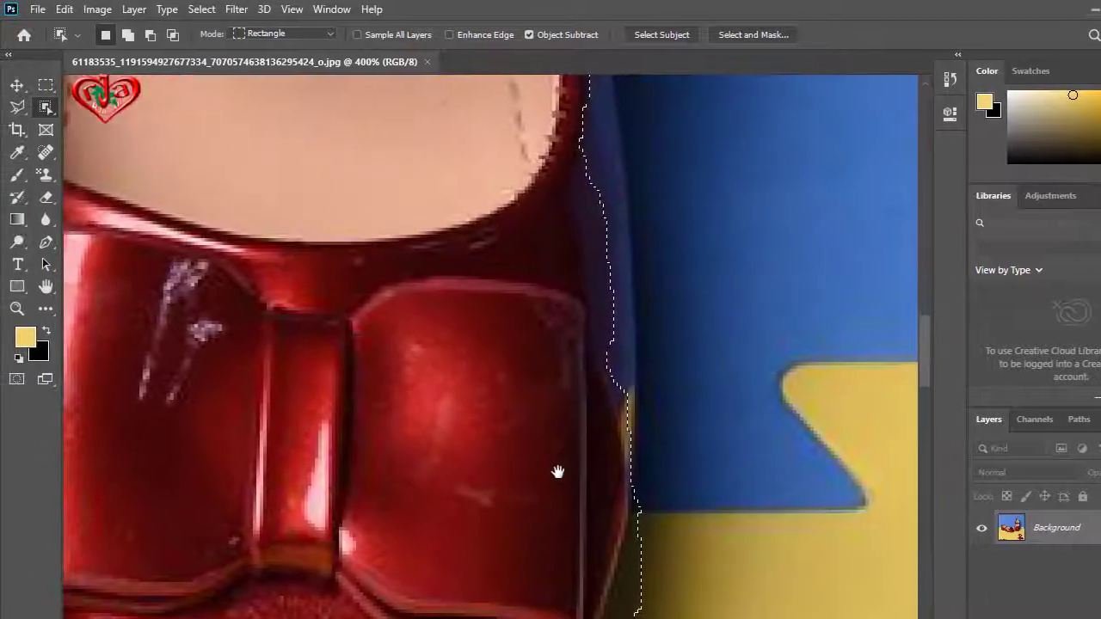
{"action": "scroll", "coordinate": [558, 471], "scroll_direction": "up", "scroll_amount": 3}
{"action": "scroll", "coordinate": [499, 436], "scroll_direction": "up", "scroll_amount": 3}
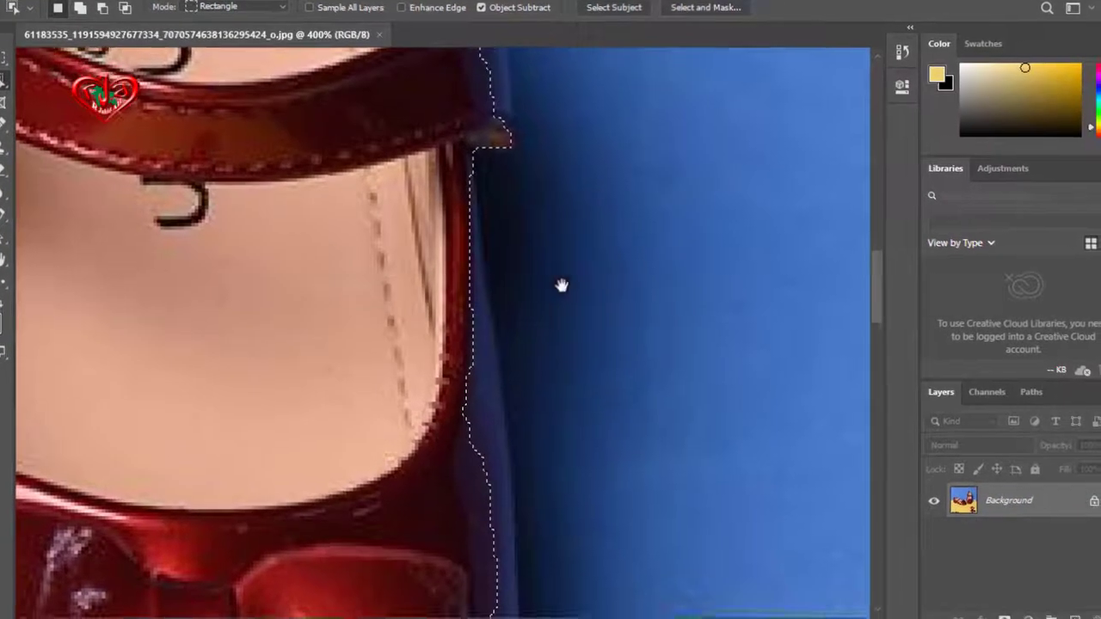
{"action": "scroll", "coordinate": [562, 293], "scroll_direction": "down", "scroll_amount": 2}
{"action": "left_click_drag", "start_coordinate": [563, 312], "coordinate": [553, 210]}
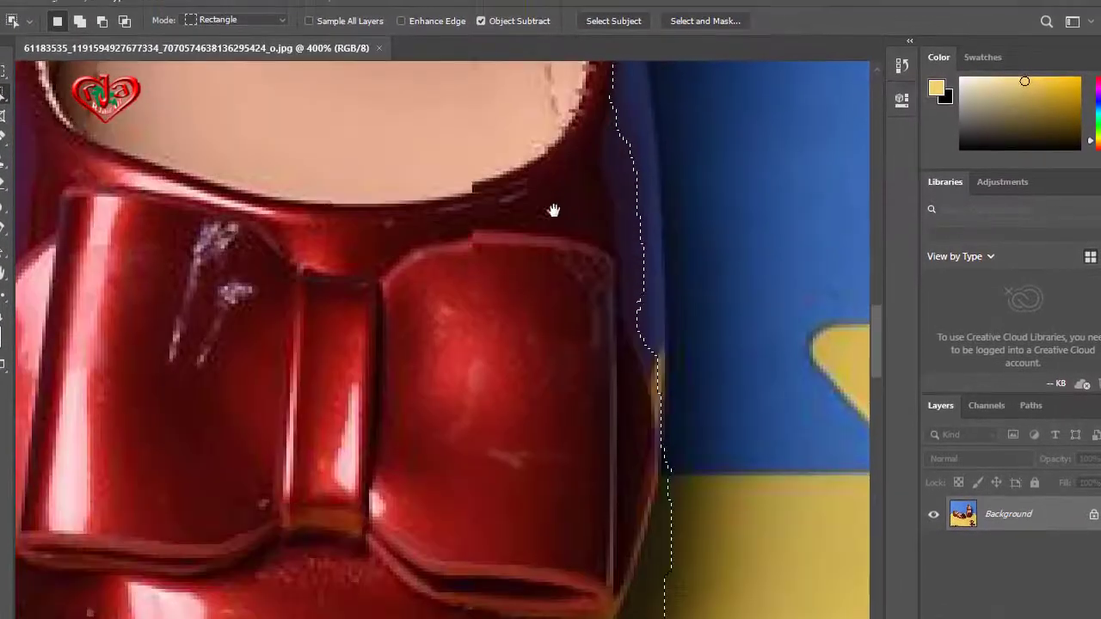
{"action": "scroll", "coordinate": [544, 96], "scroll_direction": "down", "scroll_amount": 5}
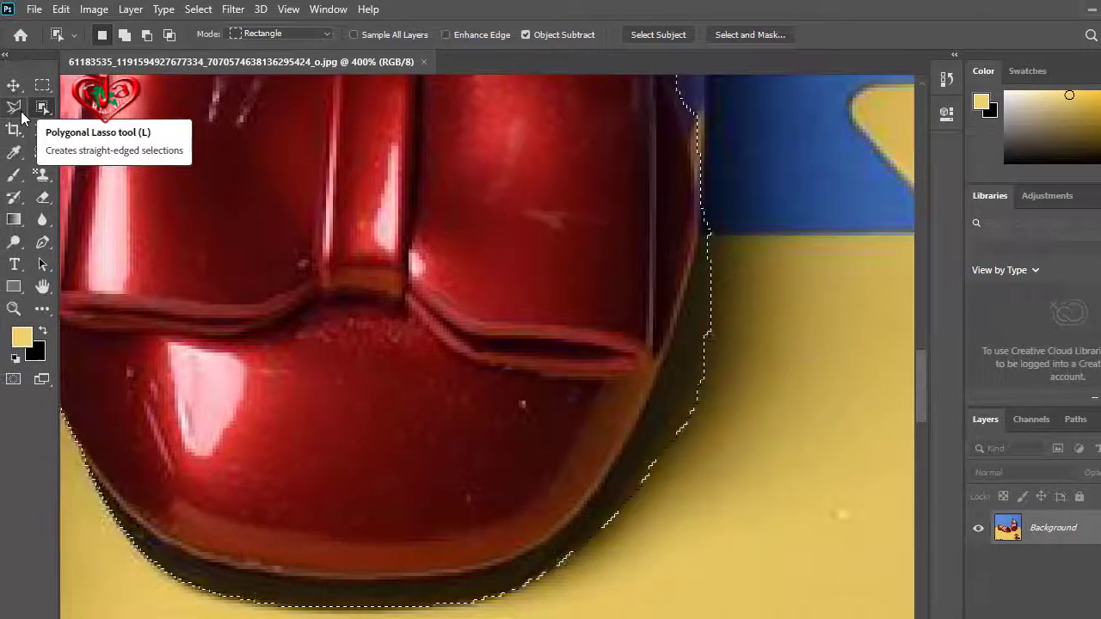
Step: Subtract the dark shadow beside the right shoe's toe using an Alt Polygonal Lasso outline
{"action": "left_click", "coordinate": [22, 113]}
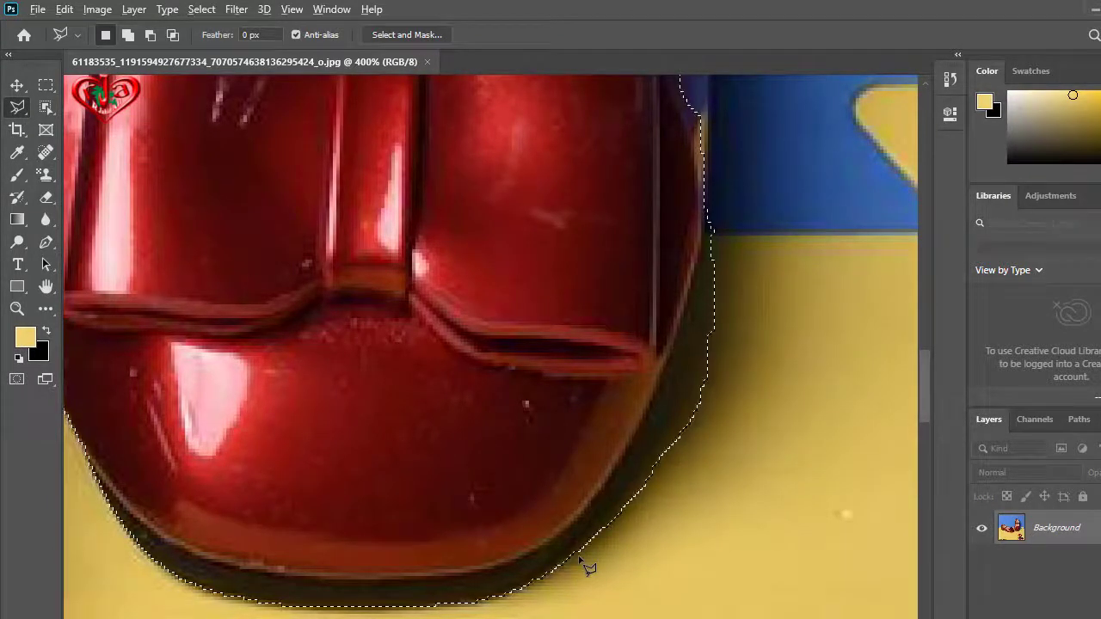
{"action": "key", "text": "alt"}
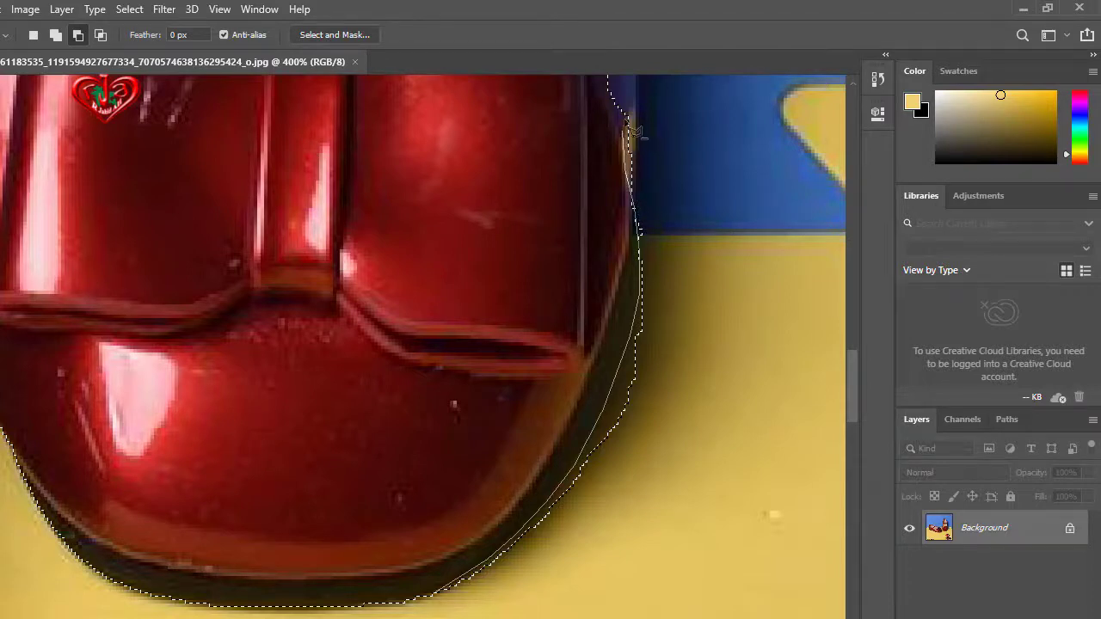
{"action": "left_click", "coordinate": [687, 158]}
{"action": "left_click", "coordinate": [781, 375]}
{"action": "left_click", "coordinate": [754, 436]}
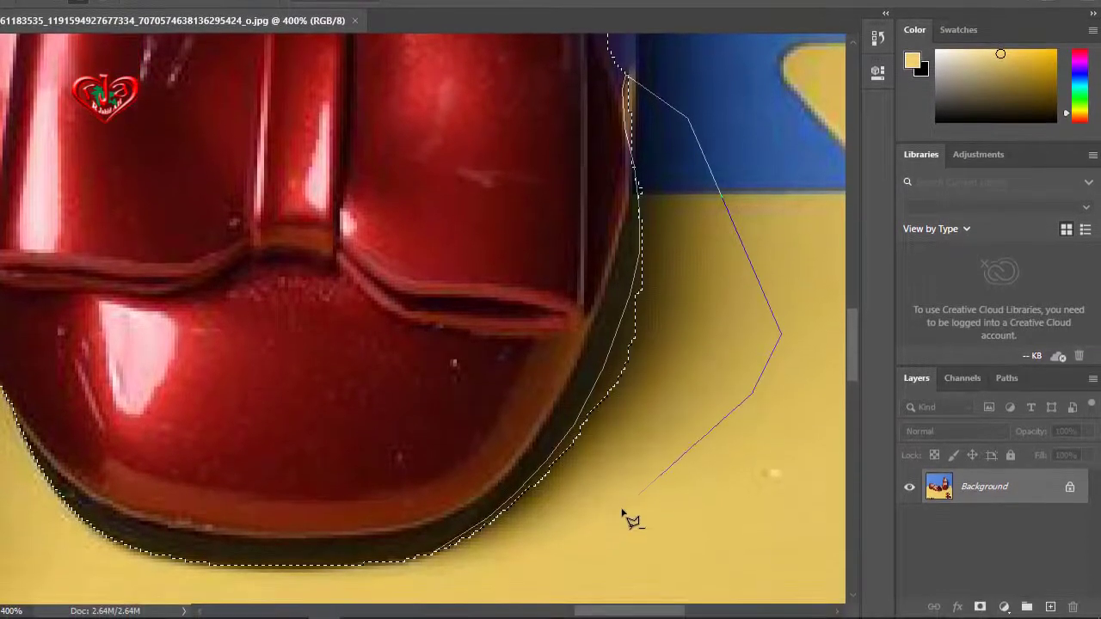
{"action": "left_click", "coordinate": [573, 546]}
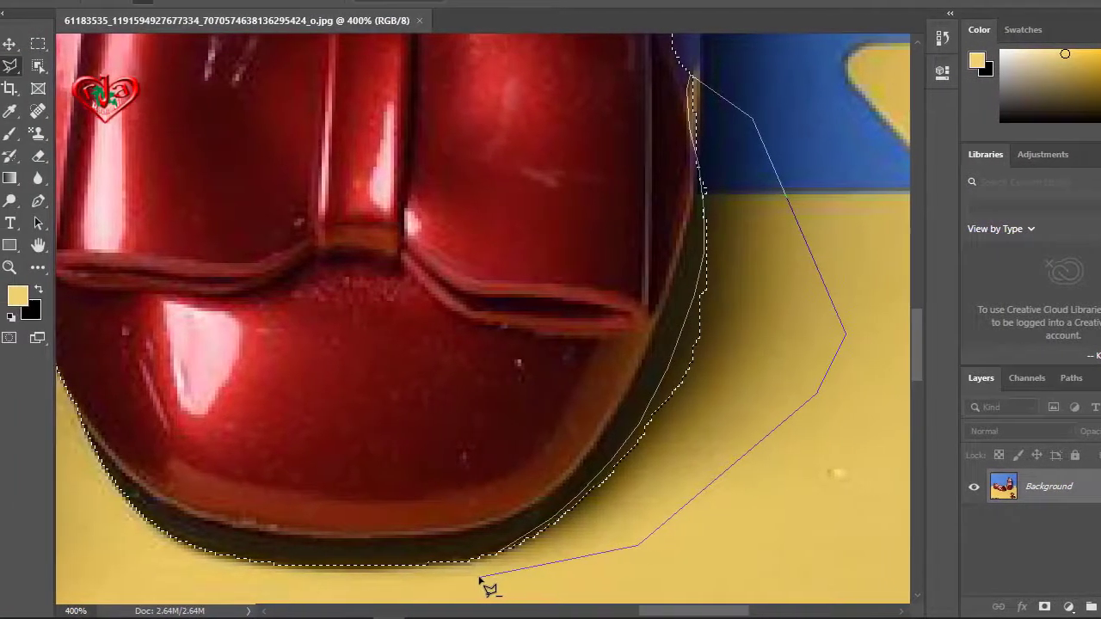
{"action": "left_click", "coordinate": [480, 577]}
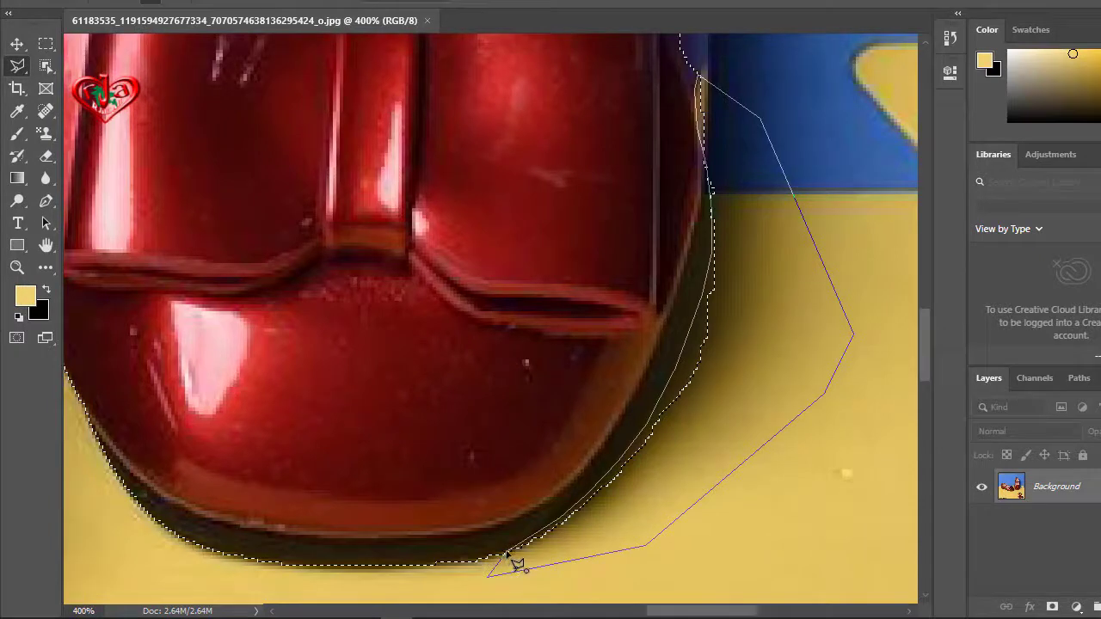
{"action": "left_click", "coordinate": [507, 553]}
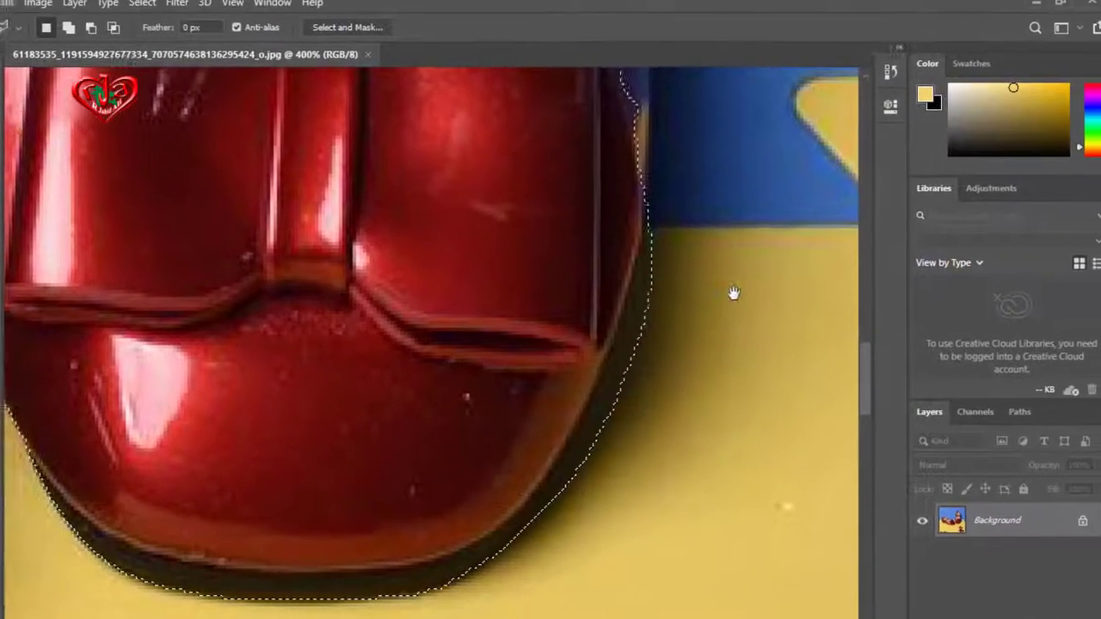
Step: Pan and zoom to bring the shoe's upper side edge into view
{"action": "left_click_drag", "start_coordinate": [733, 293], "coordinate": [639, 387]}
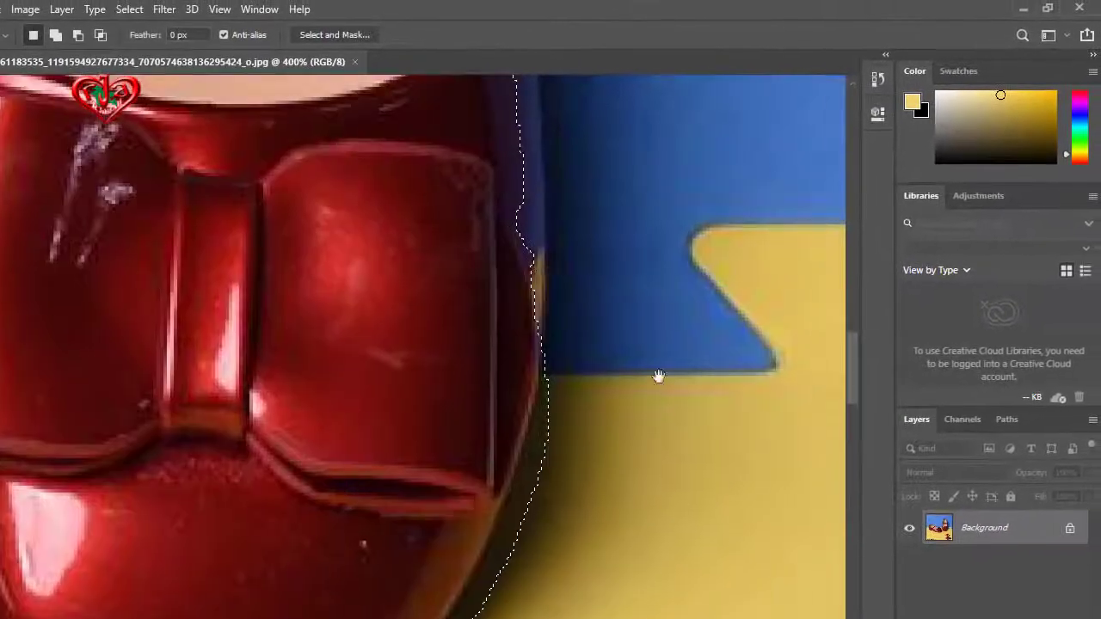
{"action": "scroll", "coordinate": [559, 182], "scroll_direction": "up", "scroll_amount": 3}
{"action": "scroll", "coordinate": [556, 344], "scroll_direction": "up", "scroll_amount": 1}
{"action": "scroll", "coordinate": [571, 229], "scroll_direction": "up", "scroll_amount": 4}
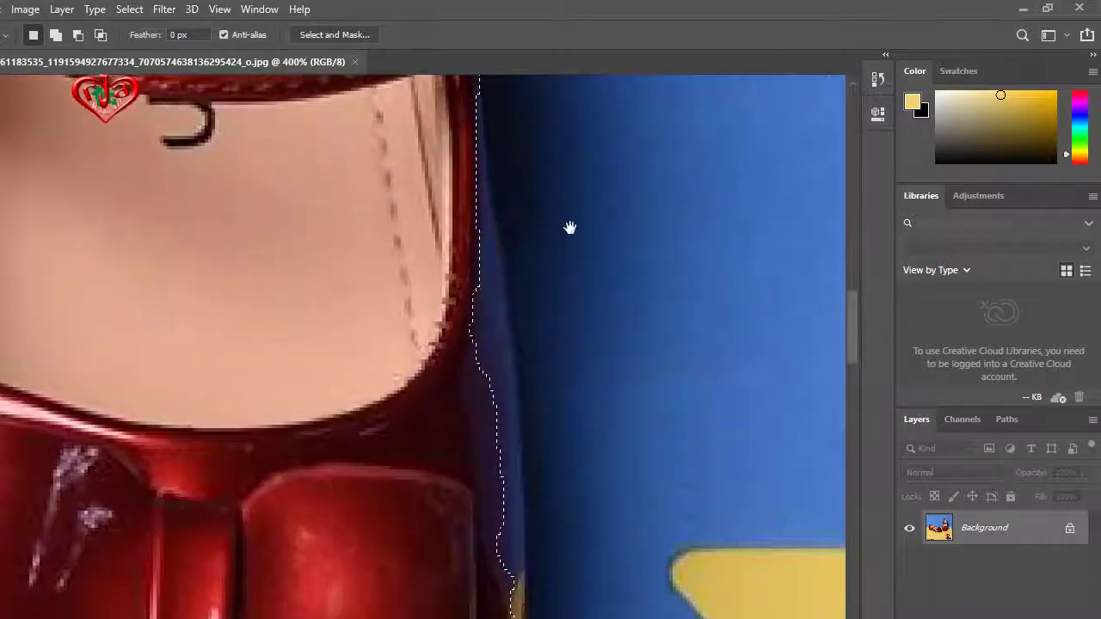
{"action": "scroll", "coordinate": [581, 318], "scroll_direction": "up", "scroll_amount": 2}
{"action": "scroll", "coordinate": [554, 287], "scroll_direction": "up", "scroll_amount": 2}
{"action": "scroll", "coordinate": [534, 352], "scroll_direction": "up", "scroll_amount": 2}
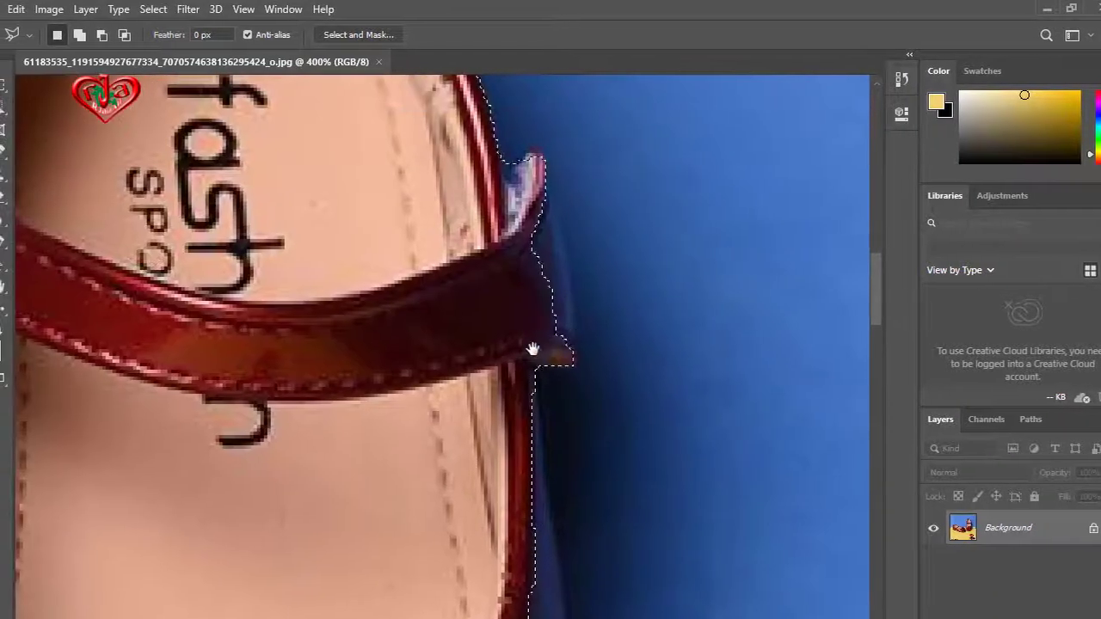
{"action": "scroll", "coordinate": [556, 327], "scroll_direction": "down", "scroll_amount": 4}
{"action": "scroll", "coordinate": [556, 238], "scroll_direction": "down", "scroll_amount": 1}
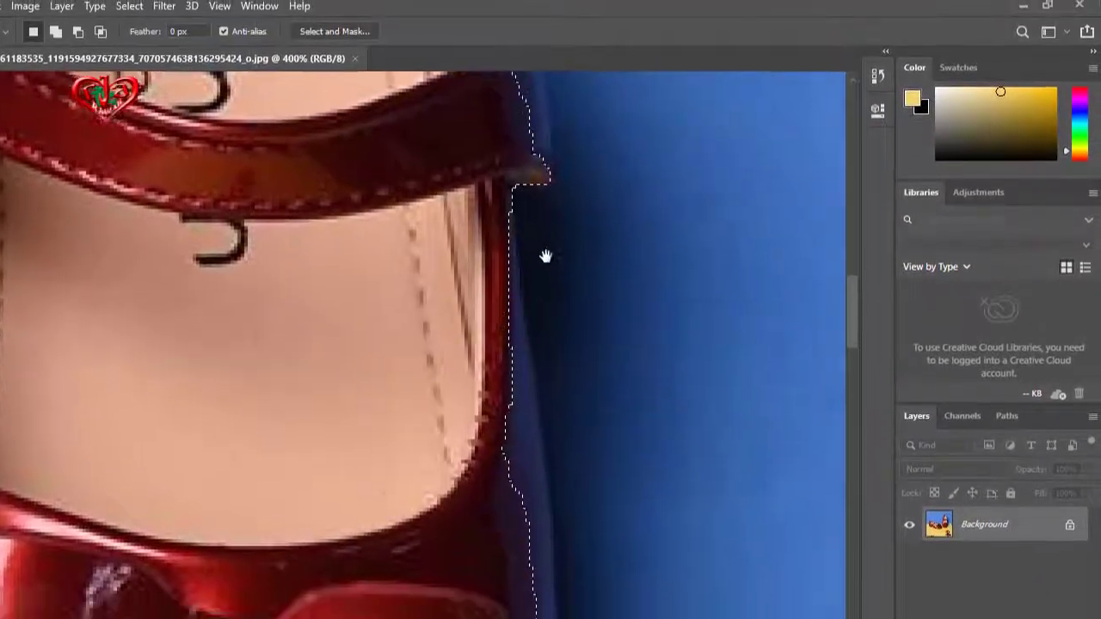
{"action": "scroll", "coordinate": [551, 245], "scroll_direction": "down", "scroll_amount": 1}
{"action": "scroll", "coordinate": [603, 284], "scroll_direction": "down", "scroll_amount": 2}
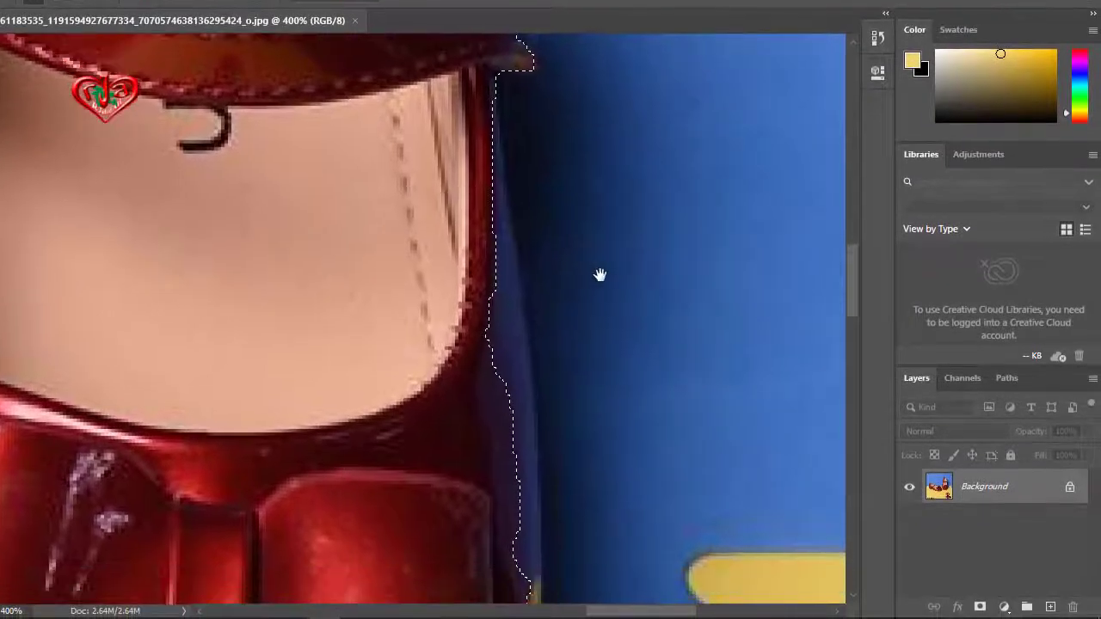
{"action": "scroll", "coordinate": [596, 294], "scroll_direction": "up", "scroll_amount": 1}
{"action": "scroll", "coordinate": [560, 307], "scroll_direction": "down", "scroll_amount": 1}
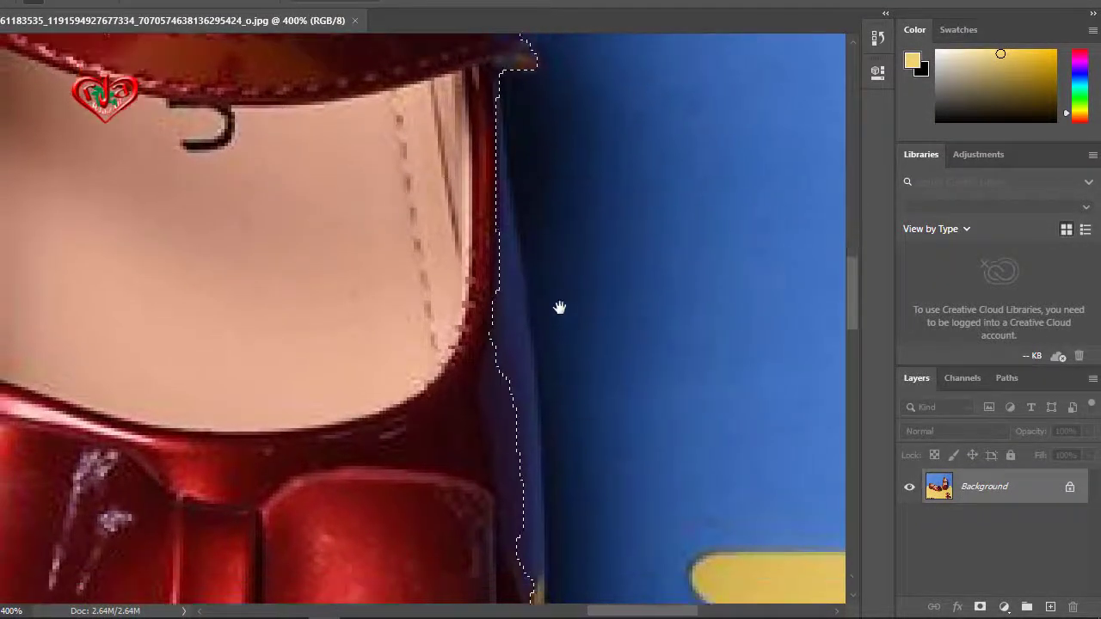
{"action": "scroll", "coordinate": [516, 293], "scroll_direction": "down", "scroll_amount": 3}
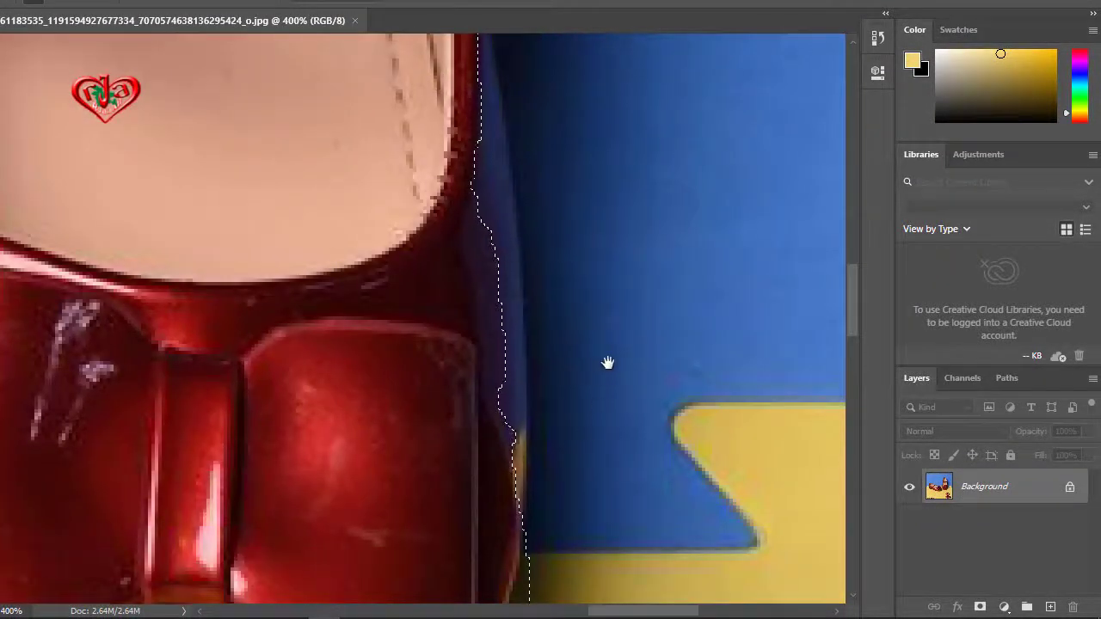
{"action": "scroll", "coordinate": [608, 363], "scroll_direction": "down", "scroll_amount": 2}
{"action": "scroll", "coordinate": [612, 367], "scroll_direction": "down", "scroll_amount": 2}
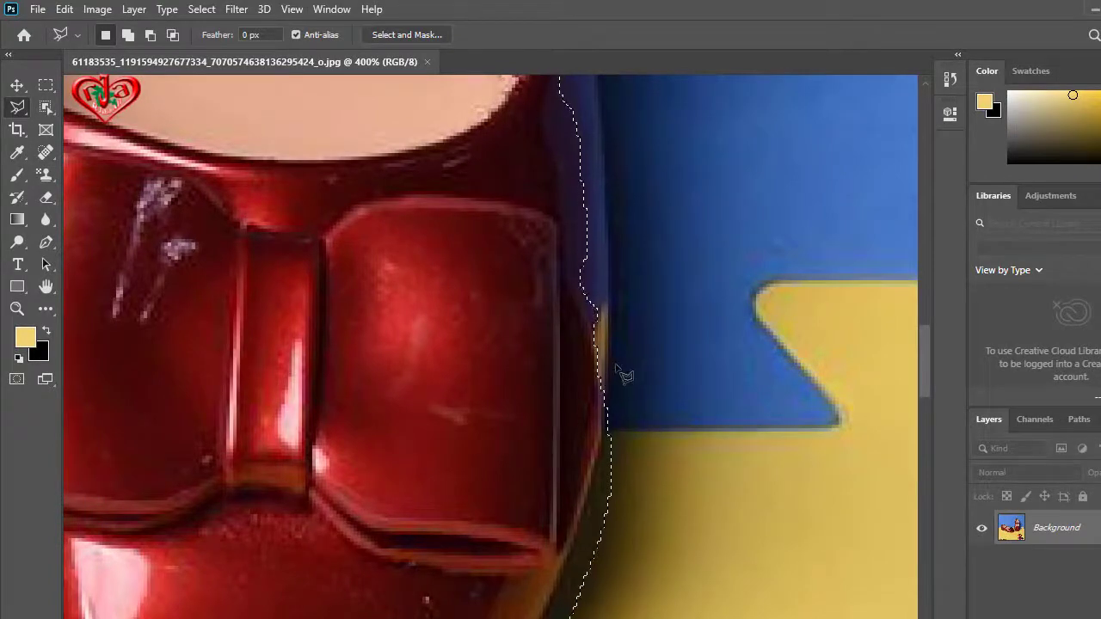
Step: Set the Polygonal Lasso to add to selection and pan to the shoe's side near the strap
{"action": "key", "text": "shift"}
{"action": "key", "text": "alt"}
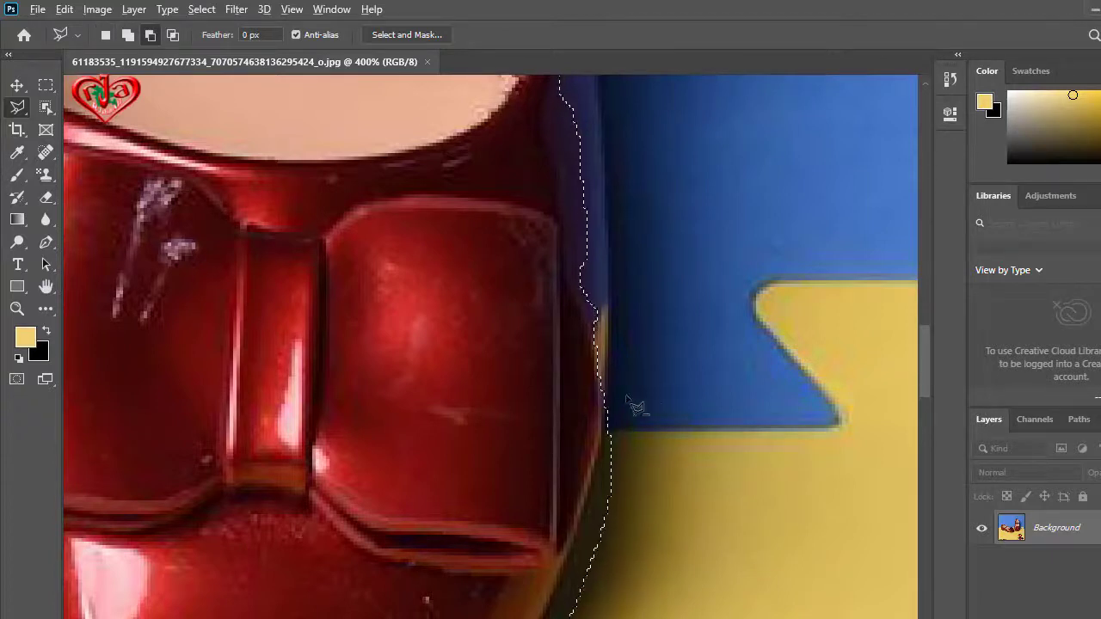
{"action": "key", "text": "shift"}
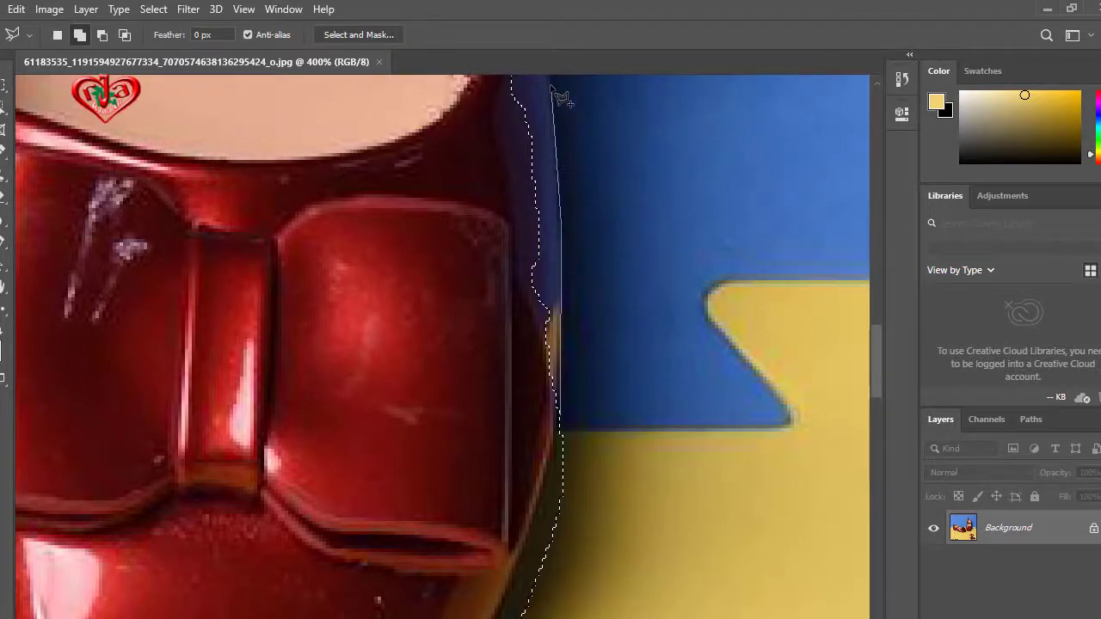
{"action": "mouse_move", "coordinate": [551, 85]}
{"action": "left_mouse_down"}
{"action": "mouse_move", "coordinate": [565, 233]}
{"action": "mouse_move", "coordinate": [546, 190]}
{"action": "mouse_move", "coordinate": [560, 327]}
{"action": "mouse_move", "coordinate": [575, 352]}
{"action": "left_mouse_up"}
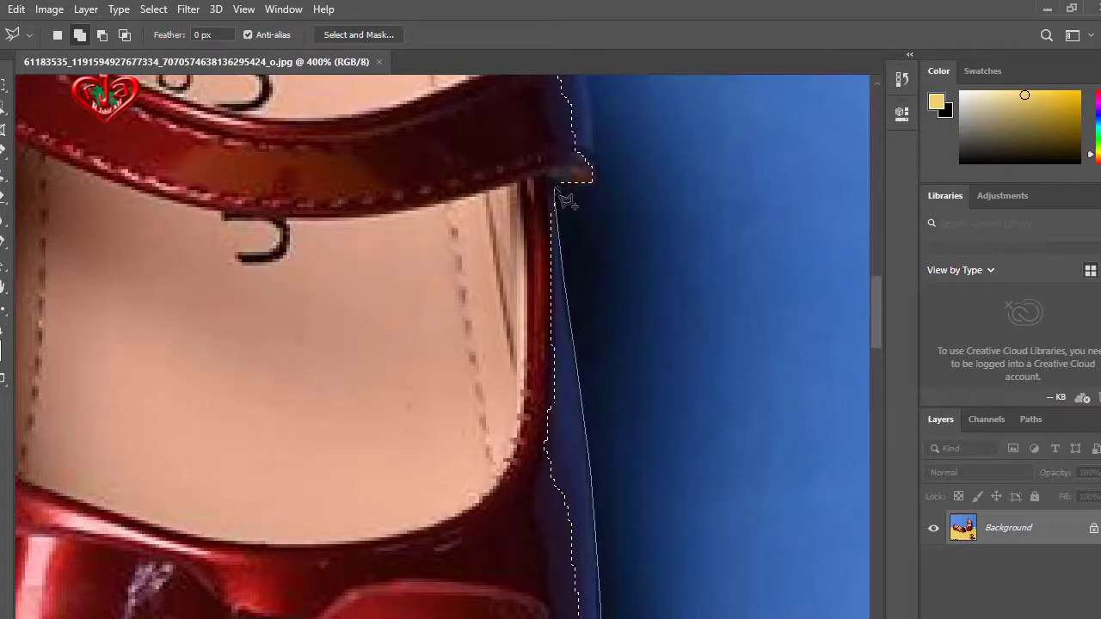
Step: Trace the shoe's side beside the bow and close the outline to refine that edge
{"action": "left_click", "coordinate": [555, 194]}
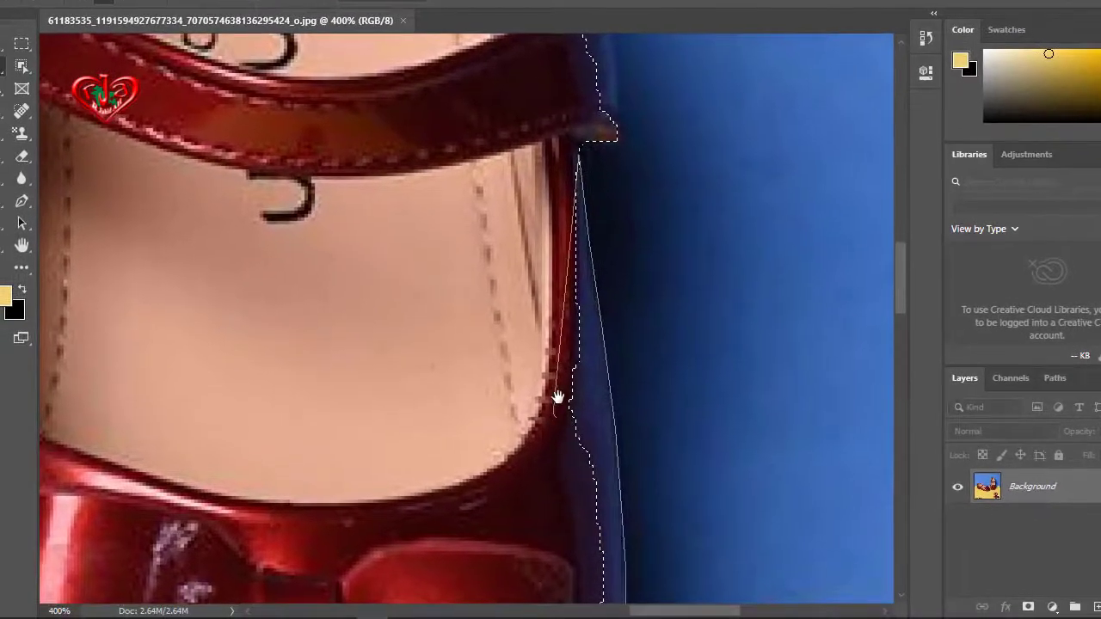
{"action": "scroll", "coordinate": [558, 430], "scroll_direction": "down", "scroll_amount": 2}
{"action": "scroll", "coordinate": [550, 465], "scroll_direction": "down", "scroll_amount": 3}
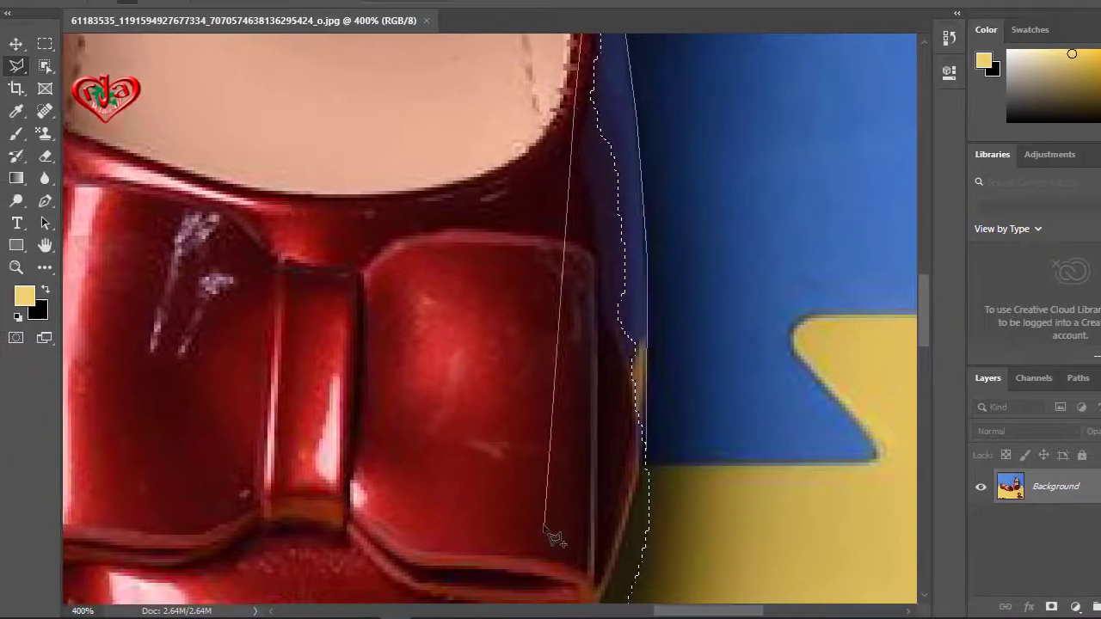
{"action": "left_click", "coordinate": [546, 527]}
{"action": "left_click", "coordinate": [577, 473]}
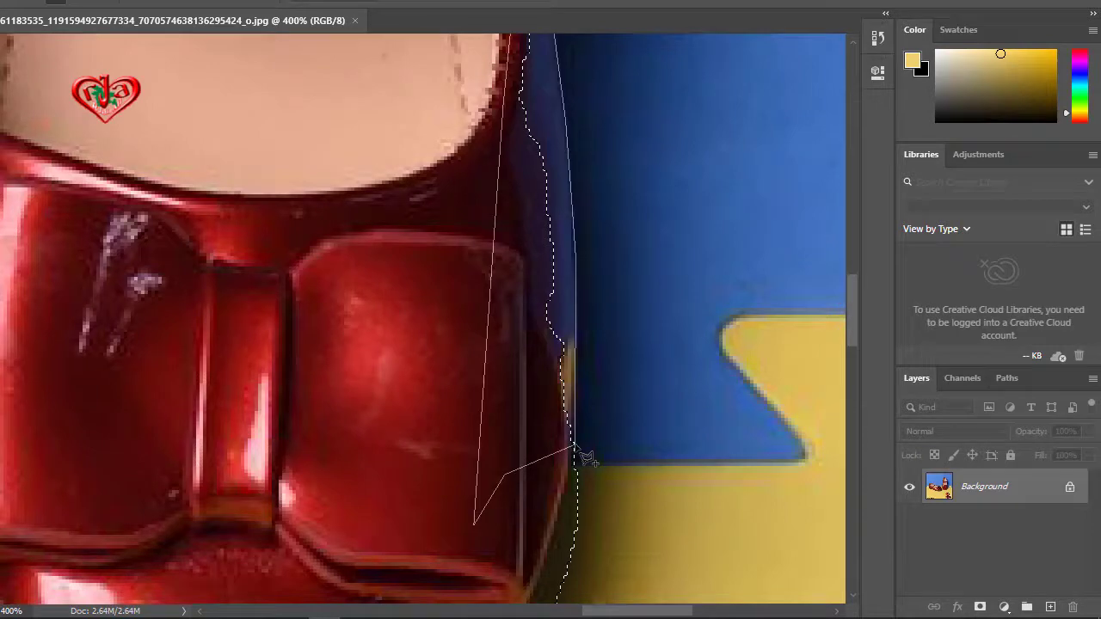
{"action": "double_click", "coordinate": [574, 447]}
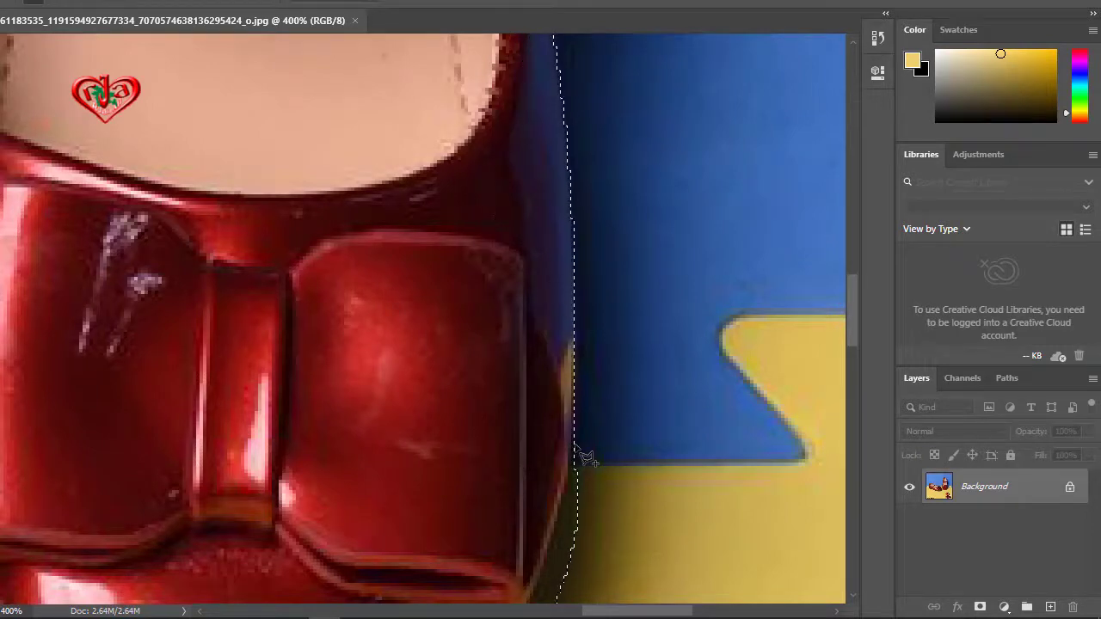
{"action": "scroll", "coordinate": [550, 312], "scroll_direction": "up", "scroll_amount": 3}
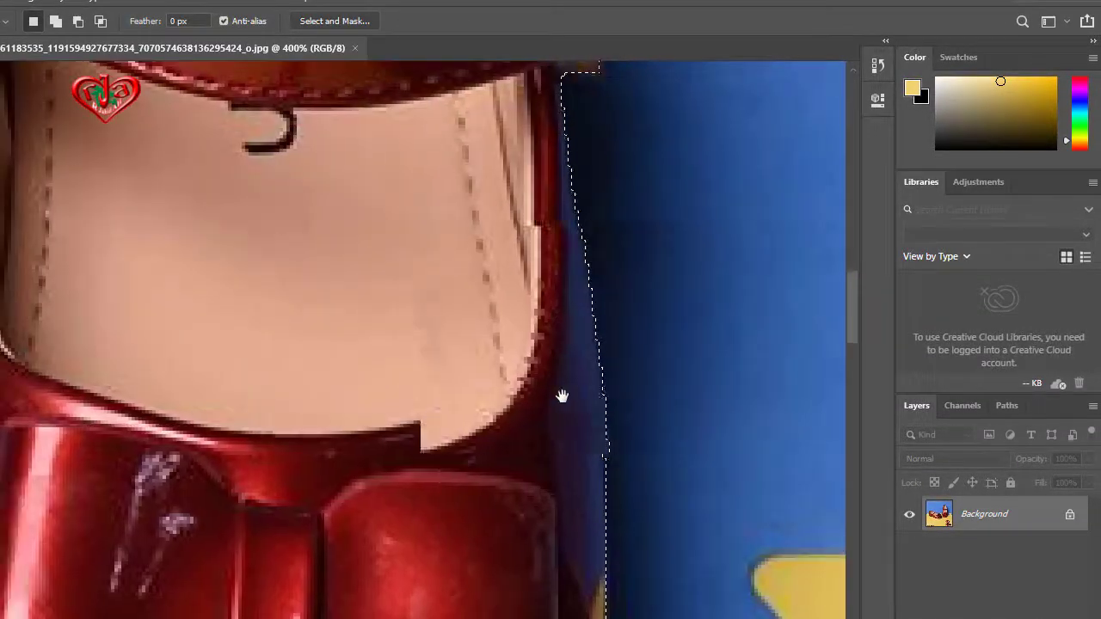
{"action": "scroll", "coordinate": [560, 393], "scroll_direction": "up", "scroll_amount": 2}
{"action": "scroll", "coordinate": [578, 443], "scroll_direction": "down", "scroll_amount": 3}
{"action": "scroll", "coordinate": [573, 388], "scroll_direction": "down", "scroll_amount": 2}
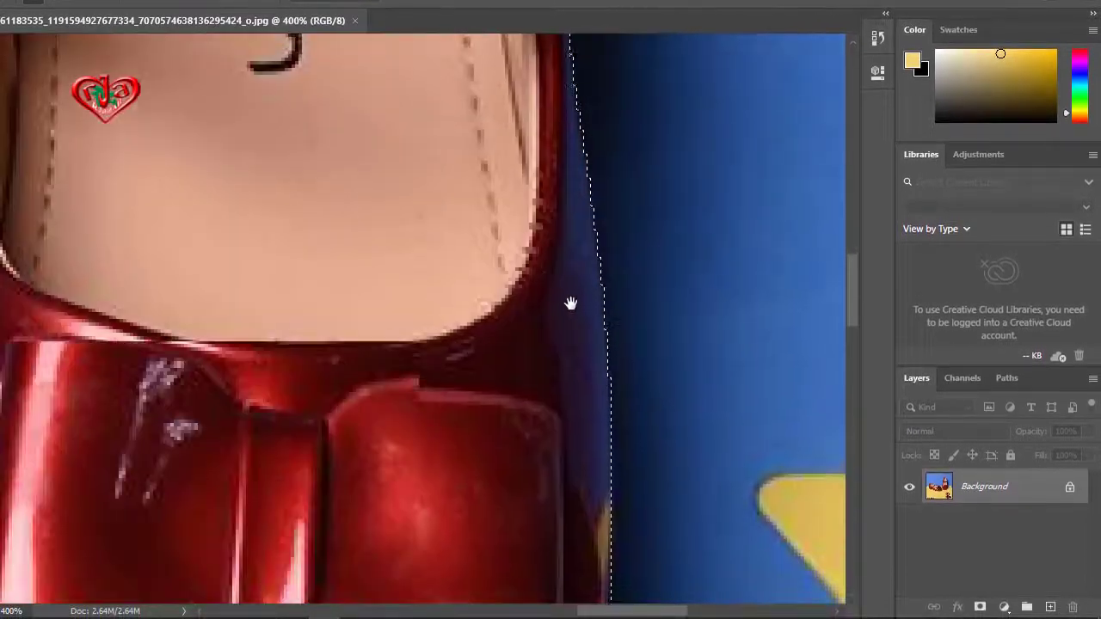
{"action": "scroll", "coordinate": [568, 310], "scroll_direction": "up", "scroll_amount": 3}
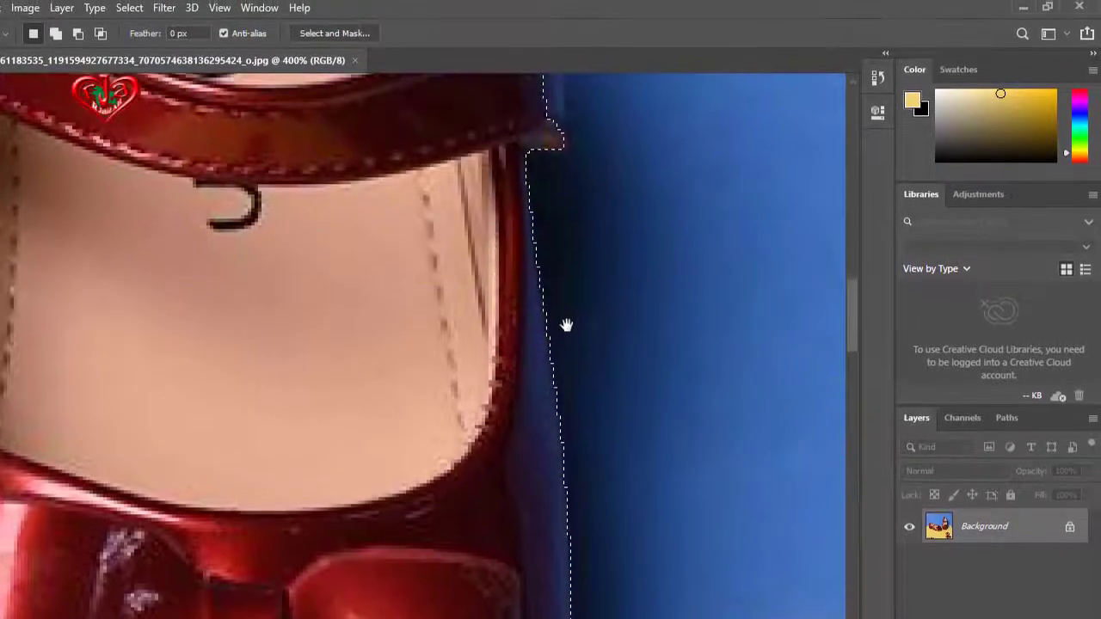
{"action": "scroll", "coordinate": [555, 276], "scroll_direction": "up", "scroll_amount": 2}
{"action": "scroll", "coordinate": [572, 361], "scroll_direction": "up", "scroll_amount": 2}
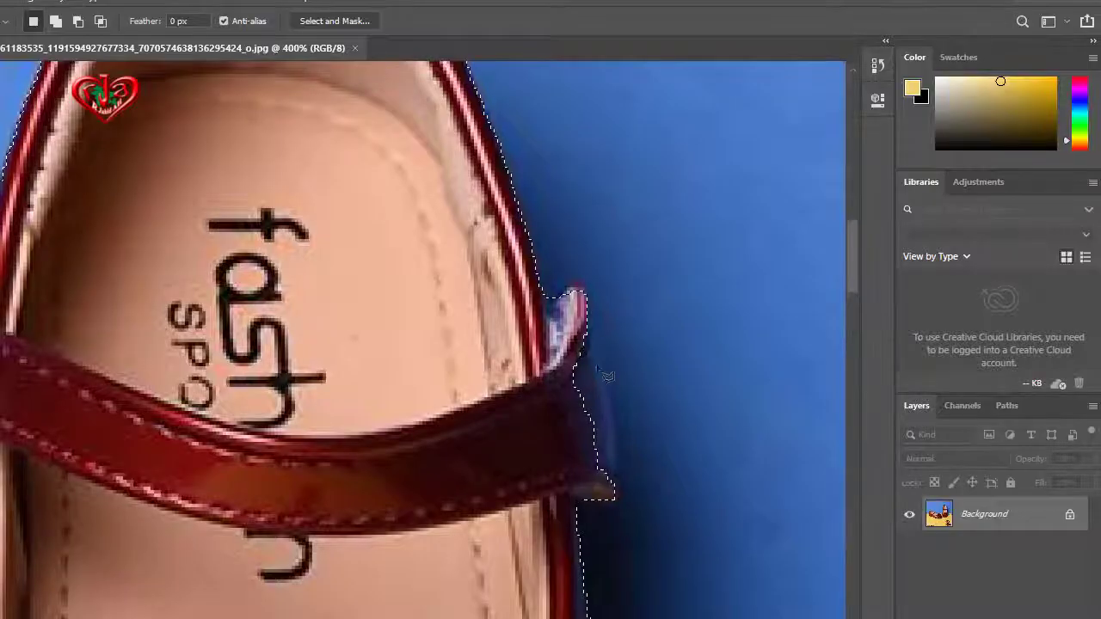
Step: Add the strap's protruding tip and the area beneath it to the selection
{"action": "key", "text": "shift"}
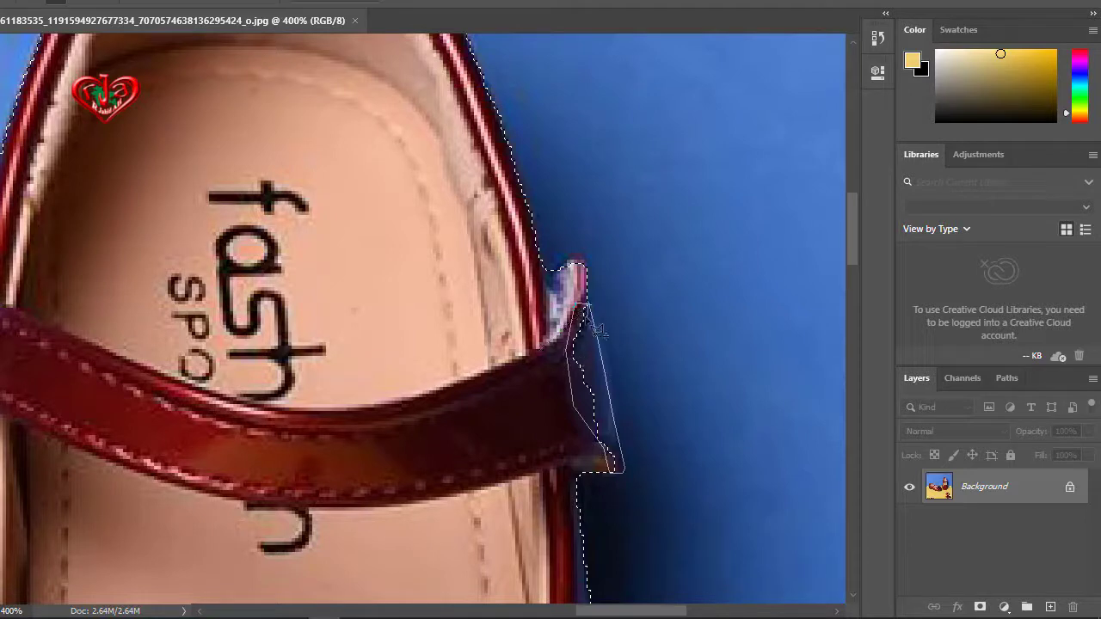
{"action": "left_click", "coordinate": [594, 311]}
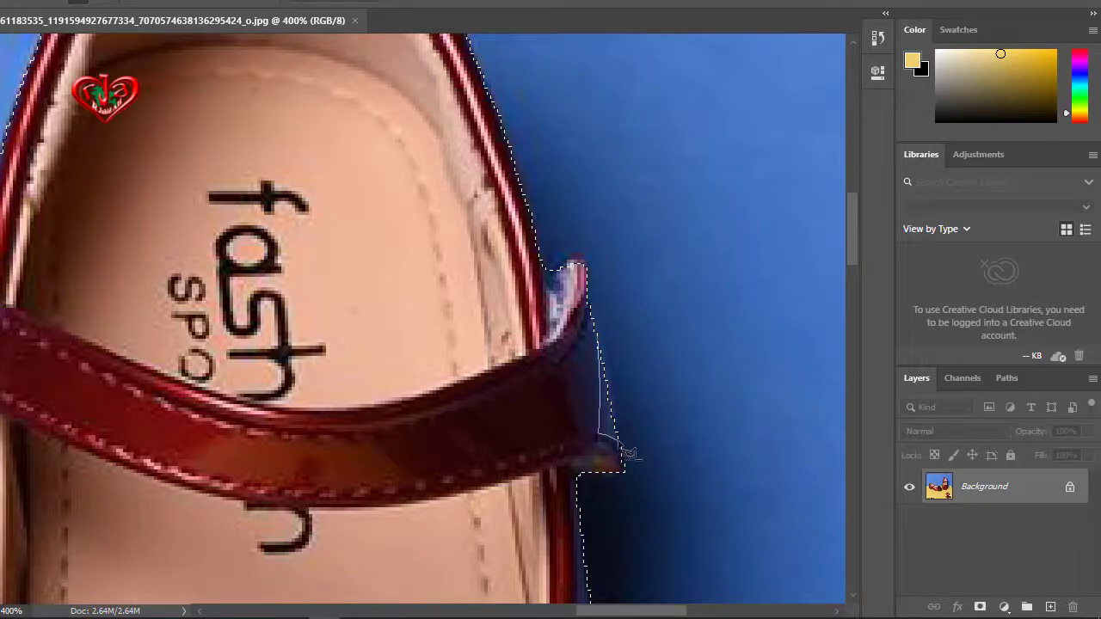
{"action": "left_click", "coordinate": [637, 270]}
{"action": "left_click", "coordinate": [606, 344]}
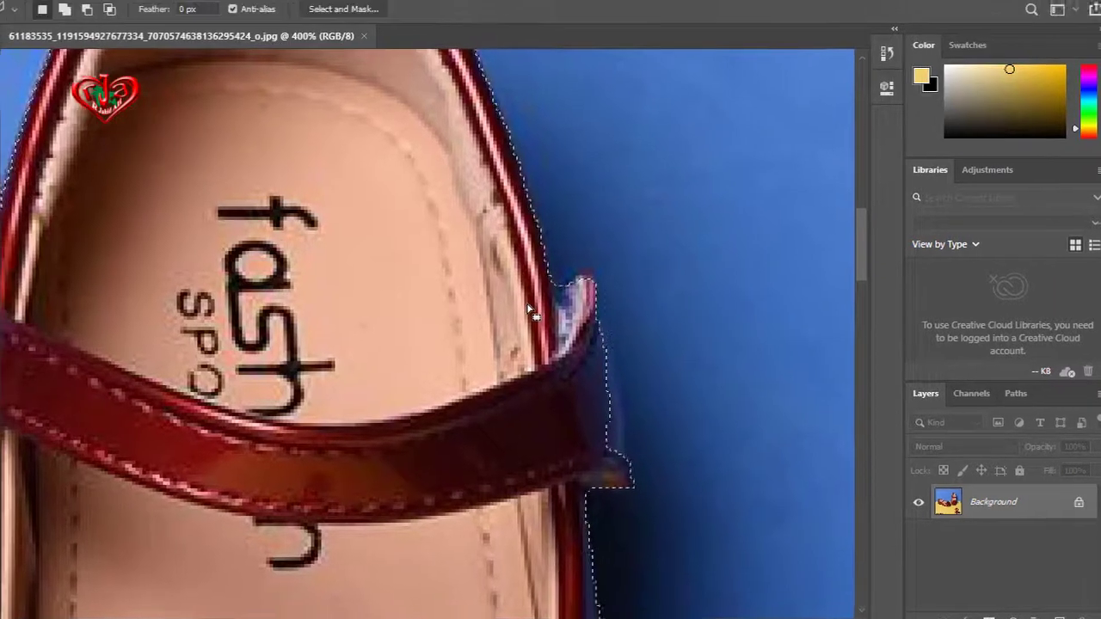
{"action": "left_click_drag", "start_coordinate": [530, 312], "coordinate": [570, 243]}
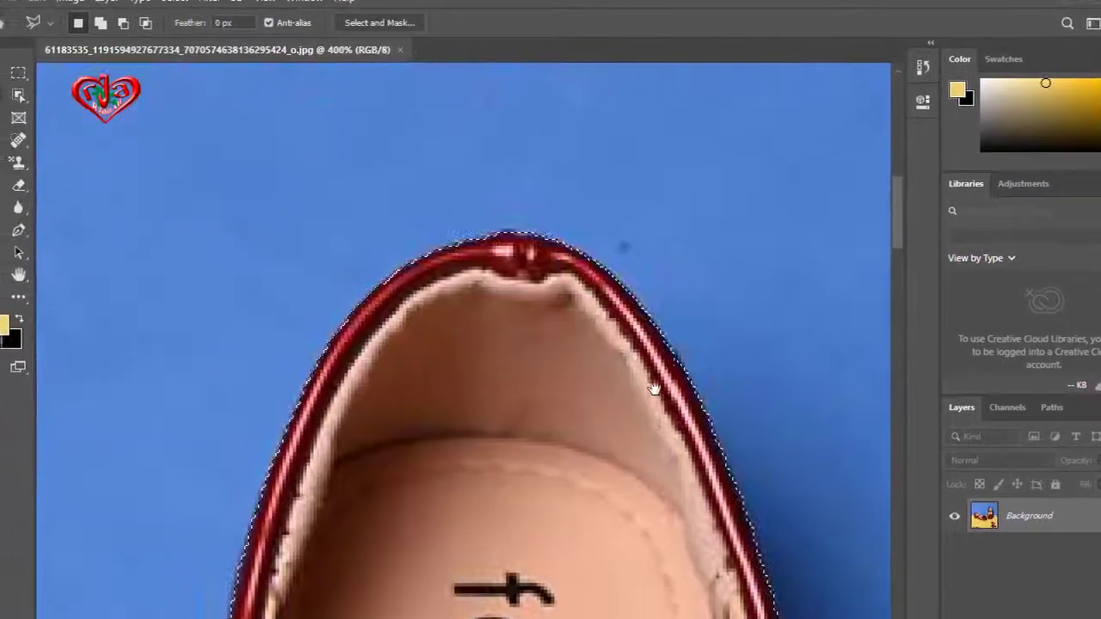
Step: Add the strap end sticking out against the blue background to the red shoe's selection
{"action": "scroll", "coordinate": [480, 349], "scroll_direction": "down", "scroll_amount": 5}
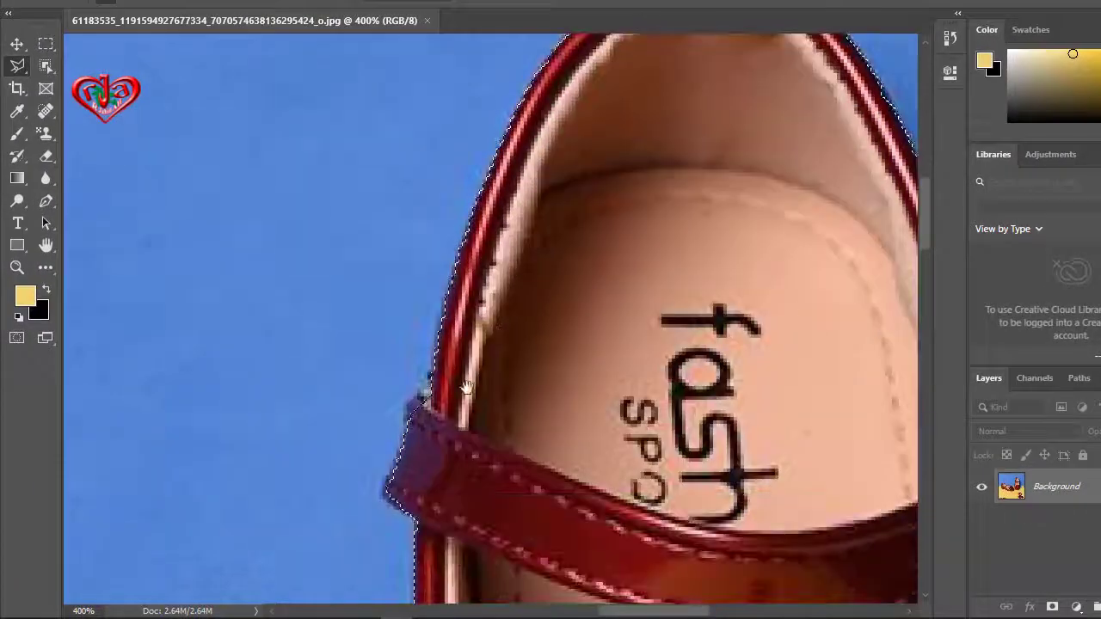
{"action": "scroll", "coordinate": [479, 365], "scroll_direction": "left", "scroll_amount": 3}
{"action": "mouse_move", "coordinate": [478, 364]}
{"action": "left_mouse_down"}
{"action": "mouse_move", "coordinate": [568, 254]}
{"action": "mouse_move", "coordinate": [590, 303]}
{"action": "left_mouse_up"}
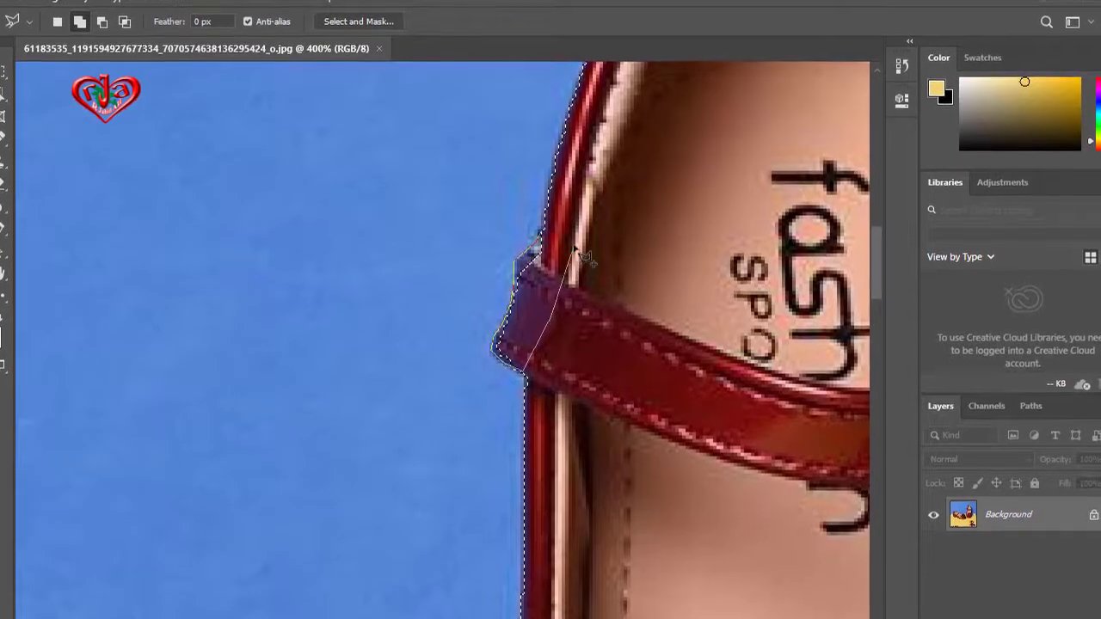
{"action": "left_click", "coordinate": [571, 263]}
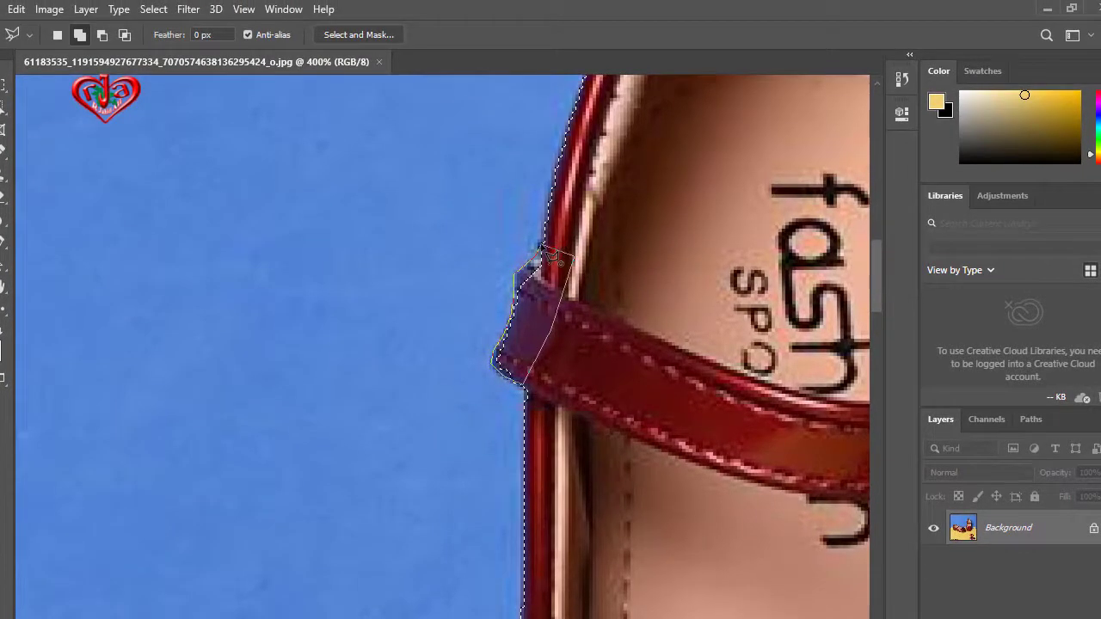
{"action": "left_click", "coordinate": [542, 251]}
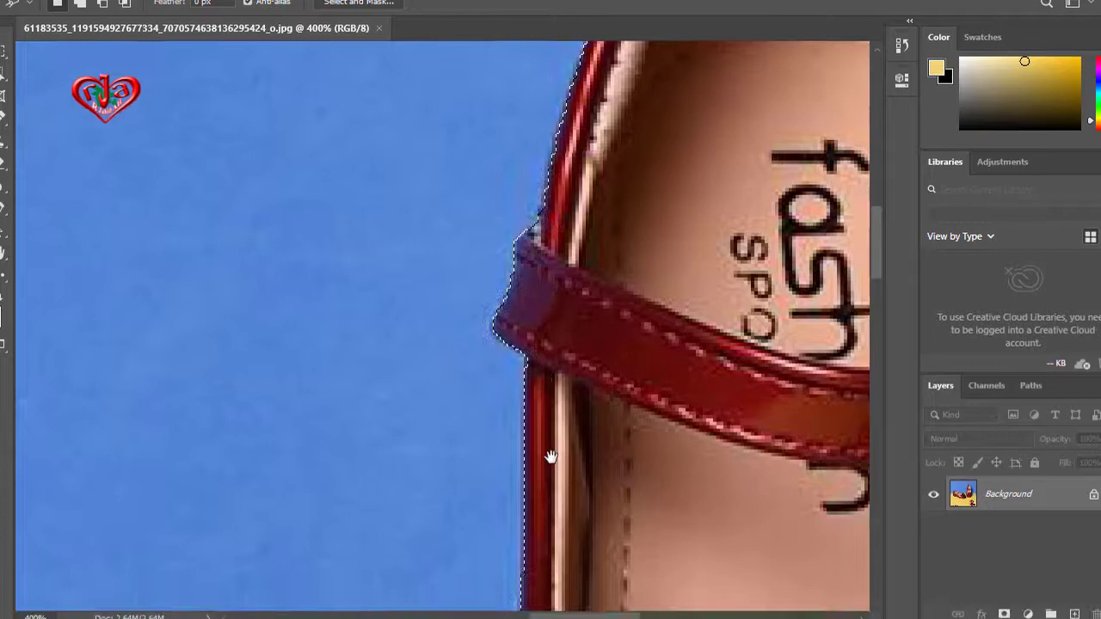
Step: Pan down along the shoe's edge to the lower strap and yellow chair
{"action": "scroll", "coordinate": [551, 456], "scroll_direction": "down", "scroll_amount": 3}
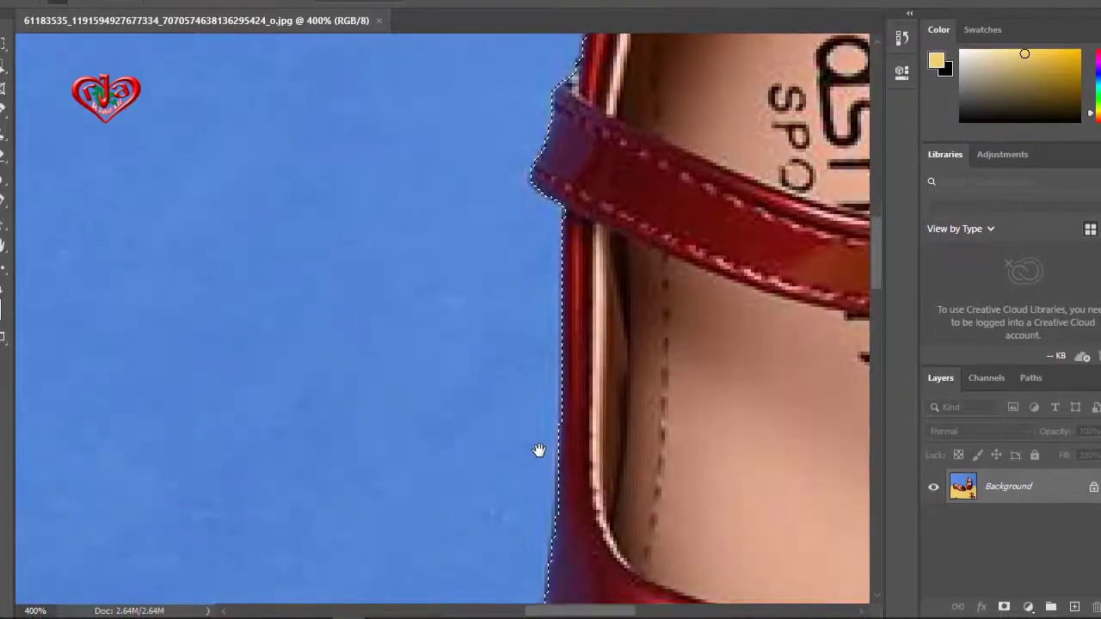
{"action": "scroll", "coordinate": [556, 447], "scroll_direction": "down", "scroll_amount": 2}
{"action": "scroll", "coordinate": [567, 464], "scroll_direction": "down", "scroll_amount": 3}
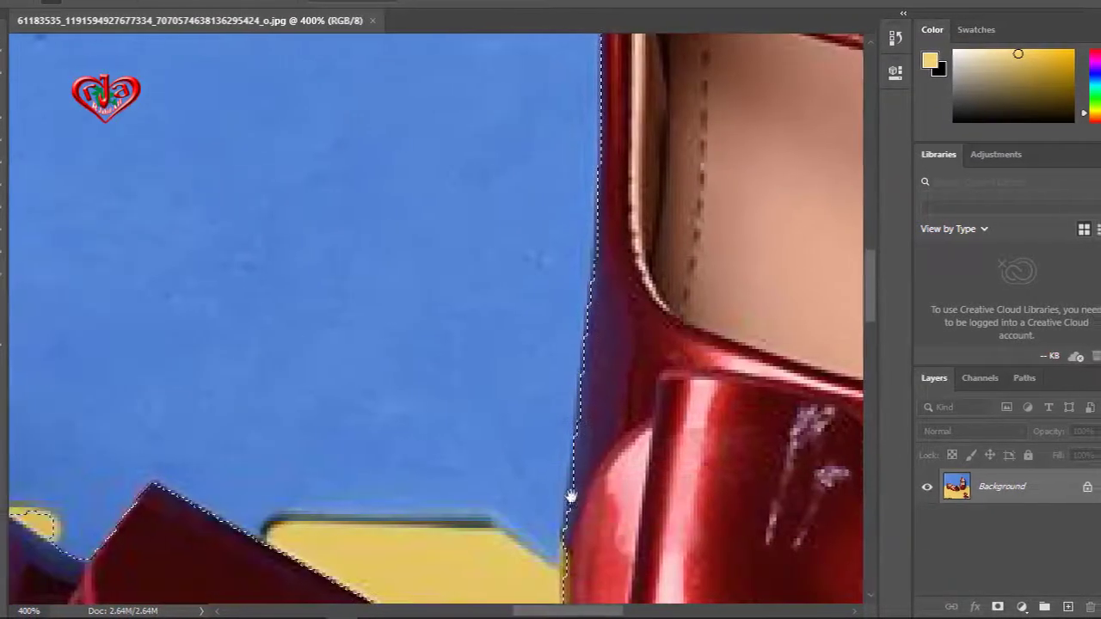
{"action": "scroll", "coordinate": [573, 387], "scroll_direction": "down", "scroll_amount": 1}
{"action": "scroll", "coordinate": [559, 388], "scroll_direction": "down", "scroll_amount": 1}
{"action": "scroll", "coordinate": [556, 366], "scroll_direction": "down", "scroll_amount": 1}
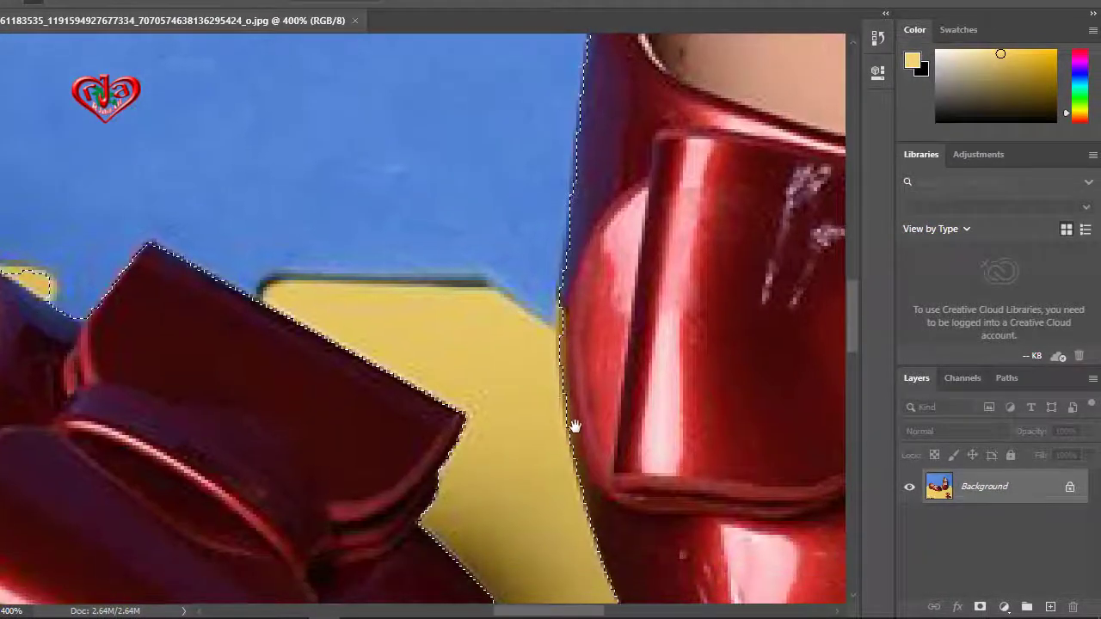
{"action": "scroll", "coordinate": [564, 387], "scroll_direction": "down", "scroll_amount": 2}
{"action": "scroll", "coordinate": [568, 456], "scroll_direction": "up", "scroll_amount": 3}
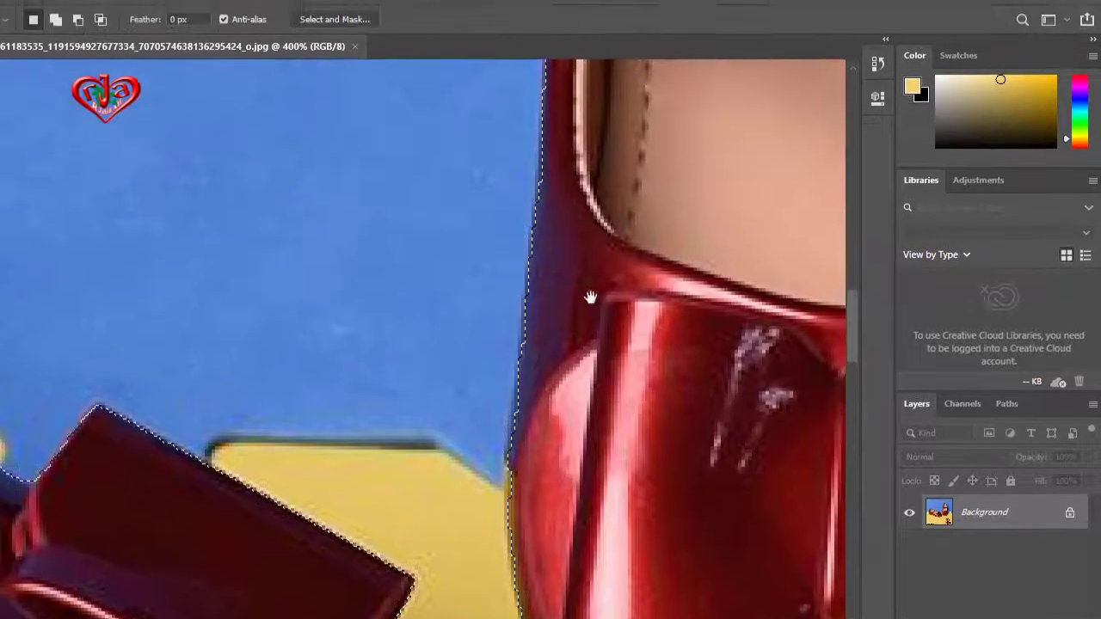
{"action": "scroll", "coordinate": [577, 447], "scroll_direction": "up", "scroll_amount": 2}
{"action": "scroll", "coordinate": [585, 443], "scroll_direction": "up", "scroll_amount": 1}
{"action": "scroll", "coordinate": [593, 438], "scroll_direction": "up", "scroll_amount": 2}
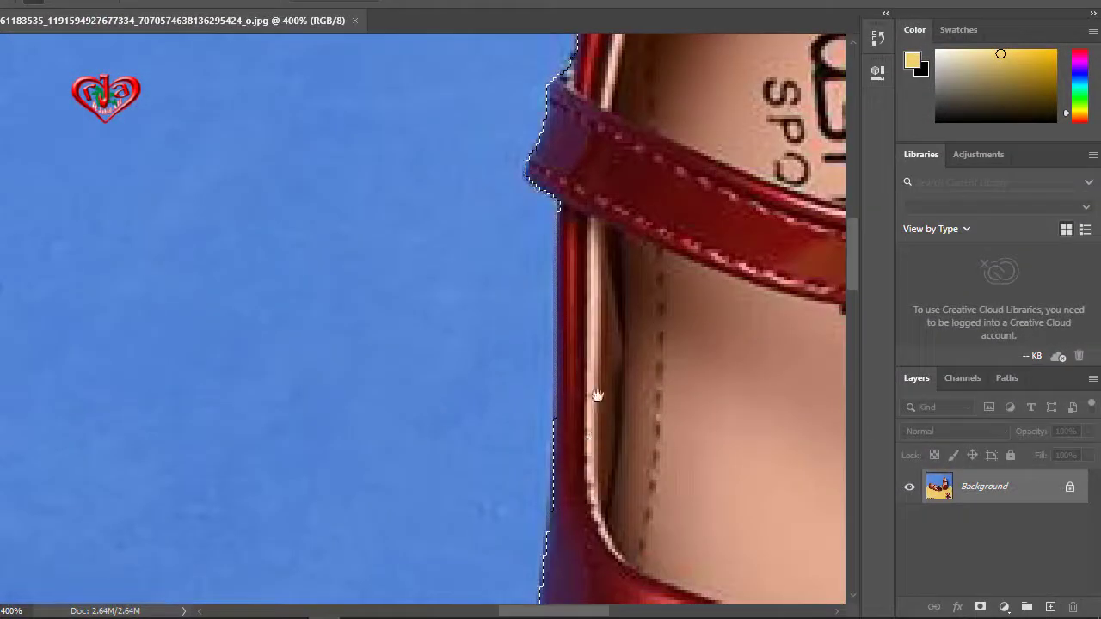
{"action": "scroll", "coordinate": [572, 396], "scroll_direction": "down", "scroll_amount": 2}
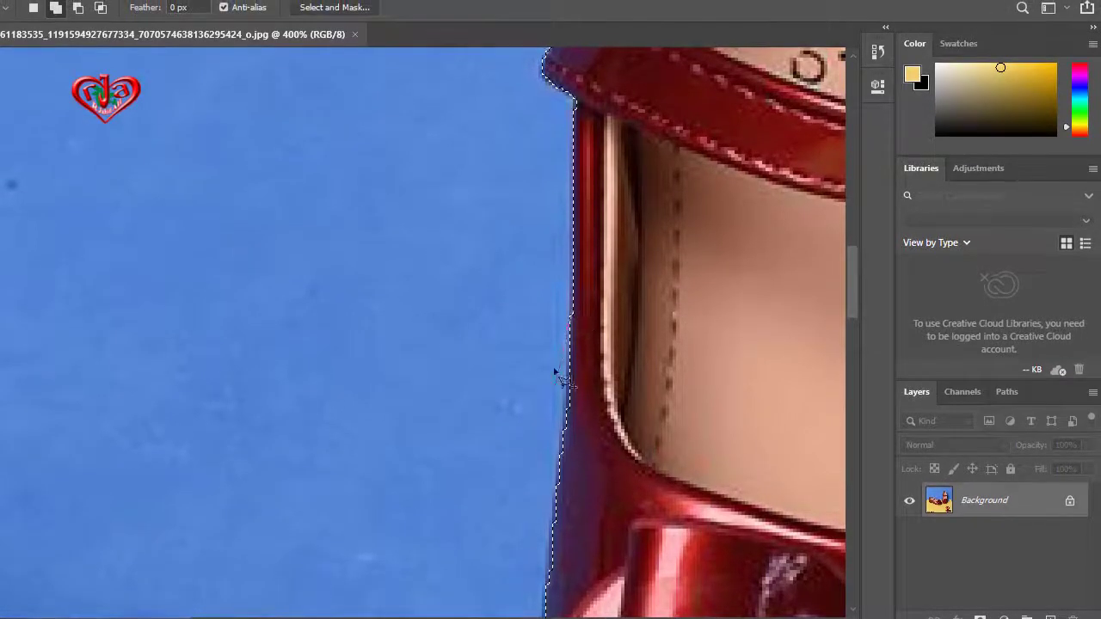
{"action": "mouse_move", "coordinate": [572, 445]}
{"action": "left_mouse_down"}
{"action": "mouse_move", "coordinate": [574, 377]}
{"action": "mouse_move", "coordinate": [576, 393]}
{"action": "left_mouse_up"}
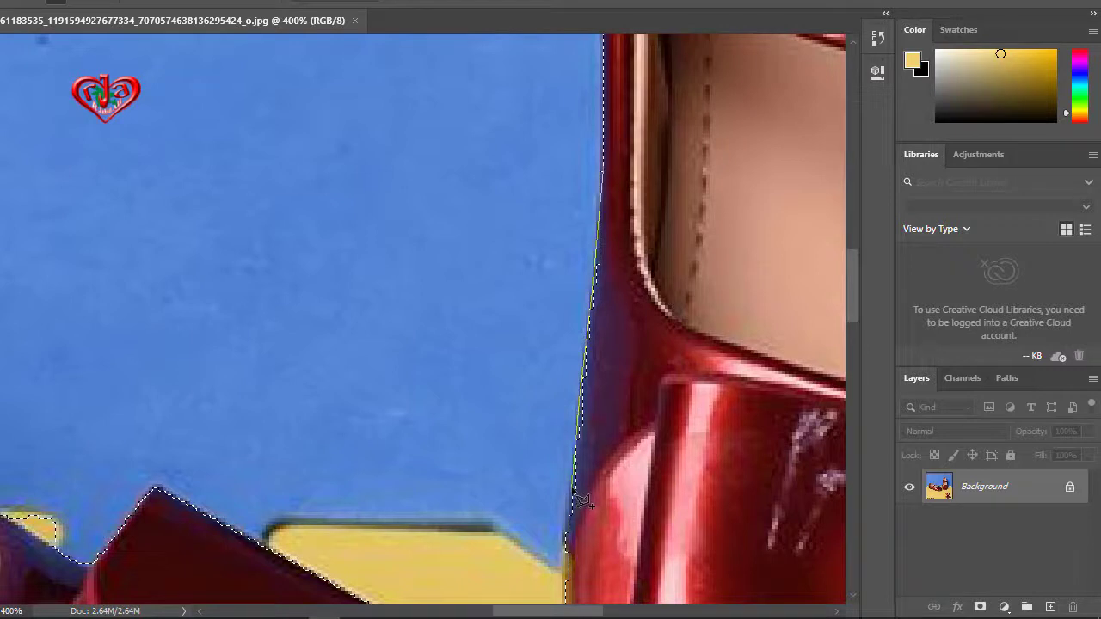
{"action": "left_click_drag", "start_coordinate": [580, 499], "coordinate": [615, 400]}
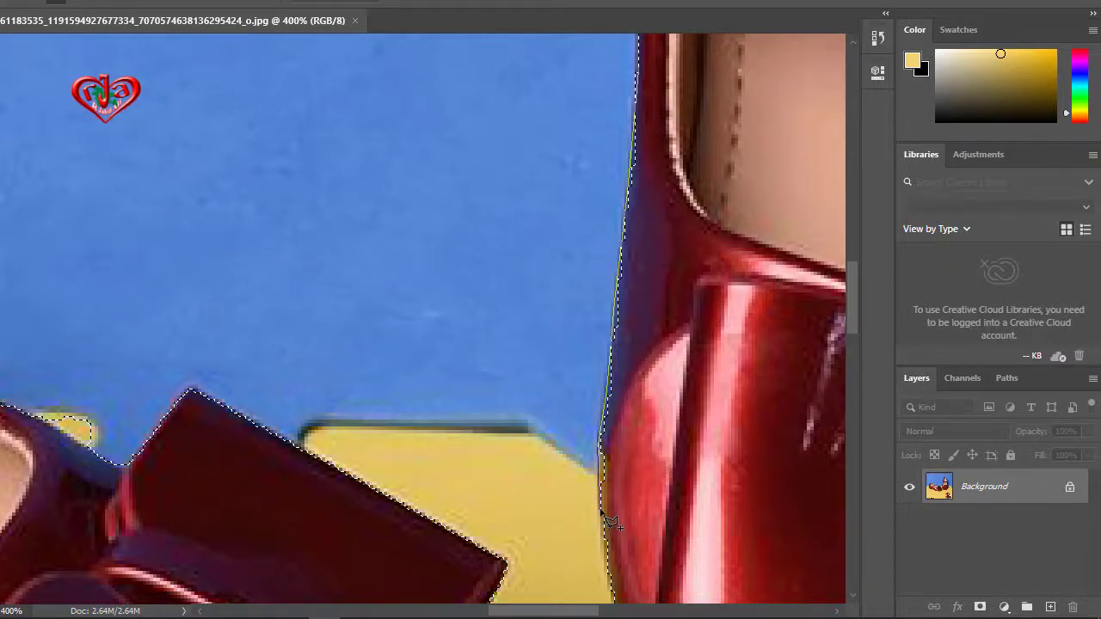
{"action": "scroll", "coordinate": [602, 481], "scroll_direction": "down", "scroll_amount": 3}
{"action": "scroll", "coordinate": [615, 503], "scroll_direction": "down", "scroll_amount": 2}
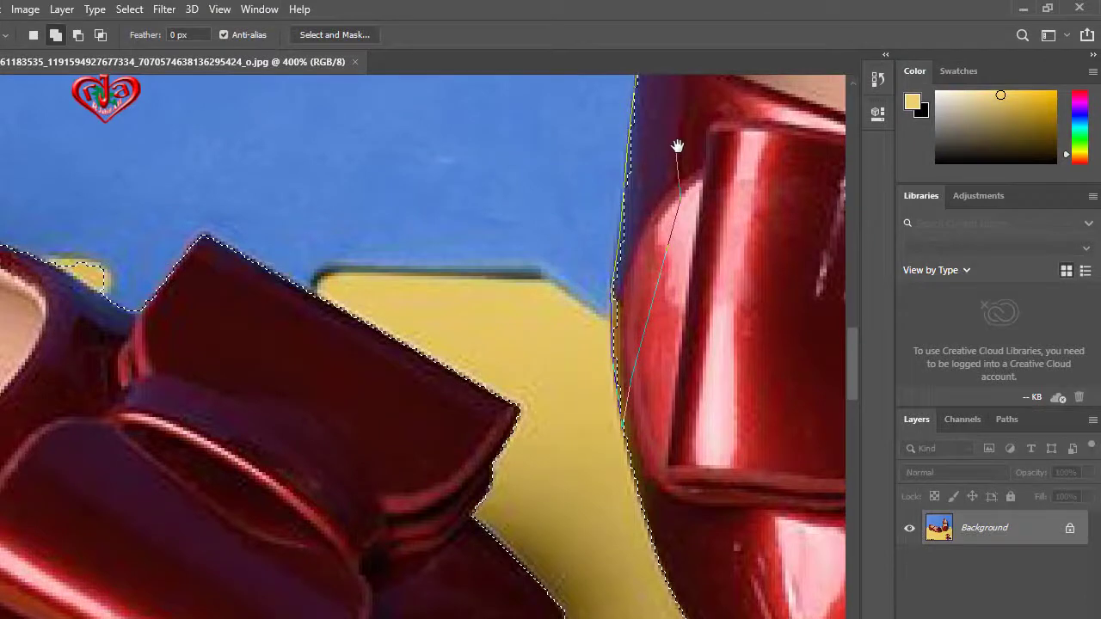
{"action": "scroll", "coordinate": [663, 393], "scroll_direction": "up", "scroll_amount": 3}
{"action": "scroll", "coordinate": [667, 371], "scroll_direction": "up", "scroll_amount": 3}
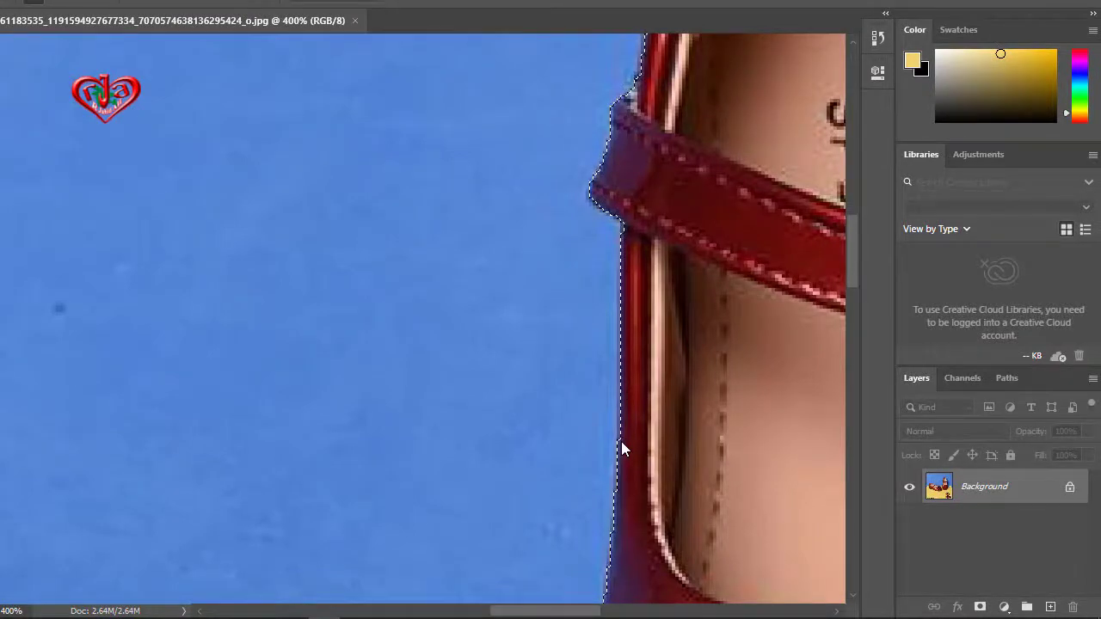
{"action": "left_click_drag", "start_coordinate": [602, 570], "coordinate": [657, 361]}
{"action": "scroll", "coordinate": [657, 361], "scroll_direction": "down", "scroll_amount": 1}
{"action": "scroll", "coordinate": [668, 319], "scroll_direction": "down", "scroll_amount": 3}
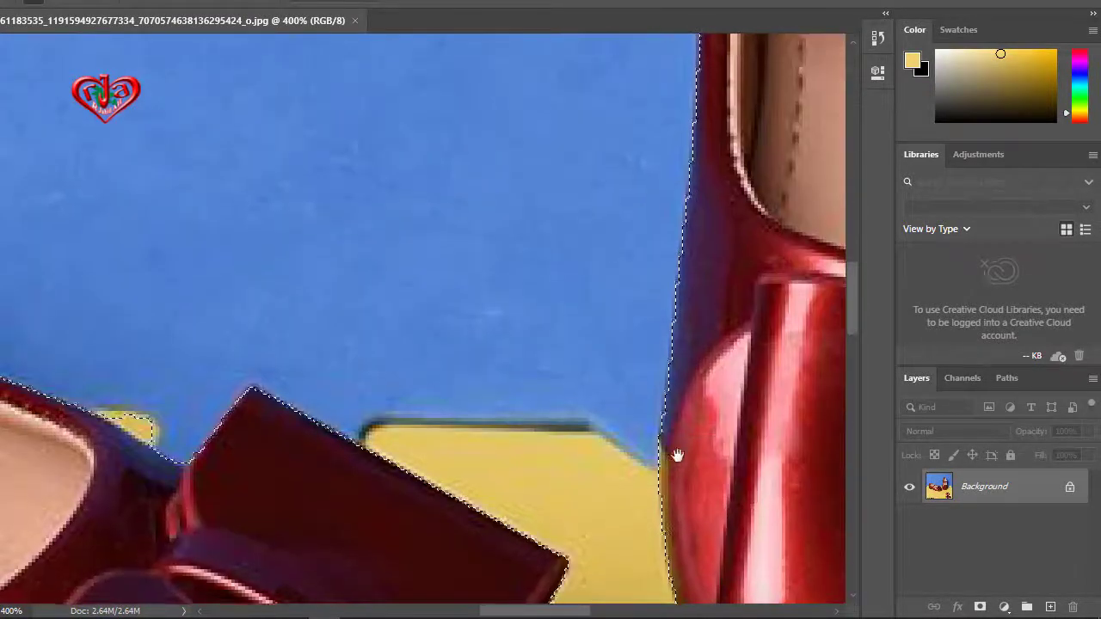
{"action": "scroll", "coordinate": [679, 455], "scroll_direction": "down", "scroll_amount": 2}
{"action": "scroll", "coordinate": [657, 404], "scroll_direction": "down", "scroll_amount": 1}
{"action": "scroll", "coordinate": [587, 220], "scroll_direction": "down", "scroll_amount": 3}
Step: Add the area along the shoe's lower edge, down to the sole's bottom-left corner, to the selection
{"action": "scroll", "coordinate": [632, 321], "scroll_direction": "down", "scroll_amount": 2}
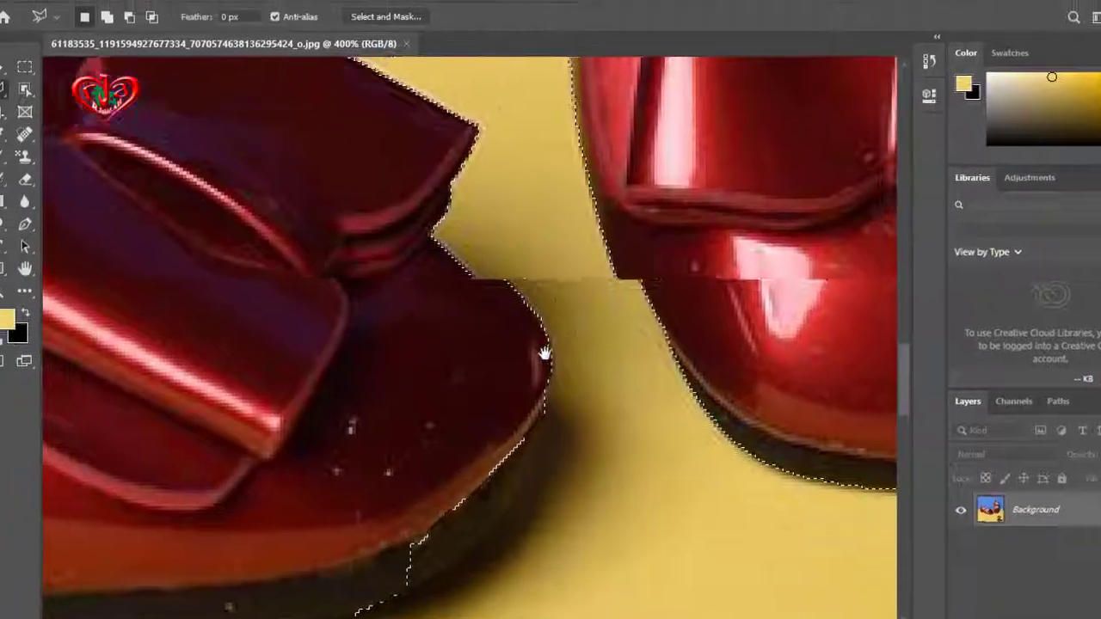
{"action": "mouse_move", "coordinate": [546, 353]}
{"action": "left_mouse_down"}
{"action": "mouse_move", "coordinate": [545, 229]}
{"action": "mouse_move", "coordinate": [546, 327]}
{"action": "left_mouse_up"}
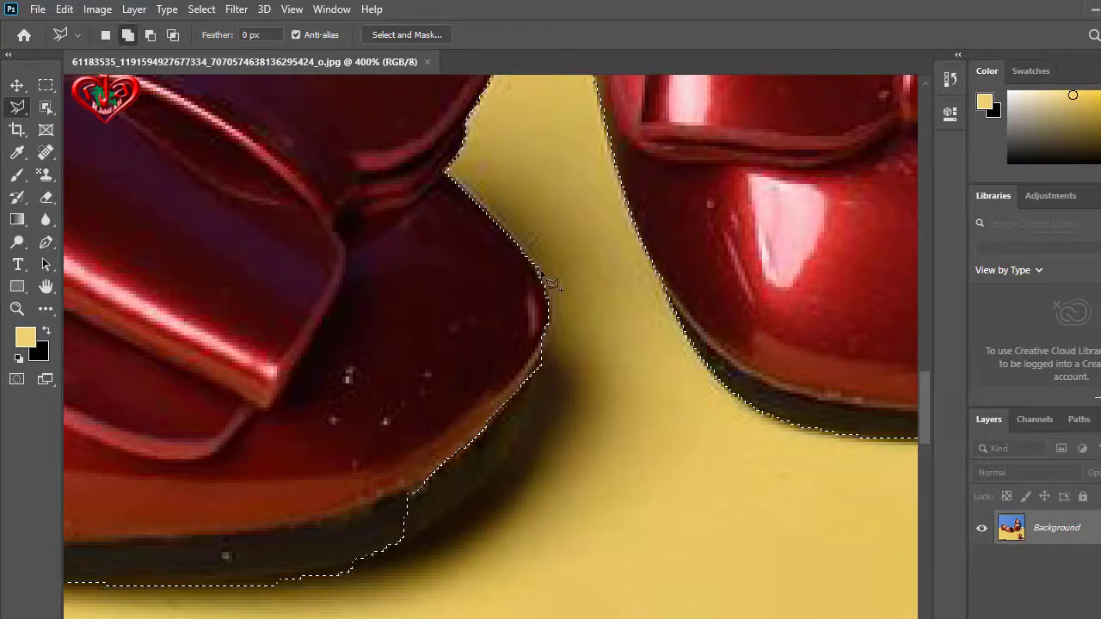
{"action": "left_click", "coordinate": [546, 283], "text": "shift"}
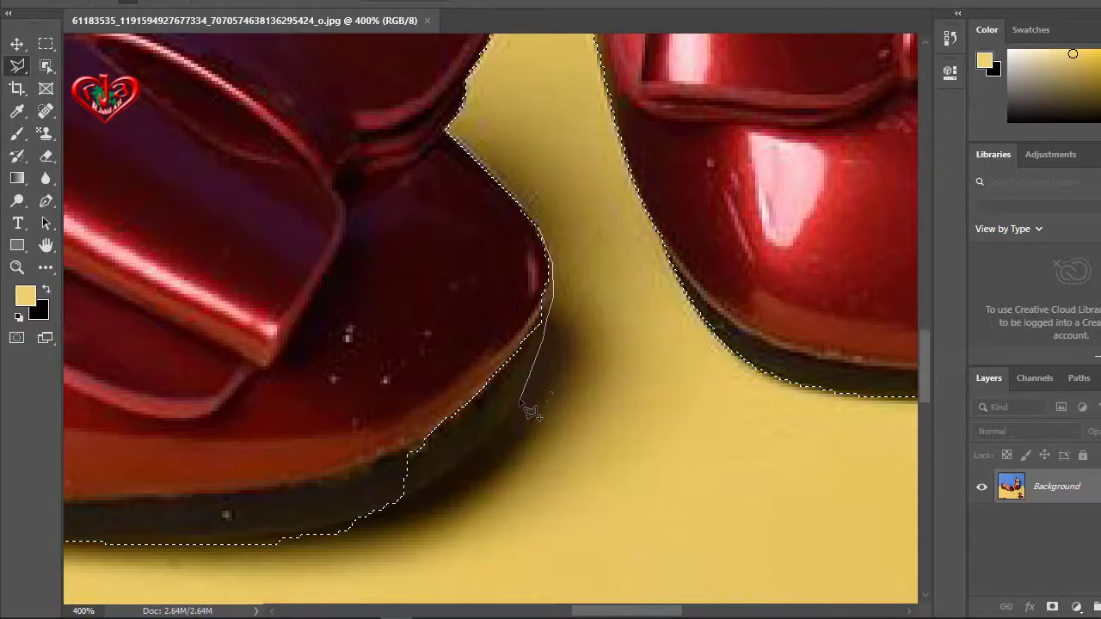
{"action": "left_click_drag", "start_coordinate": [507, 431], "coordinate": [467, 465]}
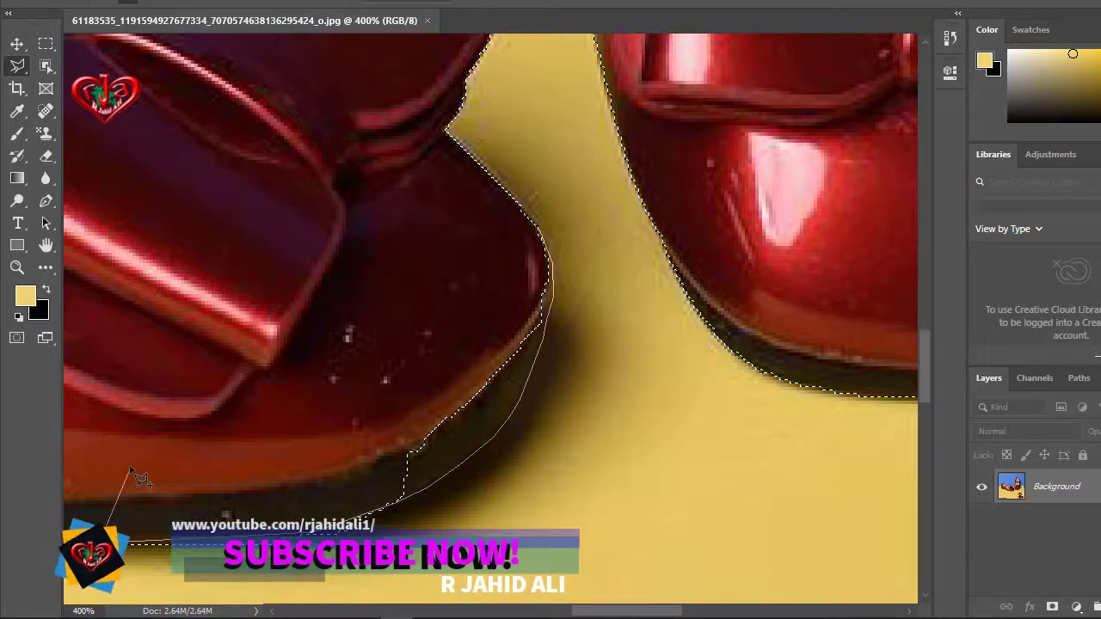
{"action": "left_click", "coordinate": [129, 467]}
{"action": "left_click", "coordinate": [432, 336]}
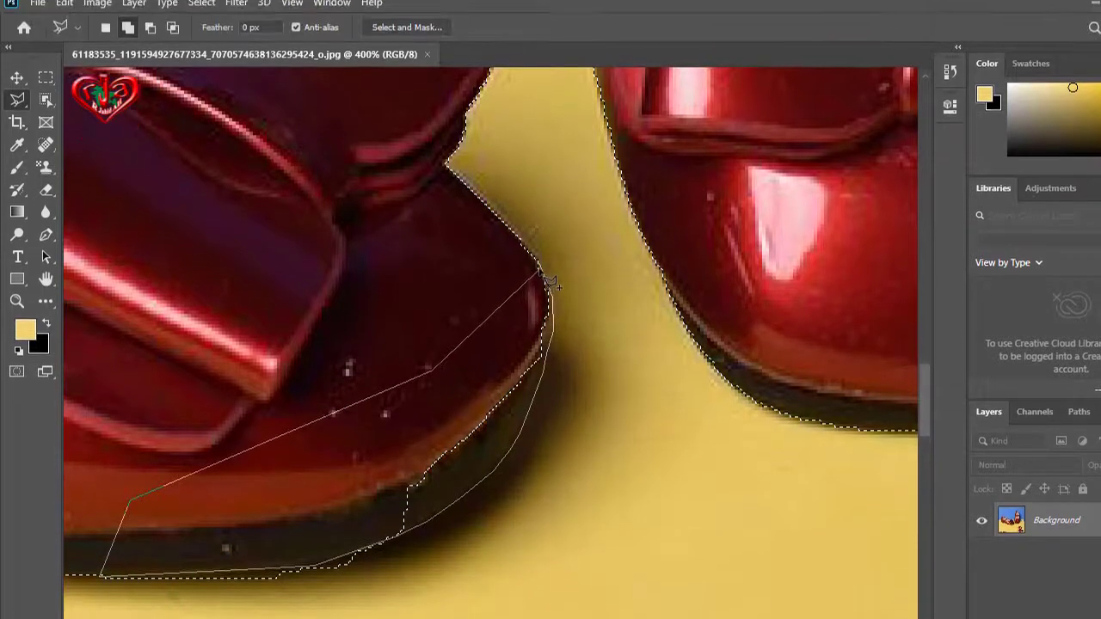
{"action": "left_click", "coordinate": [545, 262]}
Step: Trace the sole's bottom edge to include the dark sole band but exclude the shadow beneath
{"action": "left_click", "coordinate": [546, 287]}
{"action": "left_click", "coordinate": [484, 462]}
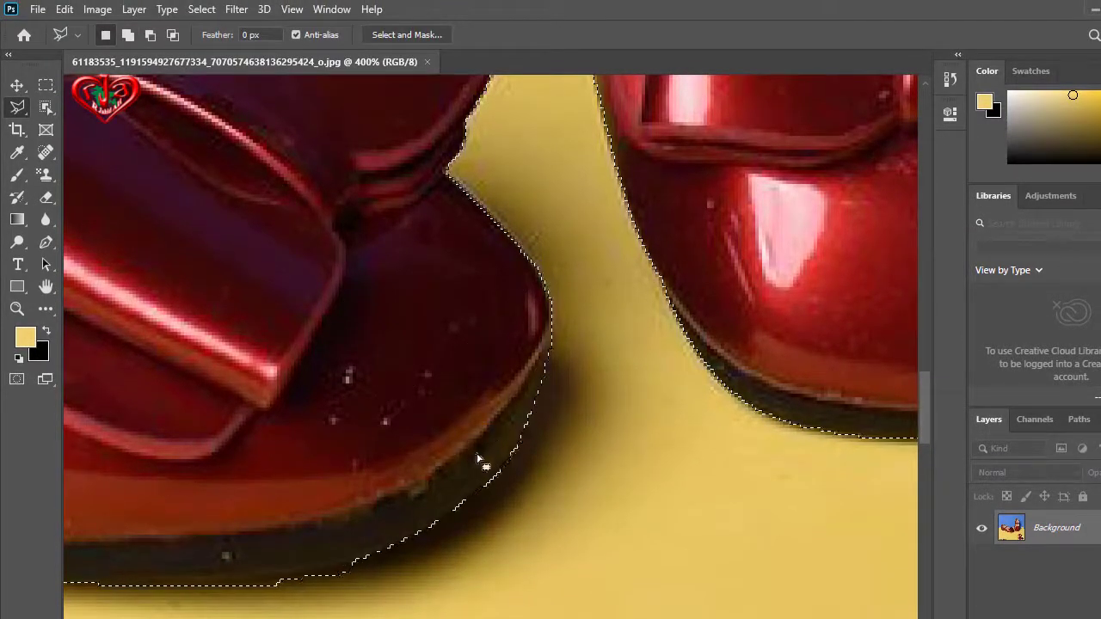
{"action": "left_click", "coordinate": [422, 505]}
{"action": "left_click", "coordinate": [361, 568]}
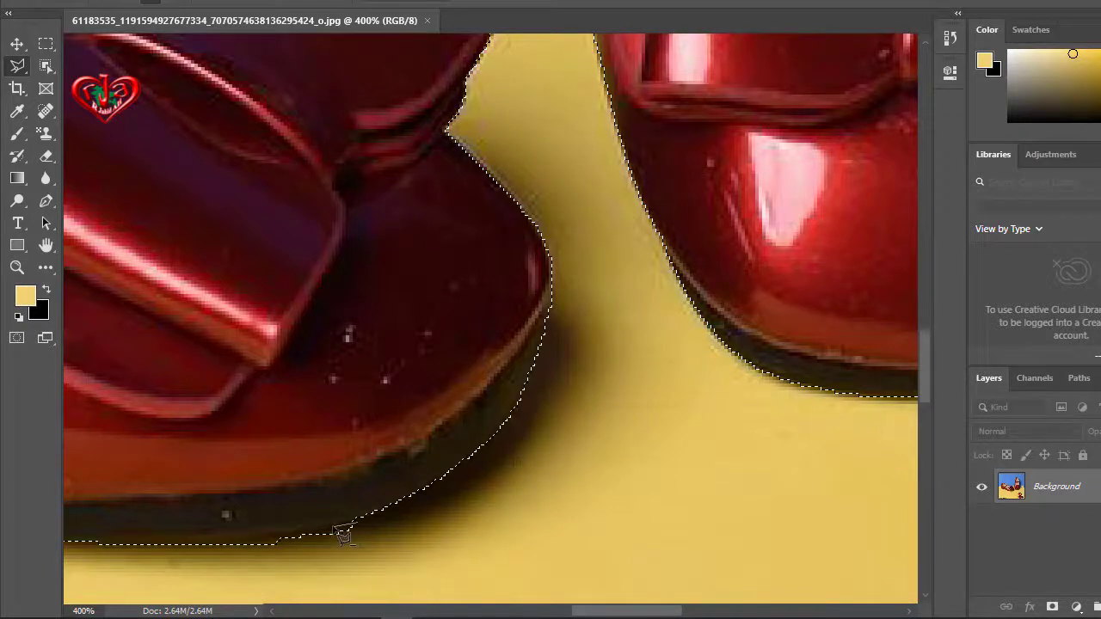
{"action": "left_click", "coordinate": [272, 541]}
{"action": "left_click", "coordinate": [86, 543]}
{"action": "left_click", "coordinate": [89, 573]}
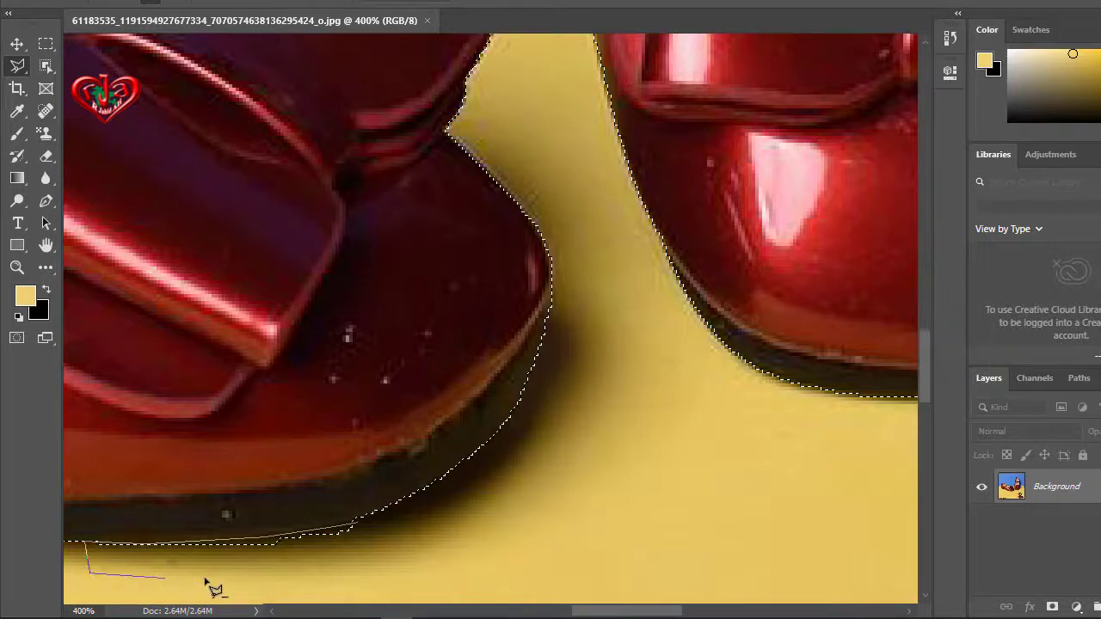
{"action": "left_click", "coordinate": [276, 578]}
{"action": "left_click", "coordinate": [461, 535]}
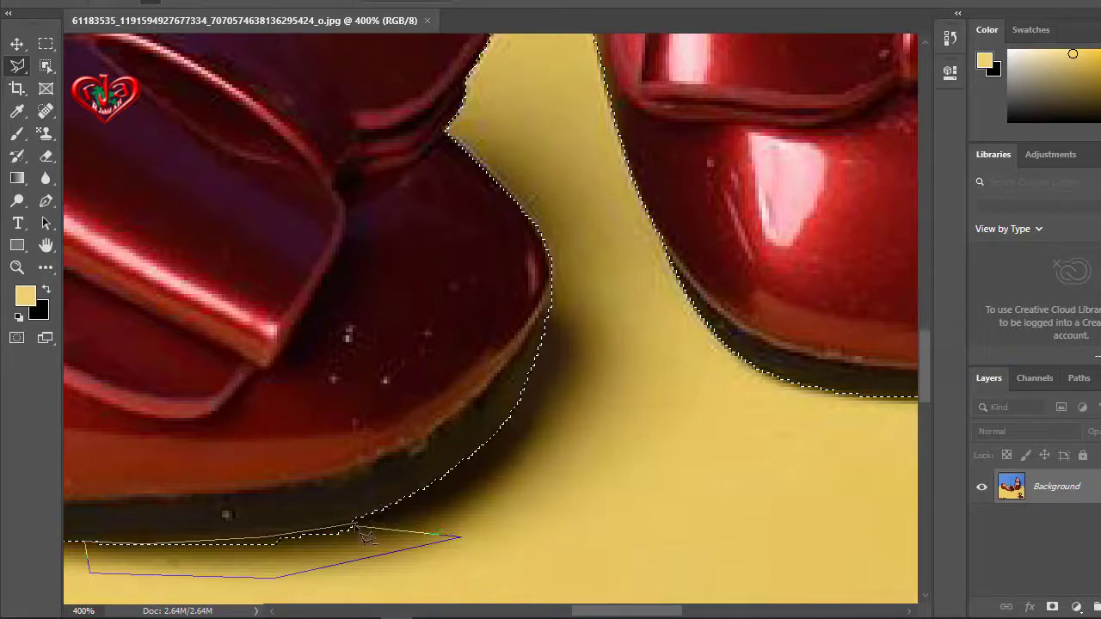
{"action": "left_click", "coordinate": [356, 526]}
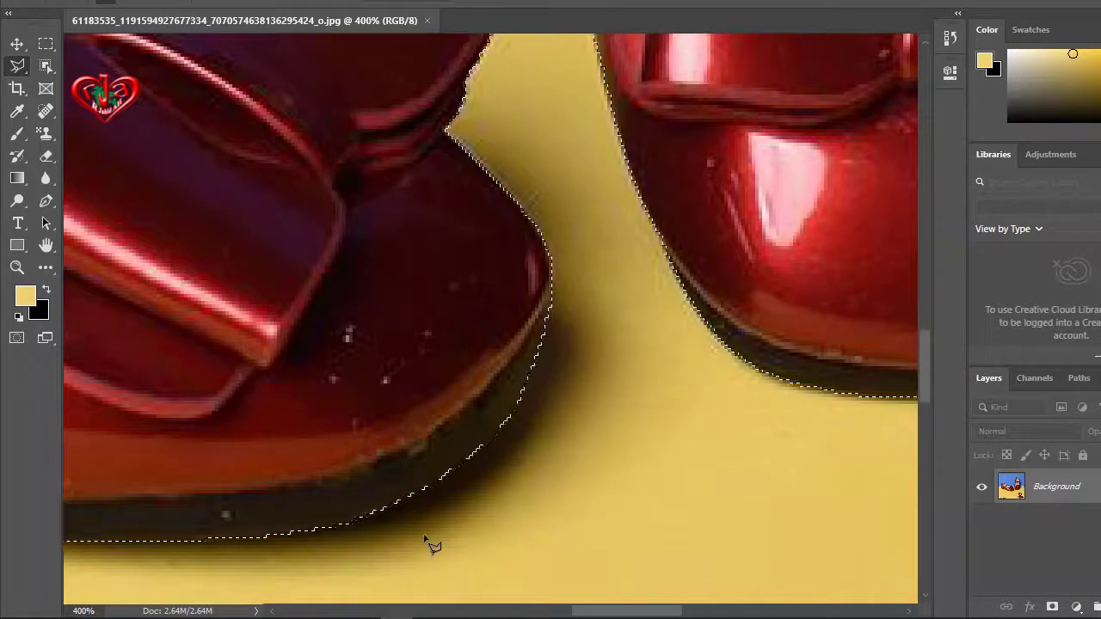
{"action": "mouse_move", "coordinate": [302, 494]}
{"action": "left_mouse_down"}
{"action": "mouse_move", "coordinate": [421, 457]}
{"action": "mouse_move", "coordinate": [526, 393]}
{"action": "mouse_move", "coordinate": [610, 423]}
{"action": "mouse_move", "coordinate": [574, 385]}
{"action": "left_mouse_up"}
{"action": "left_click_drag", "start_coordinate": [529, 349], "coordinate": [520, 415]}
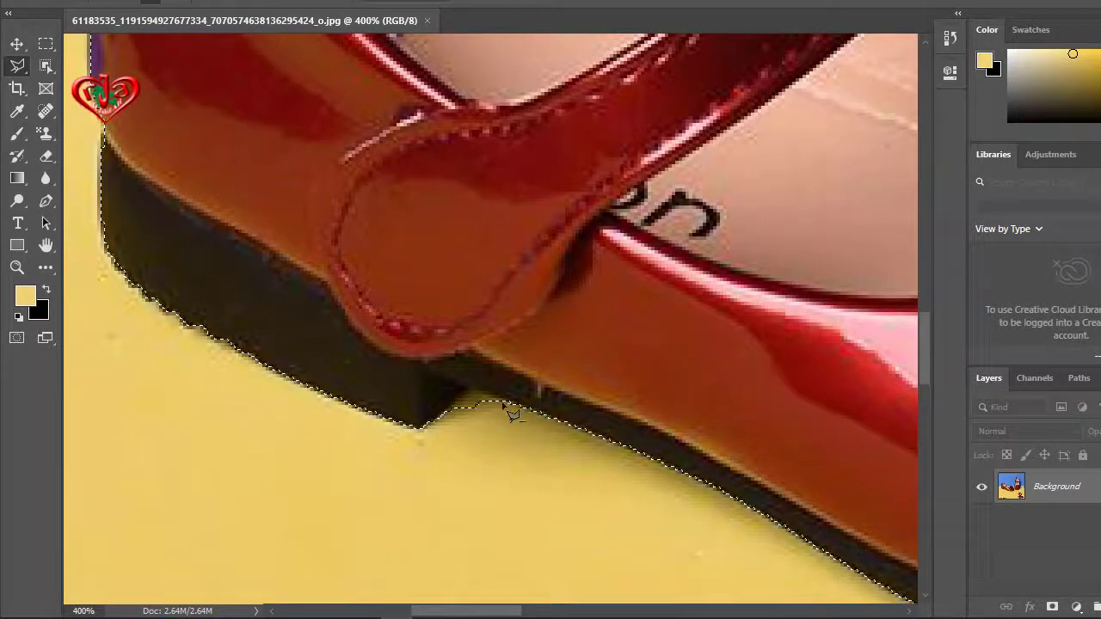
Step: Place lasso points at the sole's heel corner, then move up to trace around the strap bump on the rim
{"action": "left_click", "coordinate": [422, 429]}
{"action": "left_click", "coordinate": [471, 469]}
{"action": "left_click_drag", "start_coordinate": [361, 379], "coordinate": [493, 419]}
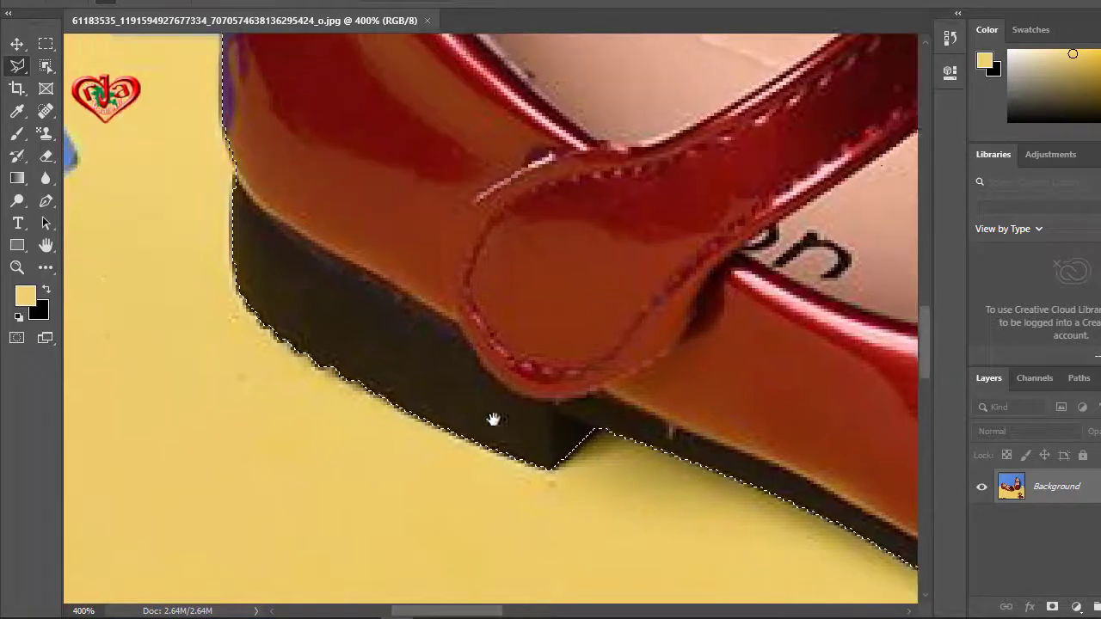
{"action": "left_click_drag", "start_coordinate": [376, 411], "coordinate": [499, 468]}
{"action": "scroll", "coordinate": [491, 390], "scroll_direction": "up", "scroll_amount": 3}
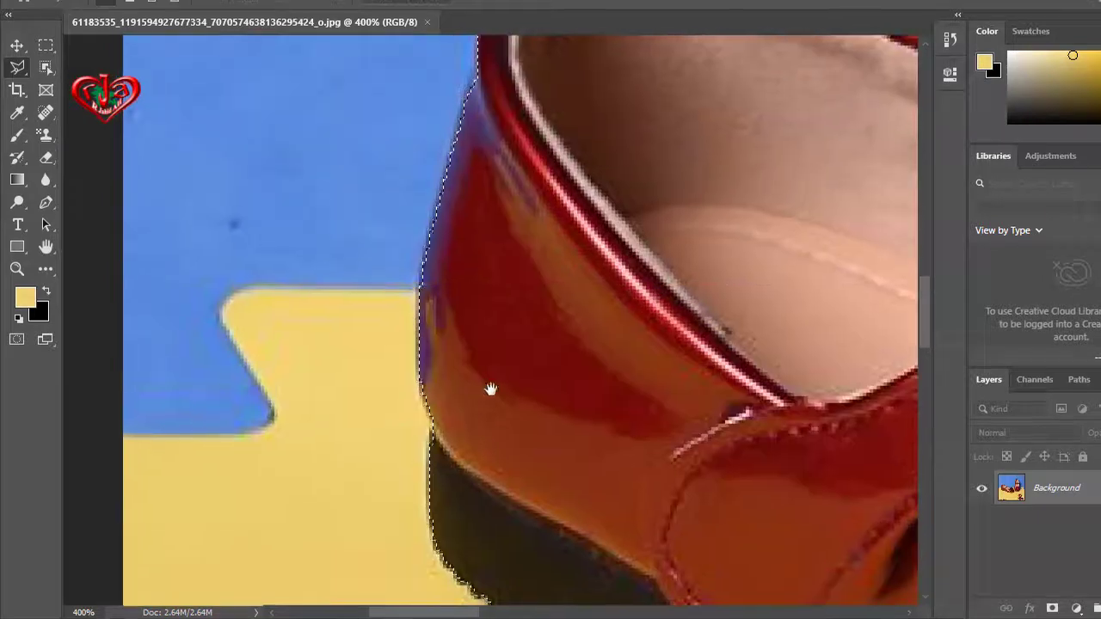
{"action": "scroll", "coordinate": [492, 344], "scroll_direction": "up", "scroll_amount": 1}
{"action": "scroll", "coordinate": [504, 353], "scroll_direction": "up", "scroll_amount": 3}
{"action": "scroll", "coordinate": [559, 327], "scroll_direction": "up", "scroll_amount": 2}
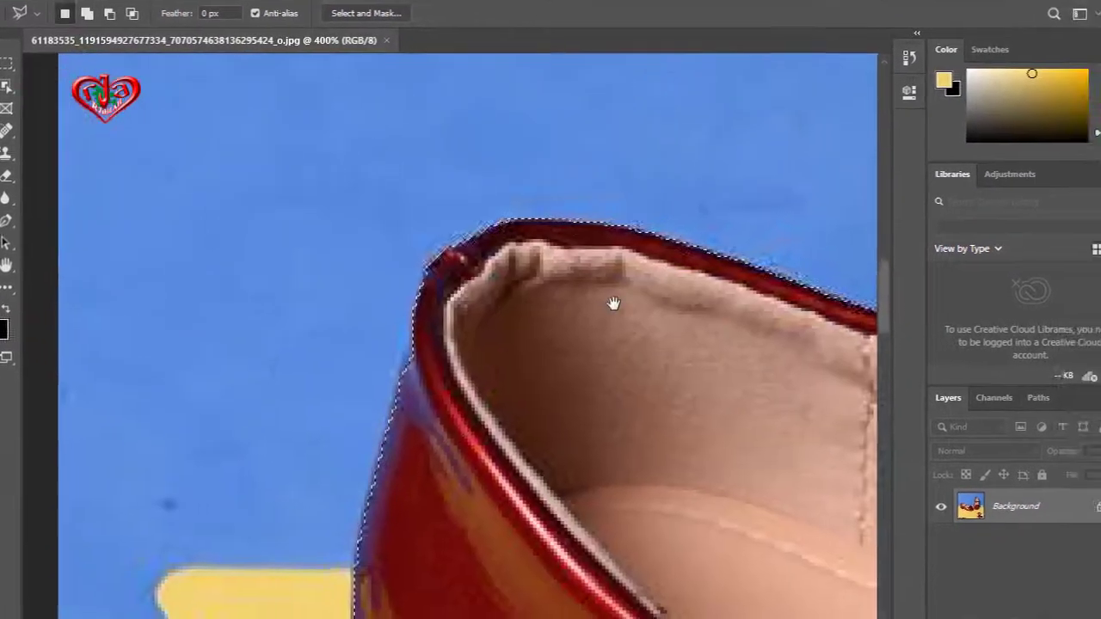
{"action": "scroll", "coordinate": [525, 281], "scroll_direction": "right", "scroll_amount": 3}
{"action": "scroll", "coordinate": [642, 312], "scroll_direction": "right", "scroll_amount": 5}
{"action": "scroll", "coordinate": [571, 286], "scroll_direction": "right", "scroll_amount": 2}
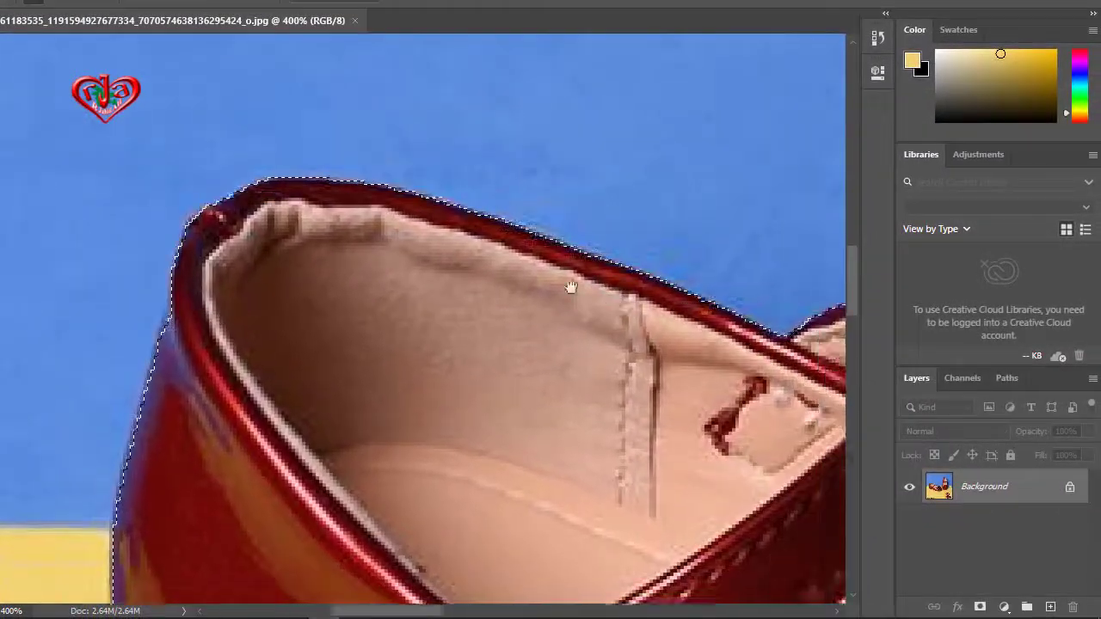
{"action": "scroll", "coordinate": [570, 287], "scroll_direction": "right", "scroll_amount": 1}
{"action": "scroll", "coordinate": [637, 336], "scroll_direction": "right", "scroll_amount": 5}
{"action": "scroll", "coordinate": [646, 345], "scroll_direction": "right", "scroll_amount": 3}
{"action": "scroll", "coordinate": [619, 332], "scroll_direction": "down", "scroll_amount": 2}
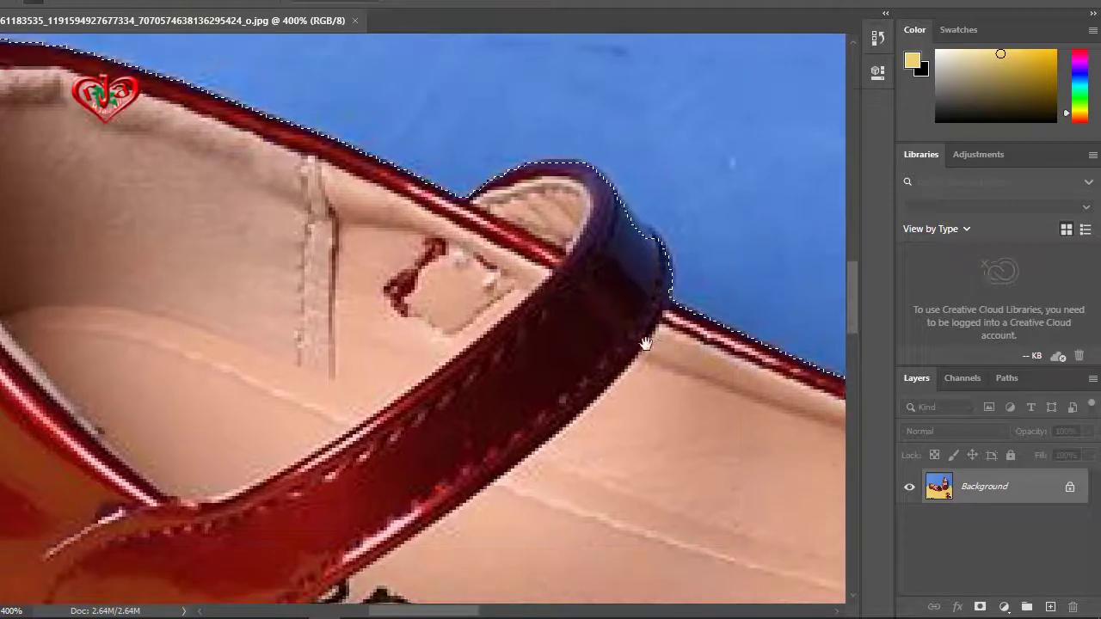
{"action": "scroll", "coordinate": [628, 348], "scroll_direction": "right", "scroll_amount": 3}
{"action": "scroll", "coordinate": [568, 310], "scroll_direction": "right", "scroll_amount": 2}
{"action": "scroll", "coordinate": [516, 271], "scroll_direction": "right", "scroll_amount": 2}
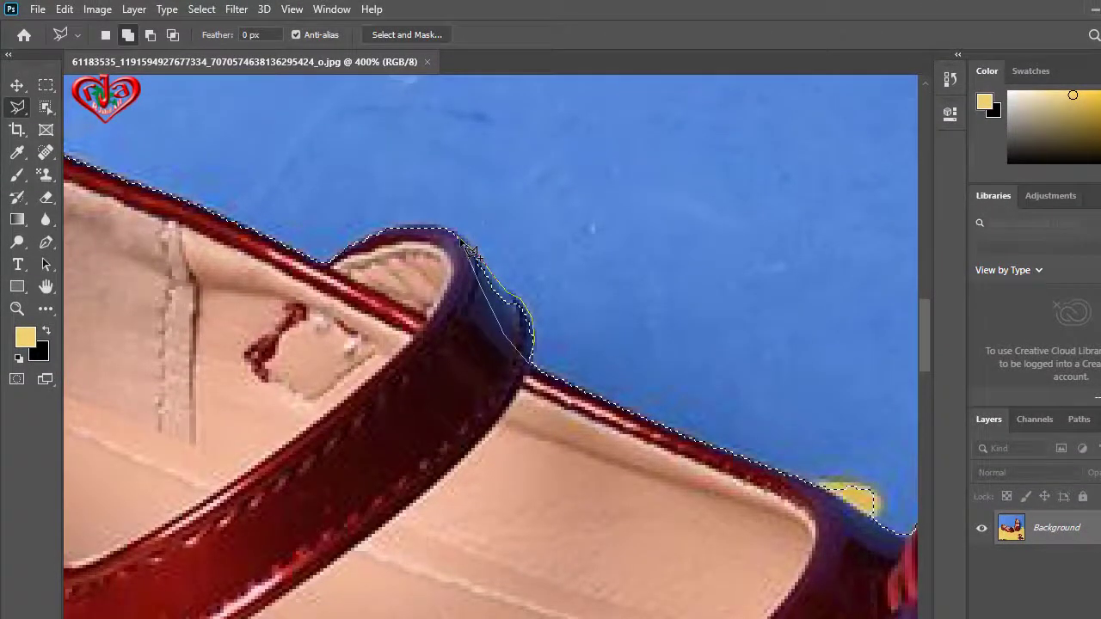
Step: Close the strap-bump outline and subtract the yellow floor patch beside the left shoe's bow
{"action": "left_click", "coordinate": [472, 252]}
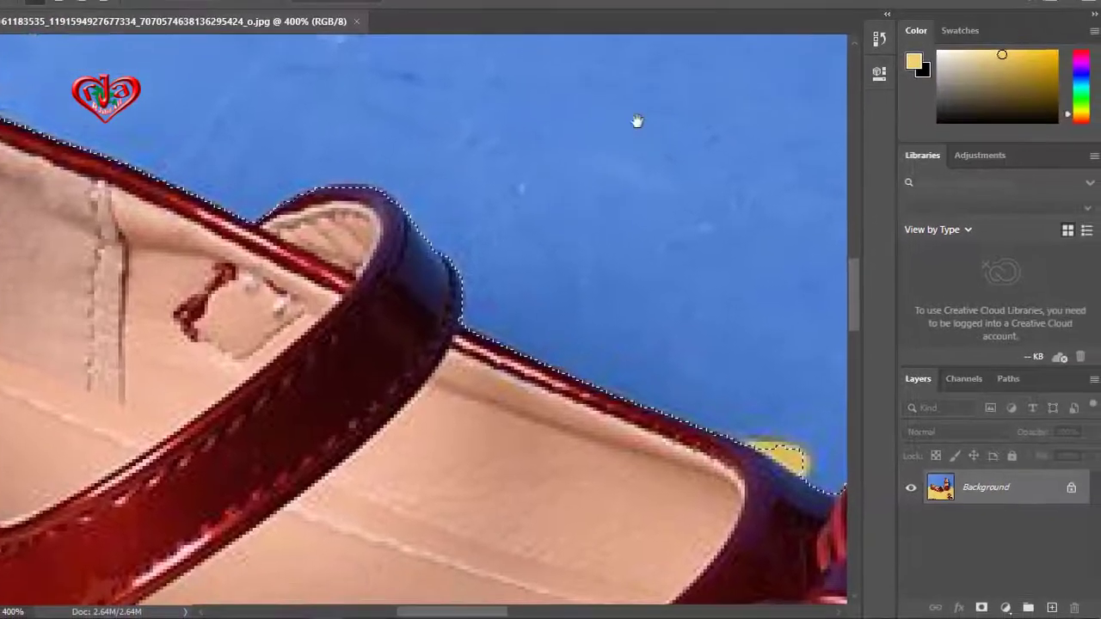
{"action": "left_click_drag", "start_coordinate": [638, 122], "coordinate": [498, 272]}
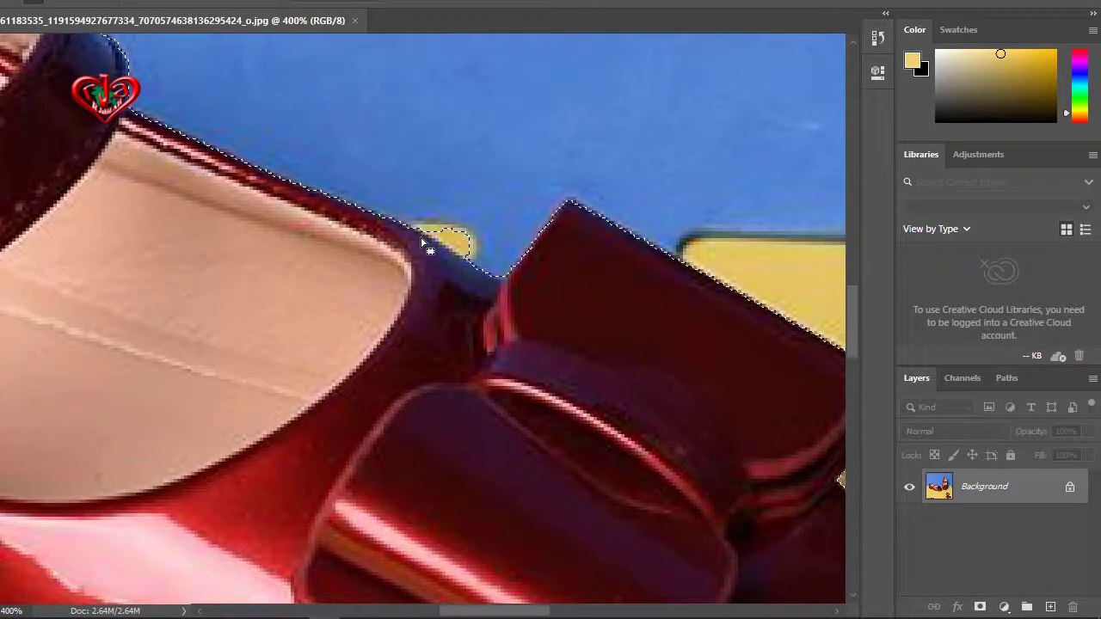
{"action": "scroll", "coordinate": [566, 217], "scroll_direction": "up", "scroll_amount": 1}
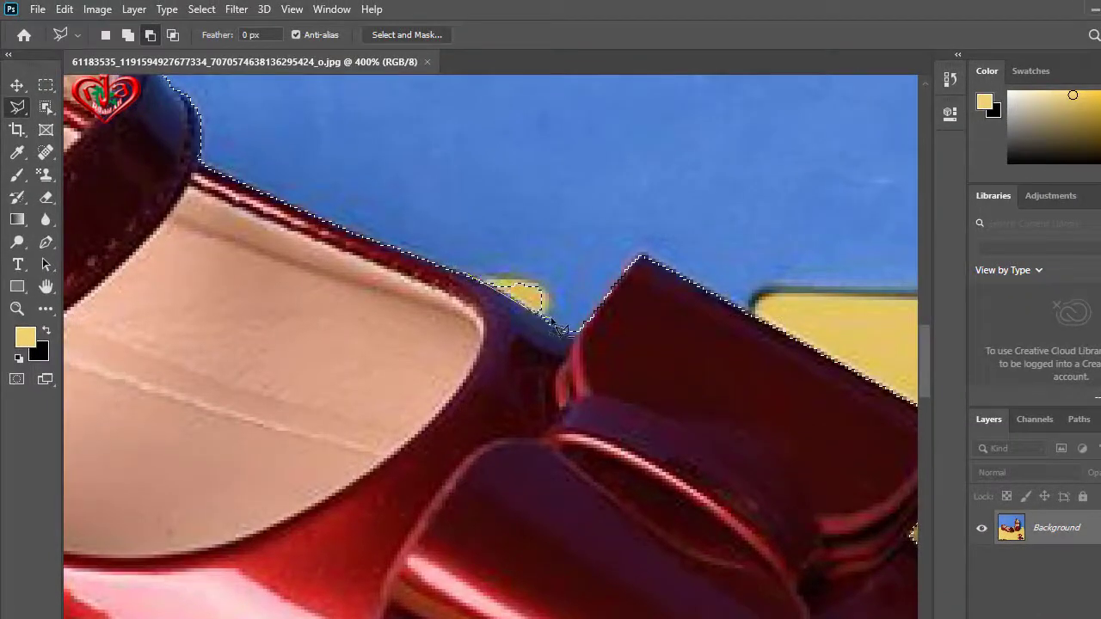
{"action": "left_click", "coordinate": [553, 225]}
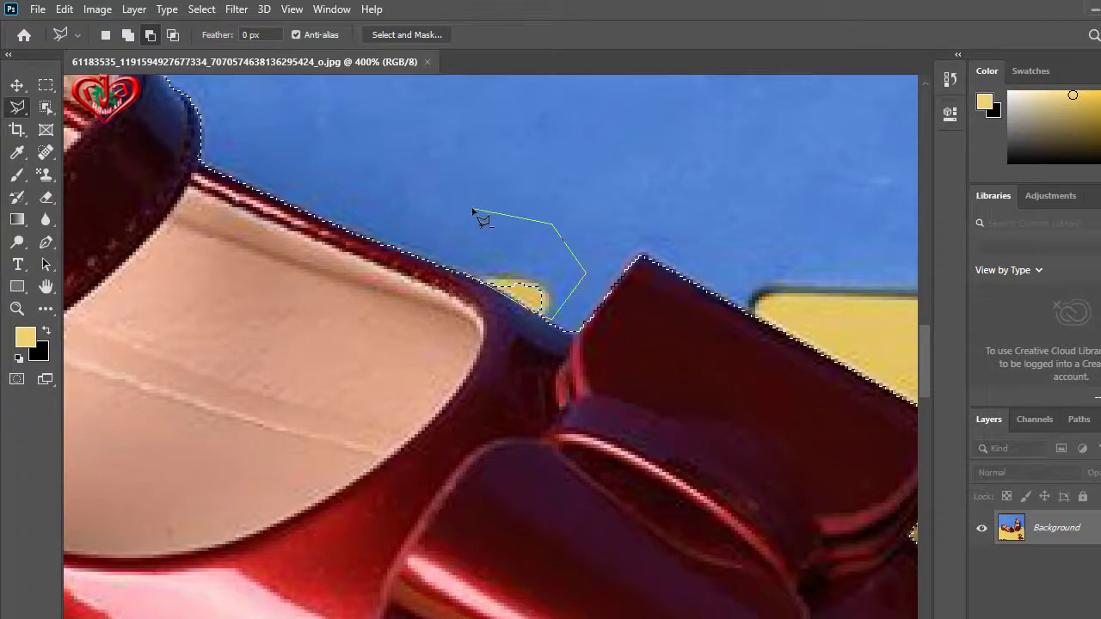
{"action": "left_click", "coordinate": [467, 274]}
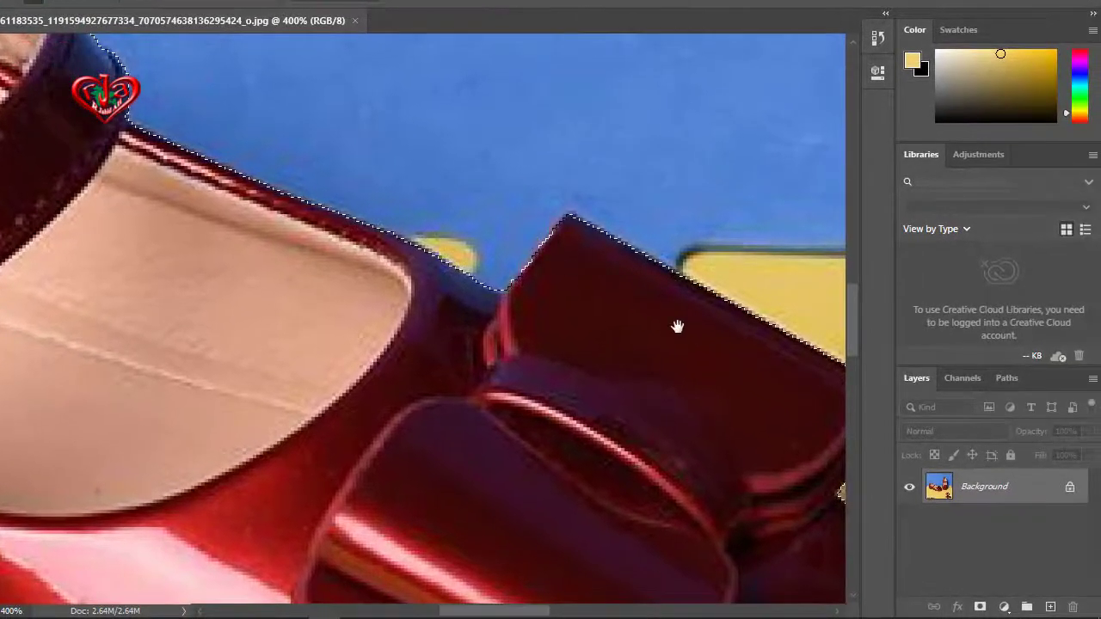
{"action": "left_click_drag", "start_coordinate": [677, 324], "coordinate": [410, 283]}
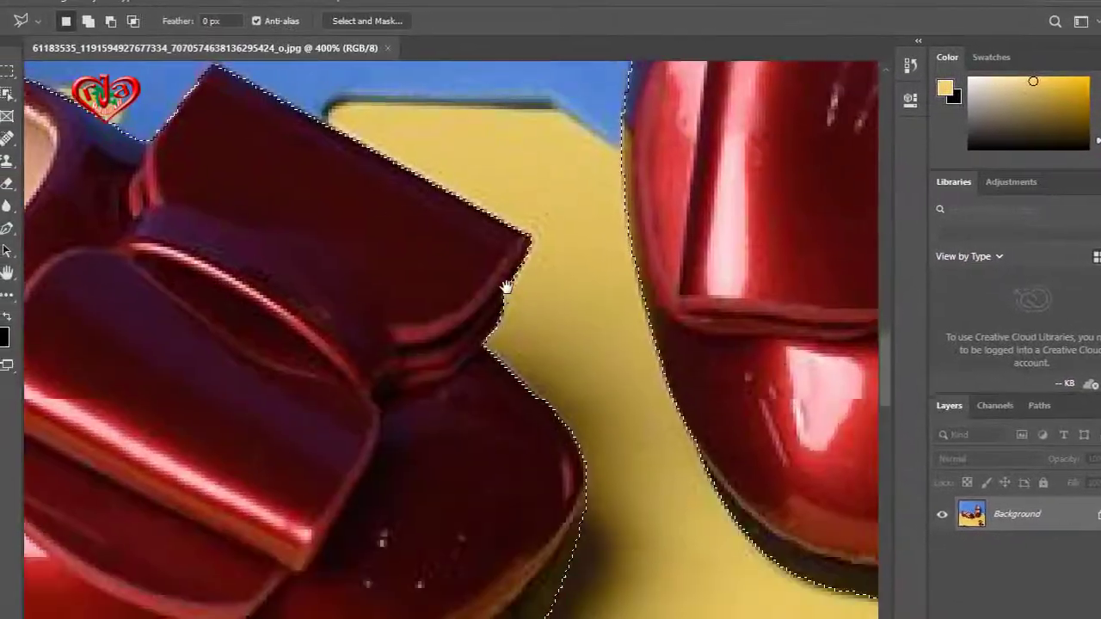
{"action": "left_click_drag", "start_coordinate": [508, 287], "coordinate": [490, 177]}
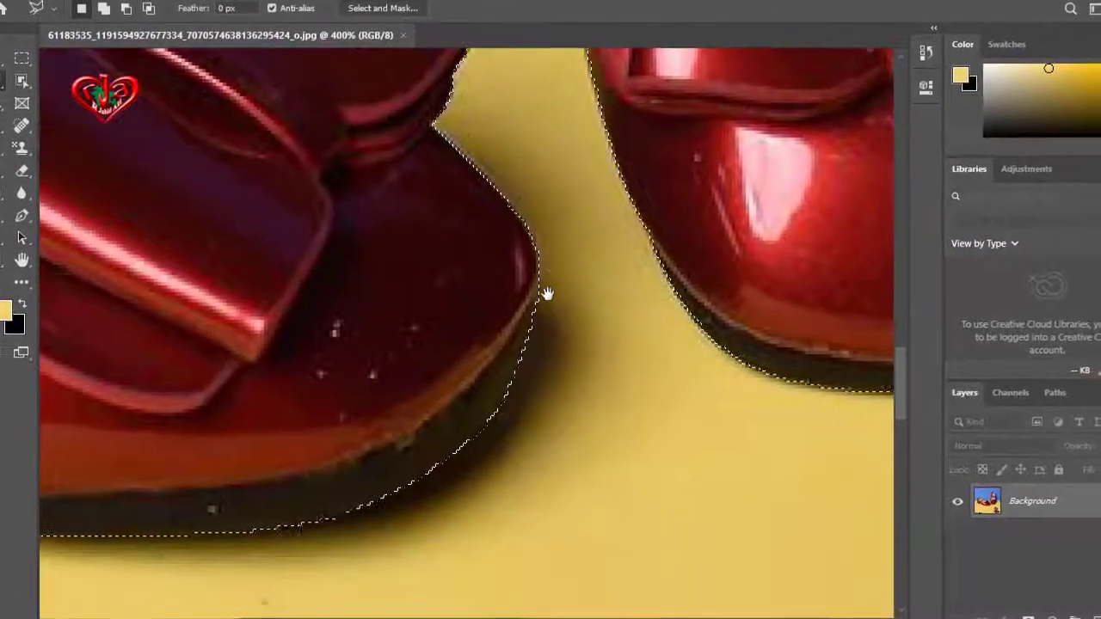
{"action": "left_click_drag", "start_coordinate": [547, 294], "coordinate": [551, 238]}
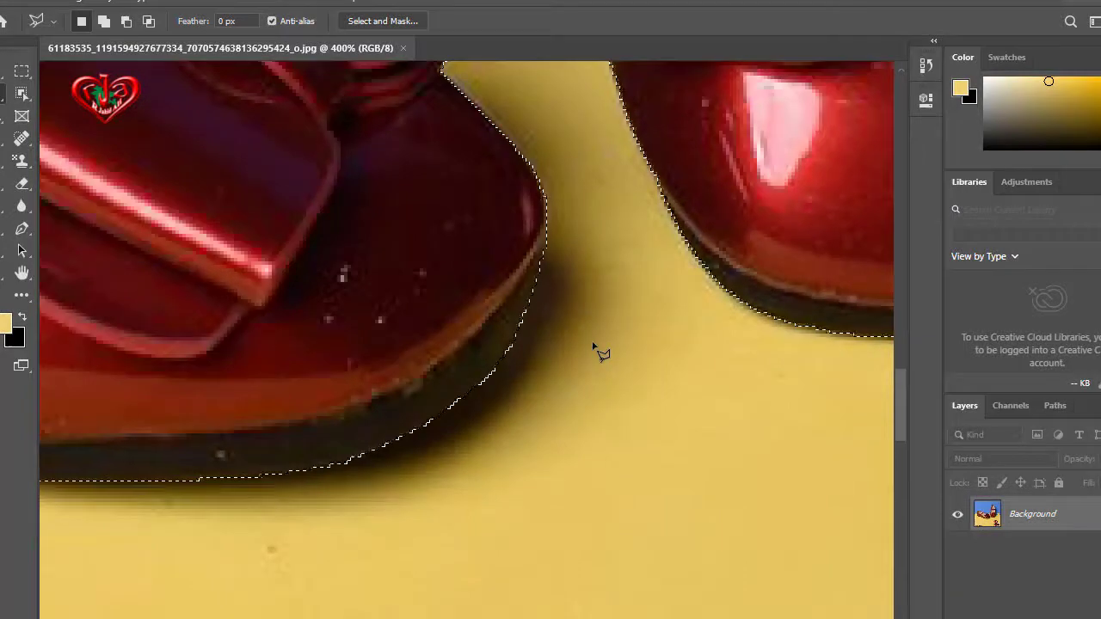
Step: Subtract the excess area by the left shoe's toe from the selection, then fit the image on screen
{"action": "key", "text": "ctrl+minus"}
{"action": "key", "text": "ctrl+minus"}
{"action": "key", "text": "ctrl+minus"}
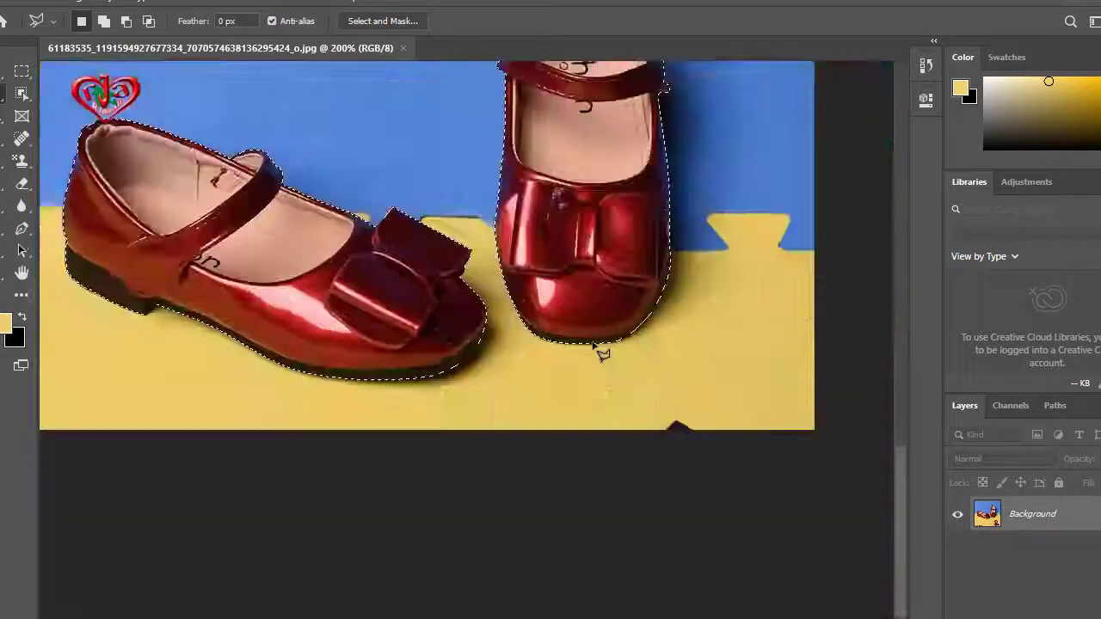
{"action": "key", "text": "ctrl+minus"}
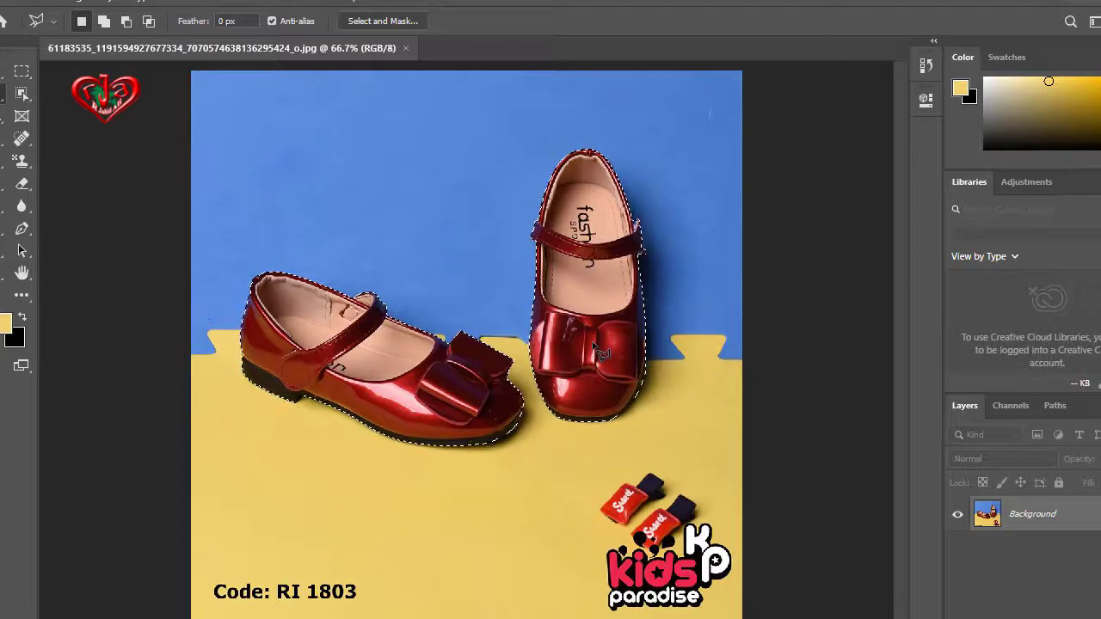
{"action": "key", "text": "ctrl+plus"}
{"action": "key", "text": "ctrl+plus"}
{"action": "key", "text": "ctrl+plus"}
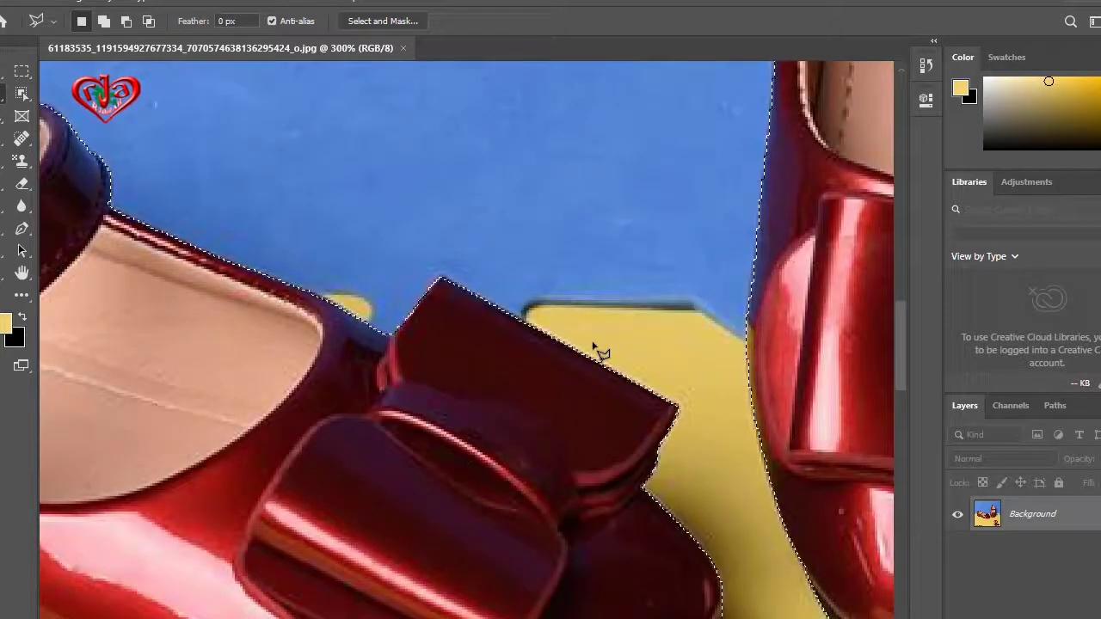
{"action": "left_click_drag", "start_coordinate": [600, 353], "coordinate": [441, 219]}
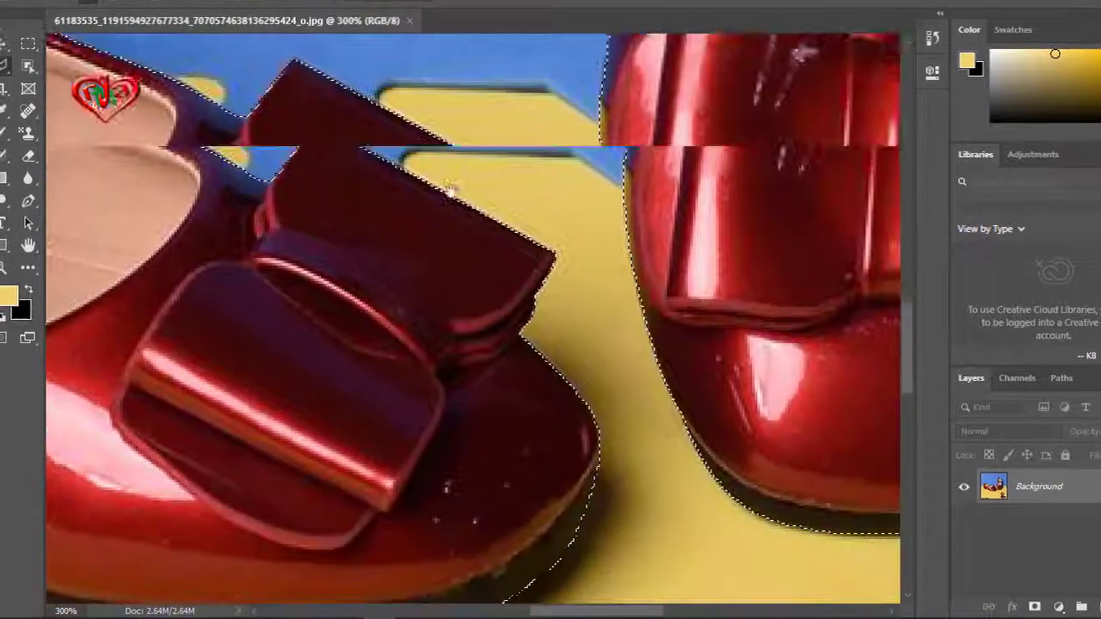
{"action": "scroll", "coordinate": [450, 192], "scroll_direction": "down", "scroll_amount": 5}
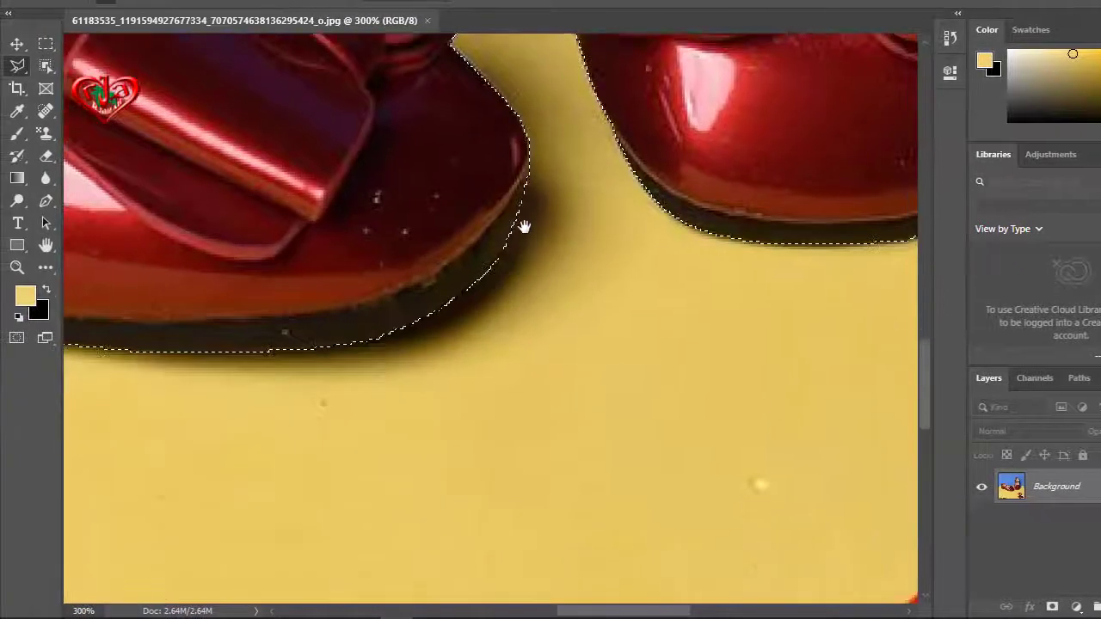
{"action": "left_click_drag", "start_coordinate": [524, 226], "coordinate": [550, 171]}
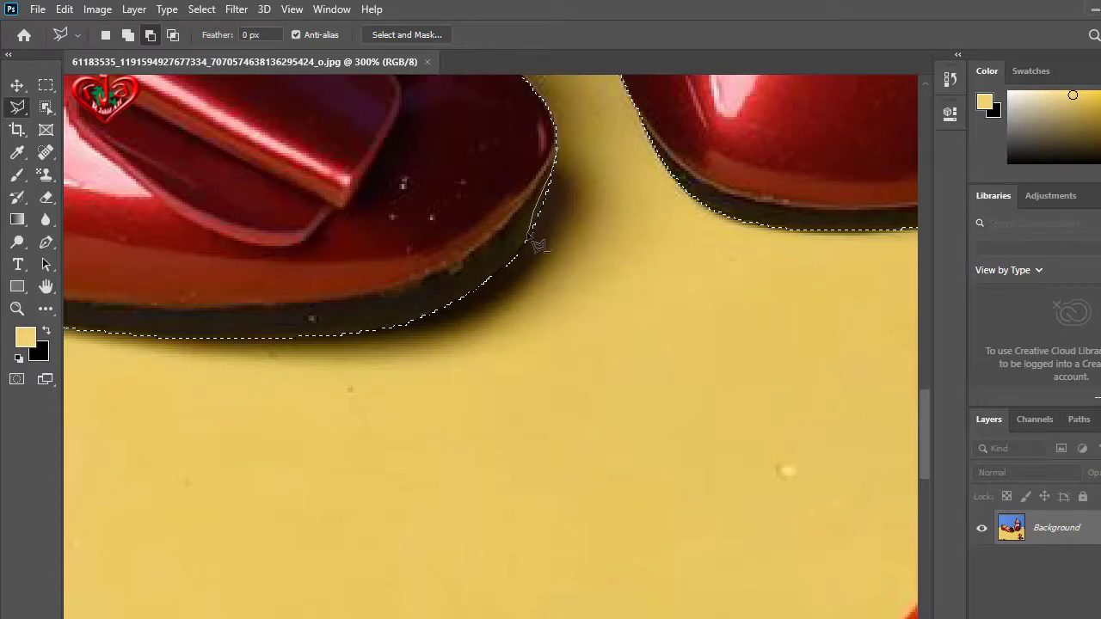
{"action": "left_click", "coordinate": [623, 231]}
{"action": "left_click", "coordinate": [610, 158]}
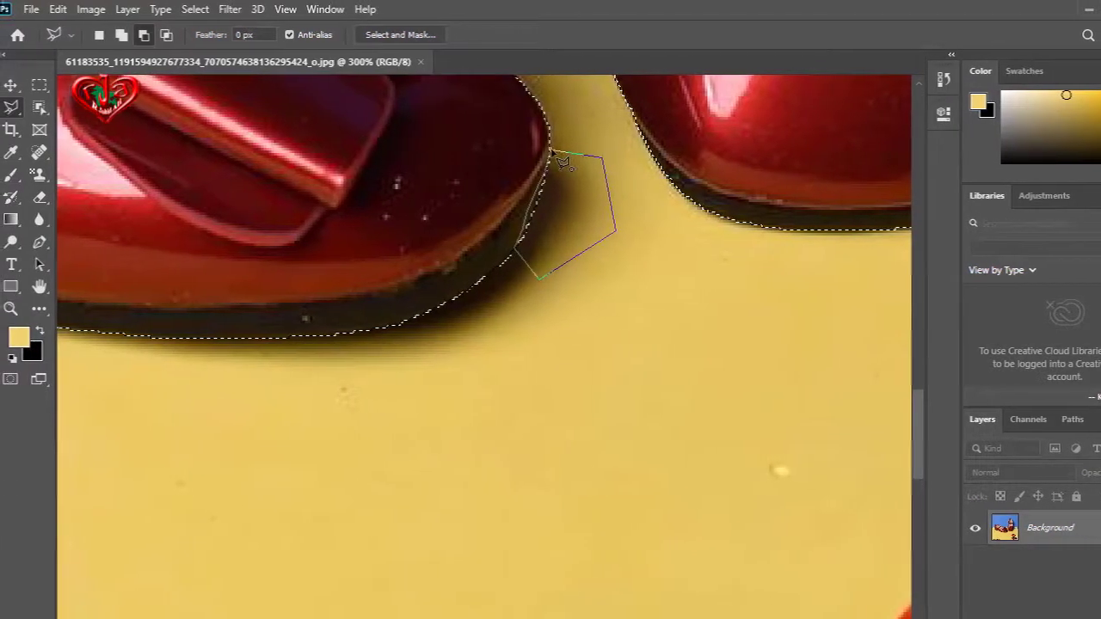
{"action": "left_click", "coordinate": [537, 155]}
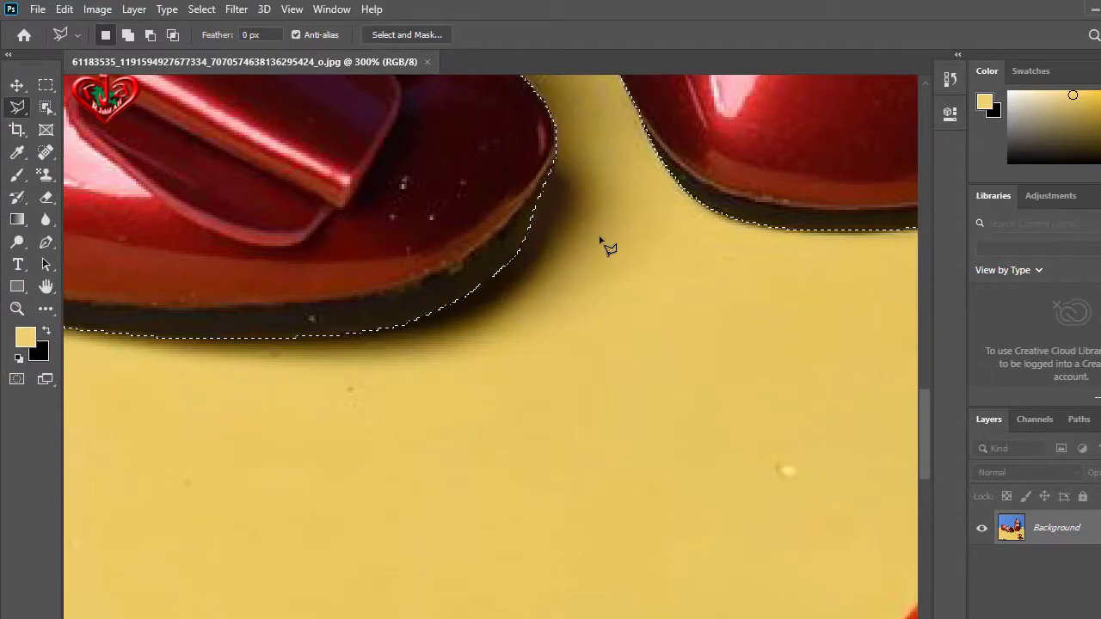
{"action": "key", "text": "ctrl+0"}
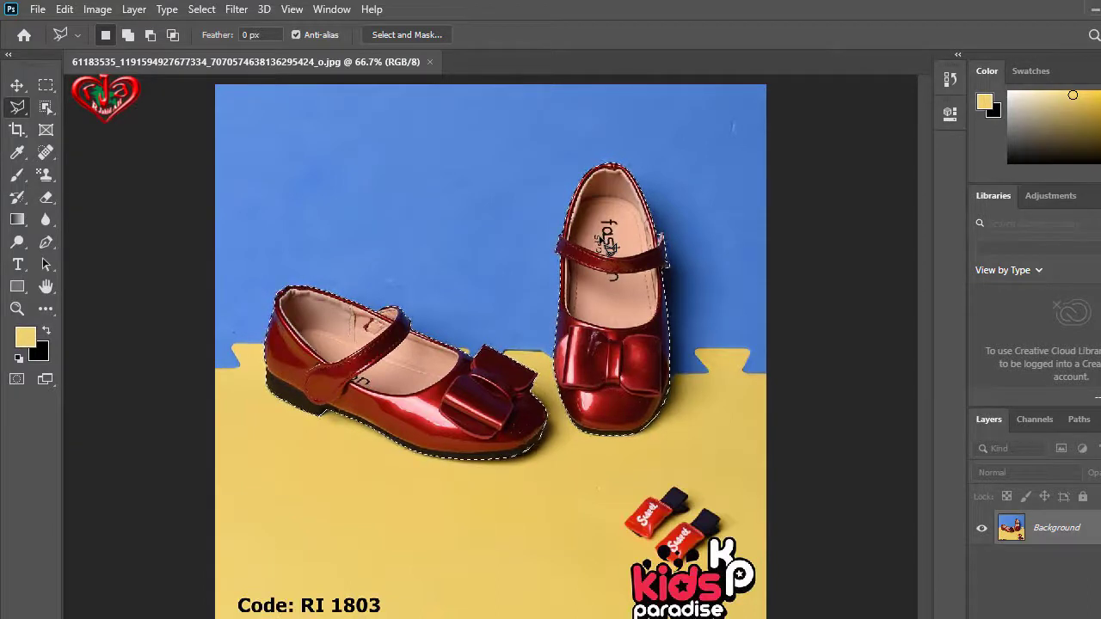
Step: Fill both selected shoes with solid black, then go to File > New
{"action": "key", "text": "ctrl+BackSpace"}
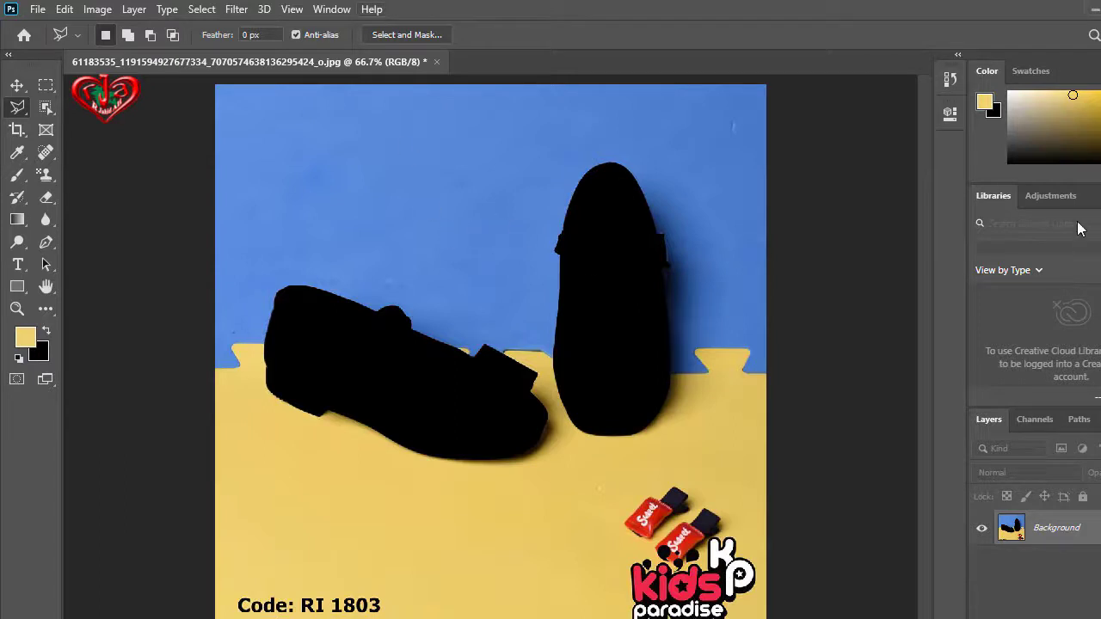
{"action": "left_click", "coordinate": [39, 9]}
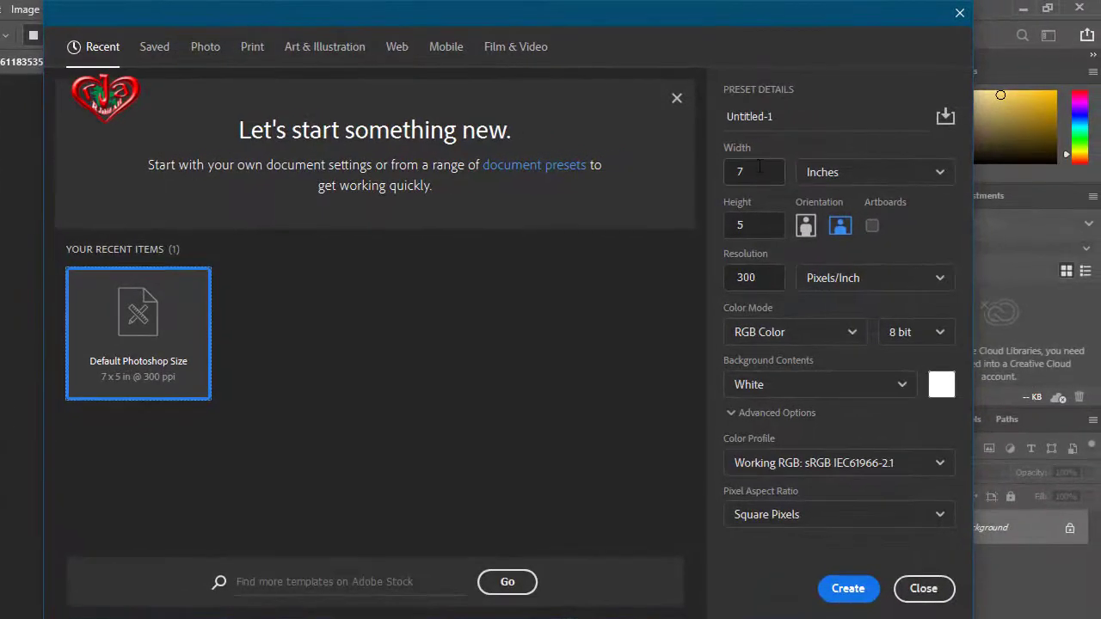
Step: Set the new document to 1280 × 720 pixels, landscape, Artboards off, then close without creating it
{"action": "left_click", "coordinate": [760, 171]}
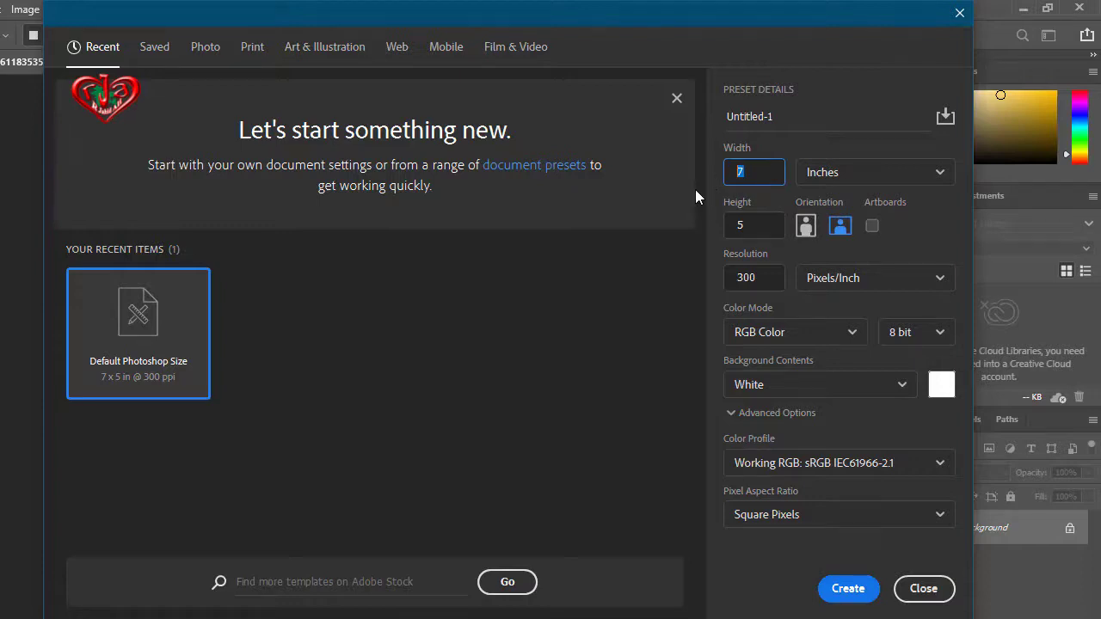
{"action": "type", "text": "720"}
{"action": "left_click", "coordinate": [751, 224]}
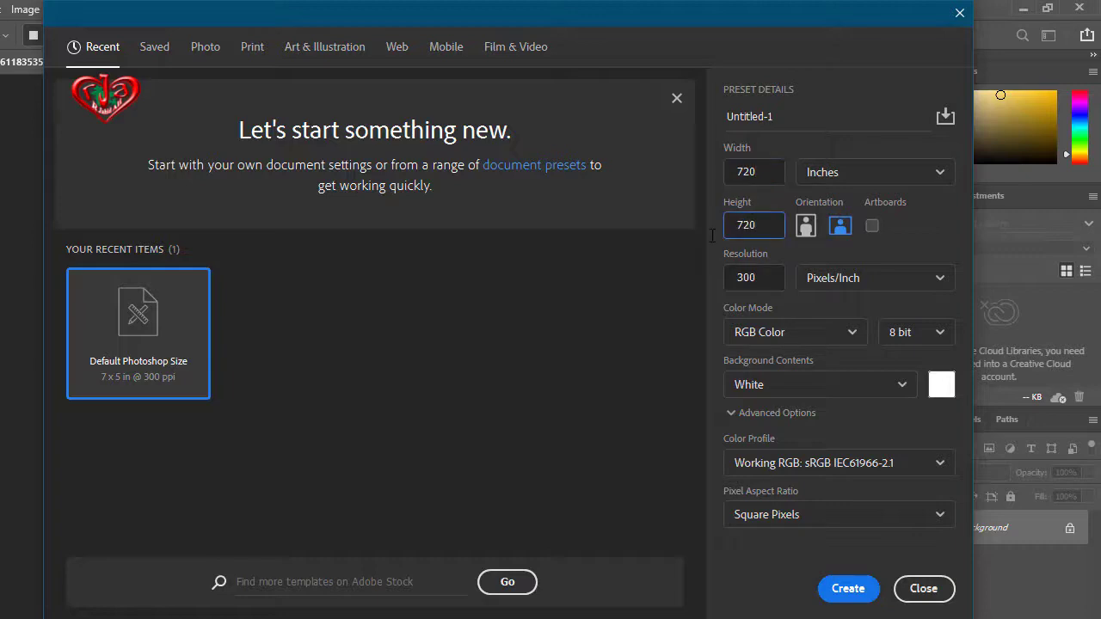
{"action": "left_click", "coordinate": [947, 173]}
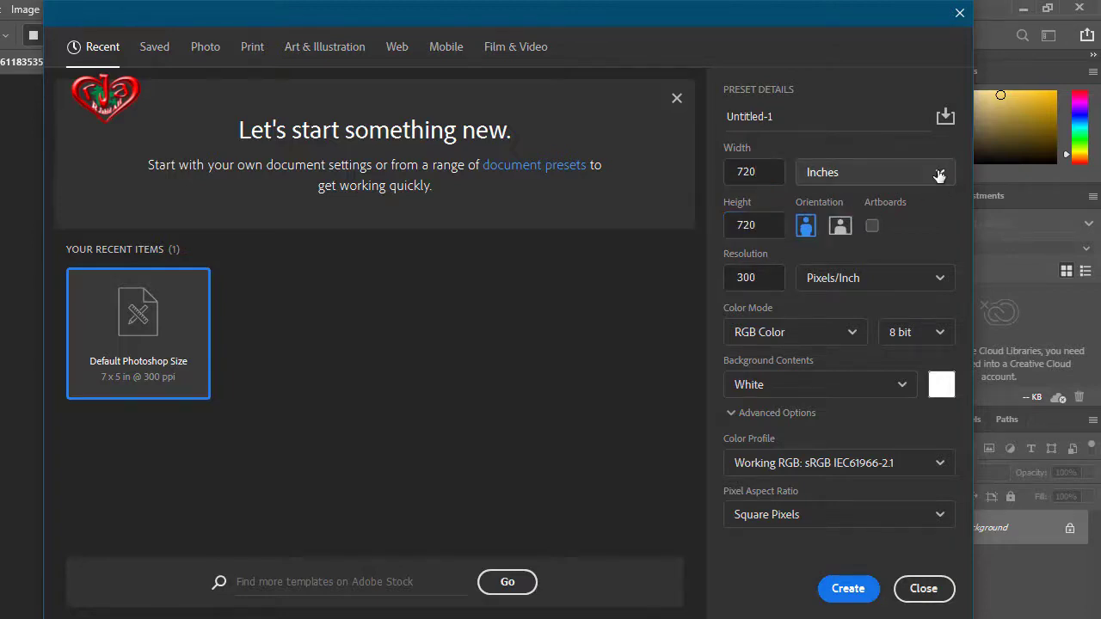
{"action": "left_click", "coordinate": [846, 204]}
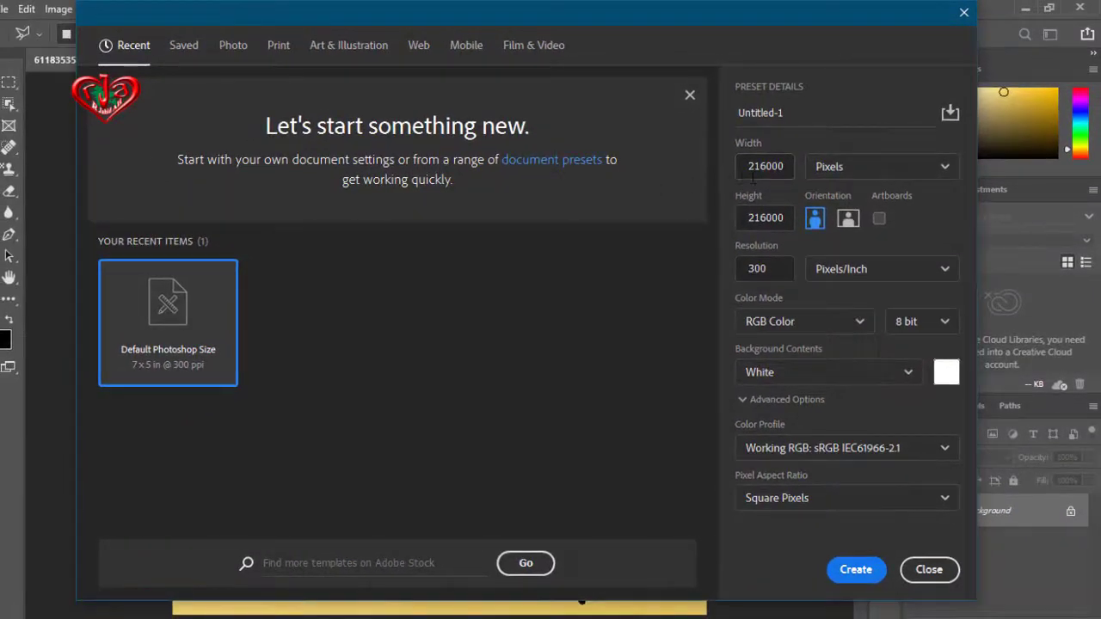
{"action": "left_click", "coordinate": [763, 167]}
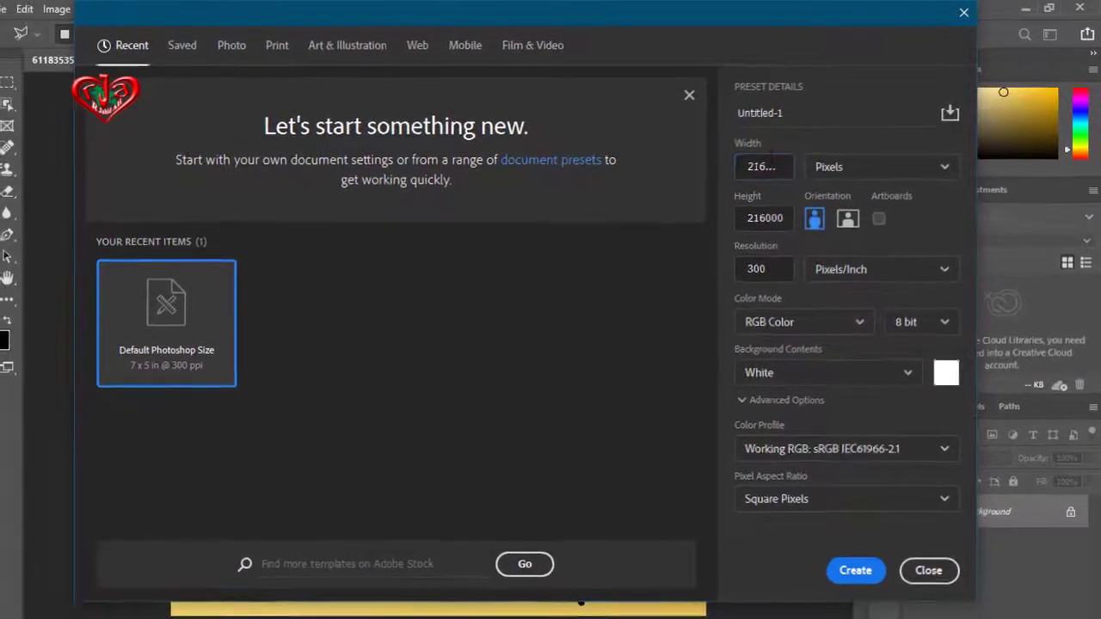
{"action": "double_click", "coordinate": [762, 167]}
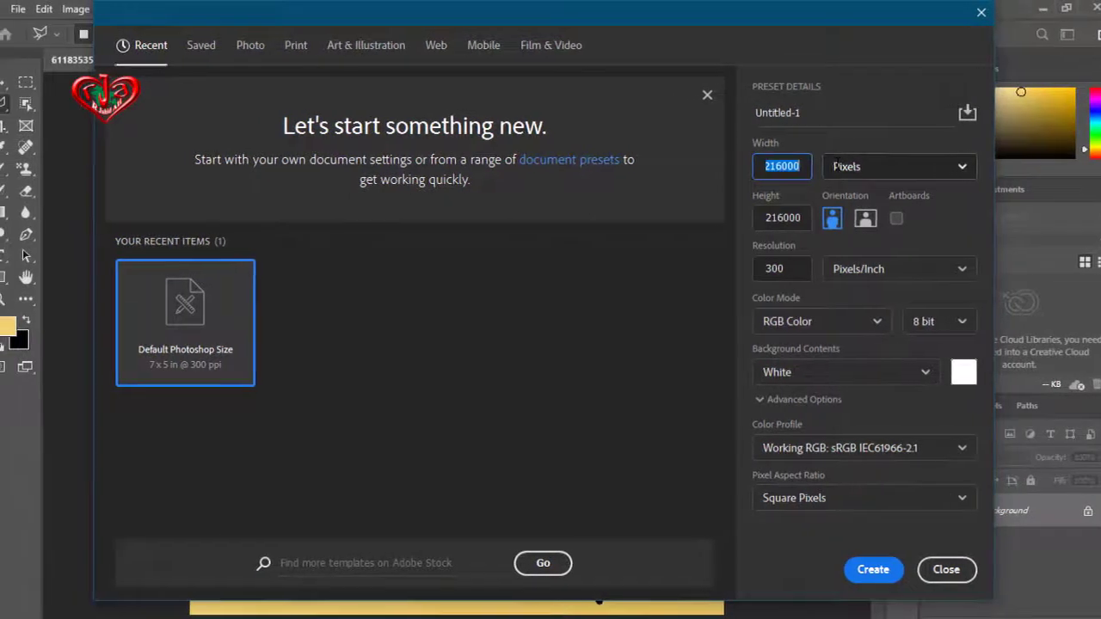
{"action": "type", "text": "1280"}
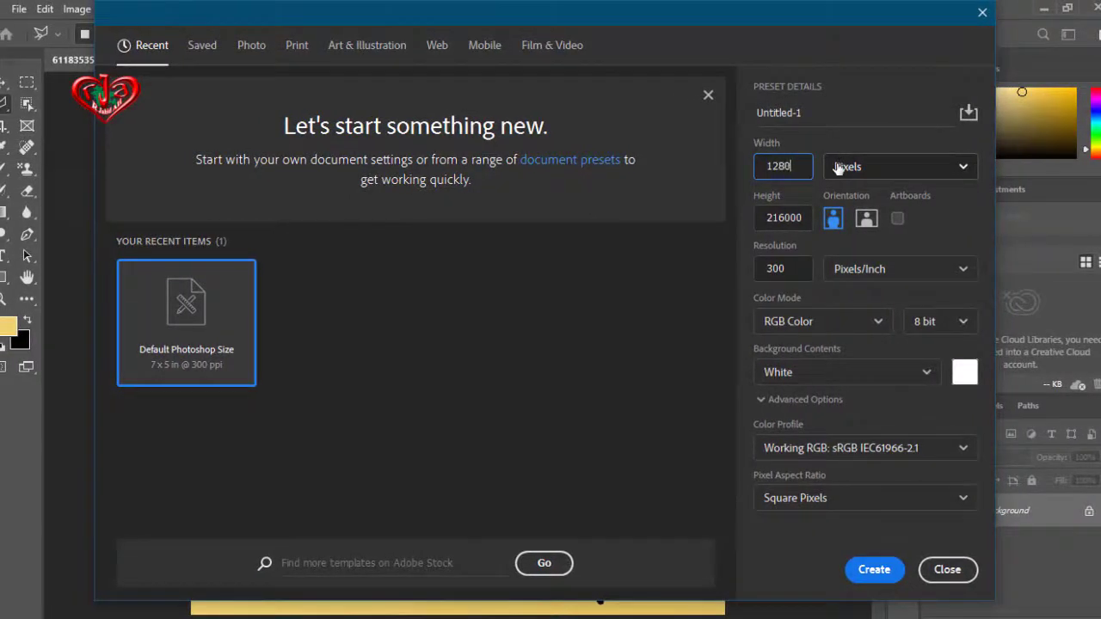
{"action": "left_click_drag", "start_coordinate": [768, 218], "coordinate": [790, 229]}
{"action": "type", "text": "720"}
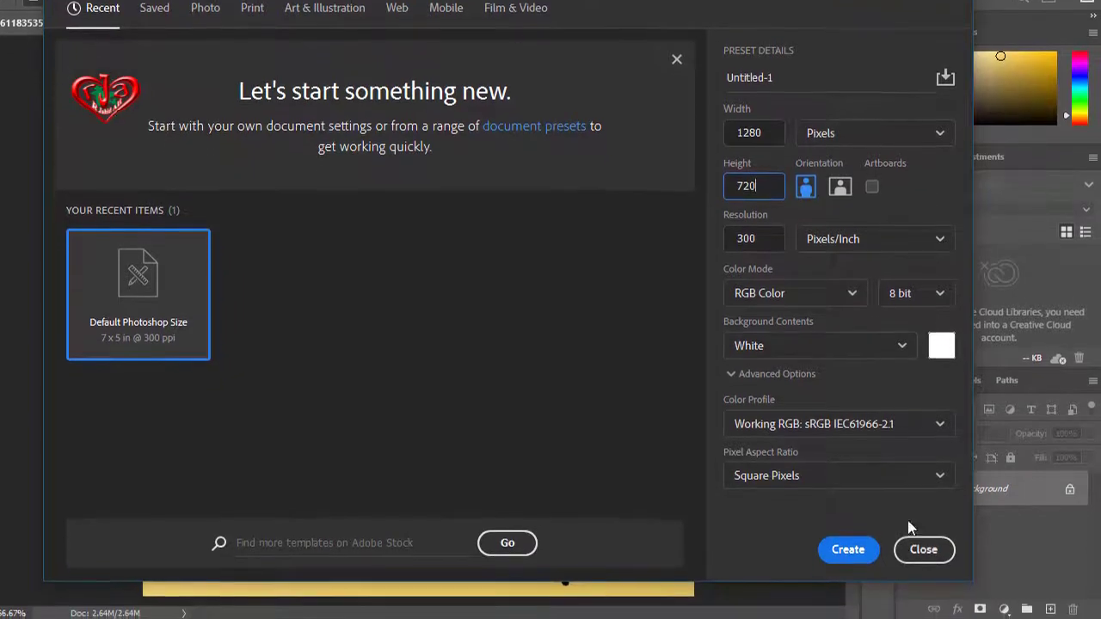
{"action": "left_click", "coordinate": [858, 550]}
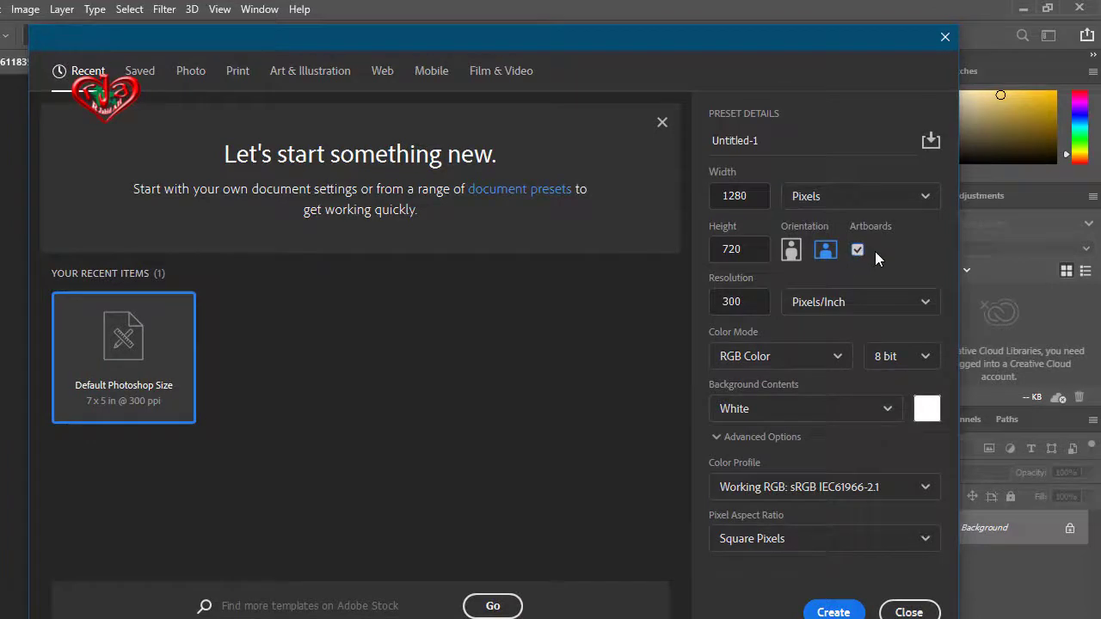
{"action": "left_click", "coordinate": [875, 251]}
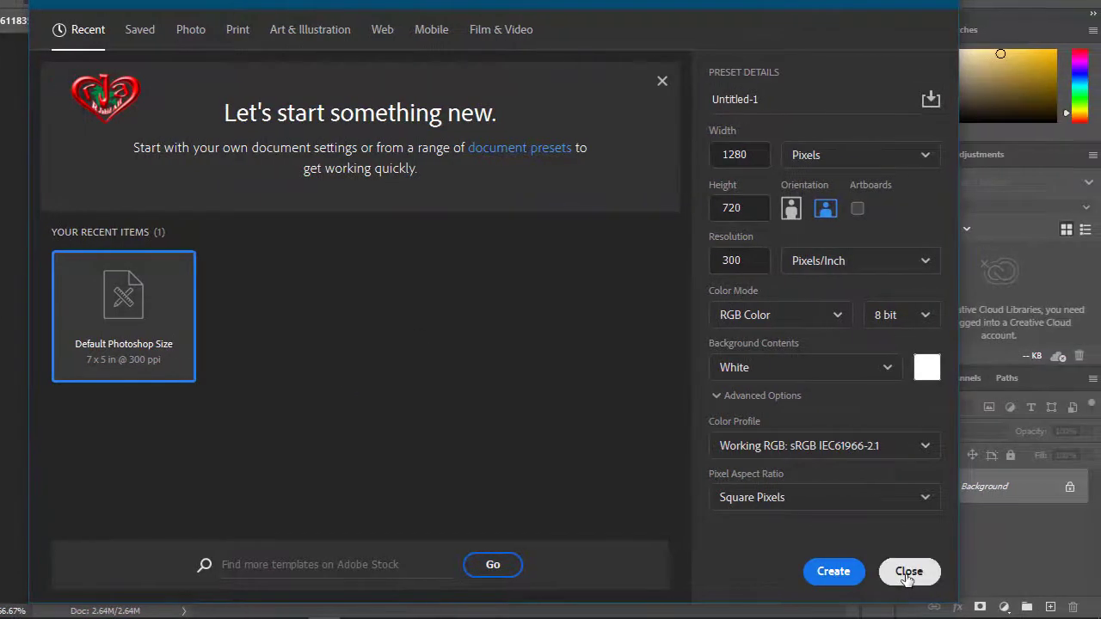
{"action": "left_click", "coordinate": [909, 572]}
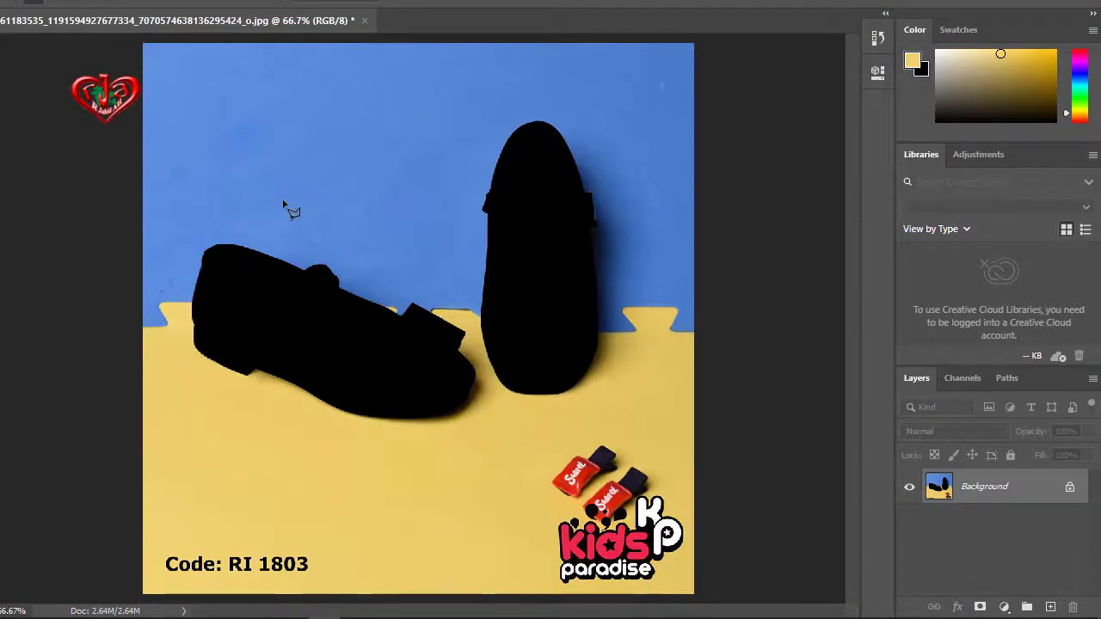
Step: Resize the canvas to 1280 × 720 pixels, accepting the clipping warning
{"action": "key", "text": "ctrl+a"}
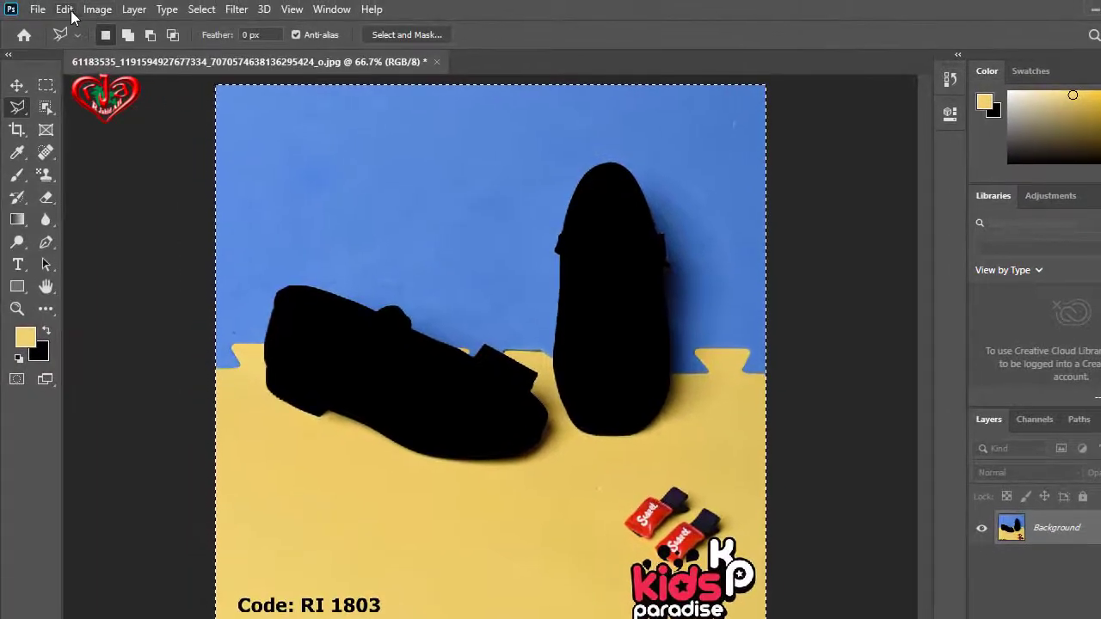
{"action": "left_click", "coordinate": [66, 10]}
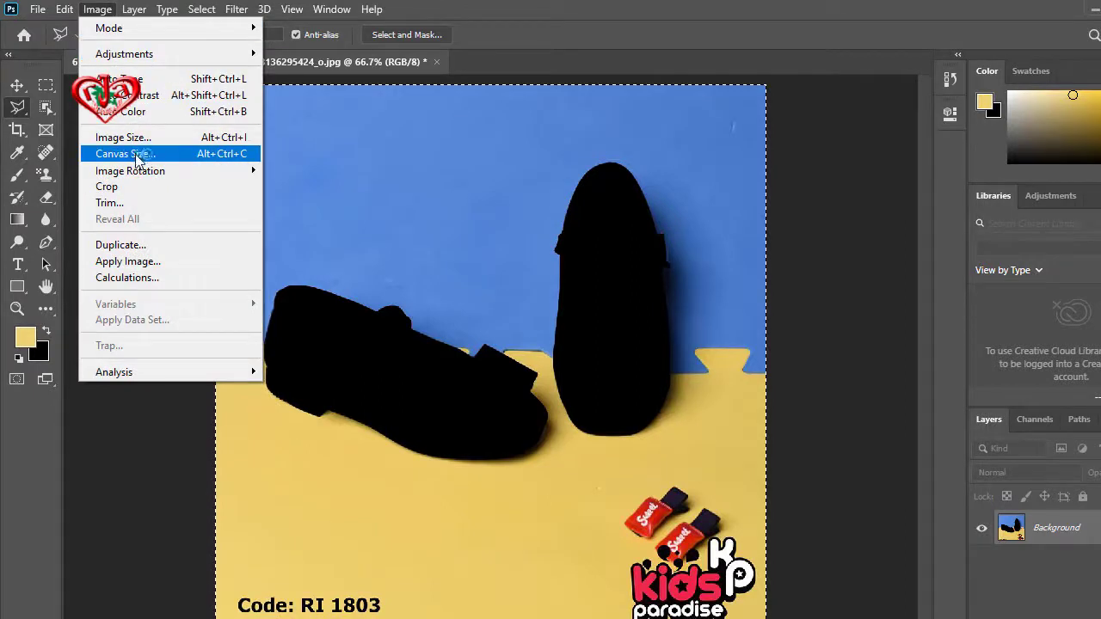
{"action": "left_click", "coordinate": [136, 155]}
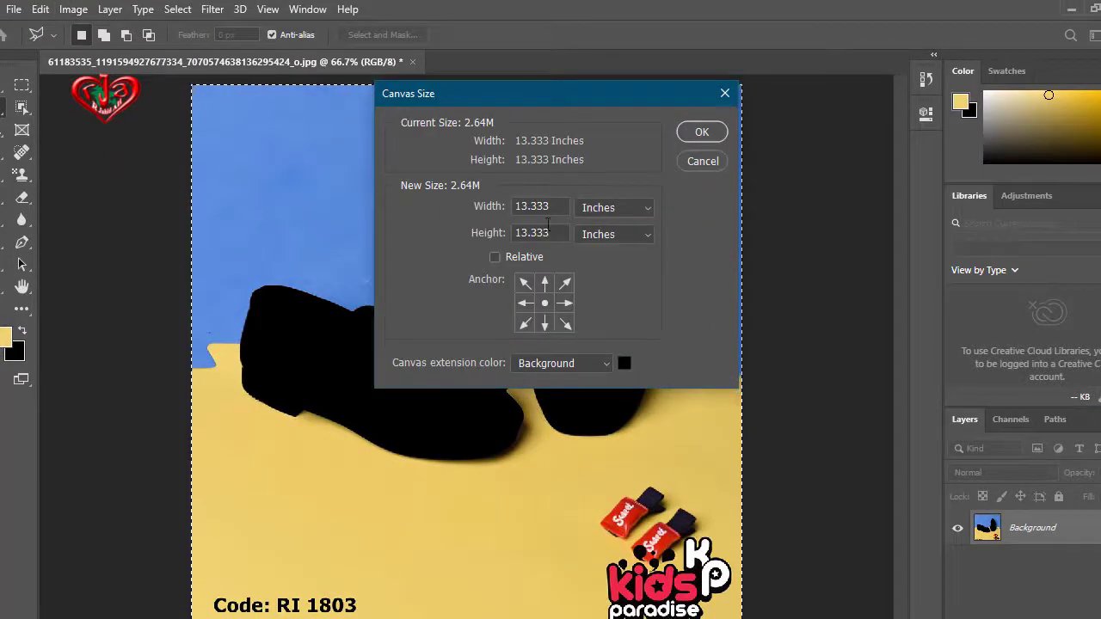
{"action": "left_click", "coordinate": [590, 208]}
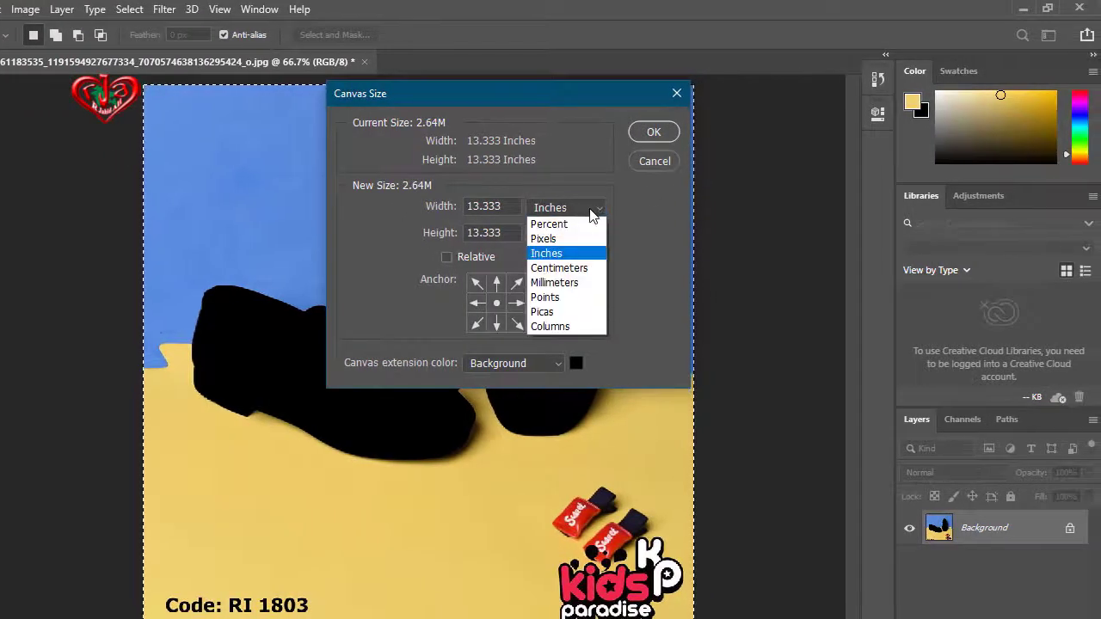
{"action": "left_click", "coordinate": [568, 239]}
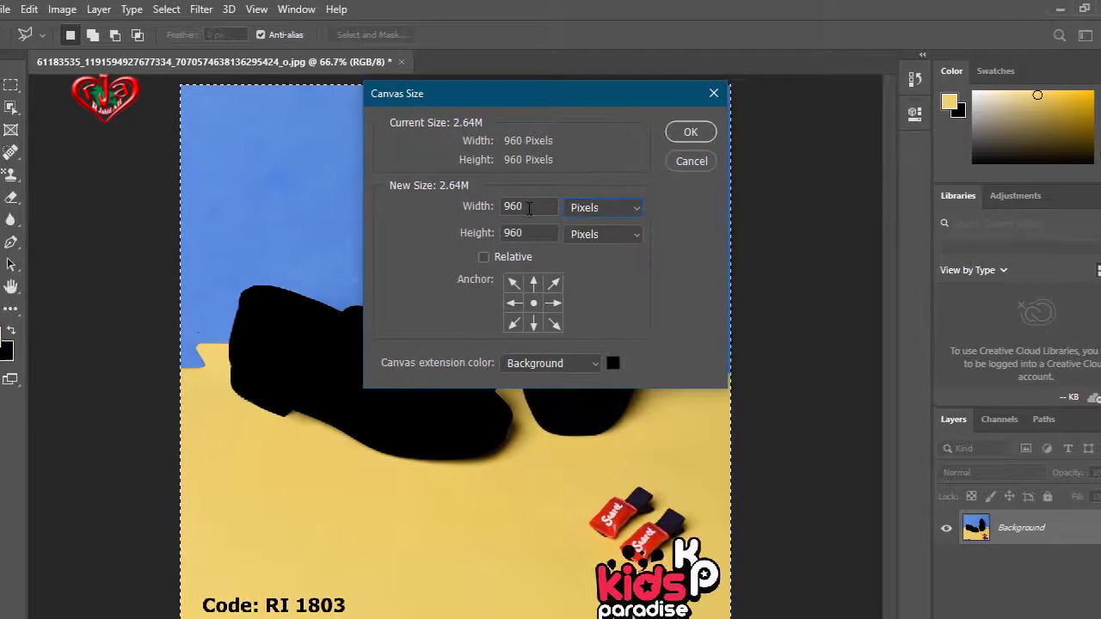
{"action": "double_click", "coordinate": [529, 207]}
{"action": "type", "text": "1"}
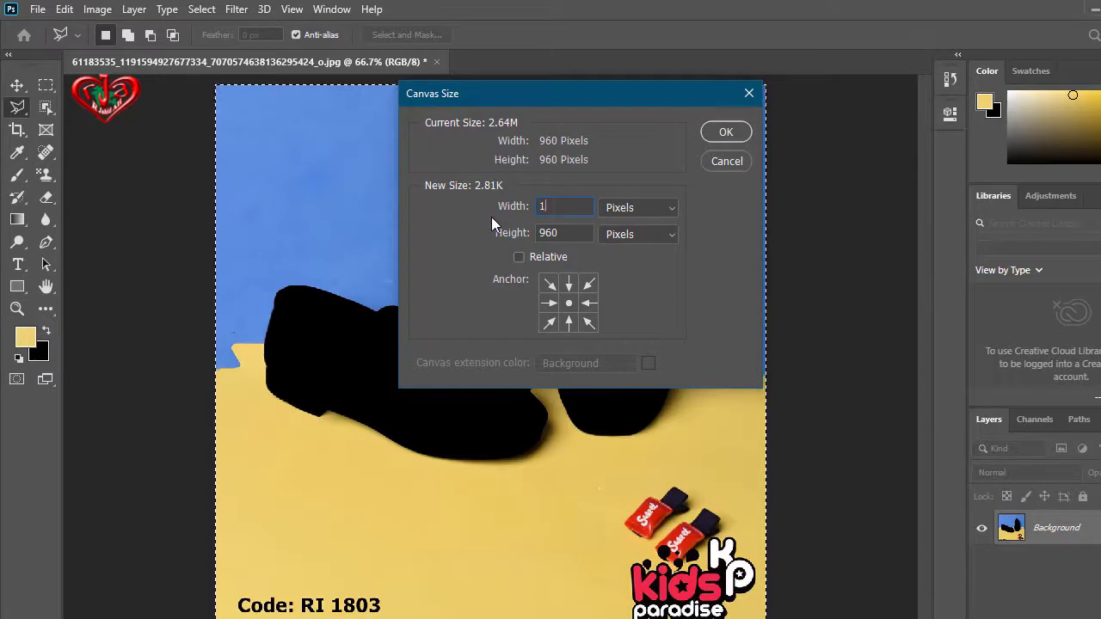
{"action": "type", "text": "280"}
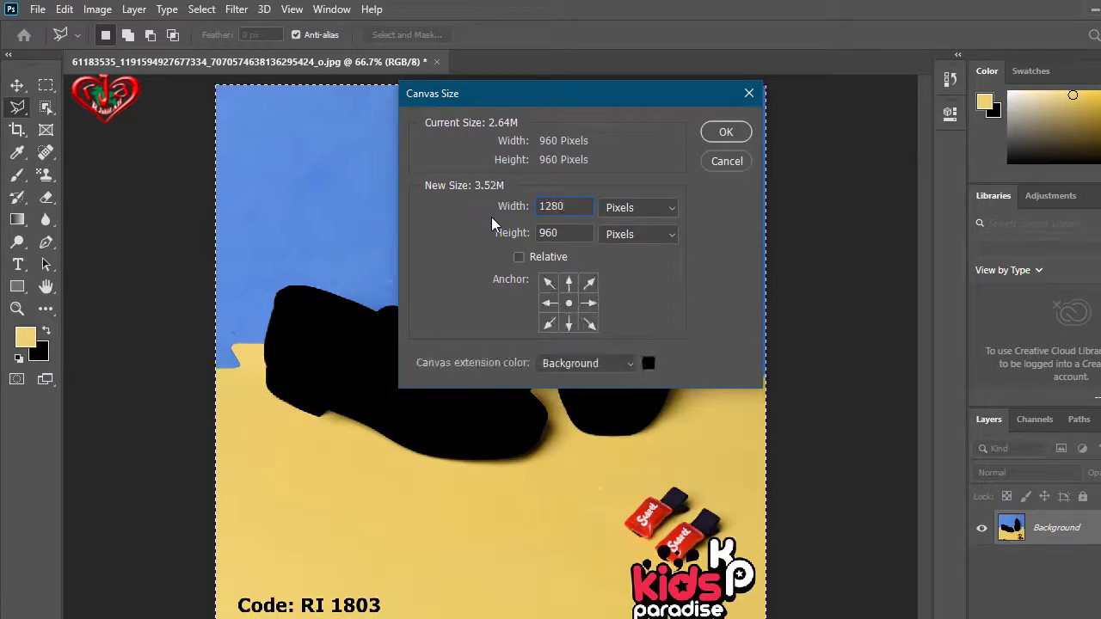
{"action": "key", "text": "Tab"}
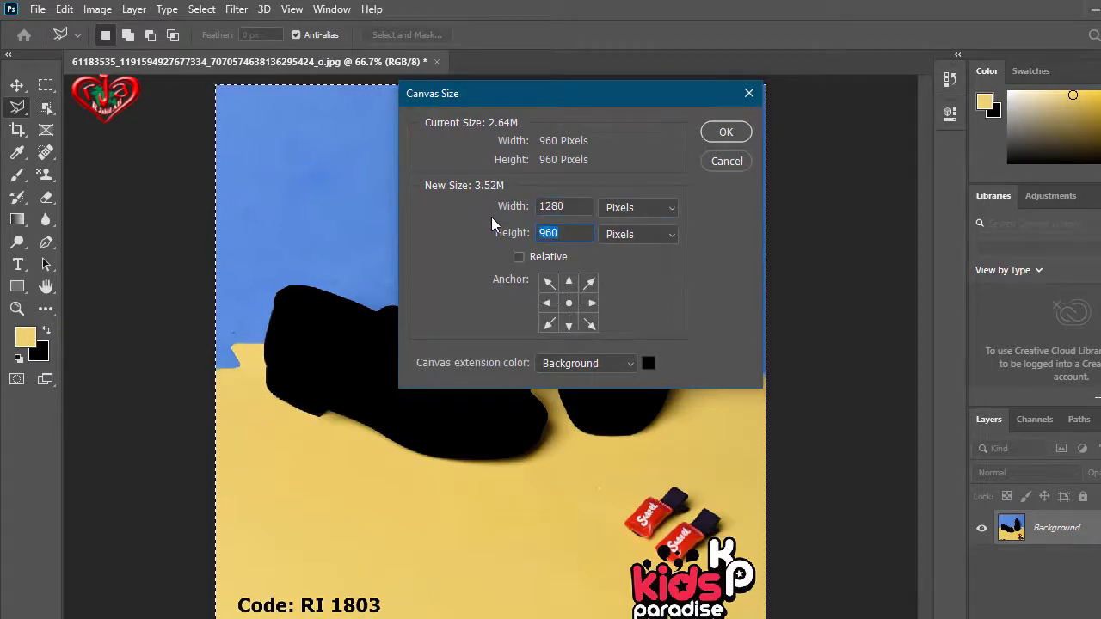
{"action": "type", "text": "720"}
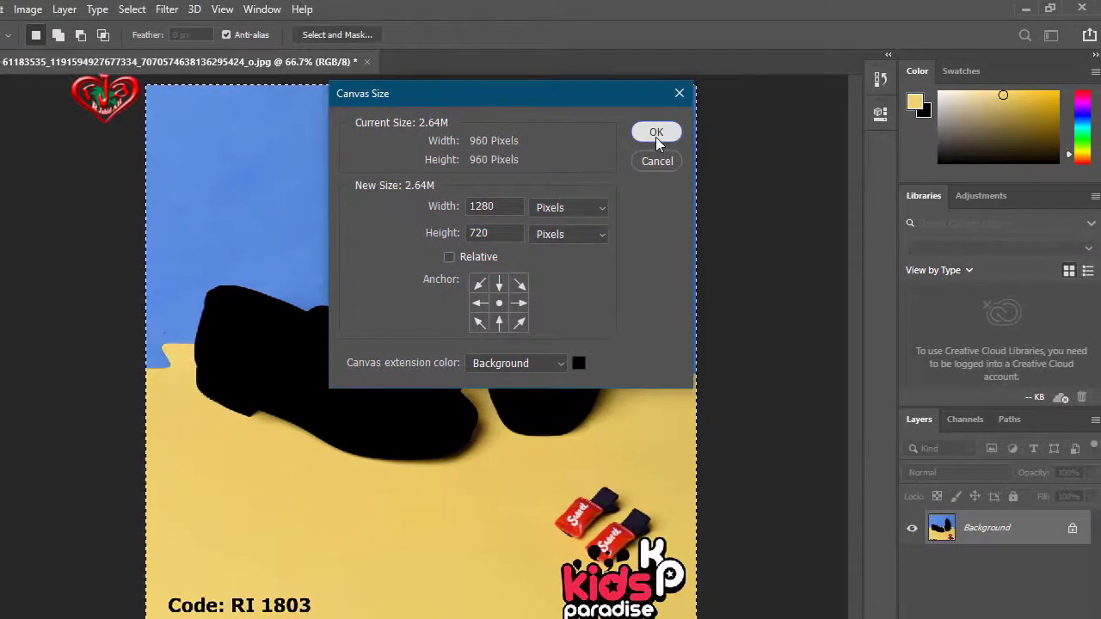
{"action": "left_click", "coordinate": [653, 137]}
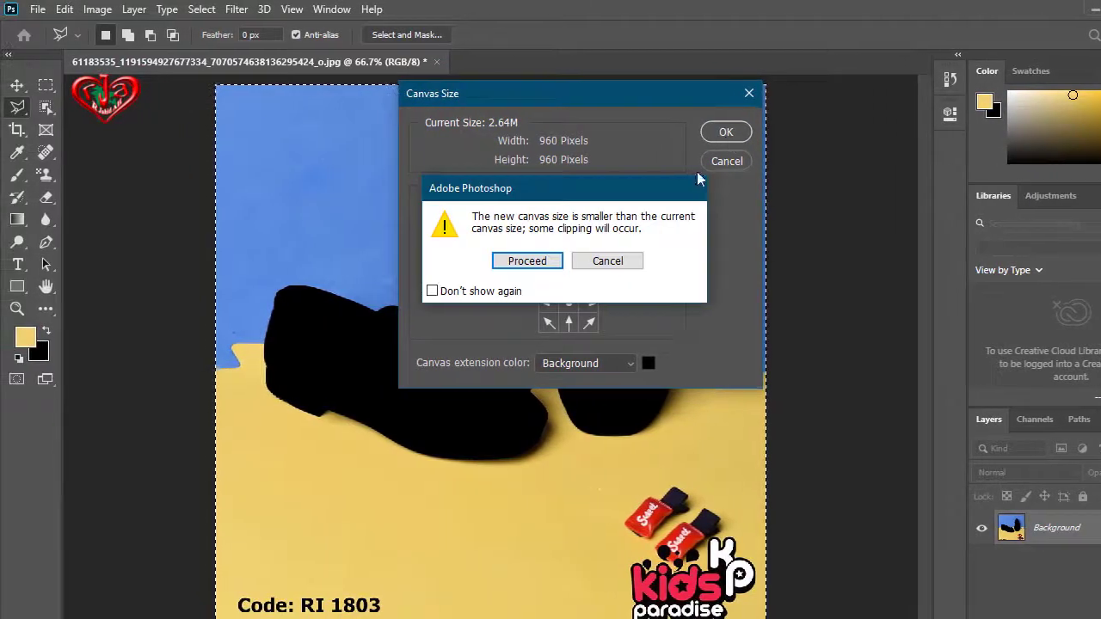
{"action": "left_click", "coordinate": [519, 259]}
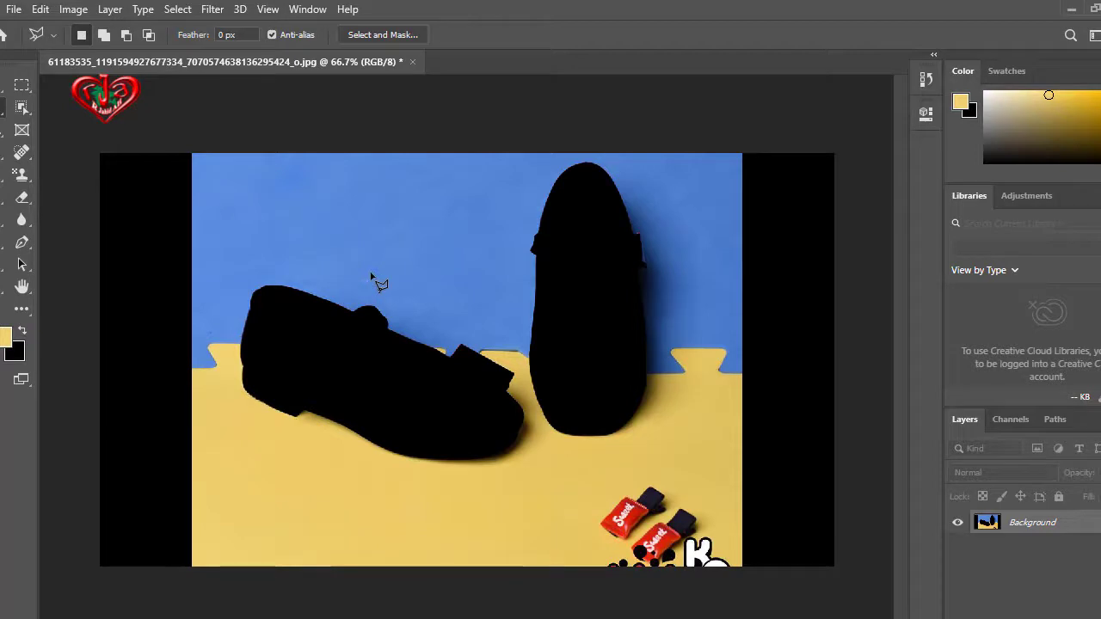
Step: Fill the whole canvas with near-white fcfcfa and paste the red shoes in as Layer 1
{"action": "key", "text": "ctrl+a"}
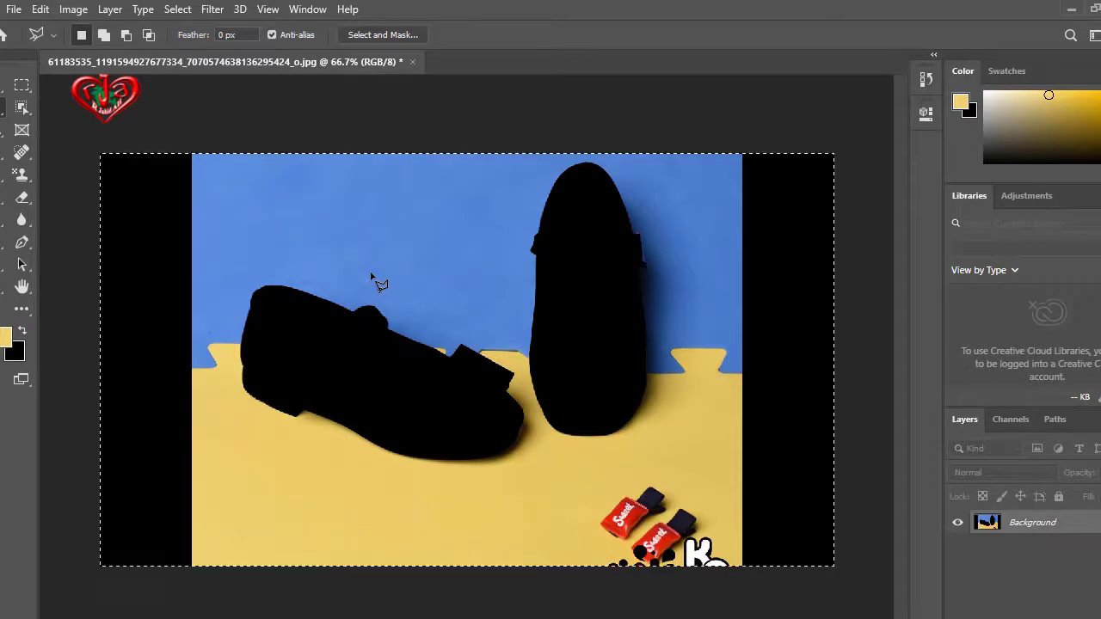
{"action": "key", "text": "ctrl+BackSpace"}
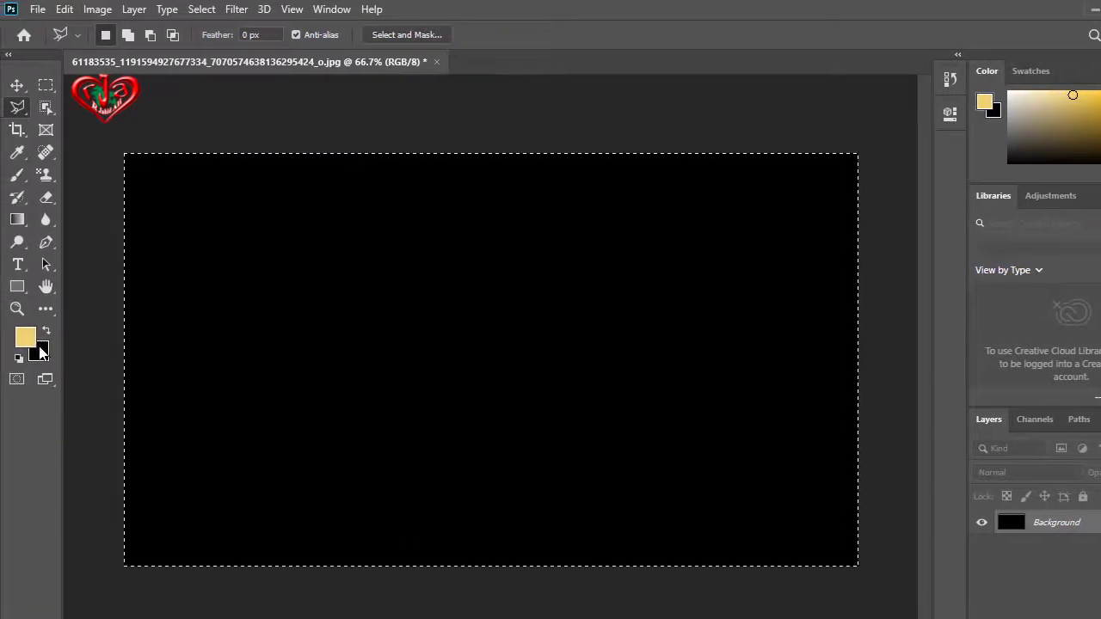
{"action": "left_click", "coordinate": [26, 338]}
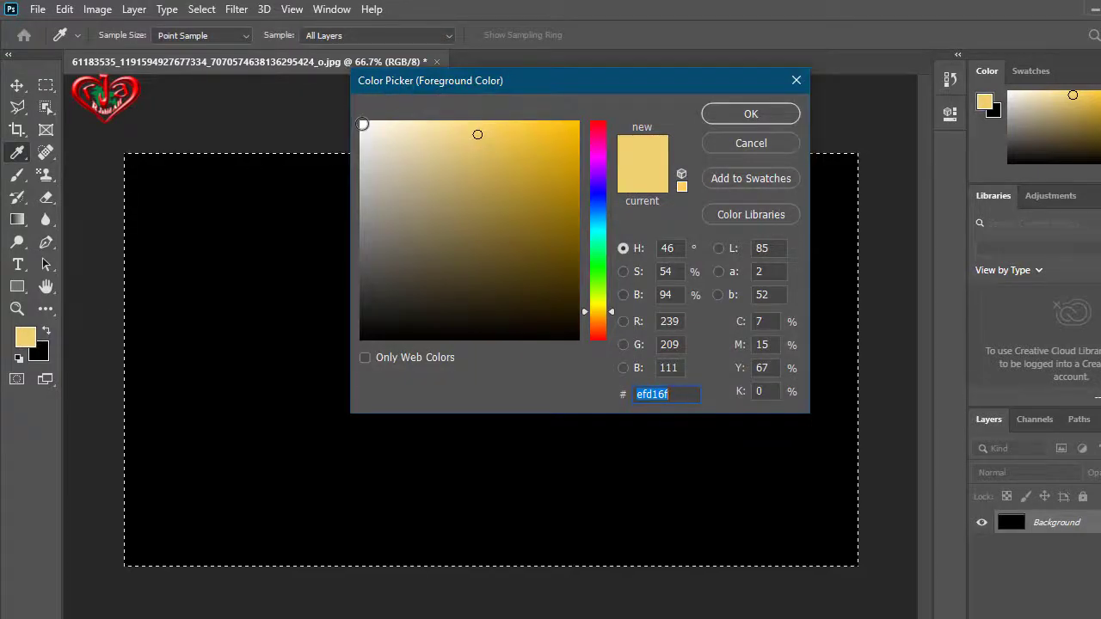
{"action": "left_click", "coordinate": [362, 124]}
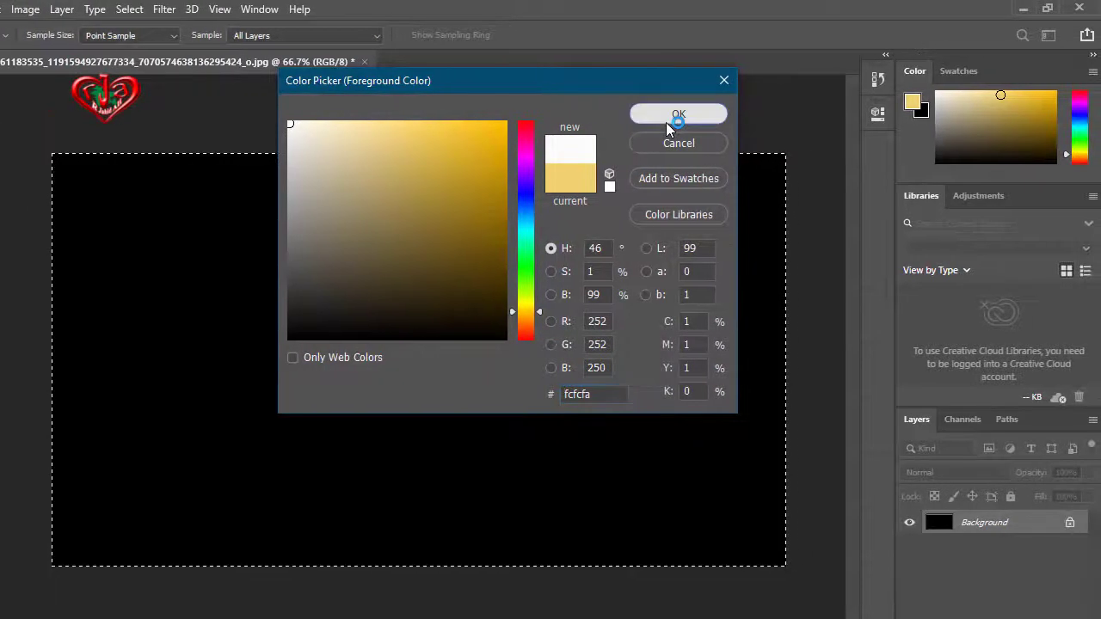
{"action": "left_click", "coordinate": [669, 123]}
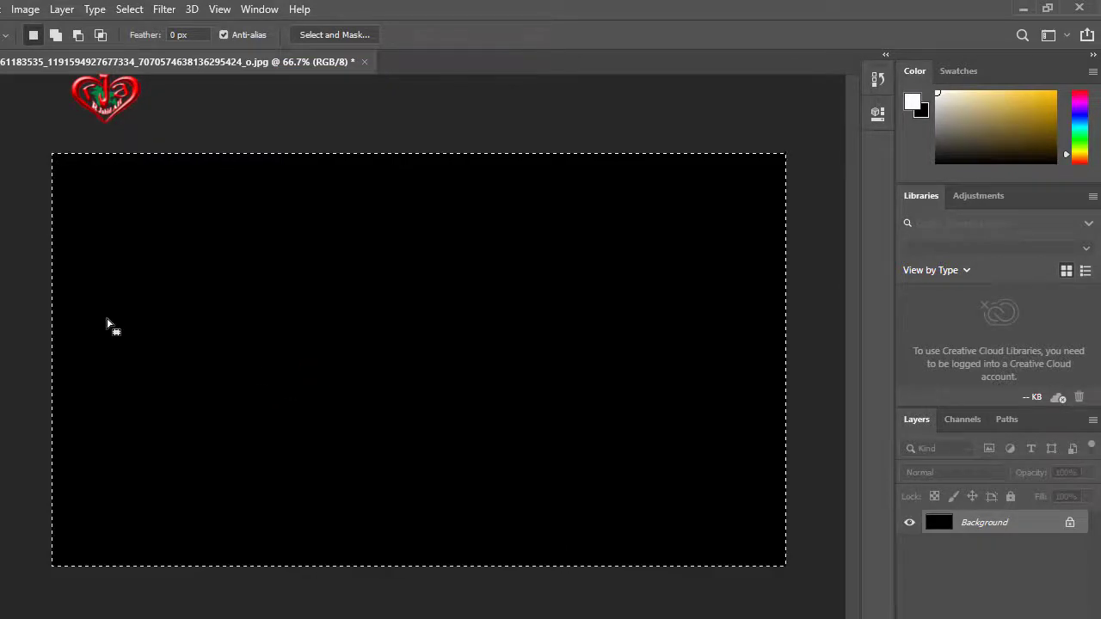
{"action": "left_click", "coordinate": [35, 313]}
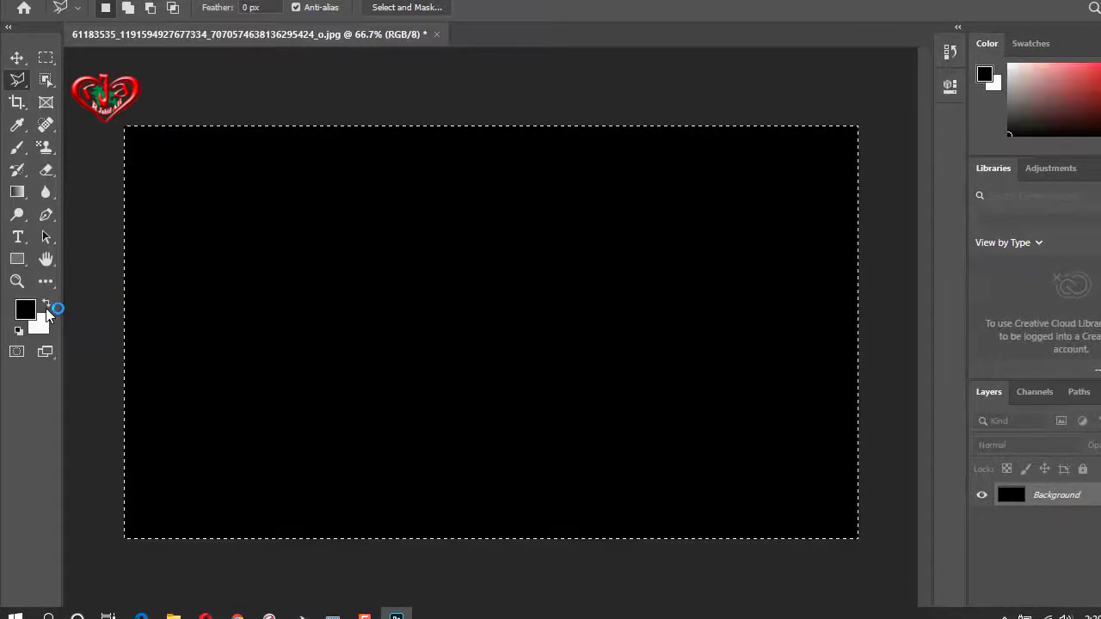
{"action": "key", "text": "ctrl+BackSpace"}
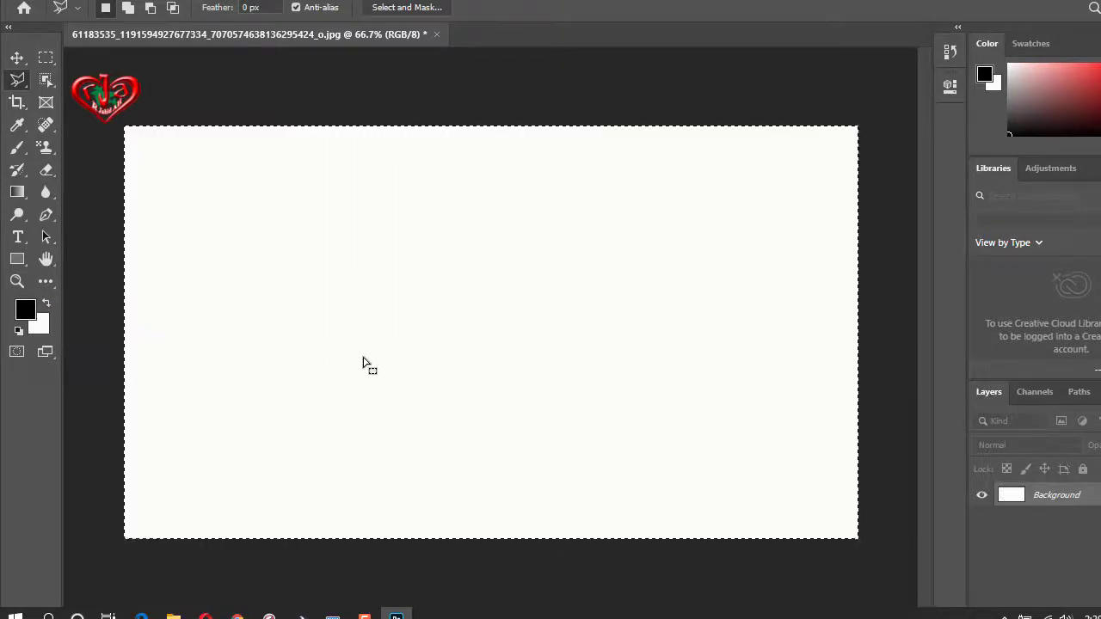
{"action": "key", "text": "ctrl+v"}
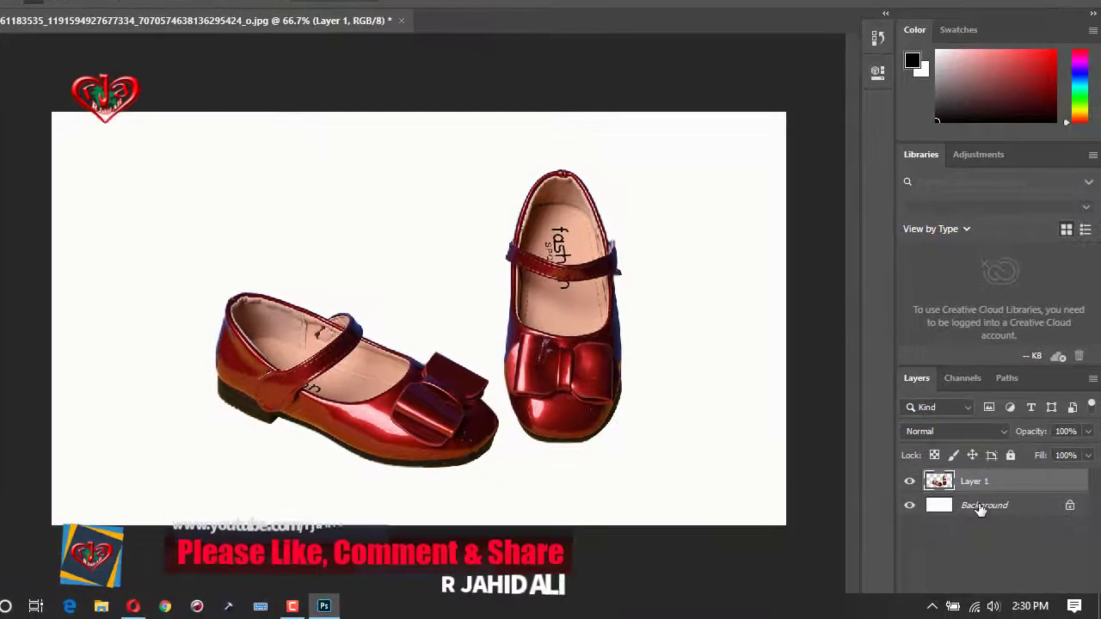
Step: Duplicate the Background layer and stamp the first Trees pattern onto the copy
{"action": "left_click", "coordinate": [981, 508]}
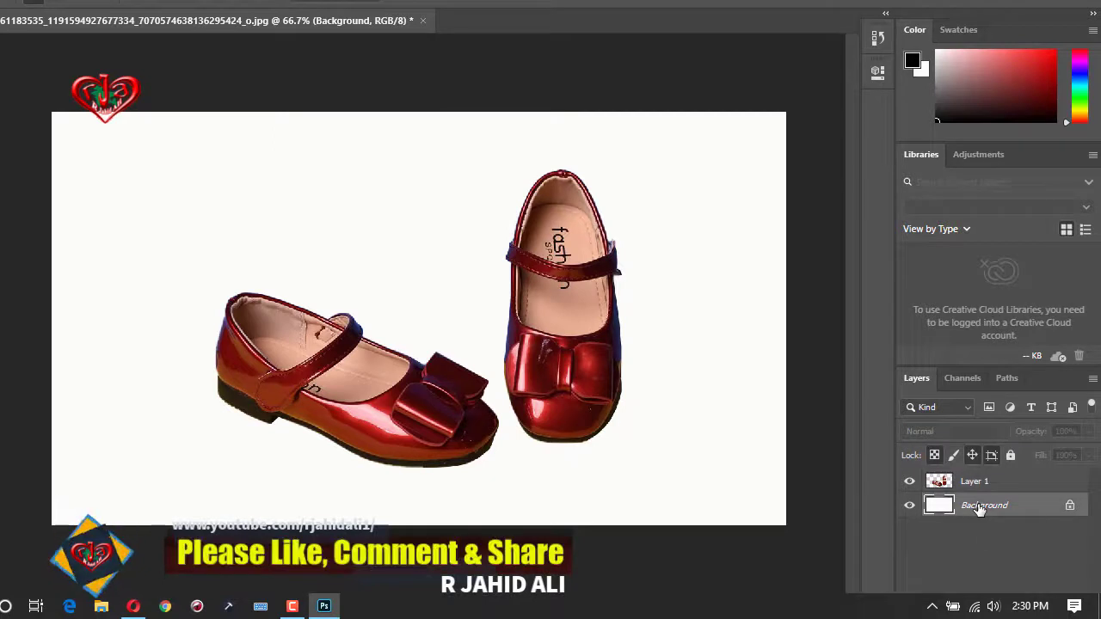
{"action": "key", "text": "ctrl+j"}
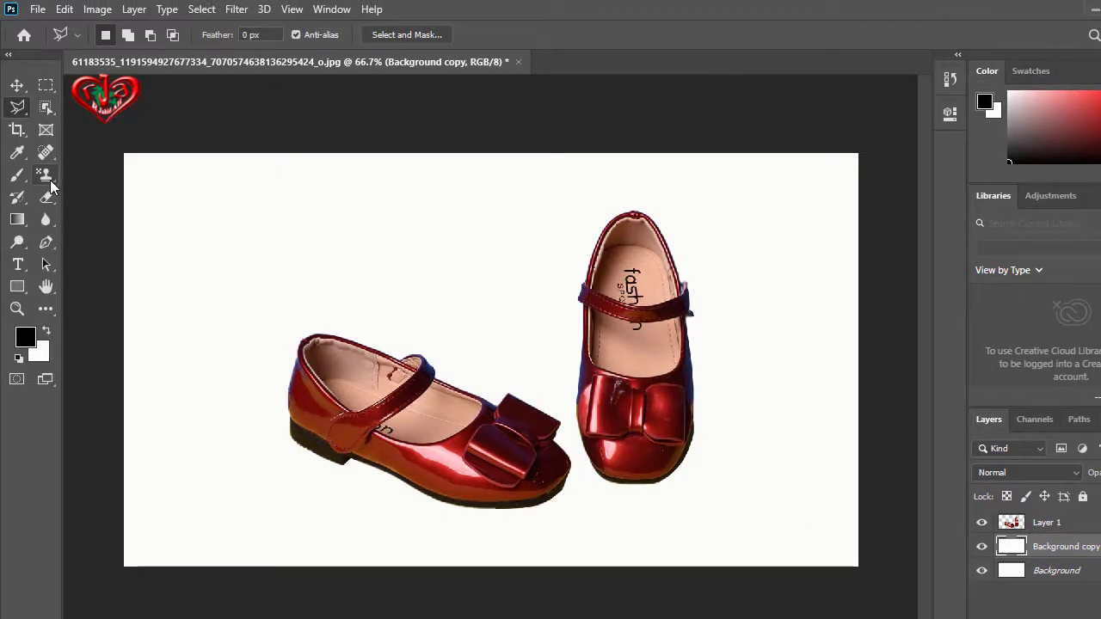
{"action": "left_click", "coordinate": [49, 181]}
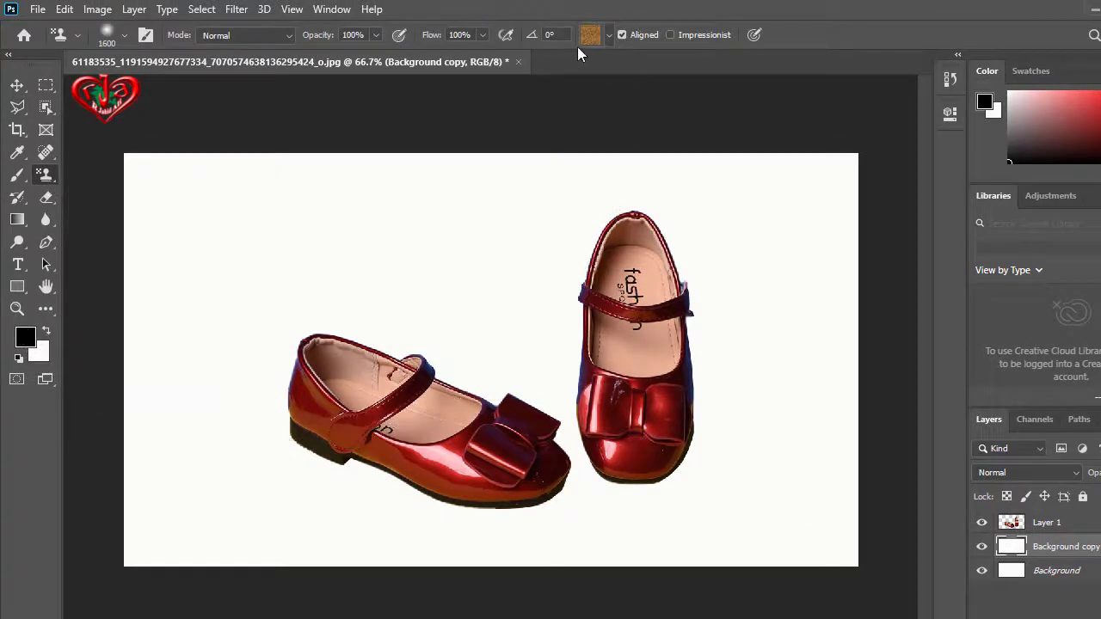
{"action": "left_click", "coordinate": [561, 35]}
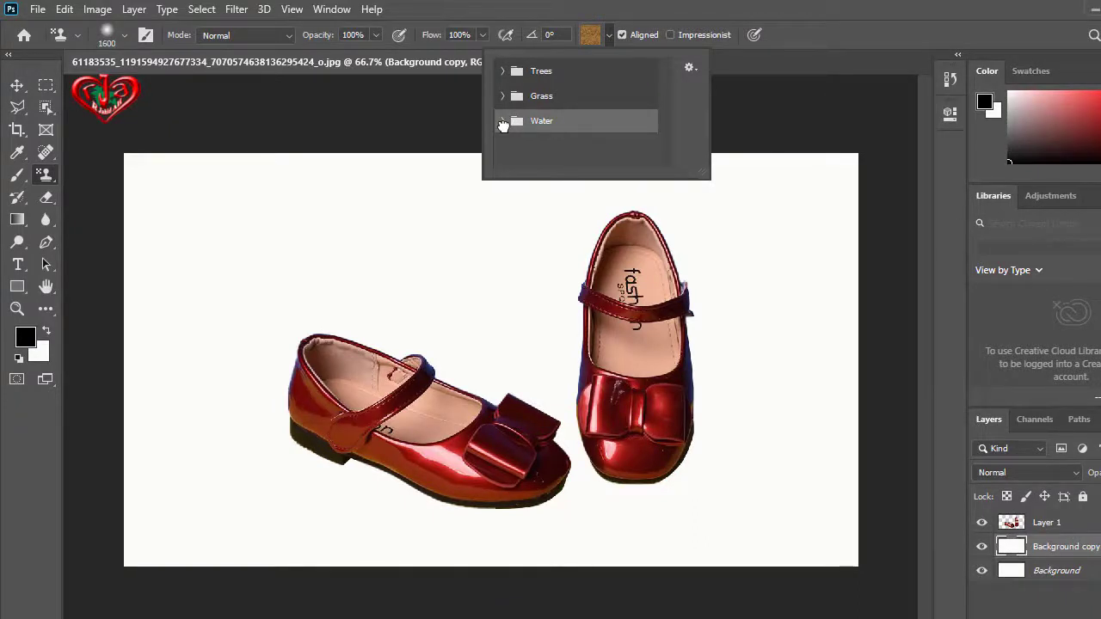
{"action": "left_click", "coordinate": [503, 71]}
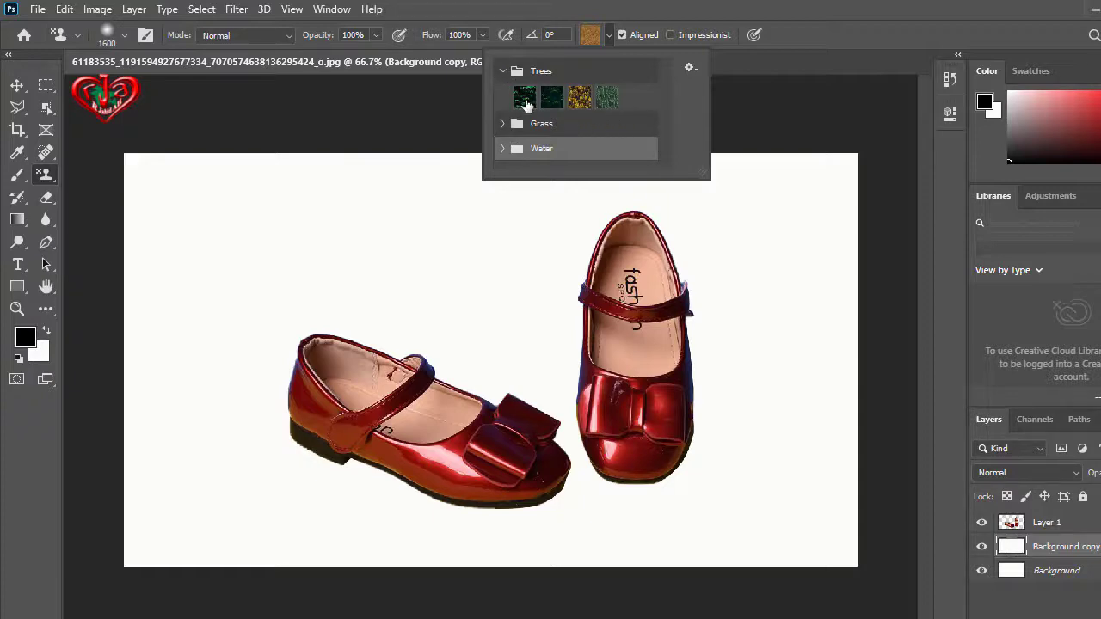
{"action": "left_click", "coordinate": [525, 100]}
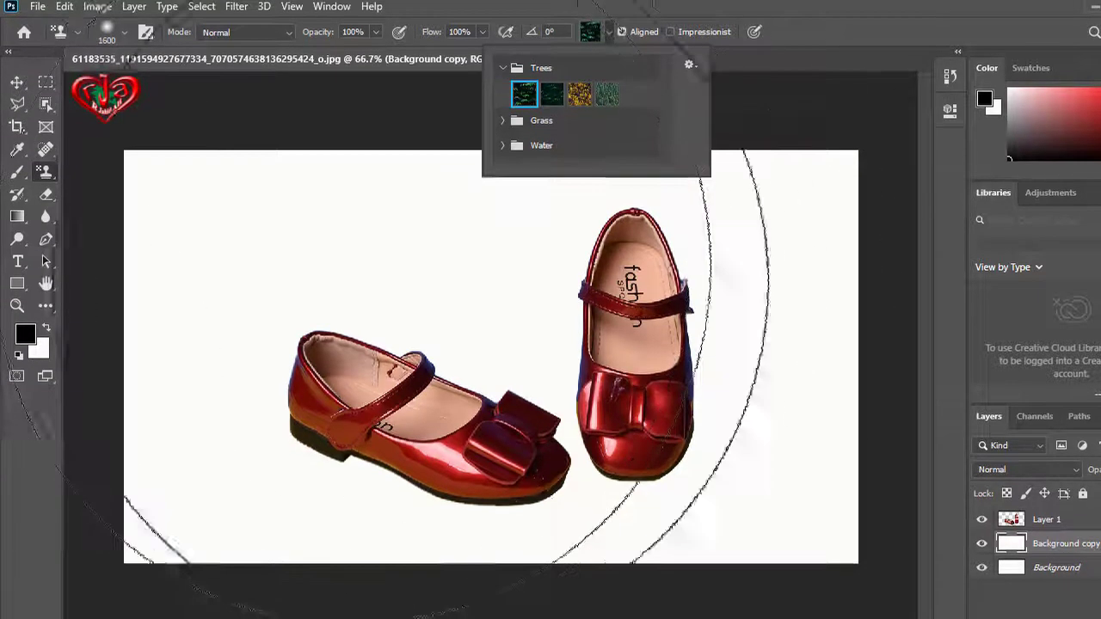
{"action": "left_click", "coordinate": [478, 318]}
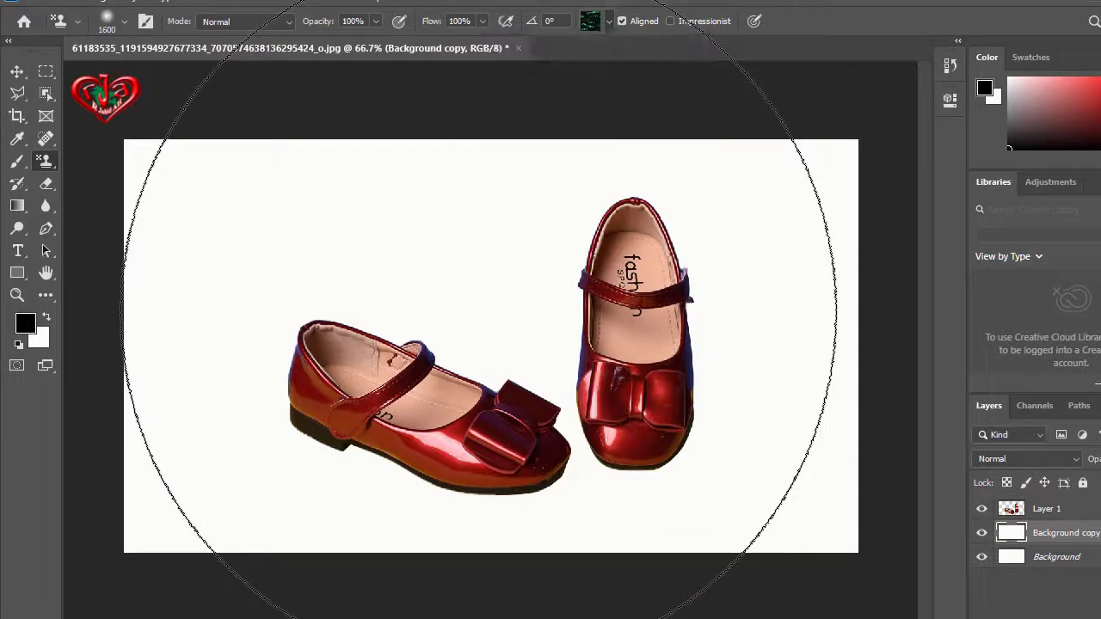
{"action": "left_click", "coordinate": [479, 331]}
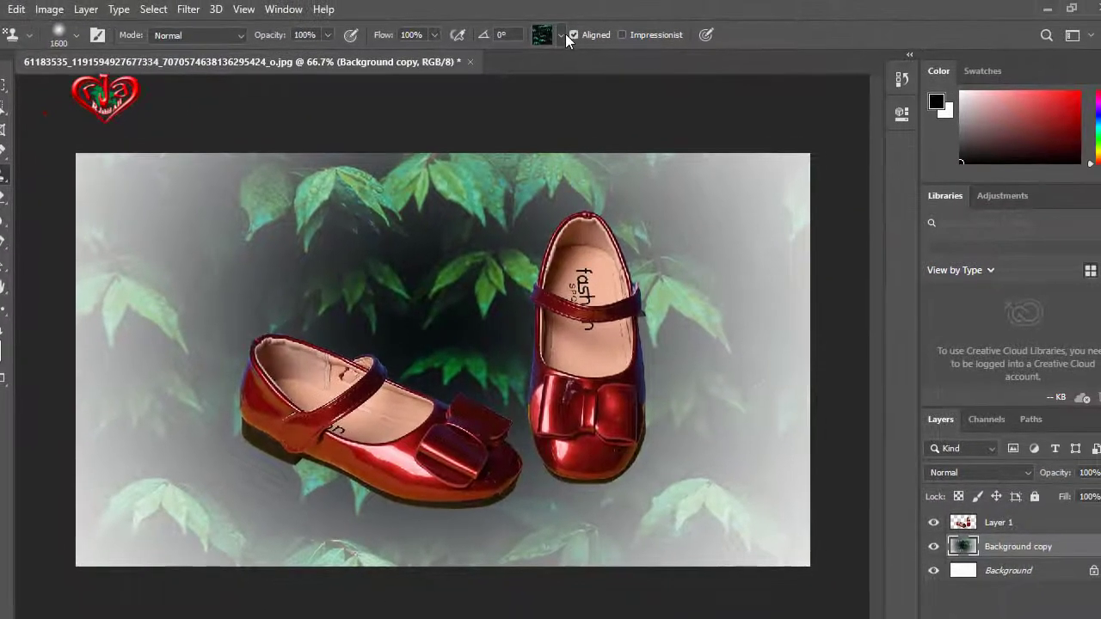
Step: Paint the second and fourth Trees patterns across the whole background
{"action": "left_click", "coordinate": [563, 36]}
{"action": "left_click", "coordinate": [504, 97]}
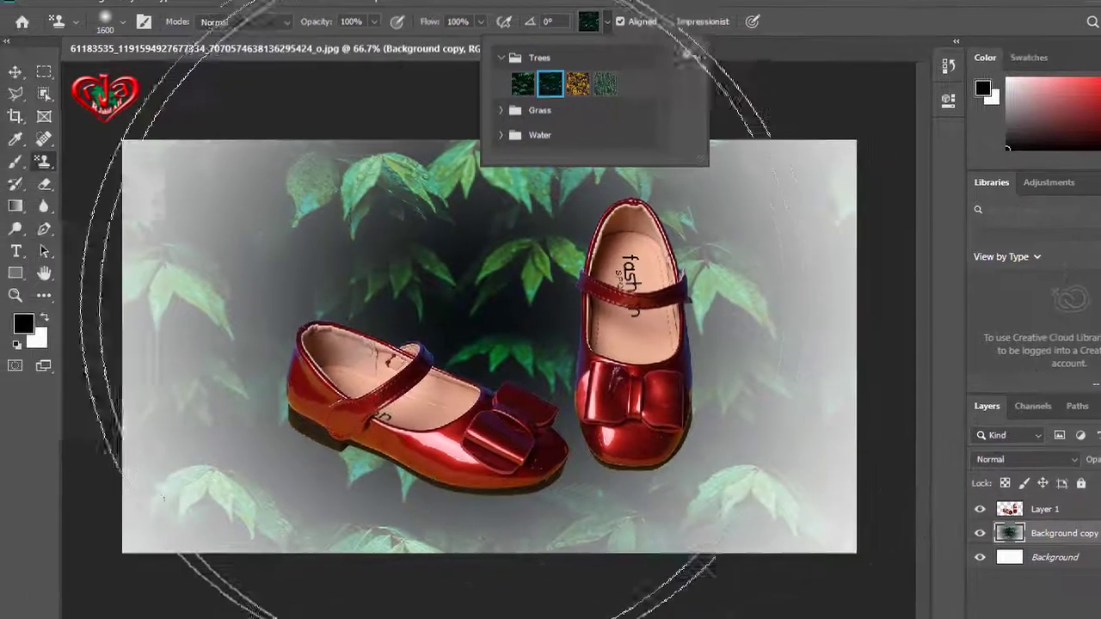
{"action": "left_click", "coordinate": [472, 318]}
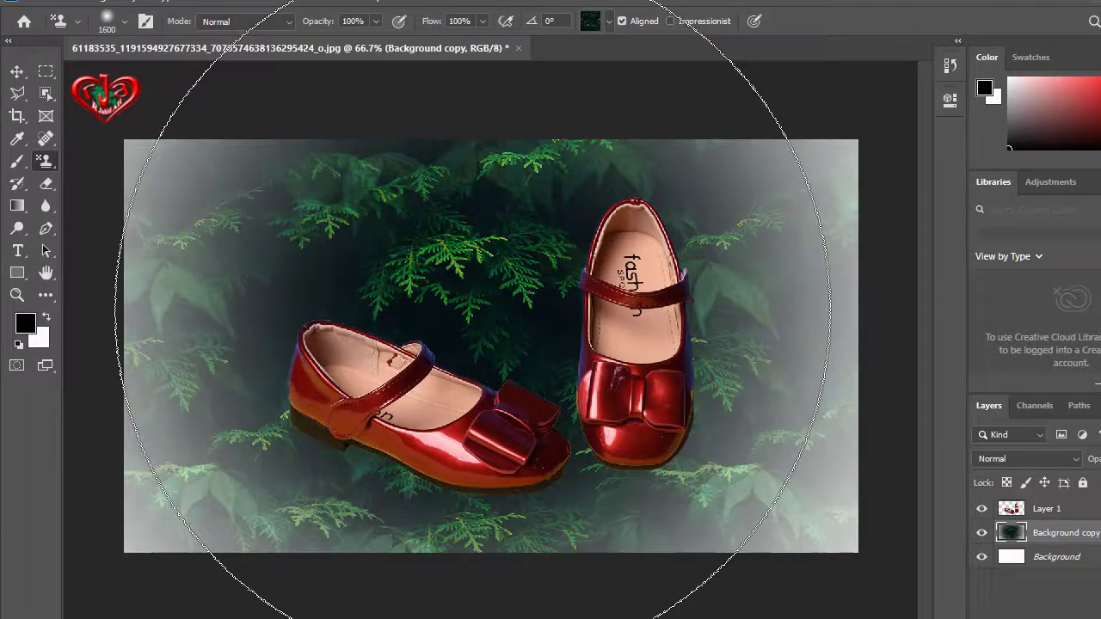
{"action": "left_click", "coordinate": [472, 310]}
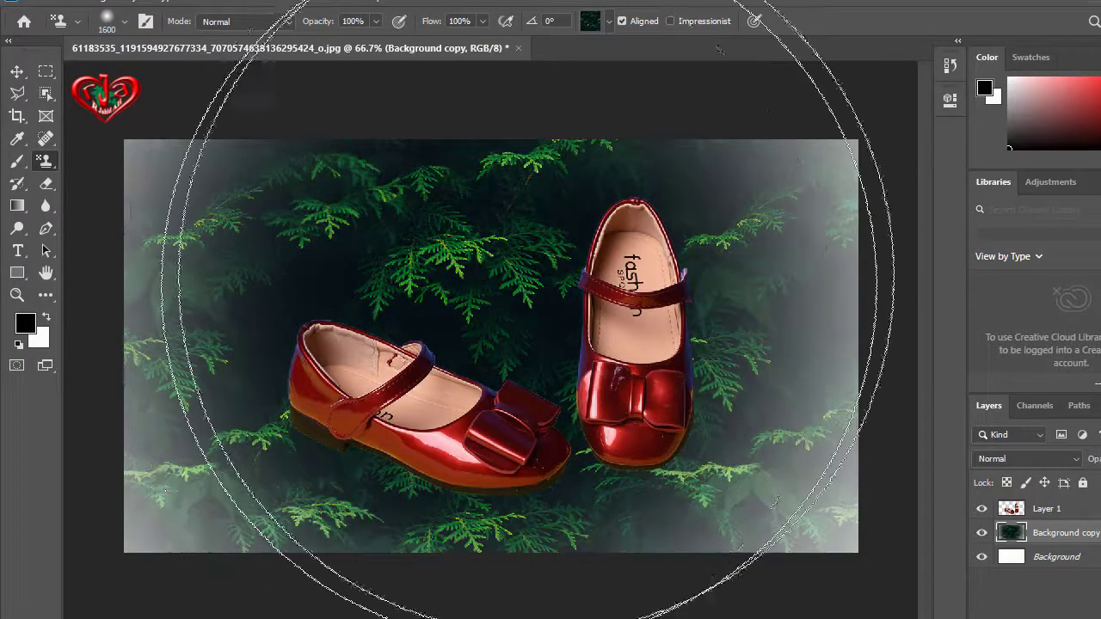
{"action": "left_click", "coordinate": [609, 21]}
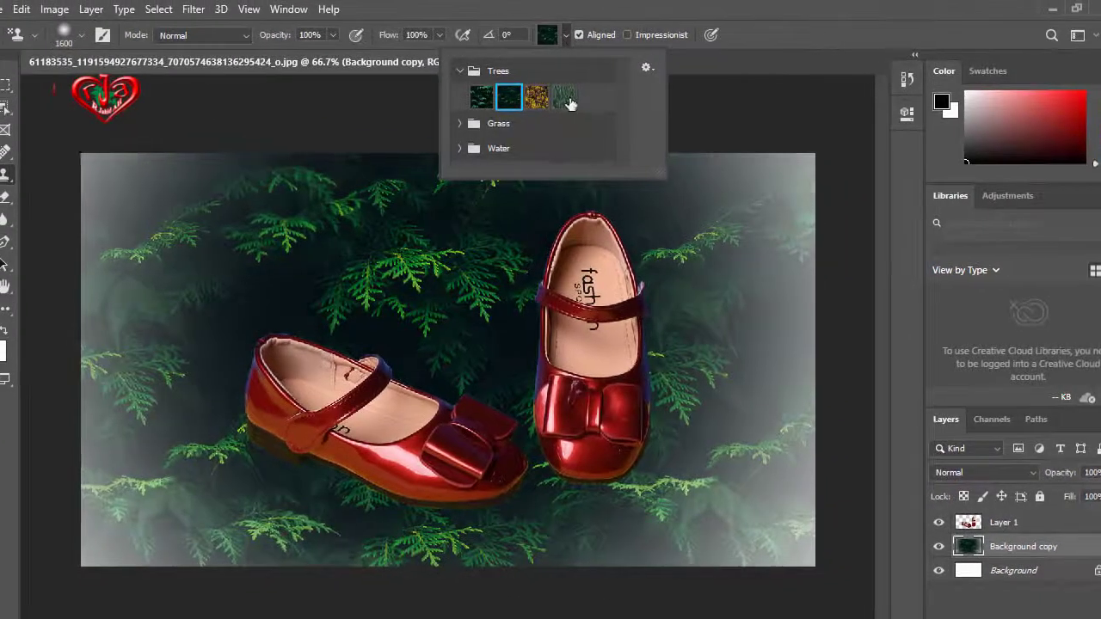
{"action": "left_click", "coordinate": [561, 96]}
{"action": "left_click_drag", "start_coordinate": [396, 318], "coordinate": [680, 317]}
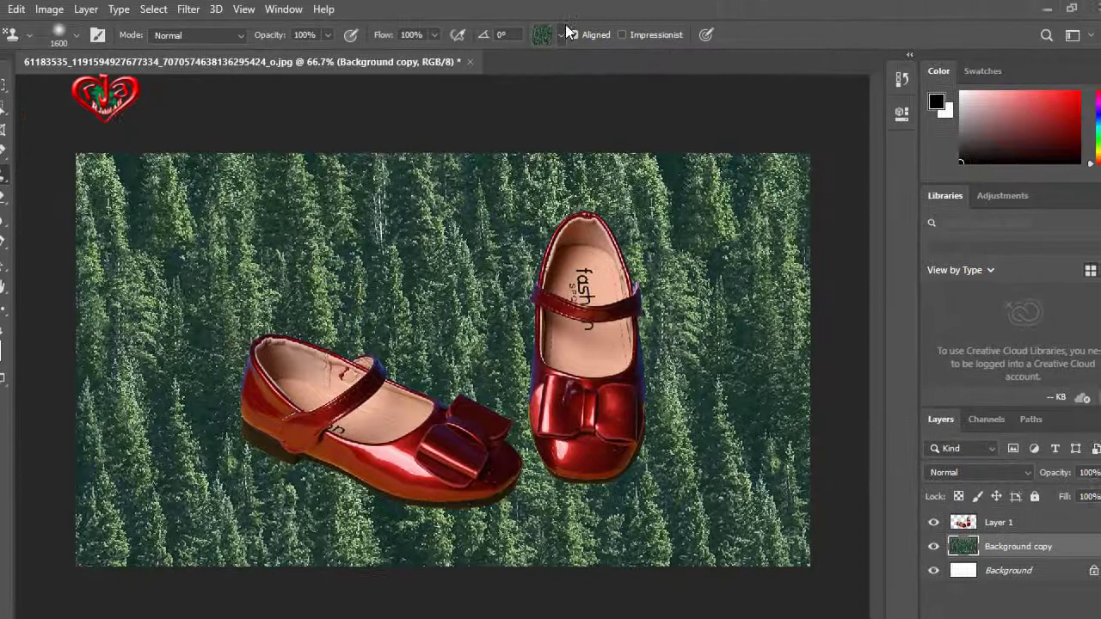
Step: Paint over the forest background with the dark green Grass pattern from the Pattern Stamp tool
{"action": "left_click", "coordinate": [560, 34]}
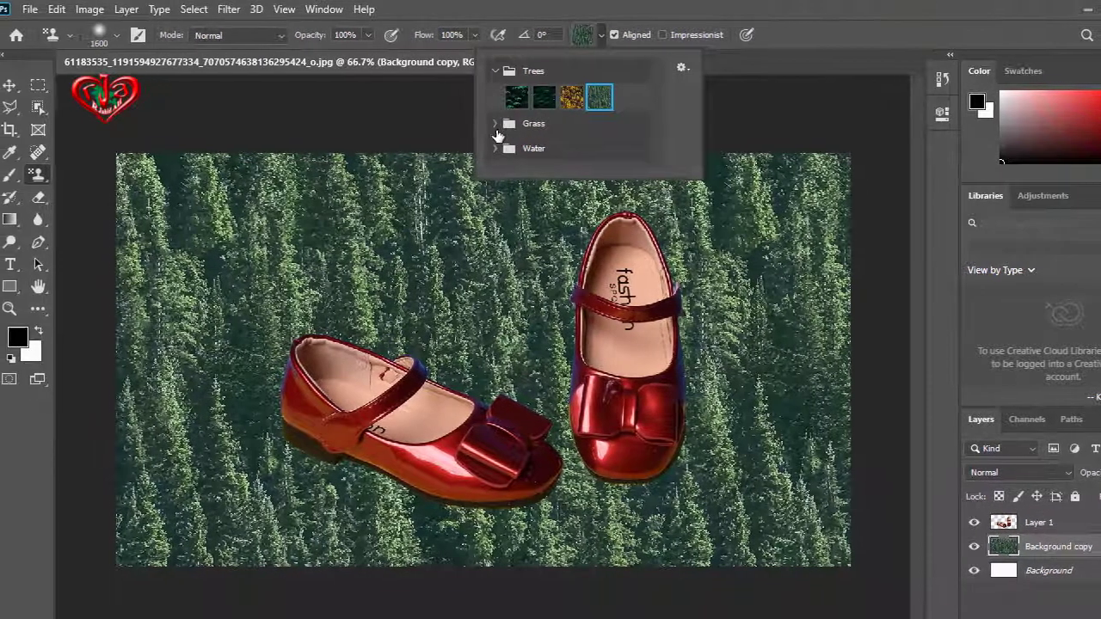
{"action": "left_click", "coordinate": [497, 125]}
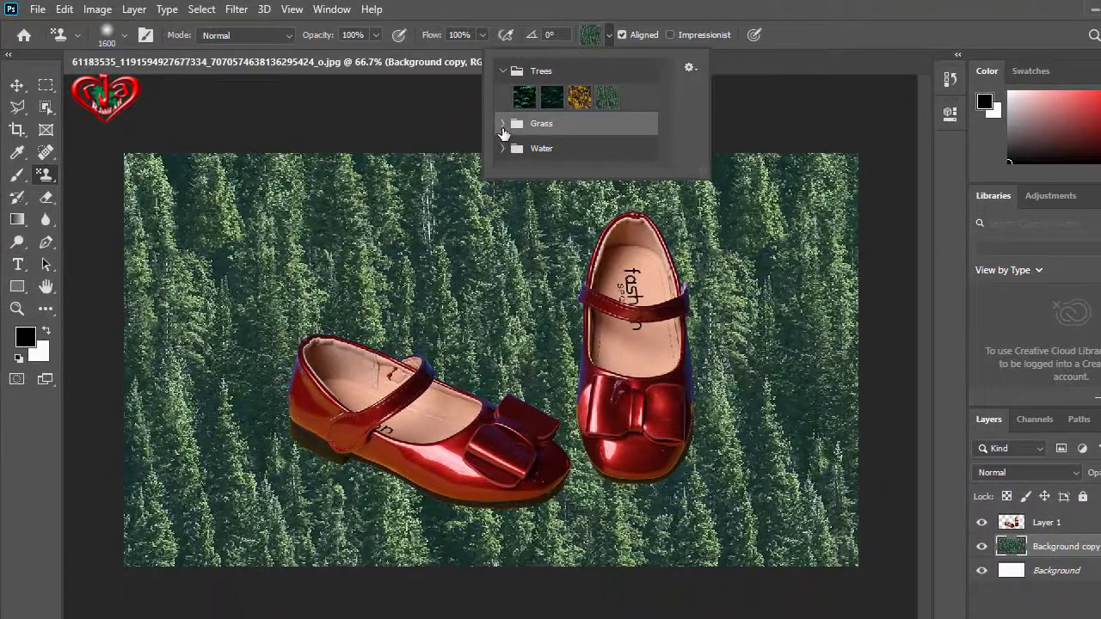
{"action": "left_click", "coordinate": [503, 127]}
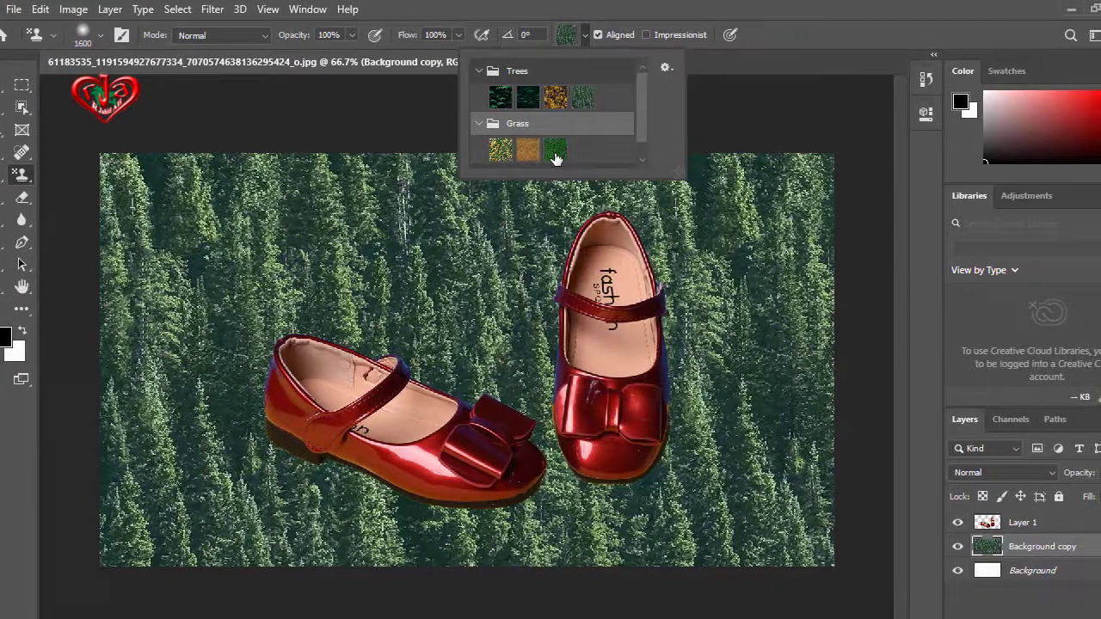
{"action": "left_click", "coordinate": [556, 153]}
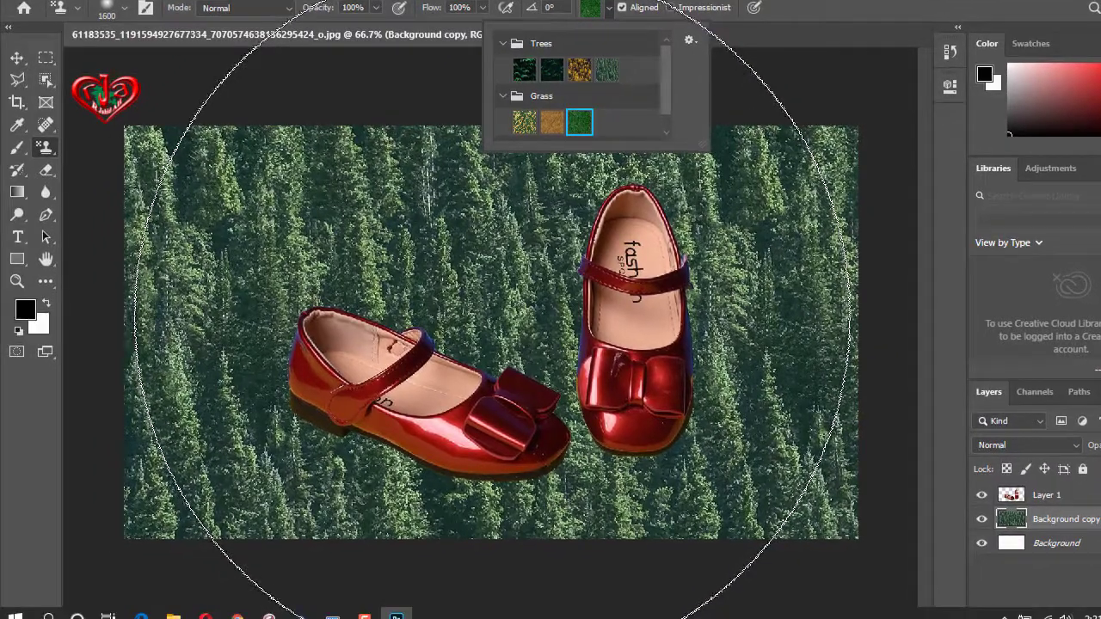
{"action": "left_click", "coordinate": [492, 310]}
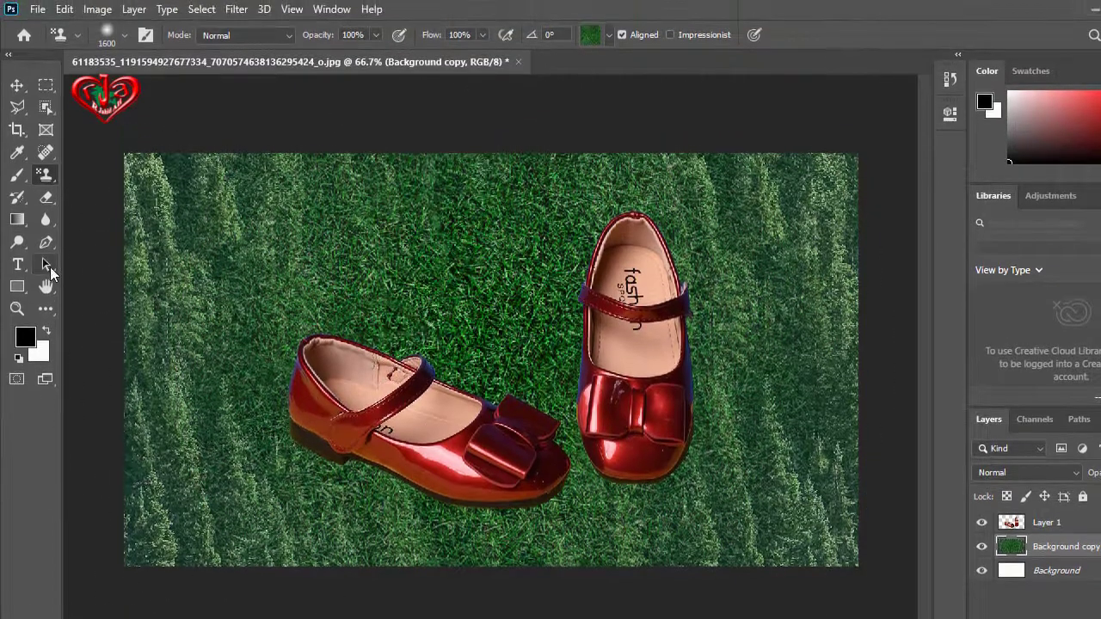
{"action": "left_click", "coordinate": [47, 265]}
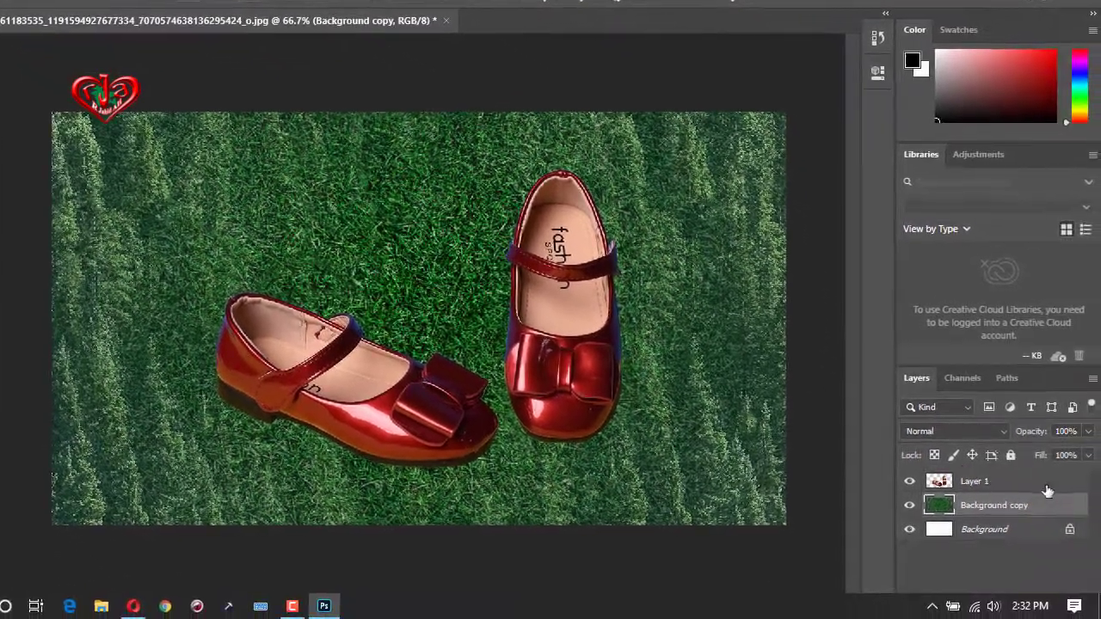
Step: Free Transform the red shoes on Layer 1 and nudge them slightly lower on the grass
{"action": "left_click", "coordinate": [1049, 522]}
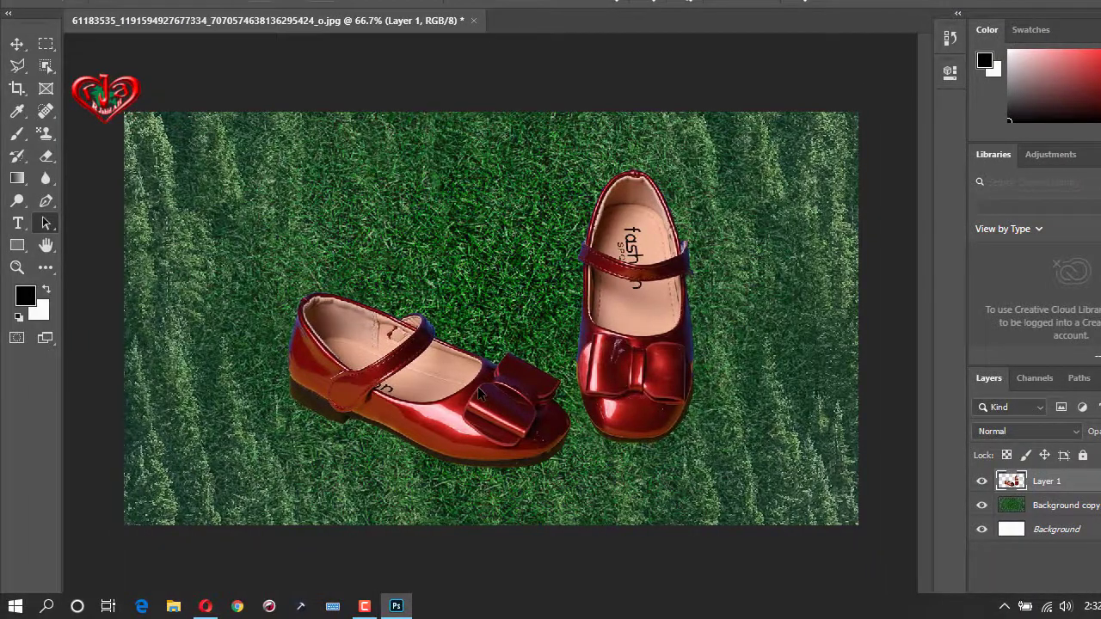
{"action": "left_click", "coordinate": [480, 393]}
{"action": "key", "text": "ctrl+t"}
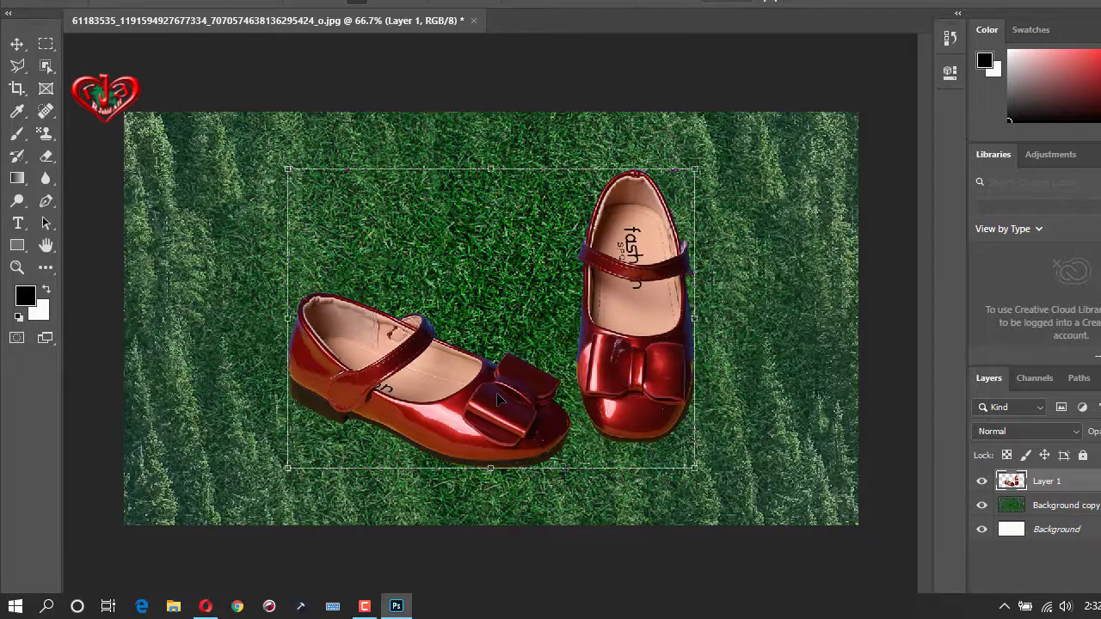
{"action": "left_click_drag", "start_coordinate": [499, 399], "coordinate": [499, 396]}
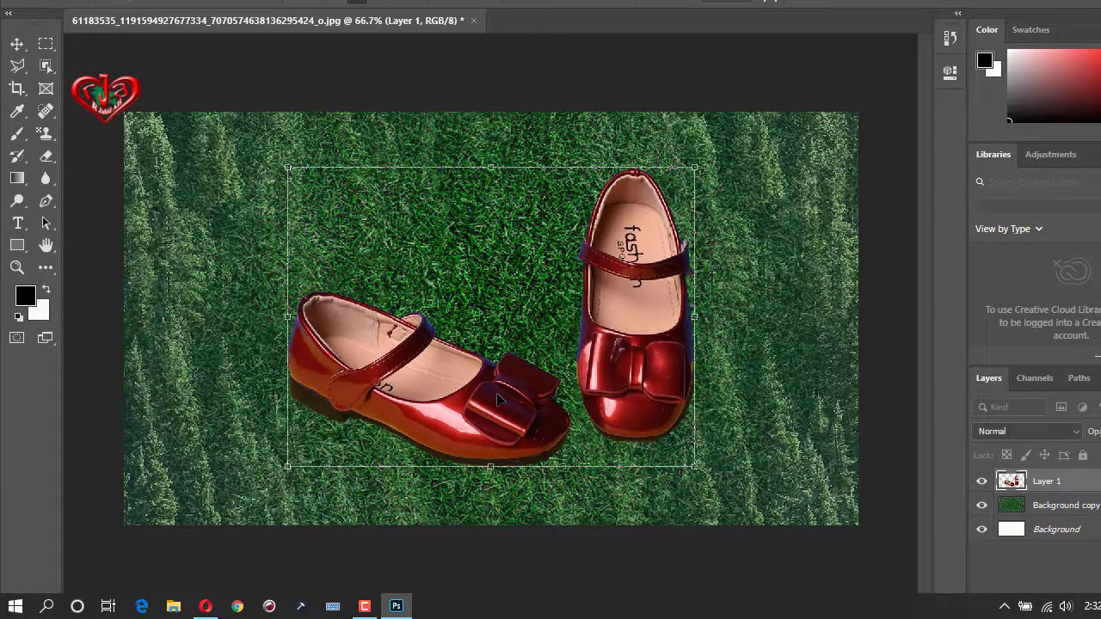
{"action": "key", "text": "Down"}
{"action": "key", "text": "Down"}
{"action": "key", "text": "Down"}
{"action": "key", "text": "Down"}
{"action": "key", "text": "Down"}
{"action": "key", "text": "Down"}
{"action": "key", "text": "Down"}
{"action": "key", "text": "Down"}
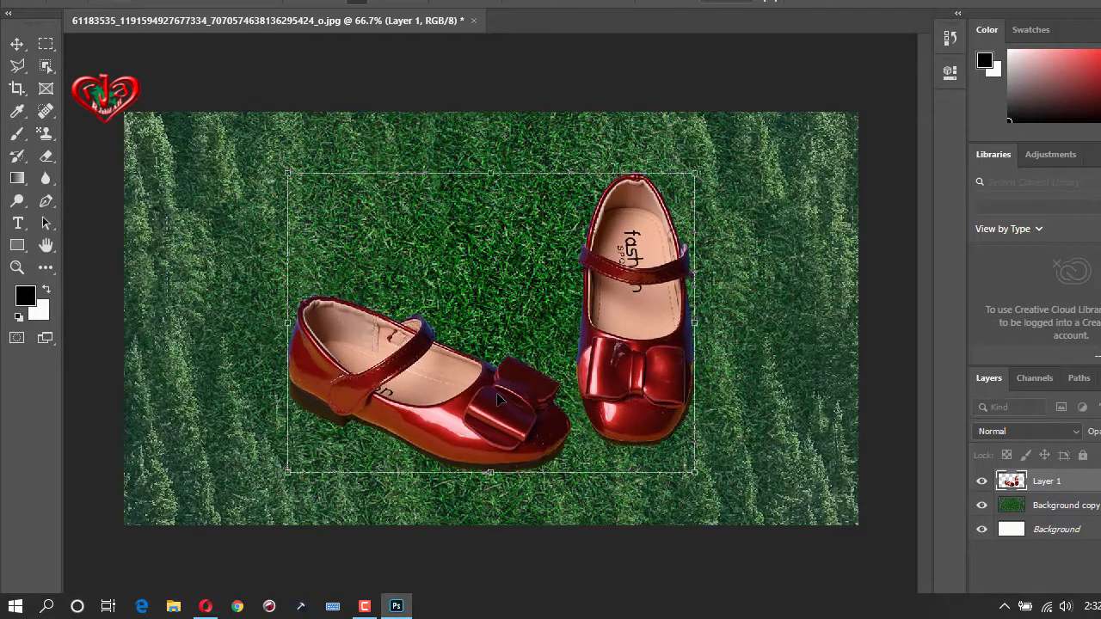
{"action": "key", "text": "Down"}
{"action": "key", "text": "Down"}
{"action": "key", "text": "Down"}
{"action": "key", "text": "Down"}
{"action": "key", "text": "Down"}
{"action": "key", "text": "Down"}
{"action": "key", "text": "Down"}
{"action": "key", "text": "Down"}
{"action": "key", "text": "Down"}
{"action": "key", "text": "Down"}
{"action": "key", "text": "Down"}
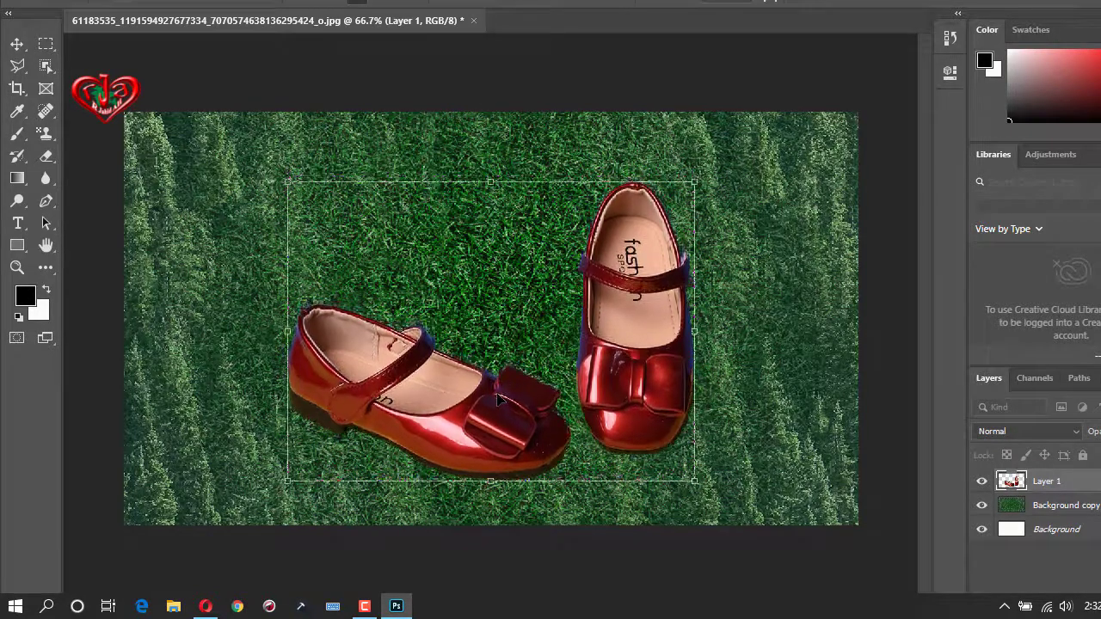
{"action": "key", "text": "Down"}
{"action": "key", "text": "Down"}
{"action": "key", "text": "Down"}
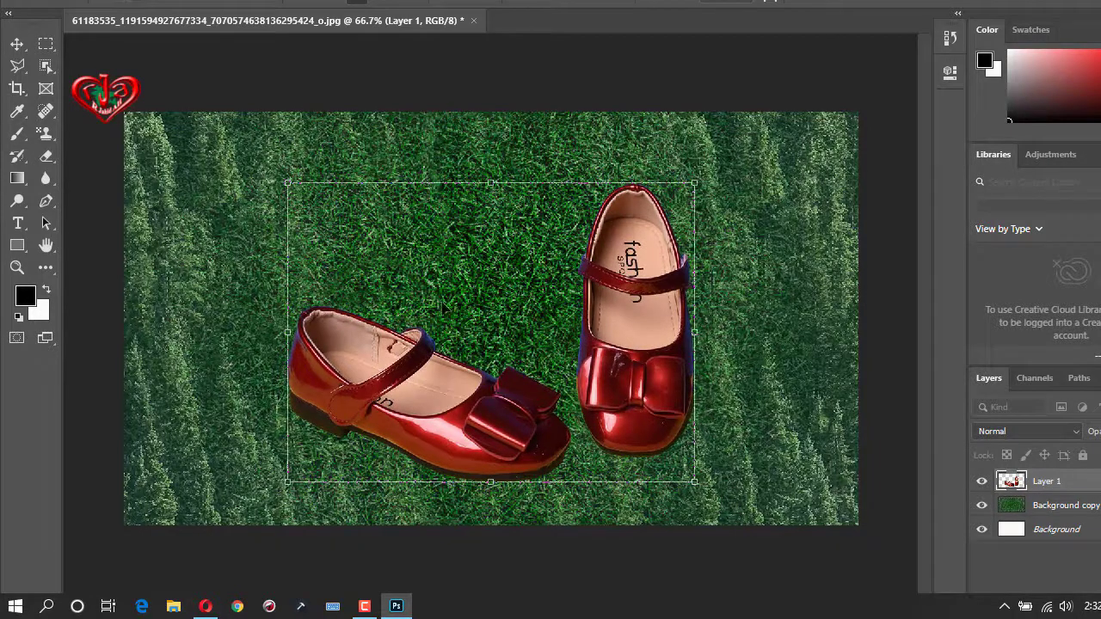
{"action": "left_click", "coordinate": [47, 223]}
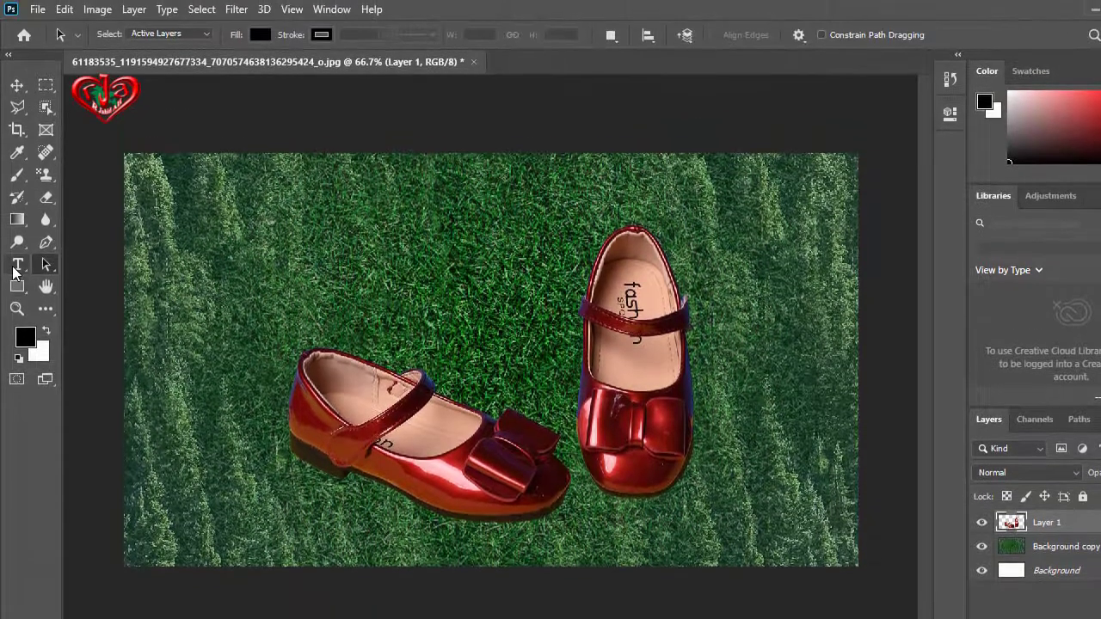
{"action": "left_click", "coordinate": [15, 269]}
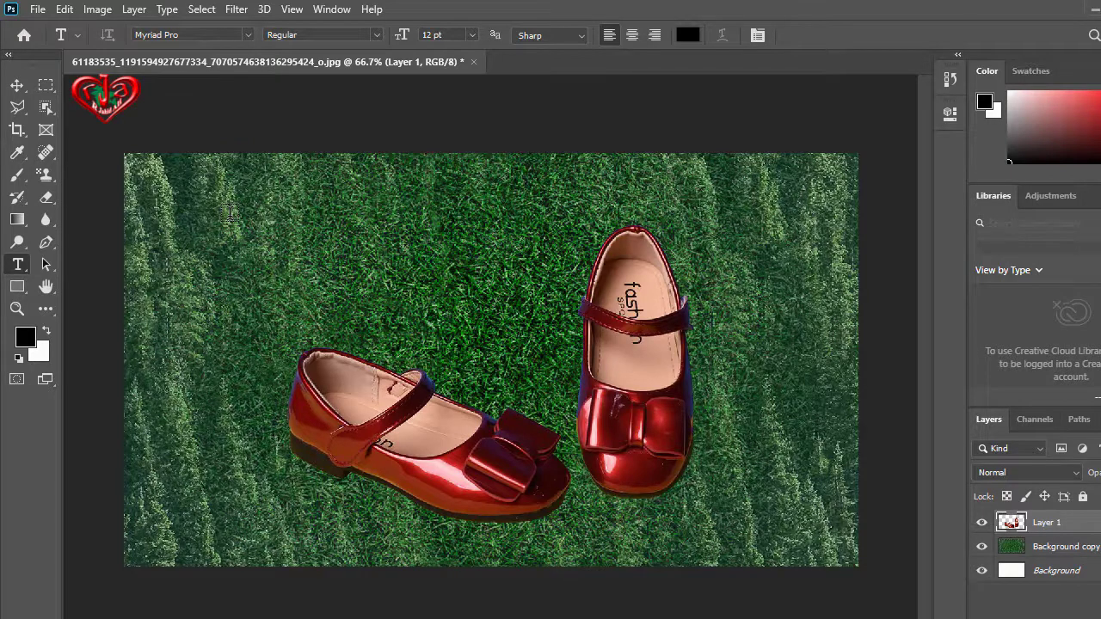
Step: Add a 48 pt 'Baby Shoes' text layer in the upper left and select its text
{"action": "left_click", "coordinate": [231, 212]}
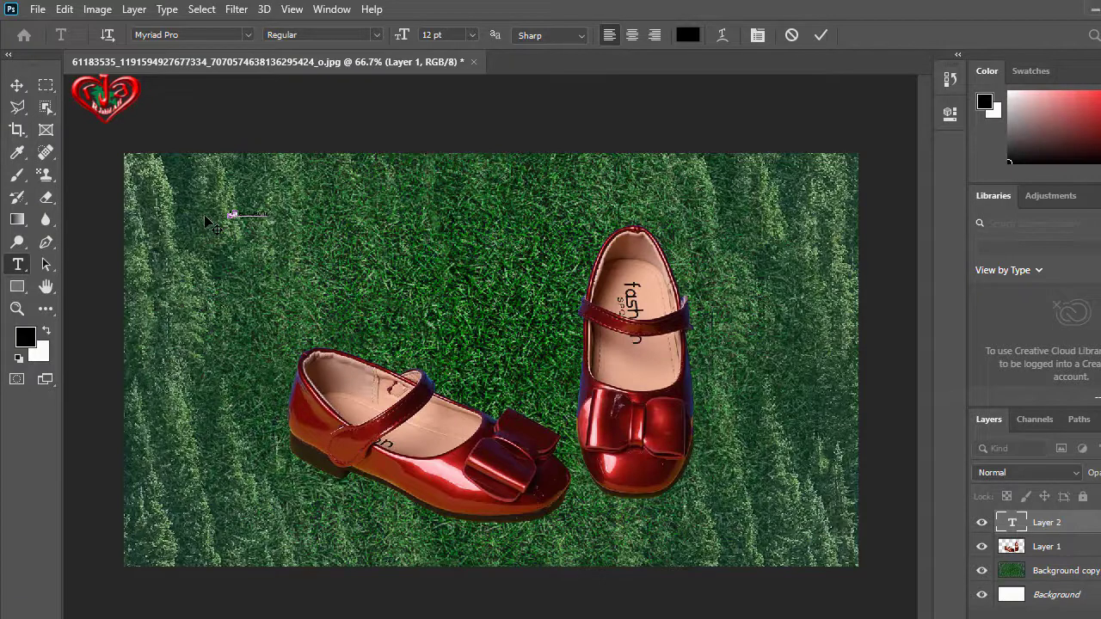
{"action": "key", "text": "ctrl+a"}
{"action": "left_click", "coordinate": [471, 37]}
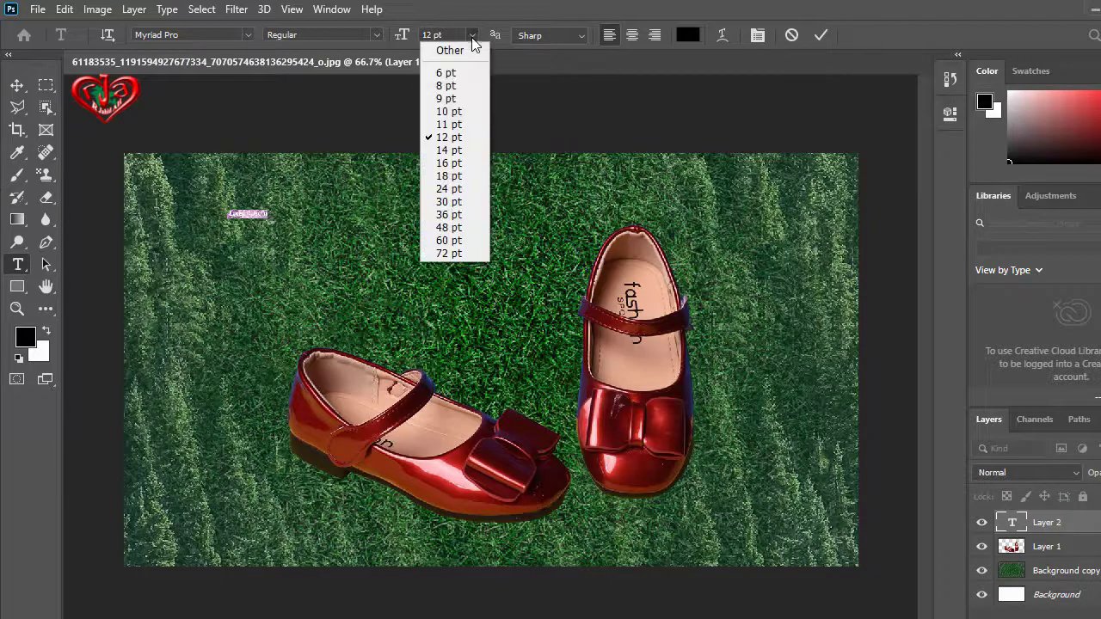
{"action": "left_click", "coordinate": [449, 227]}
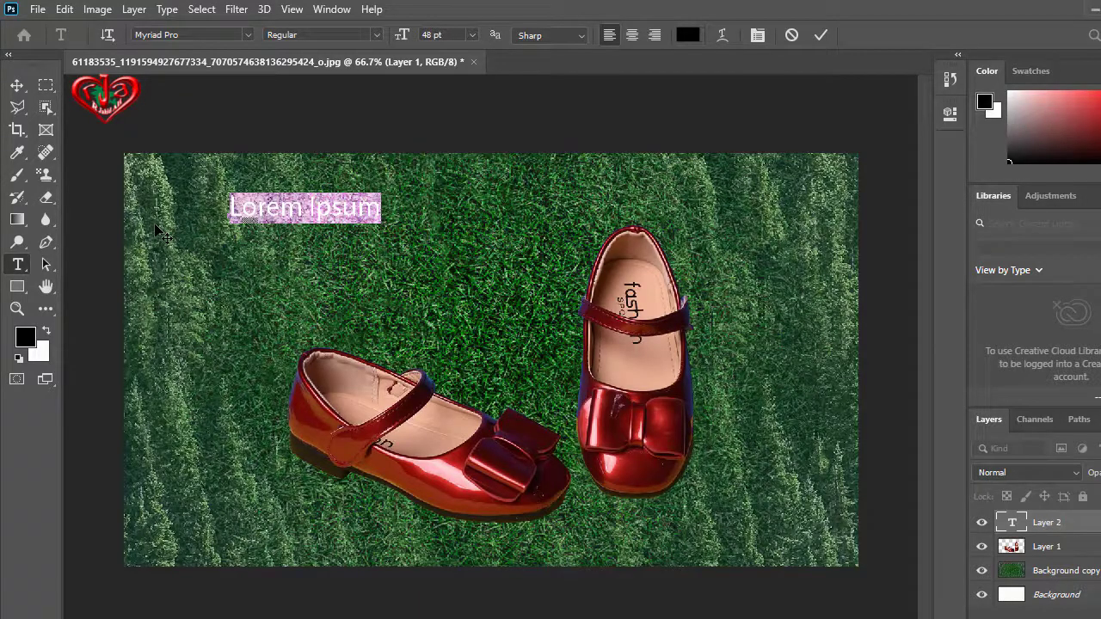
{"action": "type", "text": "Baby"}
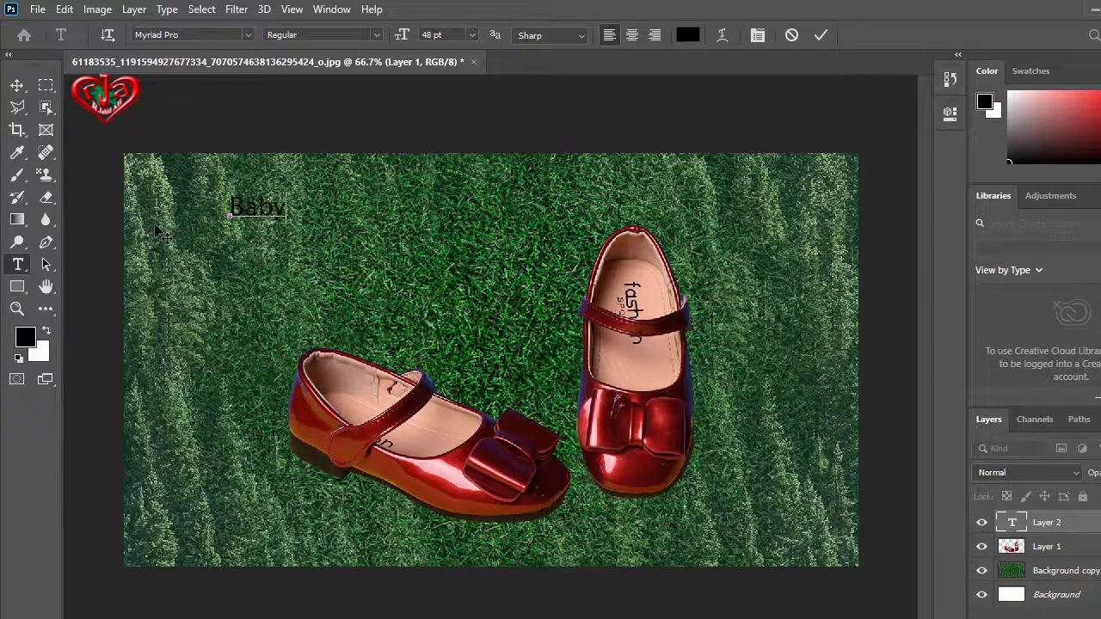
{"action": "type", "text": " Sh"}
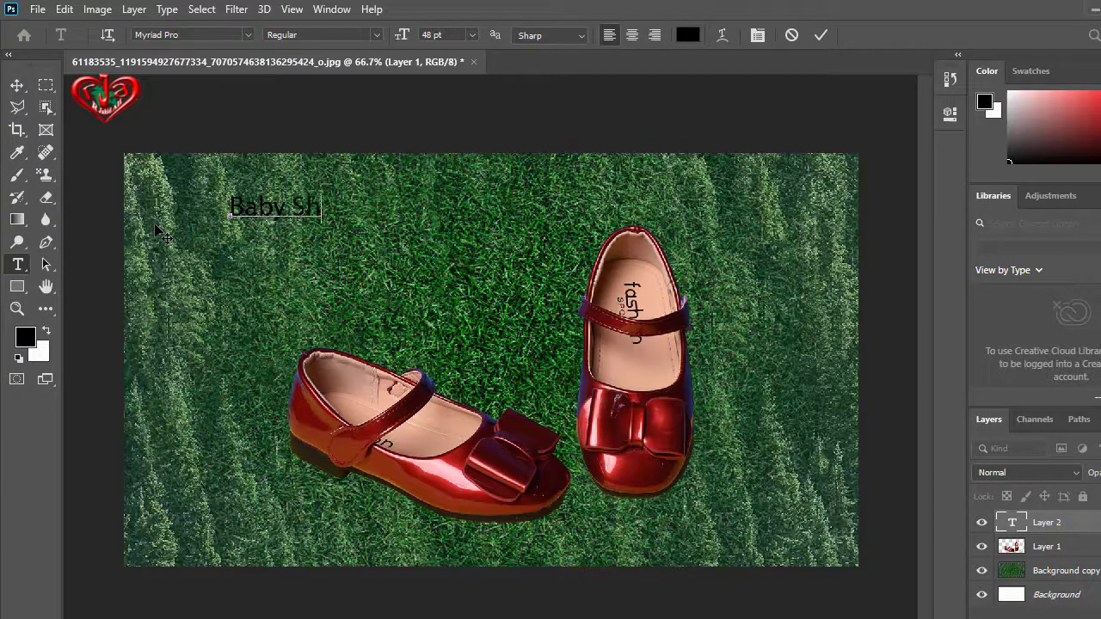
{"action": "type", "text": "oes"}
{"action": "left_click_drag", "start_coordinate": [363, 208], "coordinate": [204, 191]}
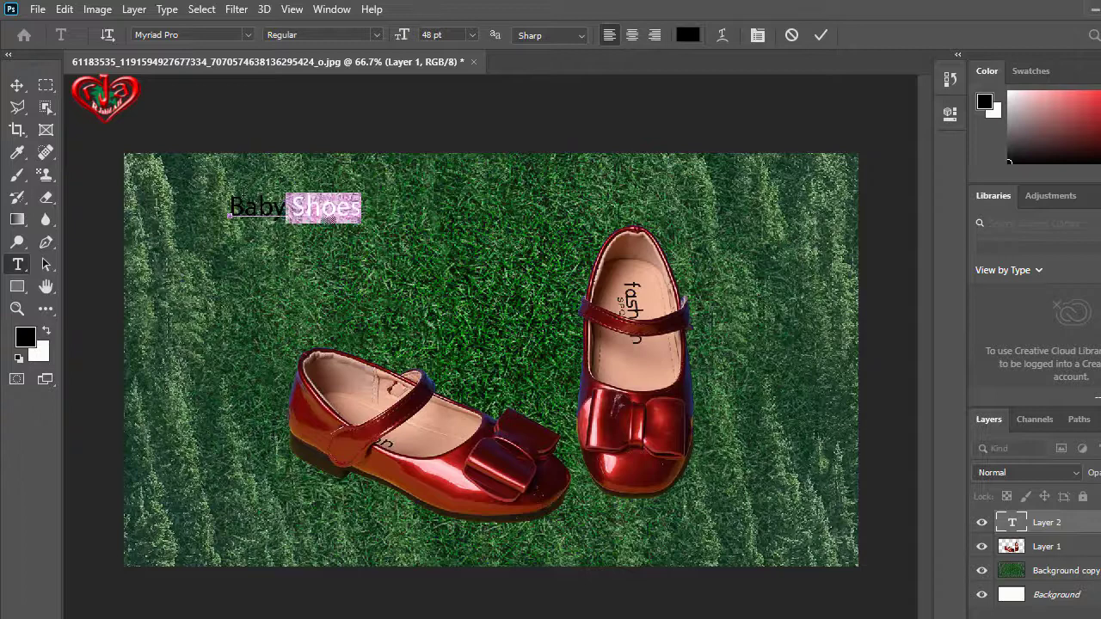
Step: Colour the 'Baby Shoes' text light pink (fac5cb), sampled from the shoes
{"action": "left_click", "coordinate": [693, 36]}
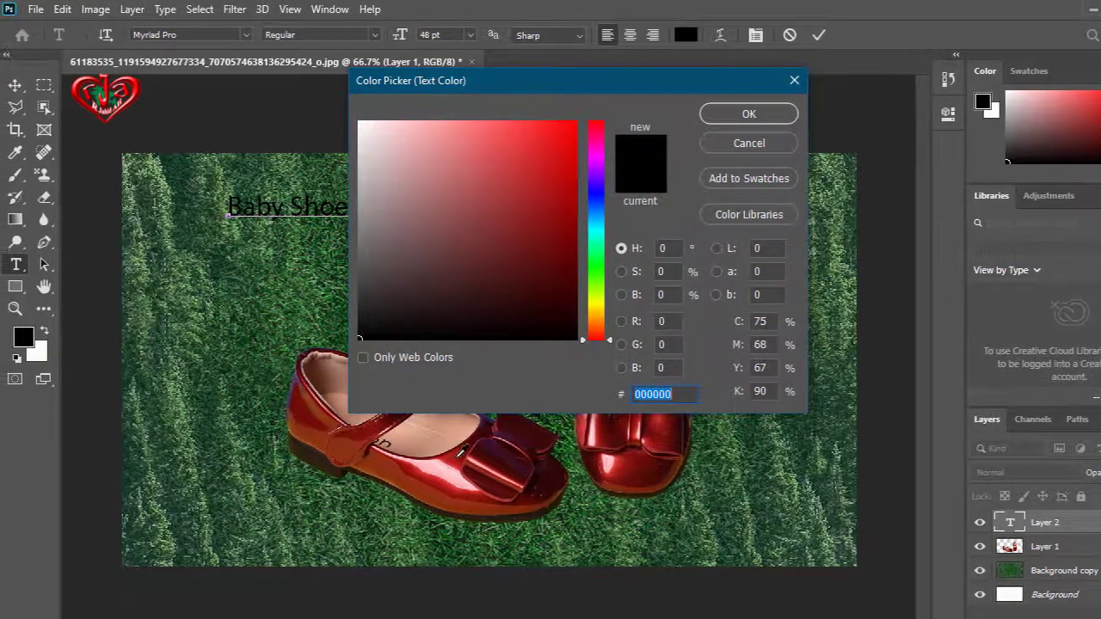
{"action": "left_click", "coordinate": [555, 214]}
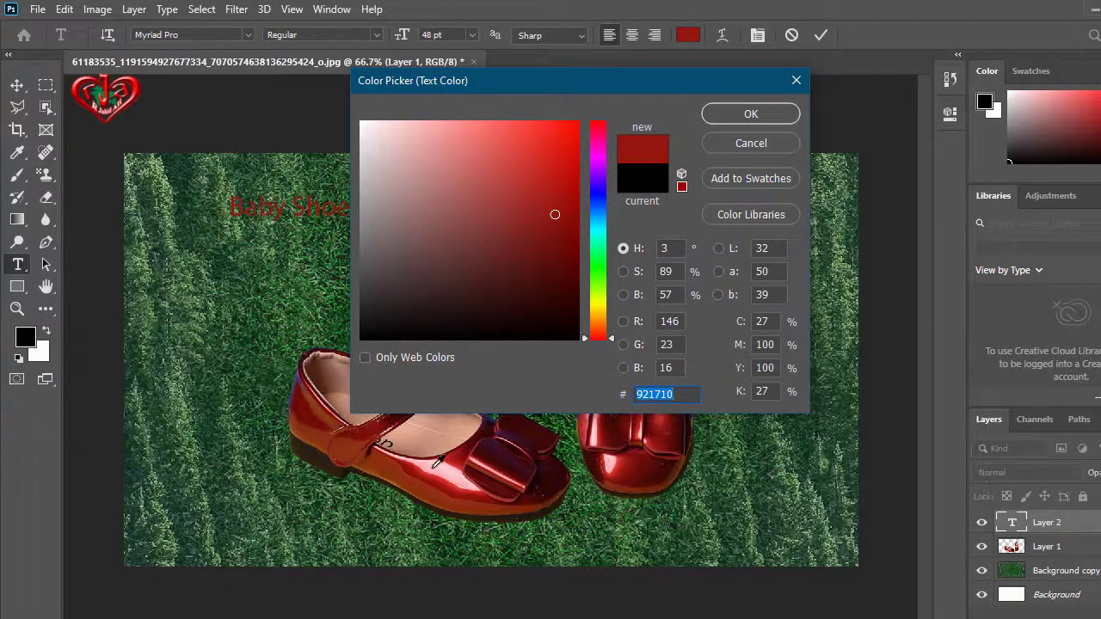
{"action": "type", "text": "fbc0c1"}
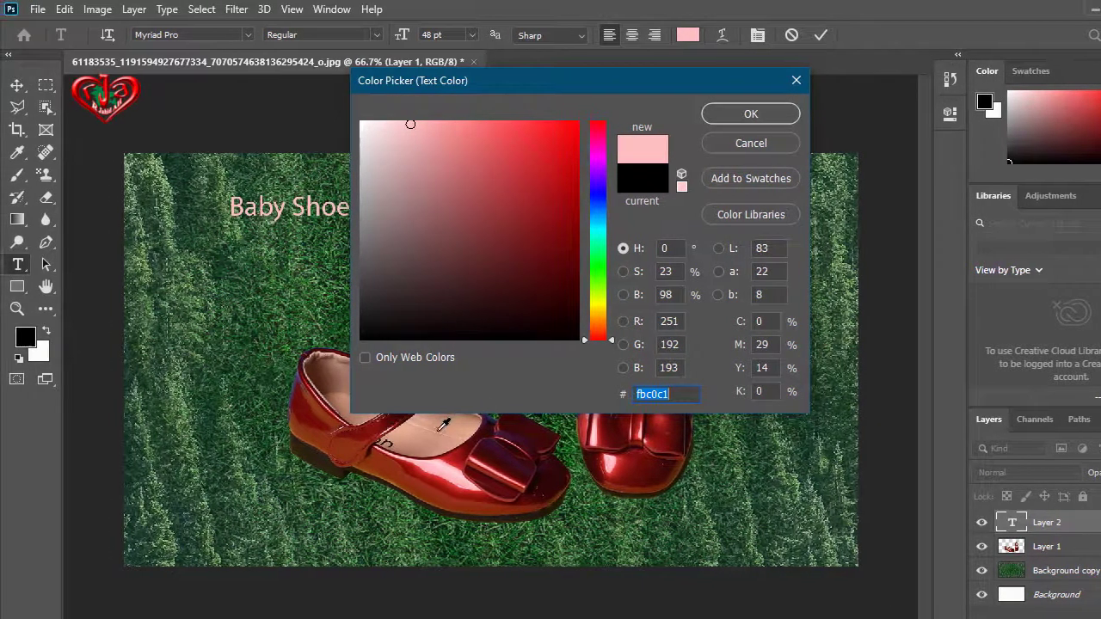
{"action": "left_click", "coordinate": [443, 427]}
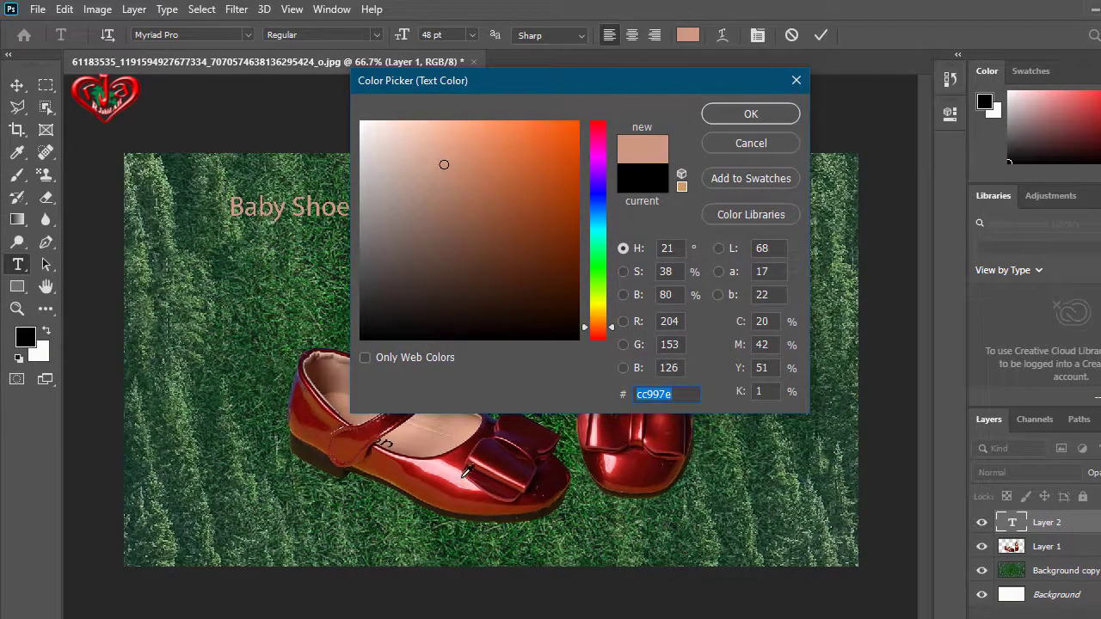
{"action": "left_click", "coordinate": [456, 463]}
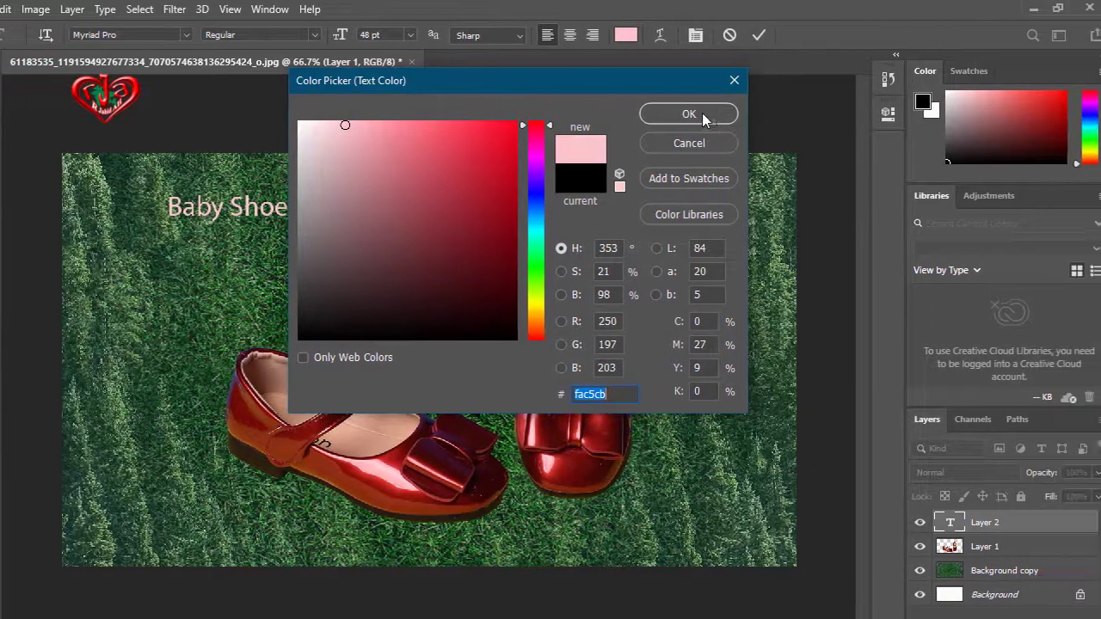
{"action": "left_click", "coordinate": [732, 114]}
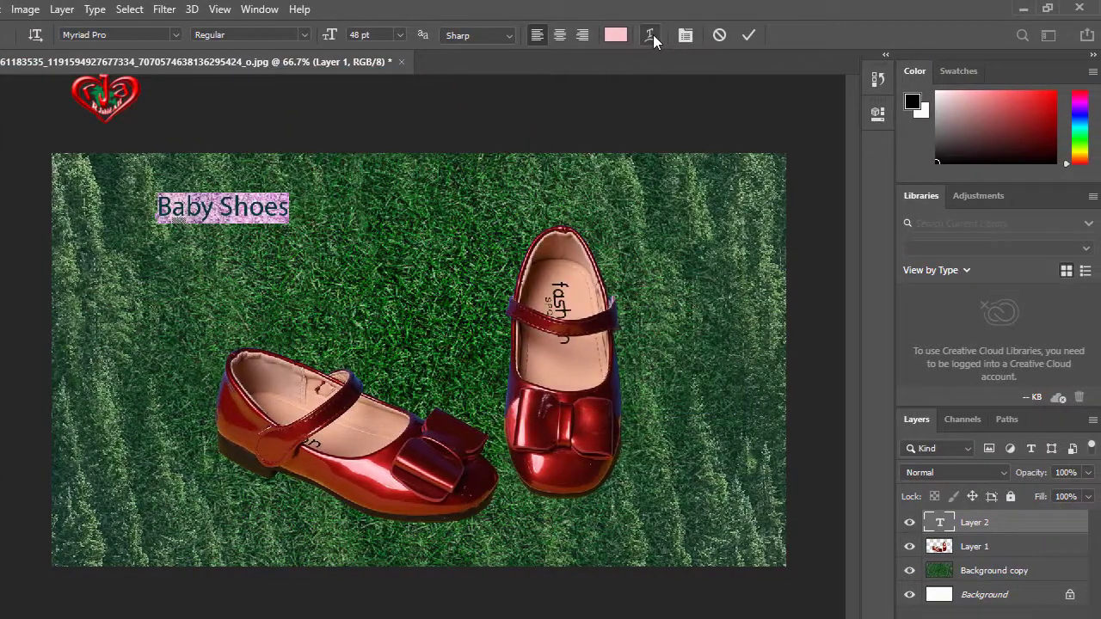
{"action": "left_click", "coordinate": [653, 34]}
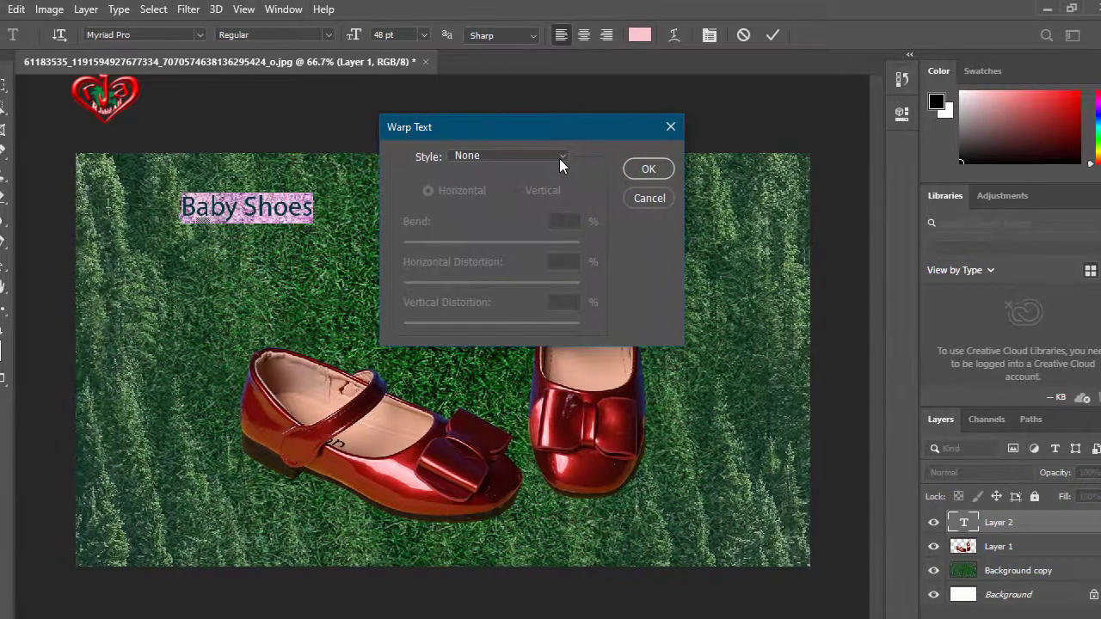
Step: Warp the title with the Arc style at a +24 bend
{"action": "left_click", "coordinate": [559, 158]}
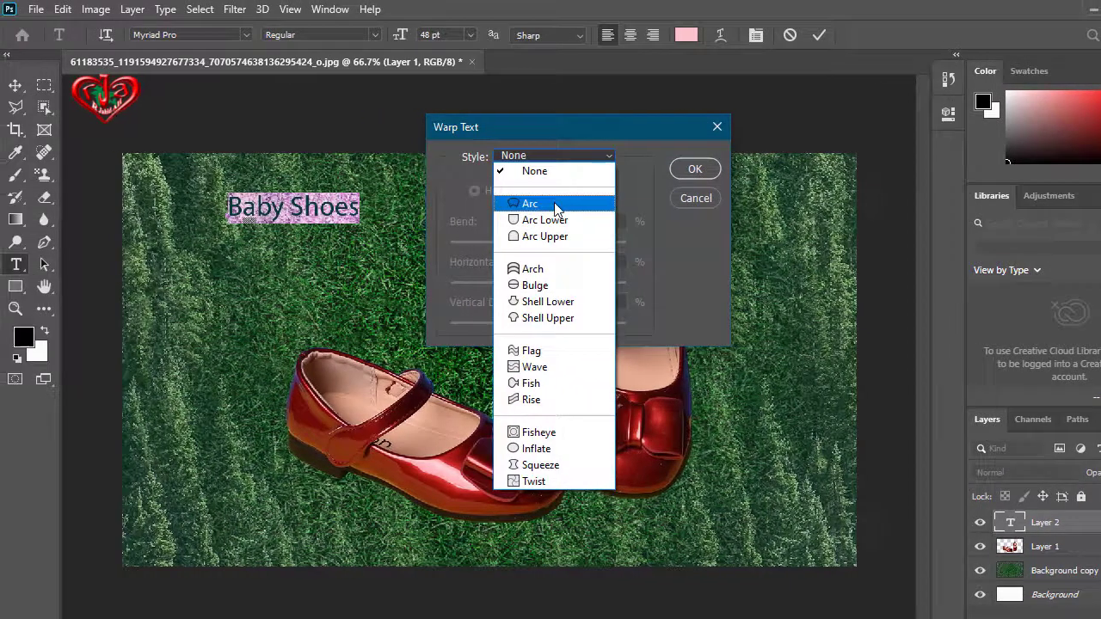
{"action": "left_click", "coordinate": [508, 203]}
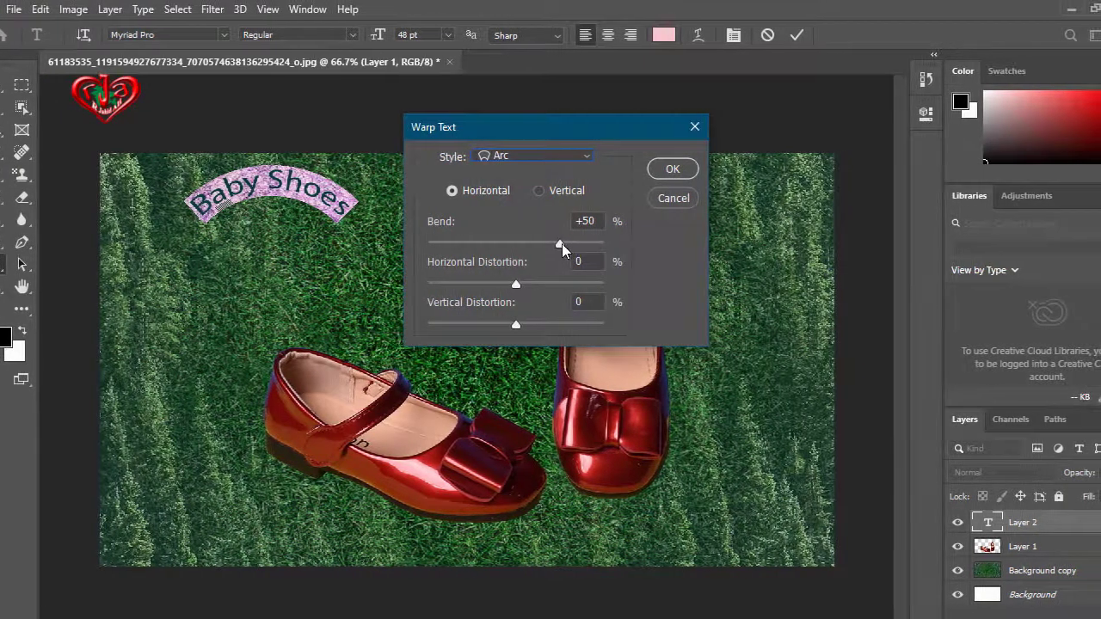
{"action": "left_click_drag", "start_coordinate": [561, 245], "coordinate": [537, 246]}
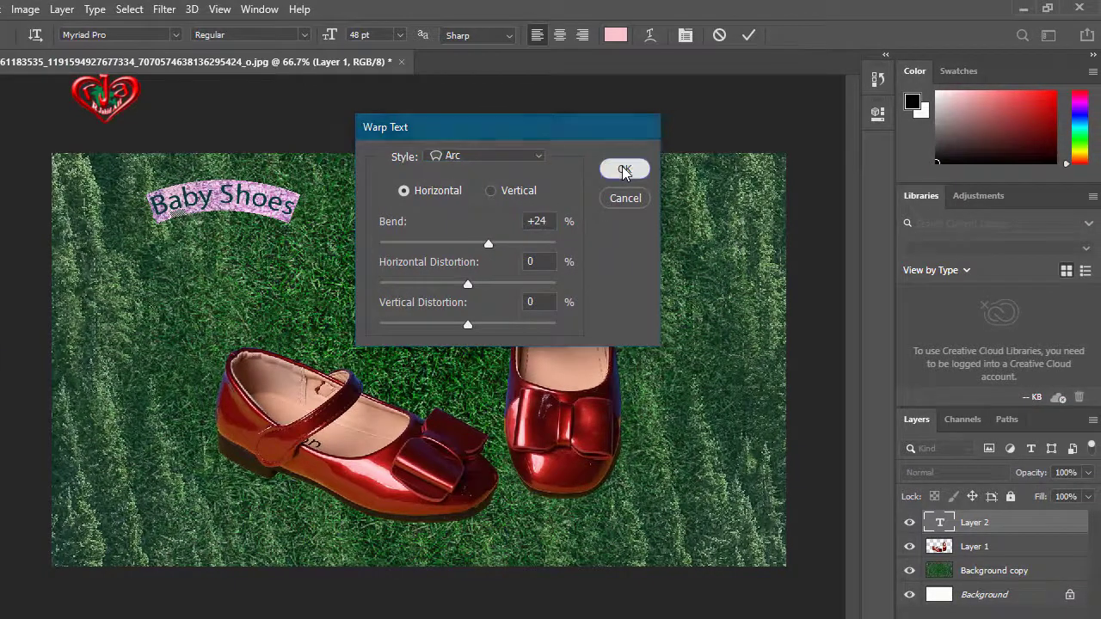
{"action": "left_click", "coordinate": [620, 168]}
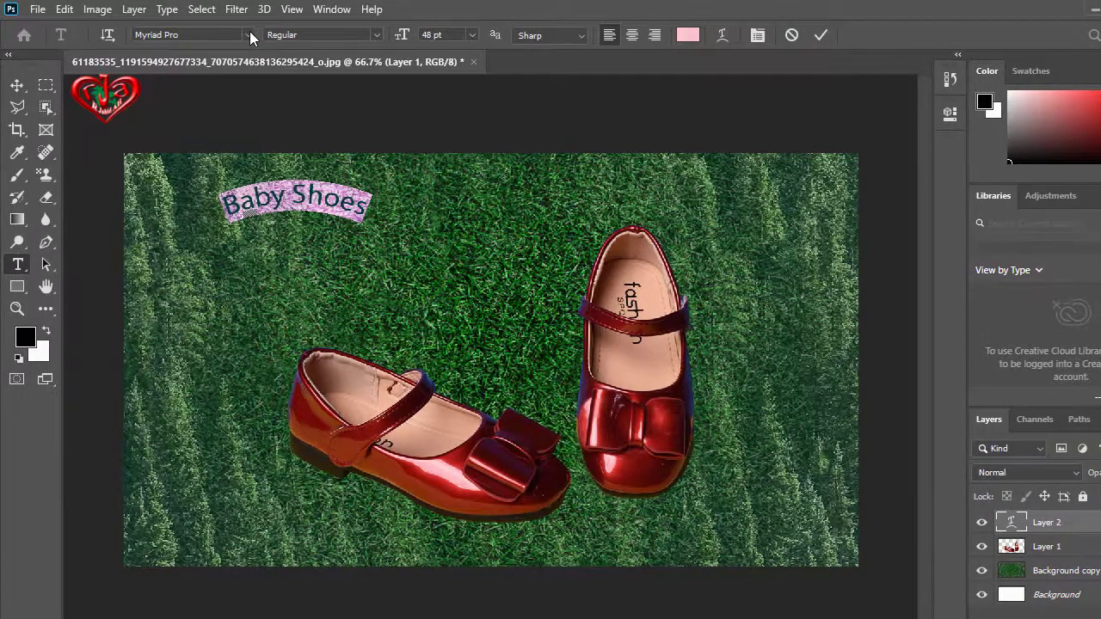
Step: Keep the title in Myriad Pro, commit the text layer, and choose the Direct Selection tool
{"action": "left_click", "coordinate": [248, 33]}
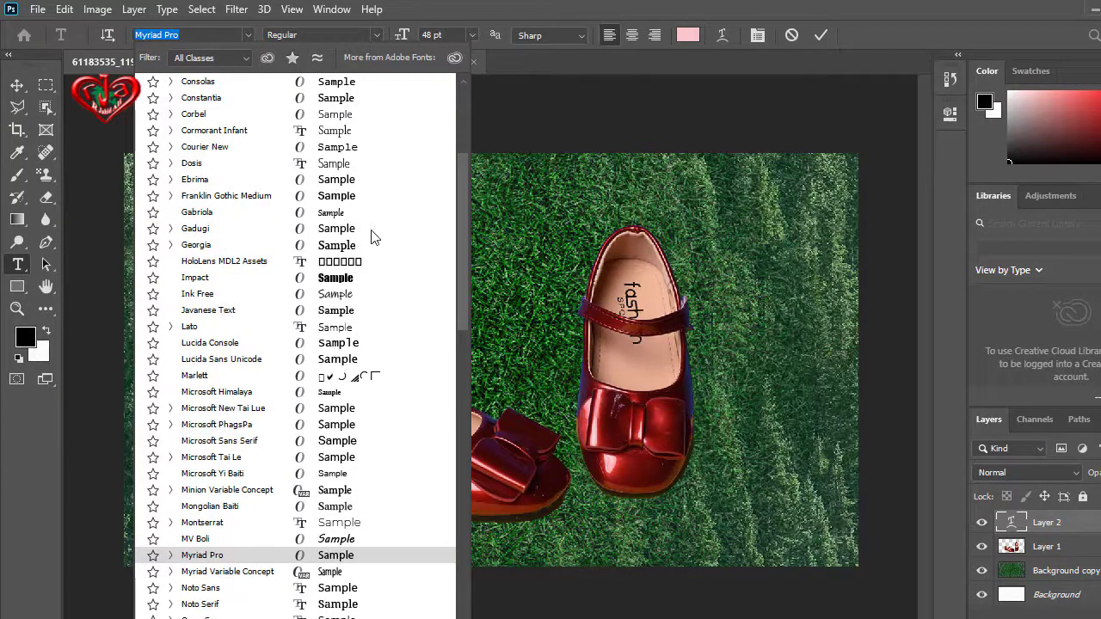
{"action": "type", "text": "Javanese Text"}
{"action": "key", "text": "Escape"}
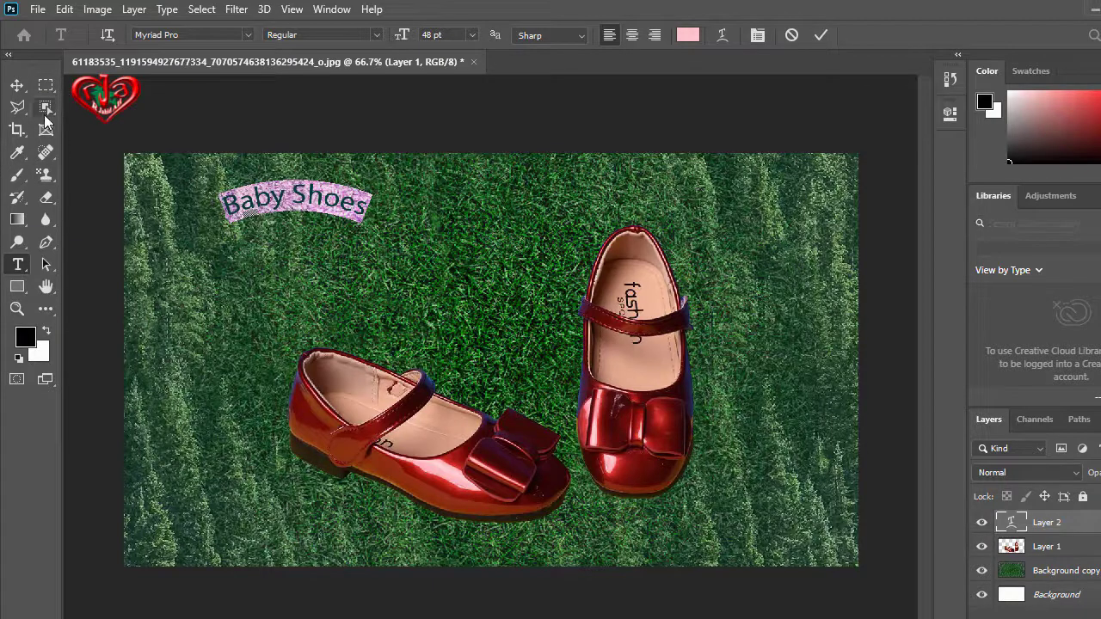
{"action": "left_click", "coordinate": [45, 264]}
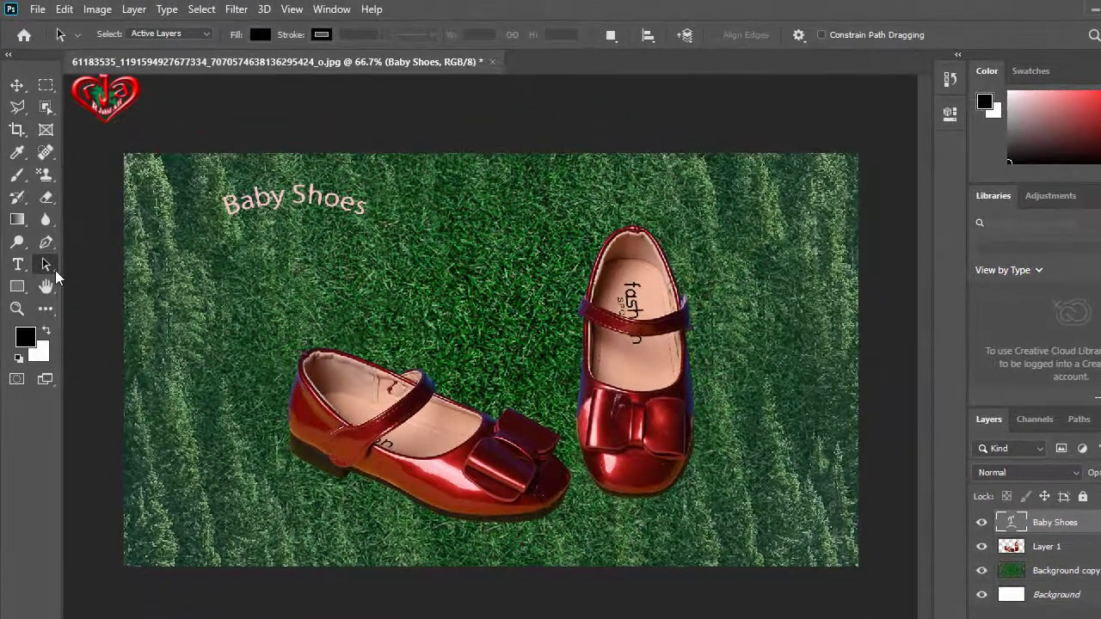
{"action": "right_click", "coordinate": [55, 270]}
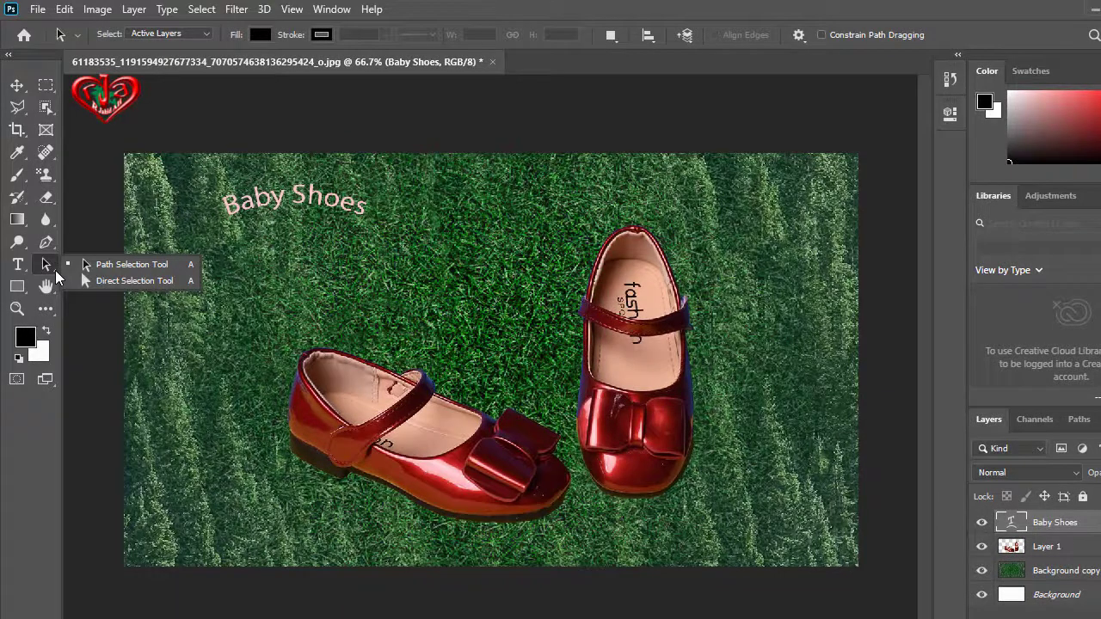
{"action": "left_click", "coordinate": [108, 281]}
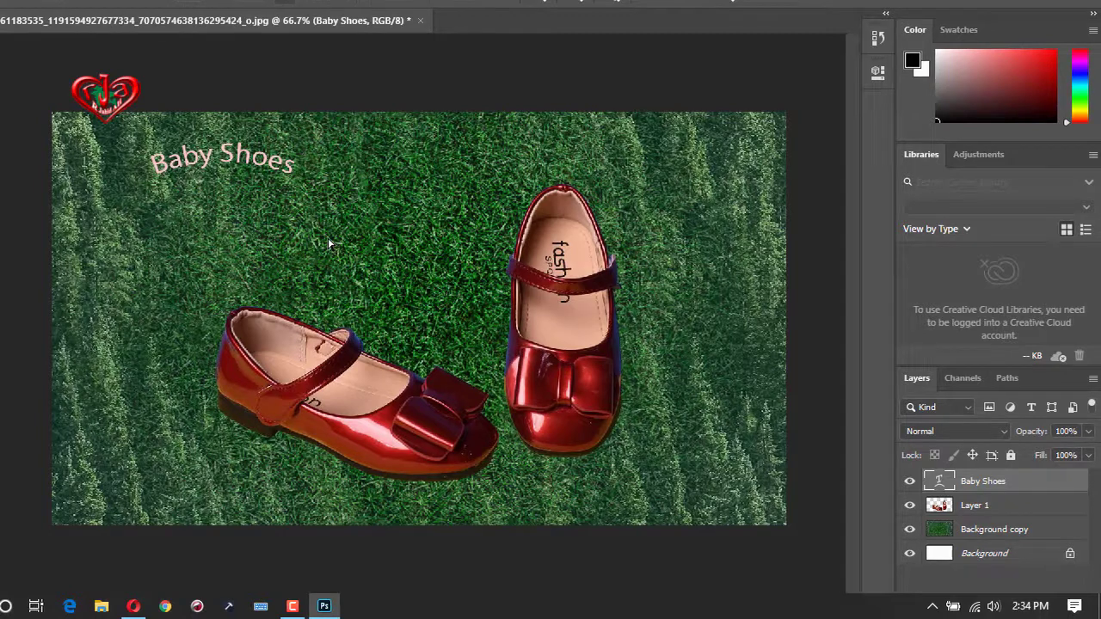
Step: Scale the 'Baby Shoes' title up several times so it spans the middle over the right shoe
{"action": "key", "text": "ctrl+t"}
{"action": "left_click_drag", "start_coordinate": [309, 201], "coordinate": [483, 221]}
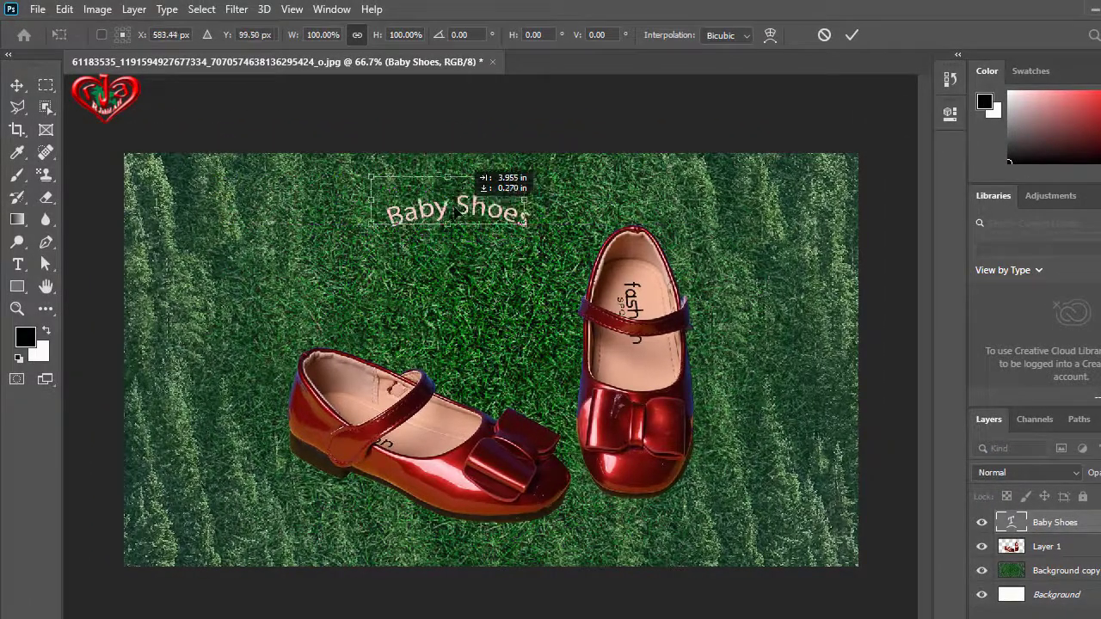
{"action": "left_click_drag", "start_coordinate": [482, 221], "coordinate": [379, 208]}
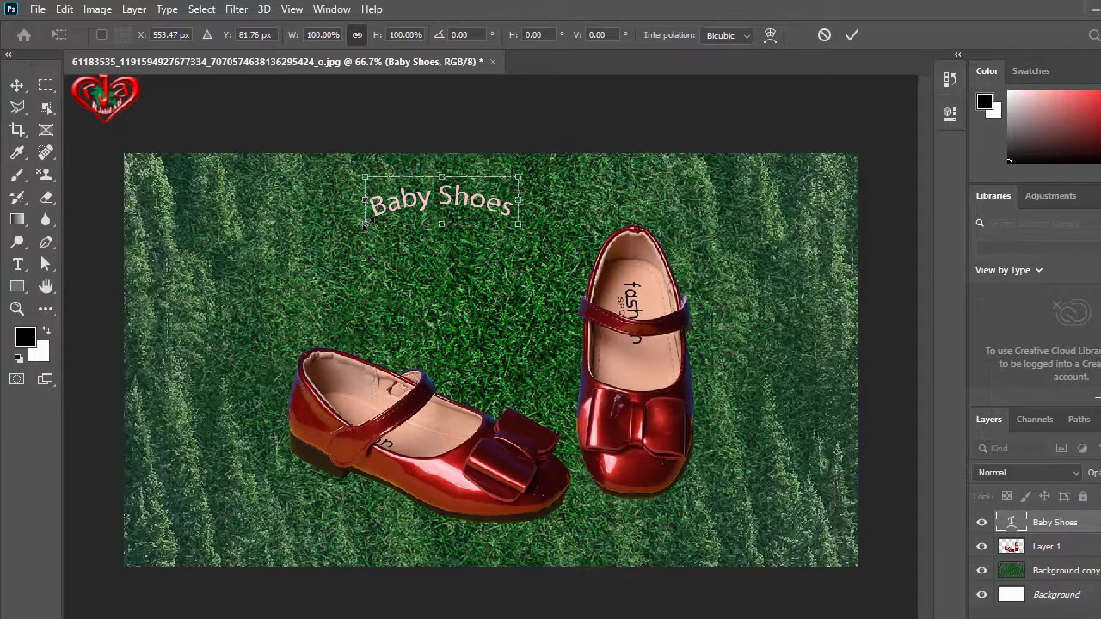
{"action": "left_click_drag", "start_coordinate": [364, 225], "coordinate": [255, 278]}
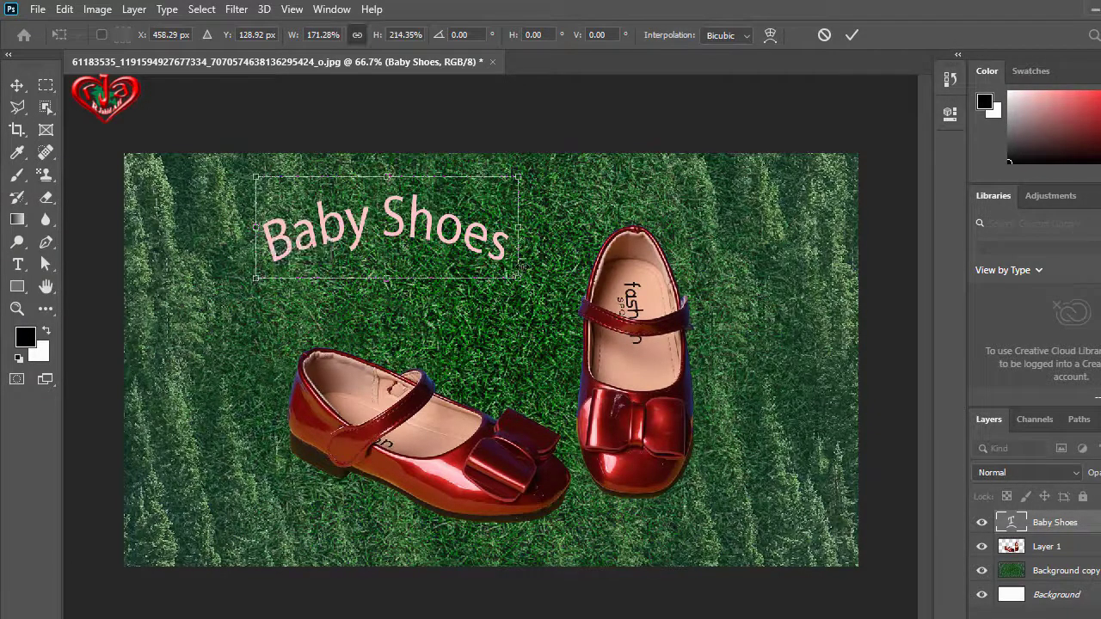
{"action": "left_click_drag", "start_coordinate": [517, 277], "coordinate": [696, 398]}
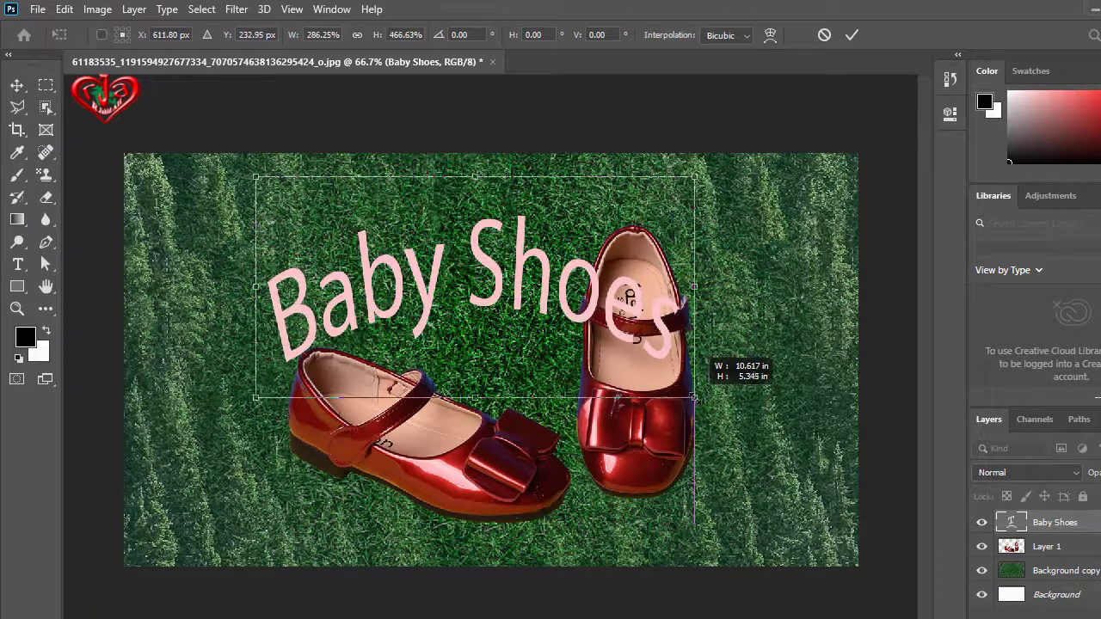
{"action": "left_click_drag", "start_coordinate": [257, 176], "coordinate": [201, 168]}
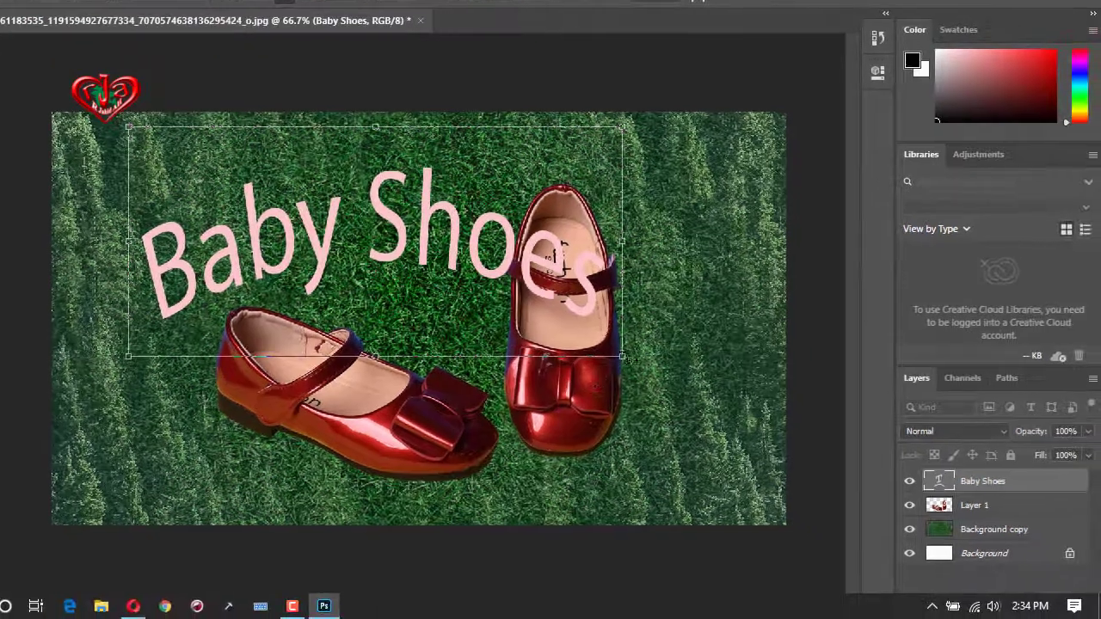
{"action": "left_click_drag", "start_coordinate": [622, 355], "coordinate": [673, 401]}
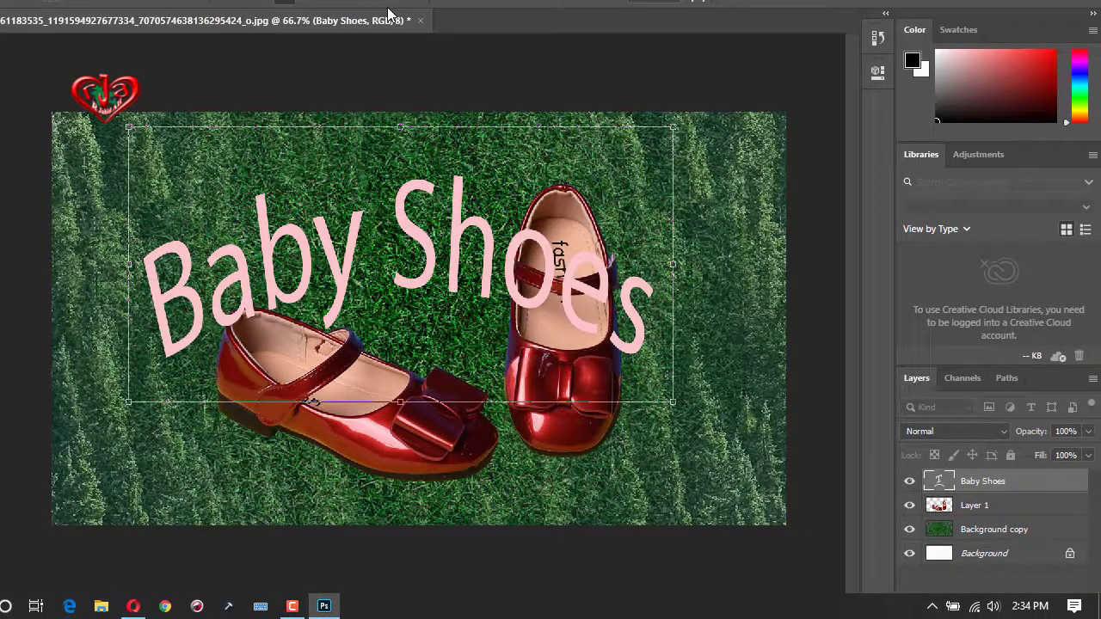
{"action": "key", "text": "Return"}
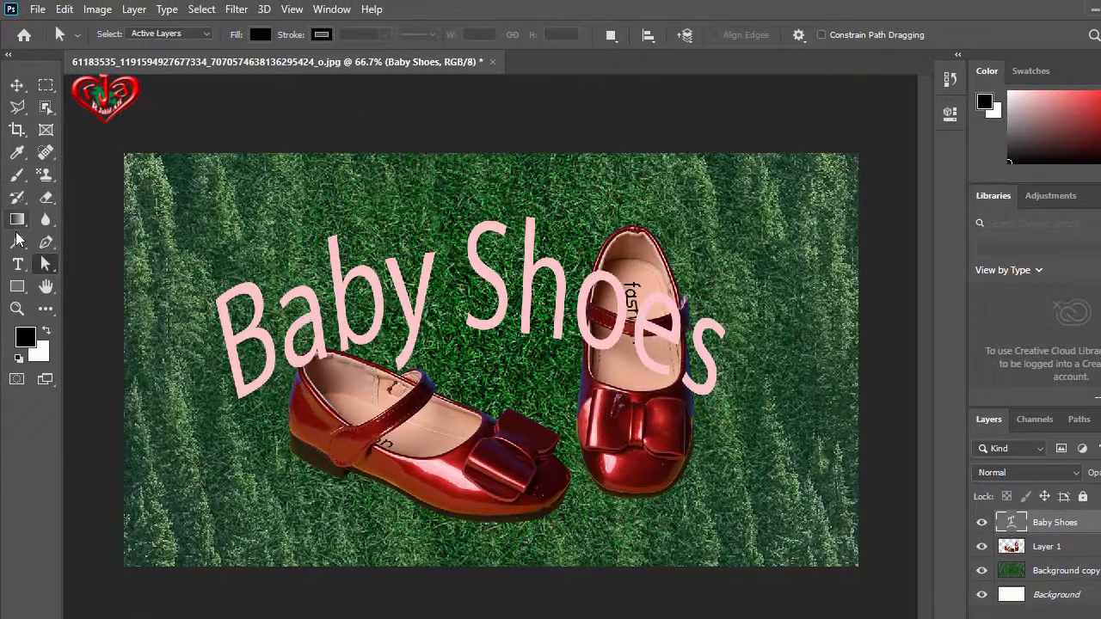
Step: Reduce the title's Arc warp bend from +24 to +11%
{"action": "left_click", "coordinate": [18, 265]}
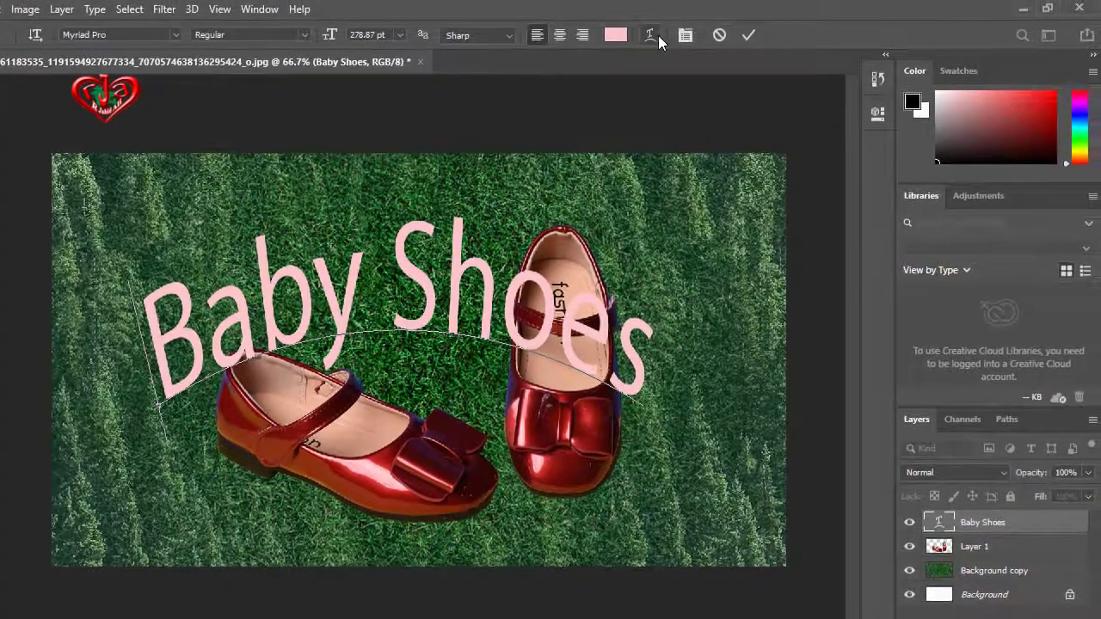
{"action": "left_click", "coordinate": [656, 35]}
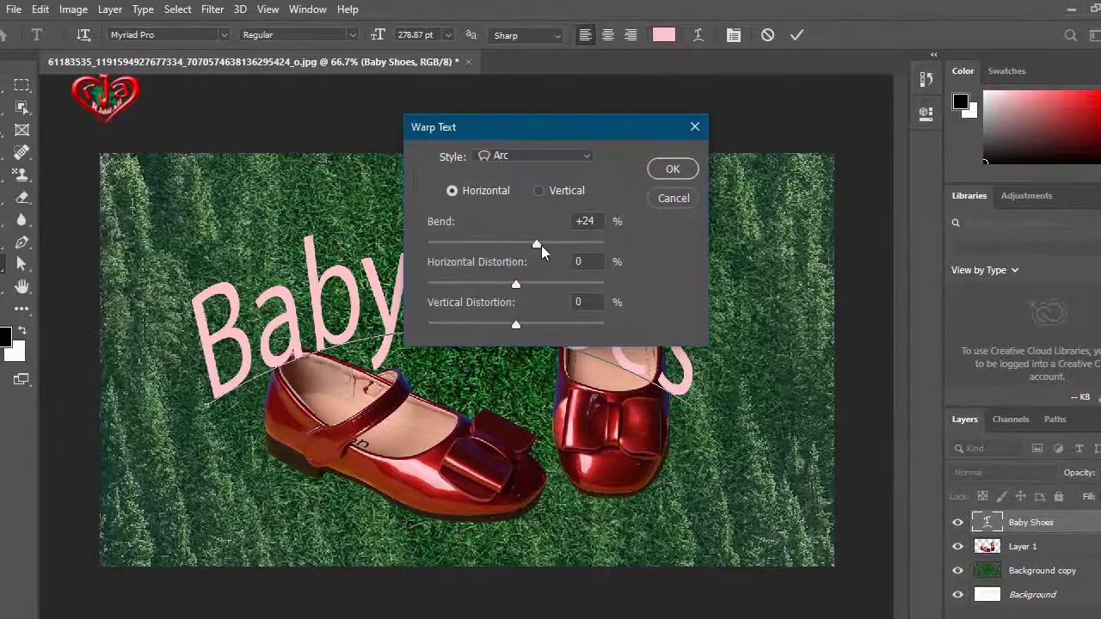
{"action": "left_click_drag", "start_coordinate": [541, 246], "coordinate": [526, 246]}
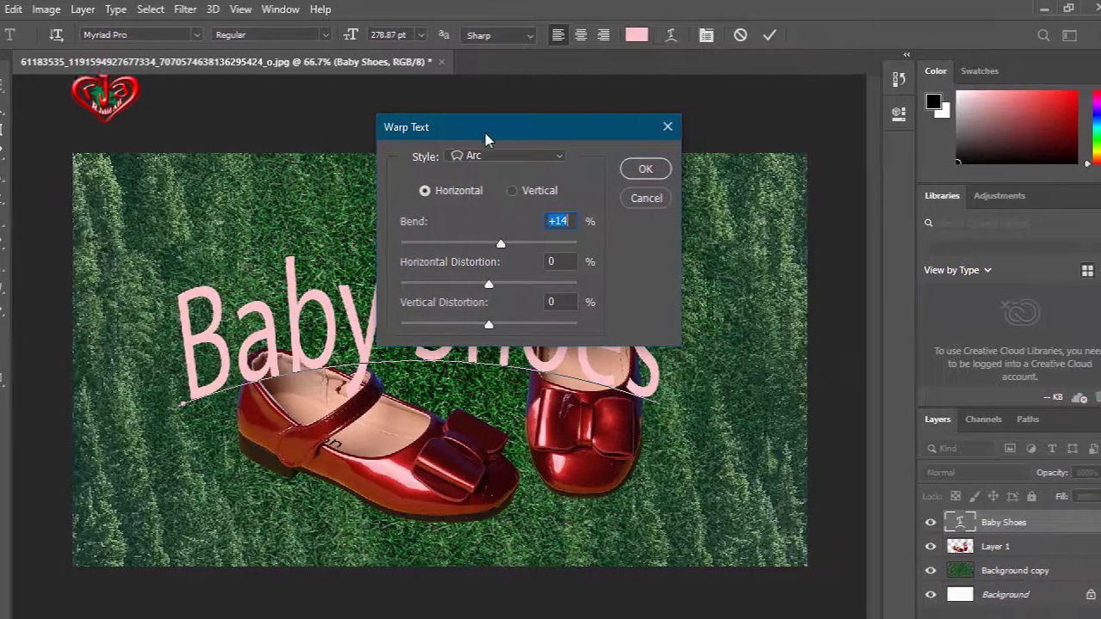
{"action": "mouse_move", "coordinate": [482, 129]}
{"action": "left_mouse_down"}
{"action": "mouse_move", "coordinate": [701, 121]}
{"action": "mouse_move", "coordinate": [828, 77]}
{"action": "left_mouse_up"}
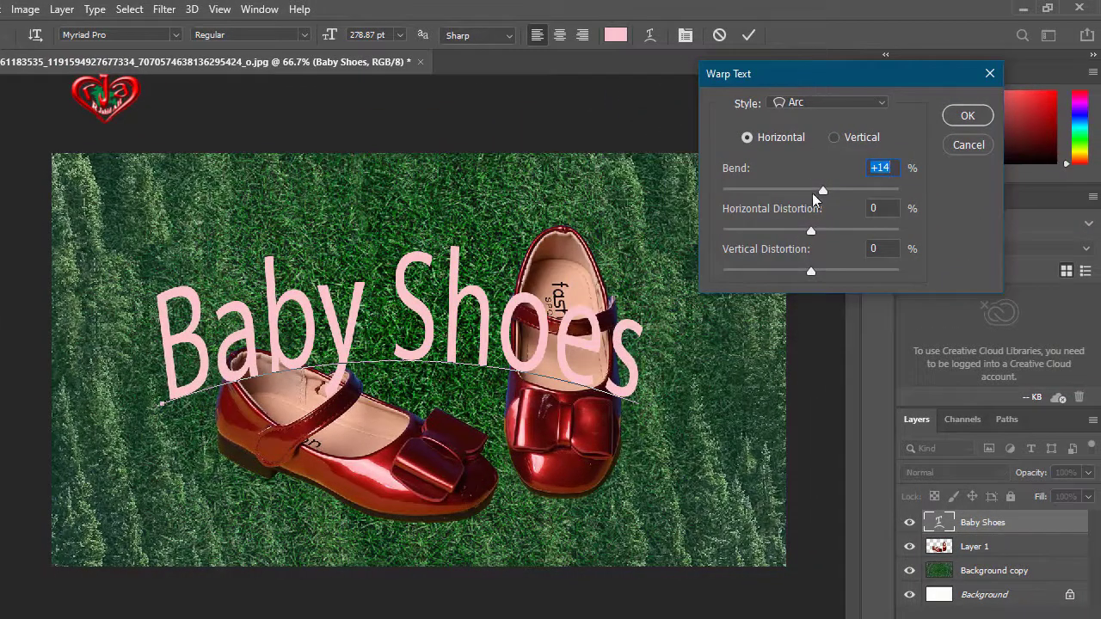
{"action": "mouse_move", "coordinate": [822, 191]}
{"action": "left_mouse_down"}
{"action": "mouse_move", "coordinate": [809, 191]}
{"action": "mouse_move", "coordinate": [821, 191]}
{"action": "left_mouse_up"}
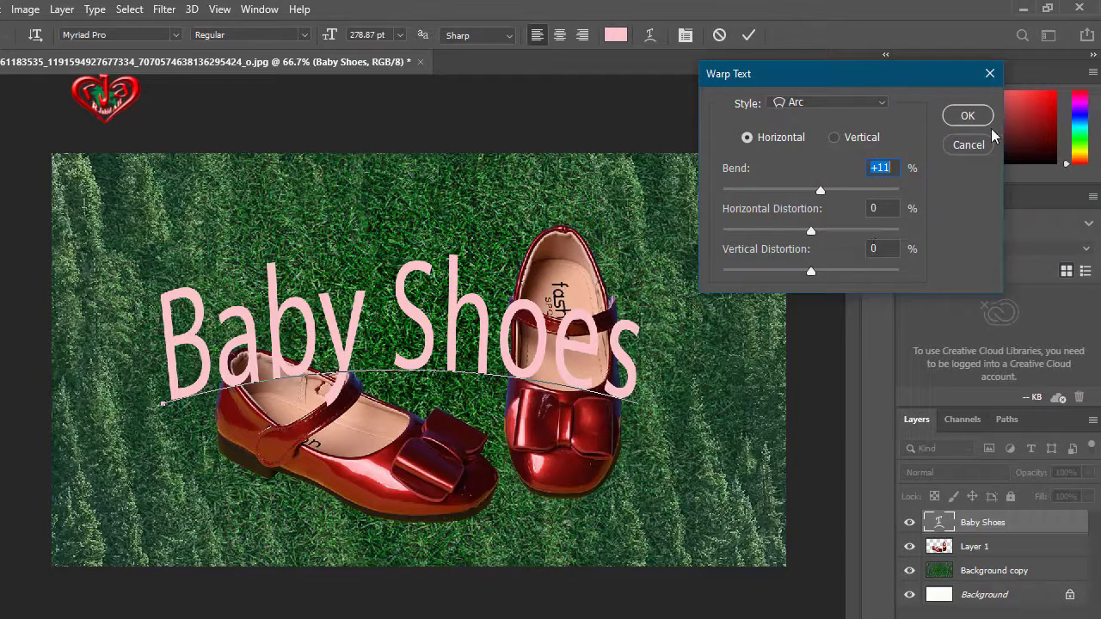
{"action": "left_click", "coordinate": [968, 115]}
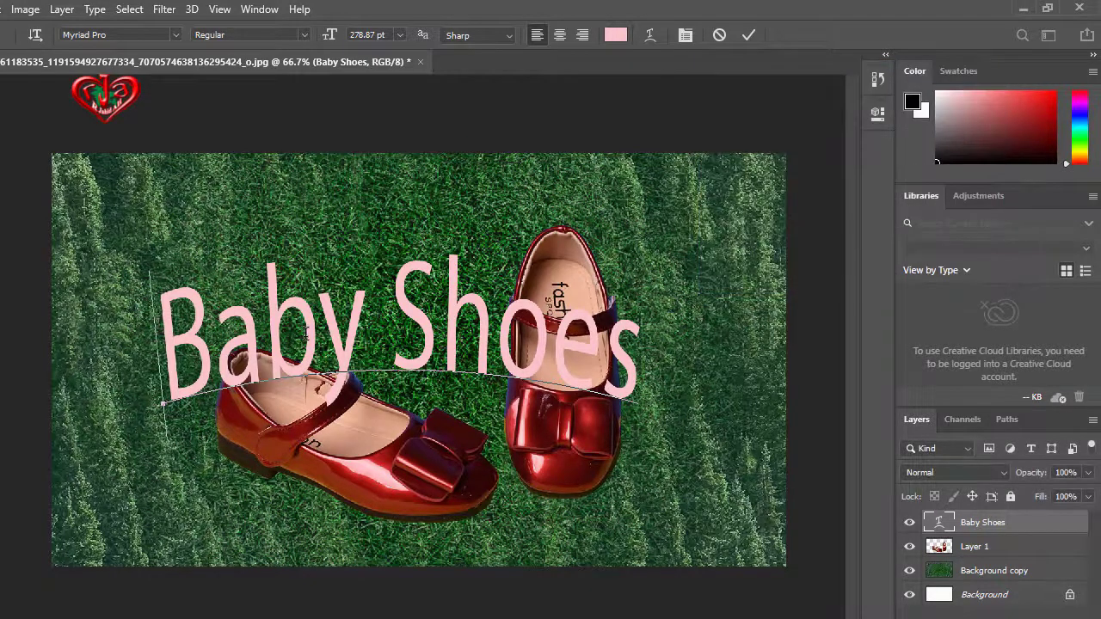
Step: Open the Character panel, select all the title text, and exit text editing
{"action": "key", "text": "ctrl+t"}
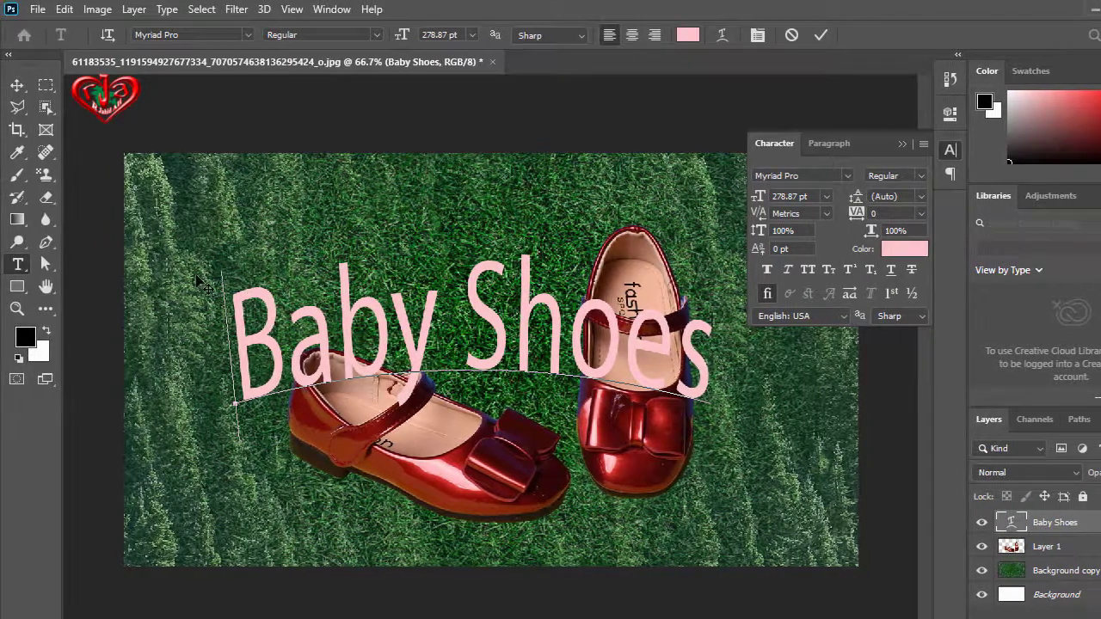
{"action": "mouse_move", "coordinate": [236, 327]}
{"action": "left_mouse_down"}
{"action": "mouse_move", "coordinate": [481, 340]}
{"action": "mouse_move", "coordinate": [792, 379]}
{"action": "left_mouse_up"}
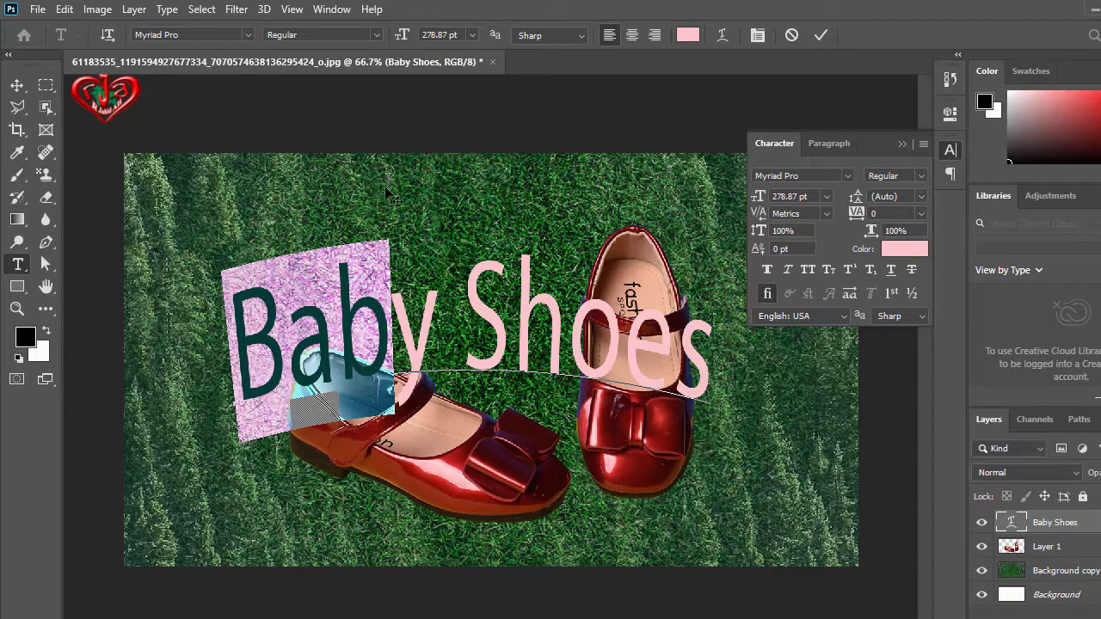
{"action": "left_click", "coordinate": [46, 265]}
{"action": "right_click", "coordinate": [46, 265]}
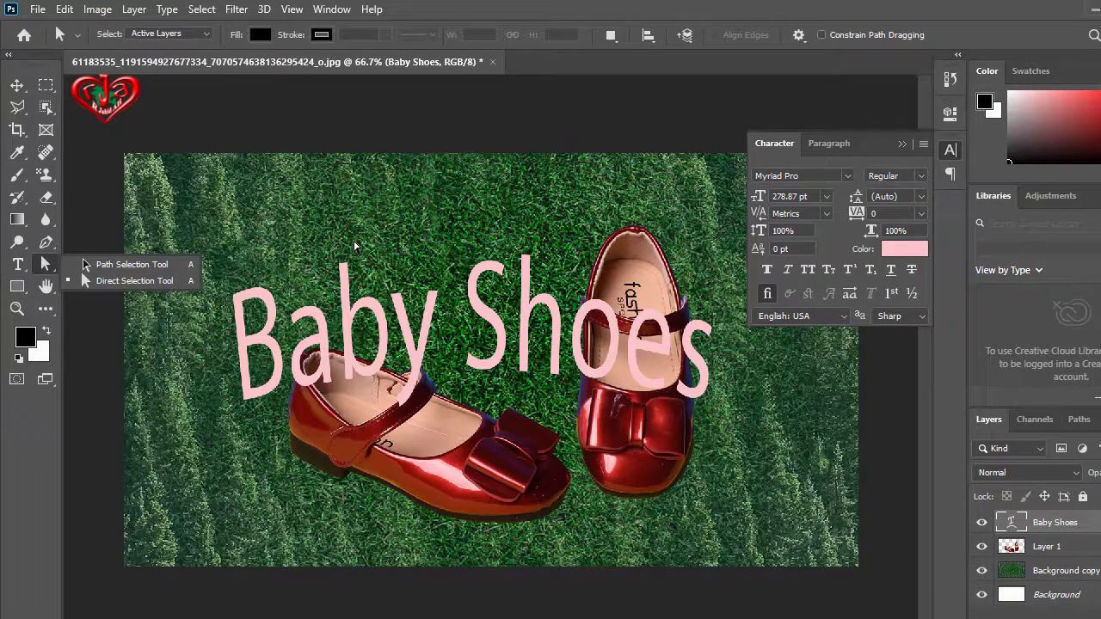
Step: Squash the title shorter and centre it across the top of the grass above the shoes
{"action": "key", "text": "ctrl+t"}
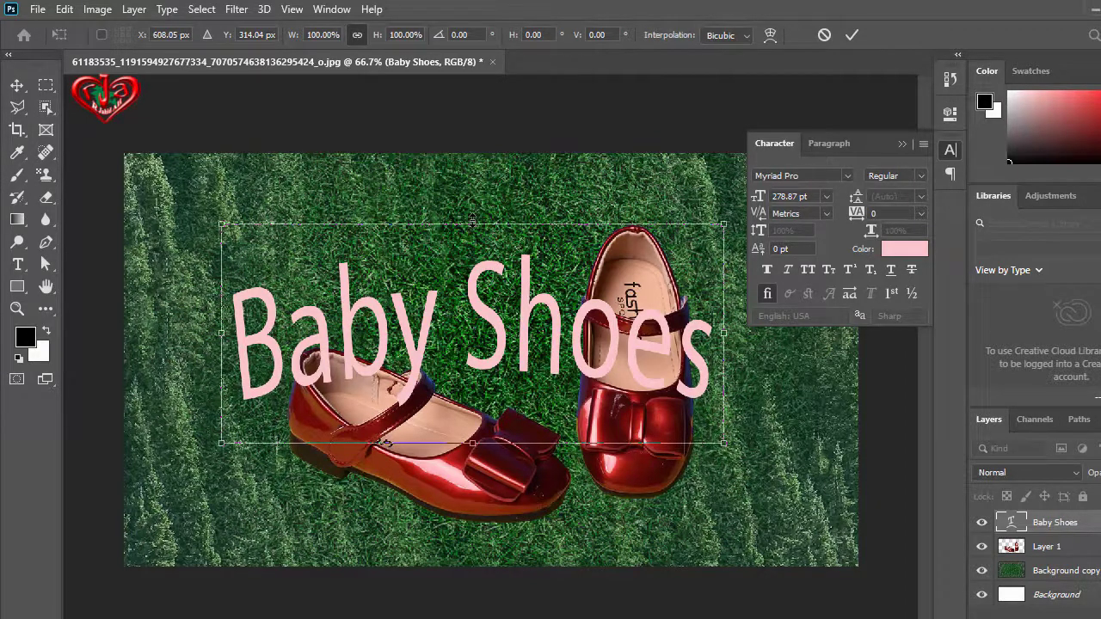
{"action": "left_click_drag", "start_coordinate": [472, 222], "coordinate": [471, 330]}
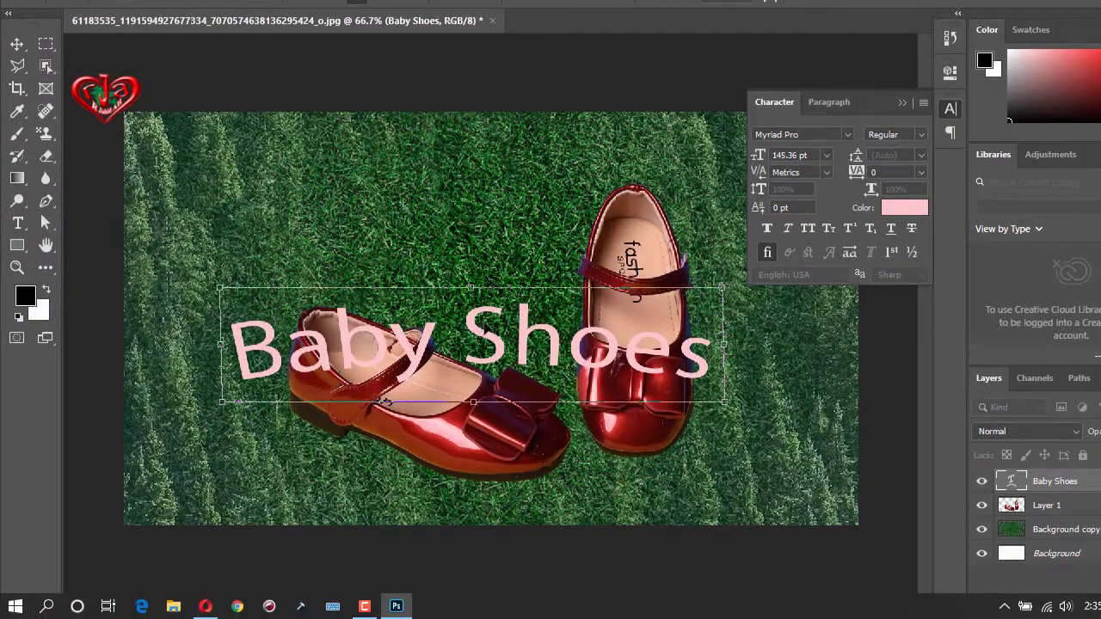
{"action": "left_click_drag", "start_coordinate": [487, 329], "coordinate": [496, 150]}
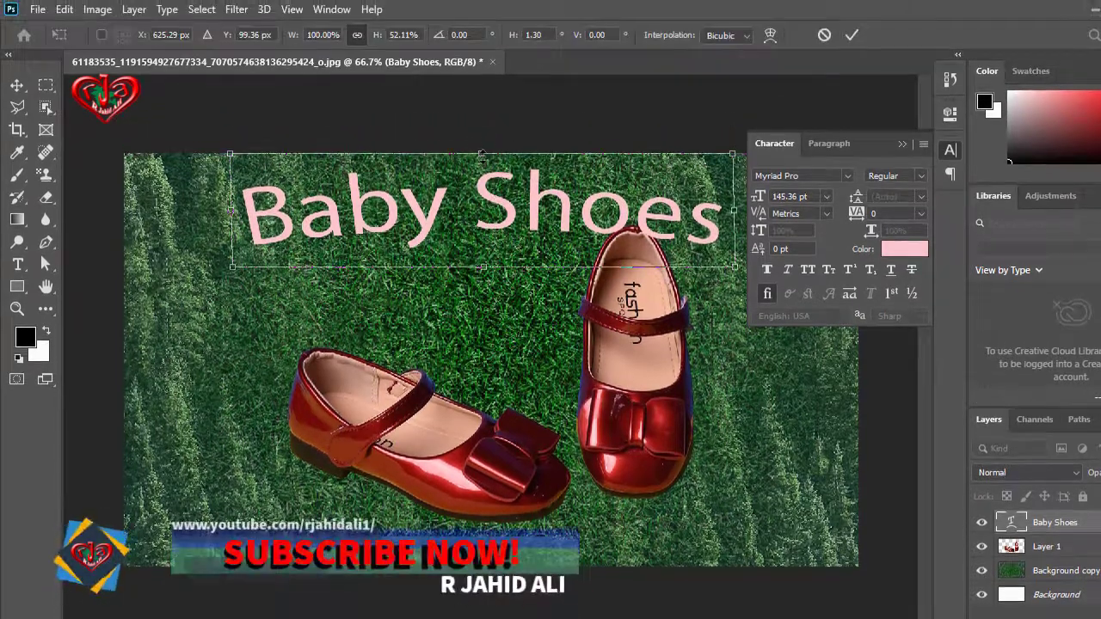
{"action": "left_click_drag", "start_coordinate": [483, 155], "coordinate": [487, 190]}
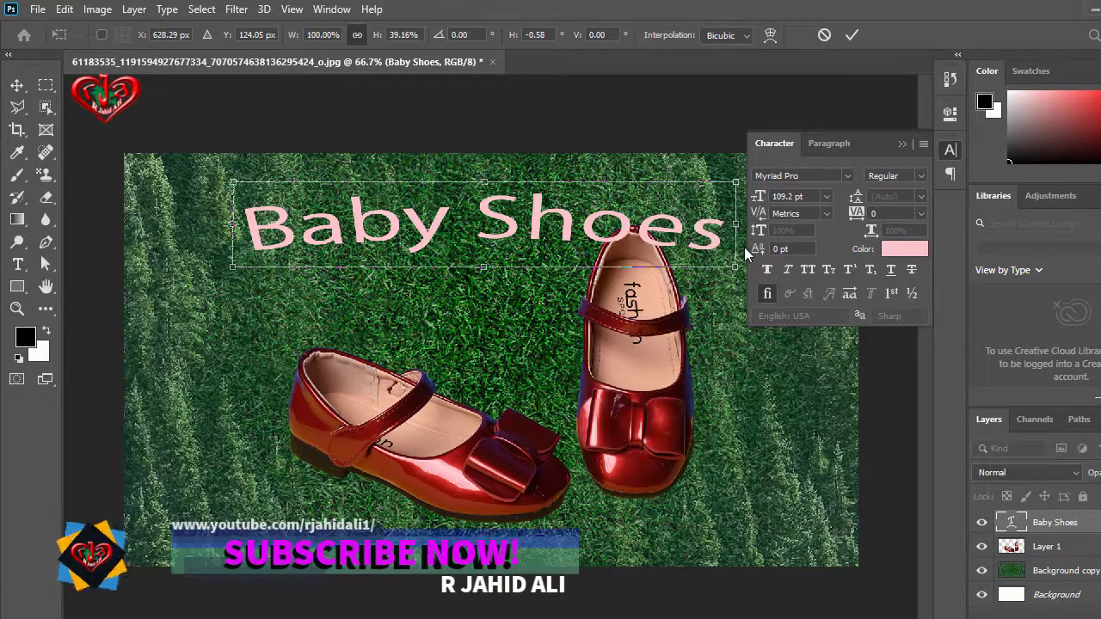
{"action": "mouse_move", "coordinate": [534, 234]}
{"action": "left_mouse_down"}
{"action": "mouse_move", "coordinate": [538, 215]}
{"action": "mouse_move", "coordinate": [516, 204]}
{"action": "mouse_move", "coordinate": [547, 206]}
{"action": "left_mouse_up"}
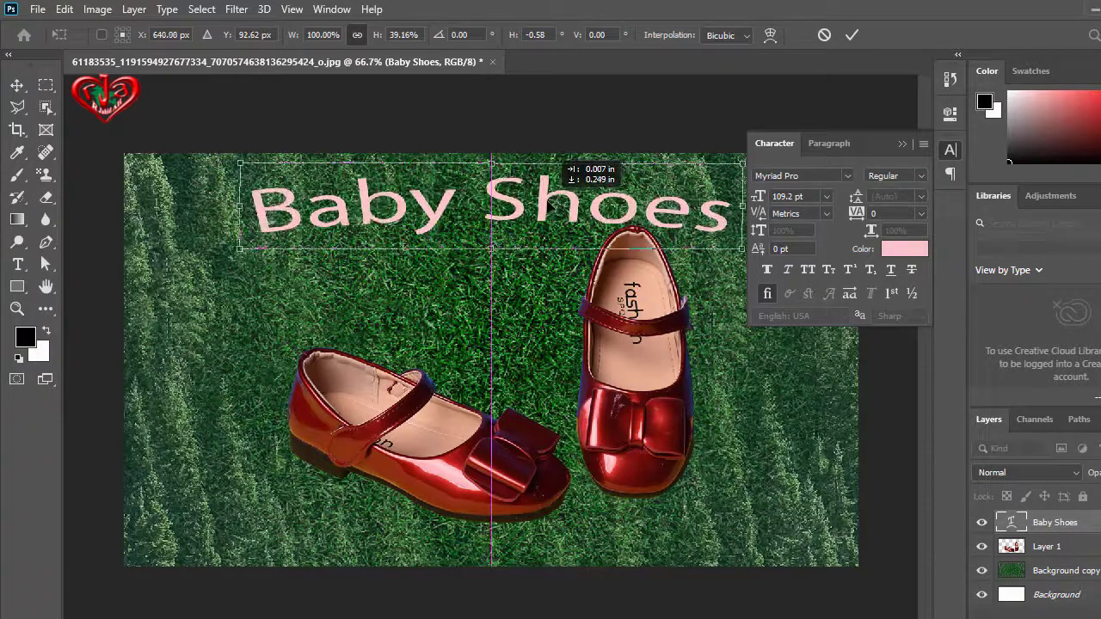
{"action": "left_click_drag", "start_coordinate": [551, 209], "coordinate": [550, 209]}
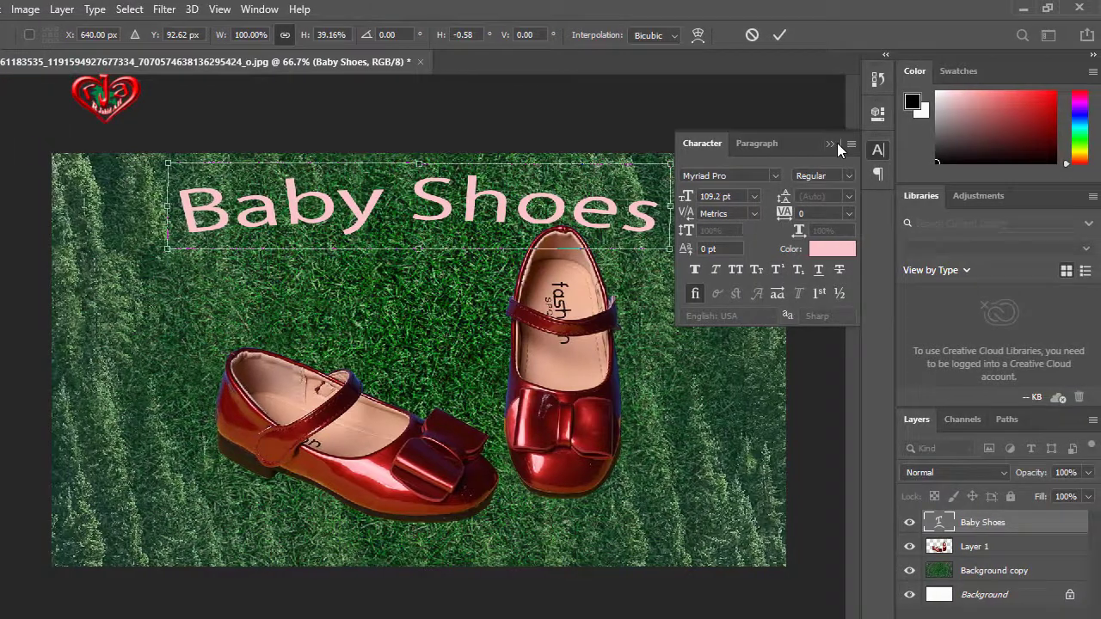
{"action": "left_click", "coordinate": [835, 143]}
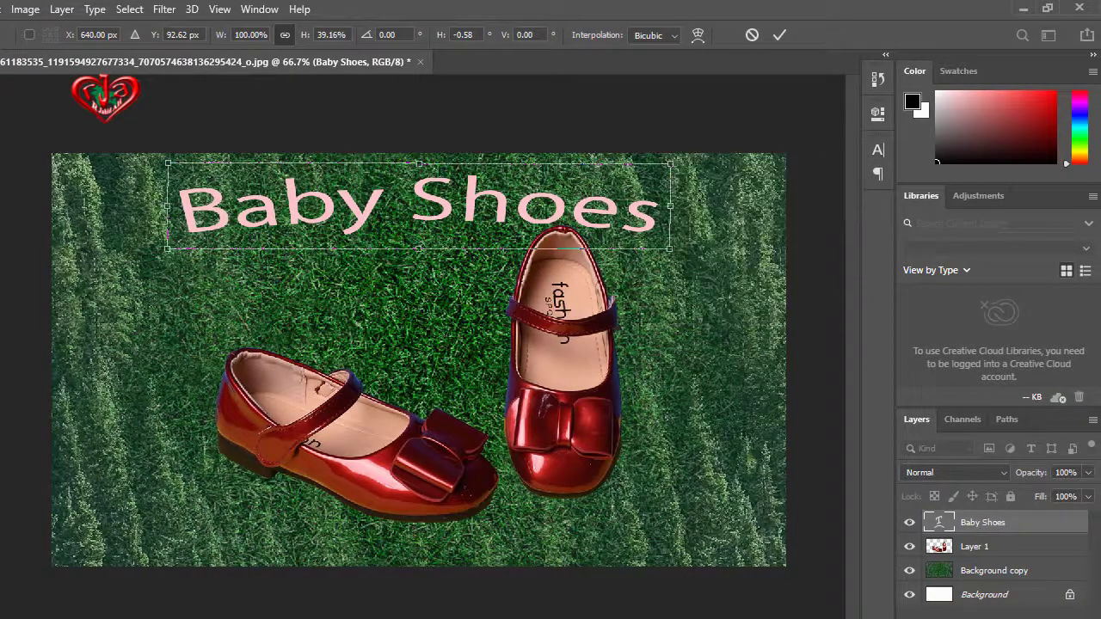
{"action": "key", "text": "Up"}
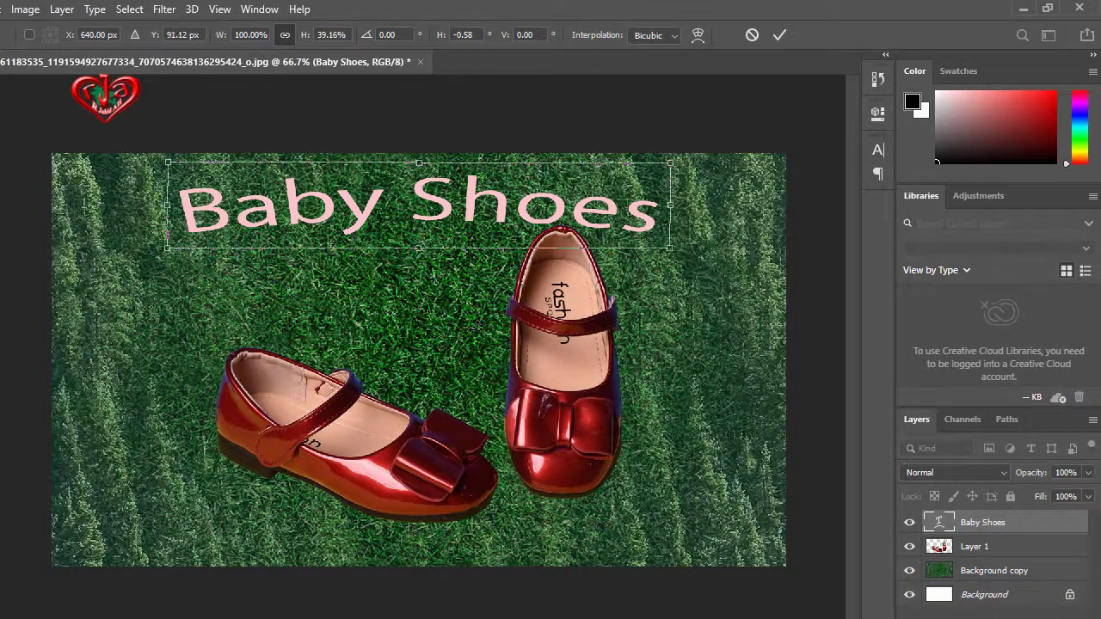
{"action": "key", "text": "Up"}
{"action": "key", "text": "Up"}
{"action": "key", "text": "Up"}
{"action": "key", "text": "Up"}
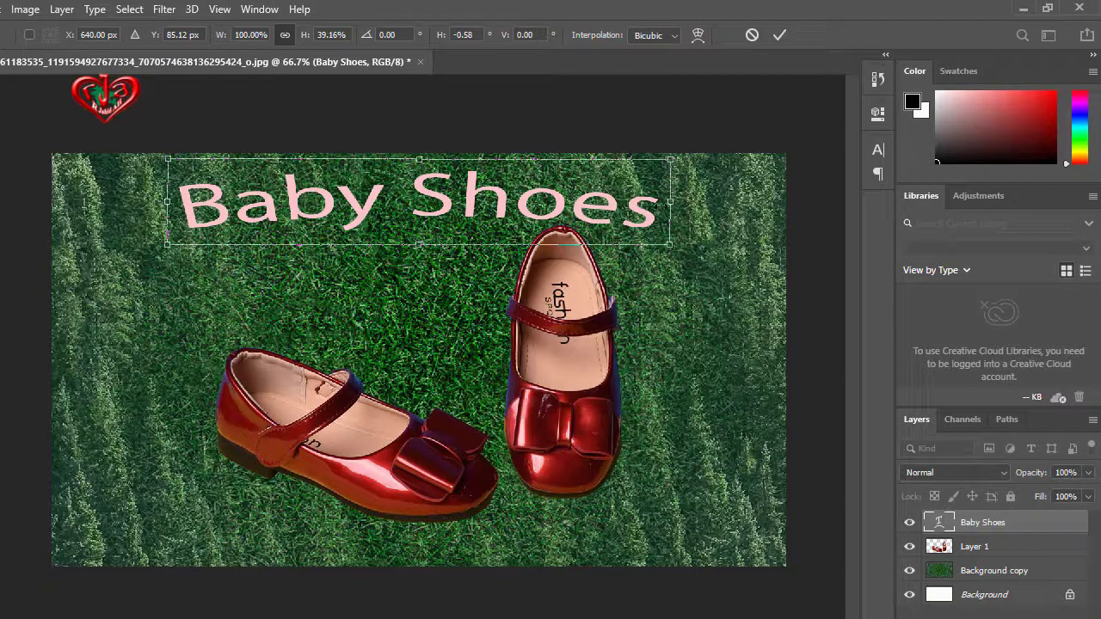
Step: Shrink the Baby Shoes title to about 62% width and place it in the upper-left grass
{"action": "left_click_drag", "start_coordinate": [672, 203], "coordinate": [481, 222]}
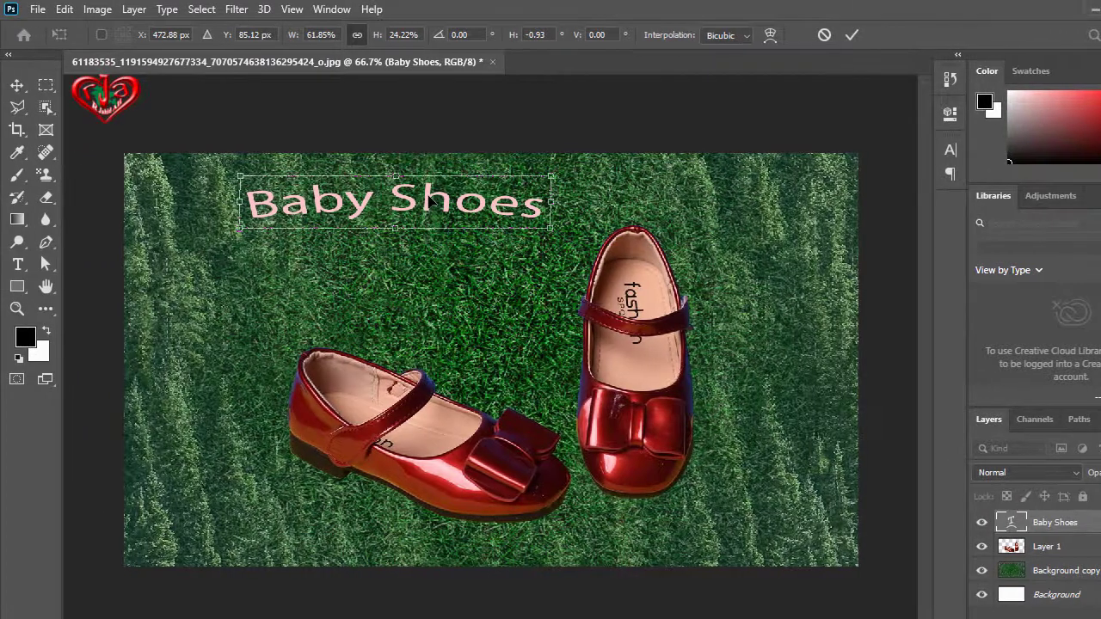
{"action": "left_click_drag", "start_coordinate": [430, 201], "coordinate": [370, 194]}
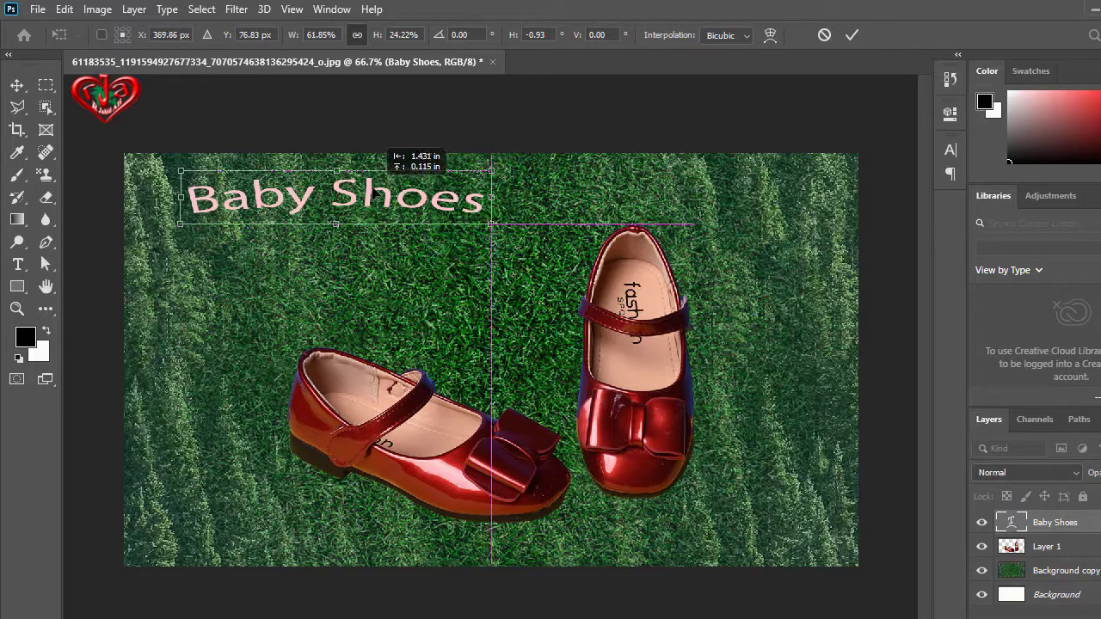
{"action": "left_click_drag", "start_coordinate": [376, 195], "coordinate": [388, 194]}
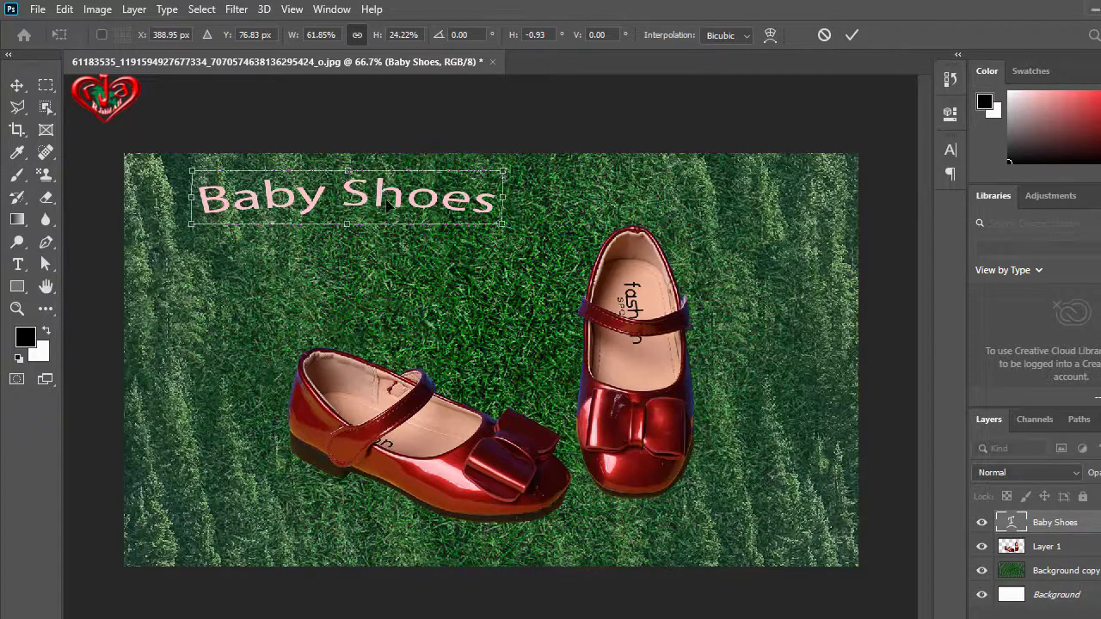
{"action": "left_click_drag", "start_coordinate": [388, 195], "coordinate": [375, 221]}
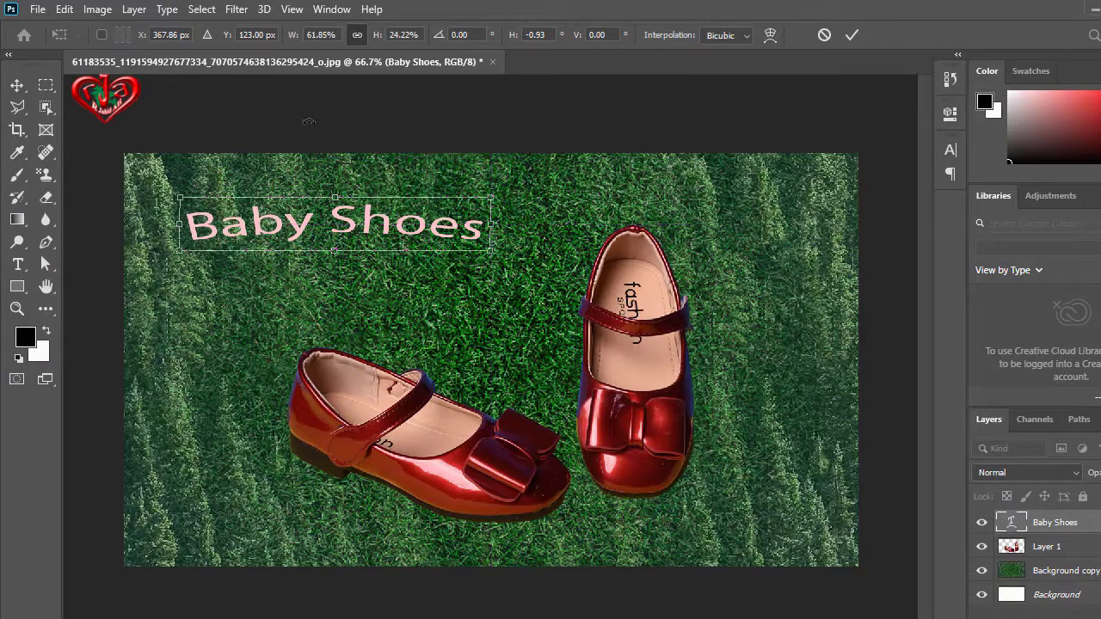
{"action": "key", "text": "a"}
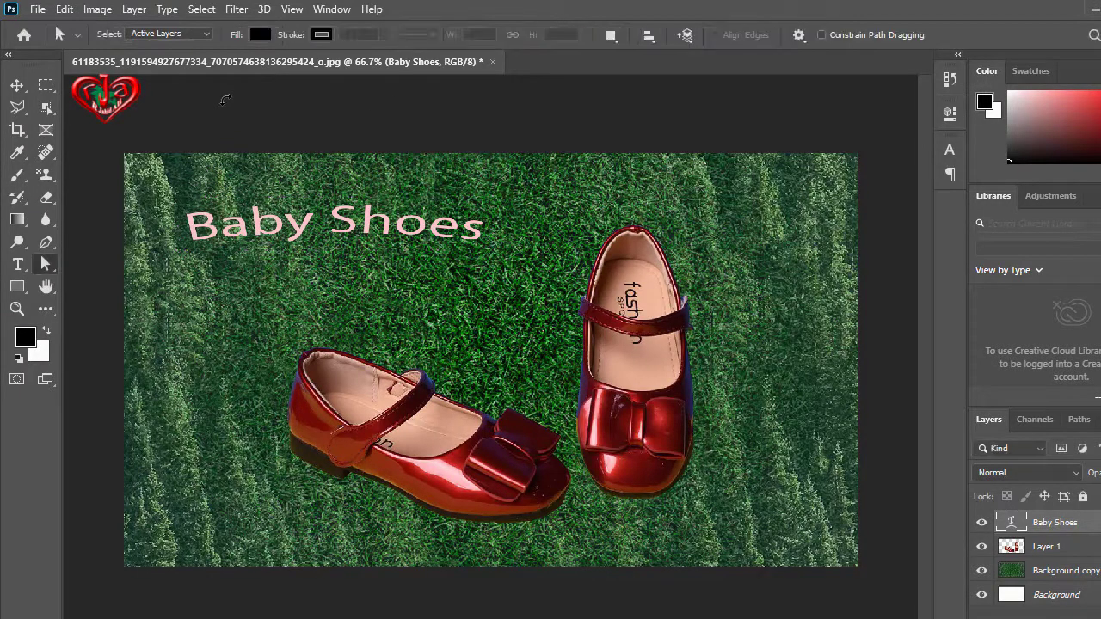
Step: Toggle the Move tool's auto-select between all layers and active layers, leaving it on active layers
{"action": "left_click", "coordinate": [206, 34]}
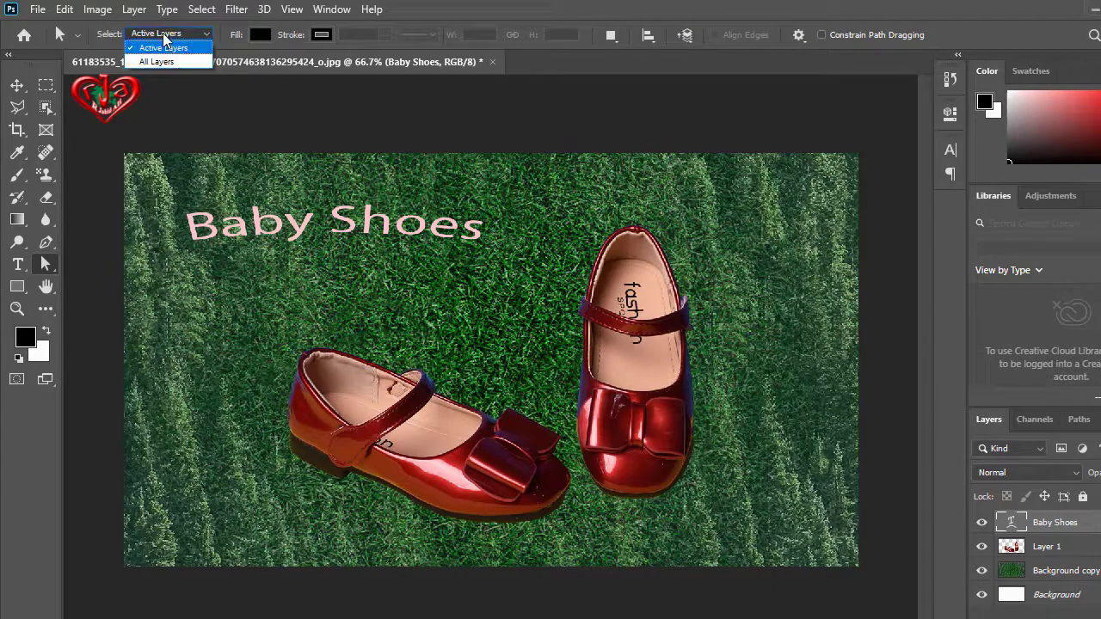
{"action": "left_click", "coordinate": [198, 38]}
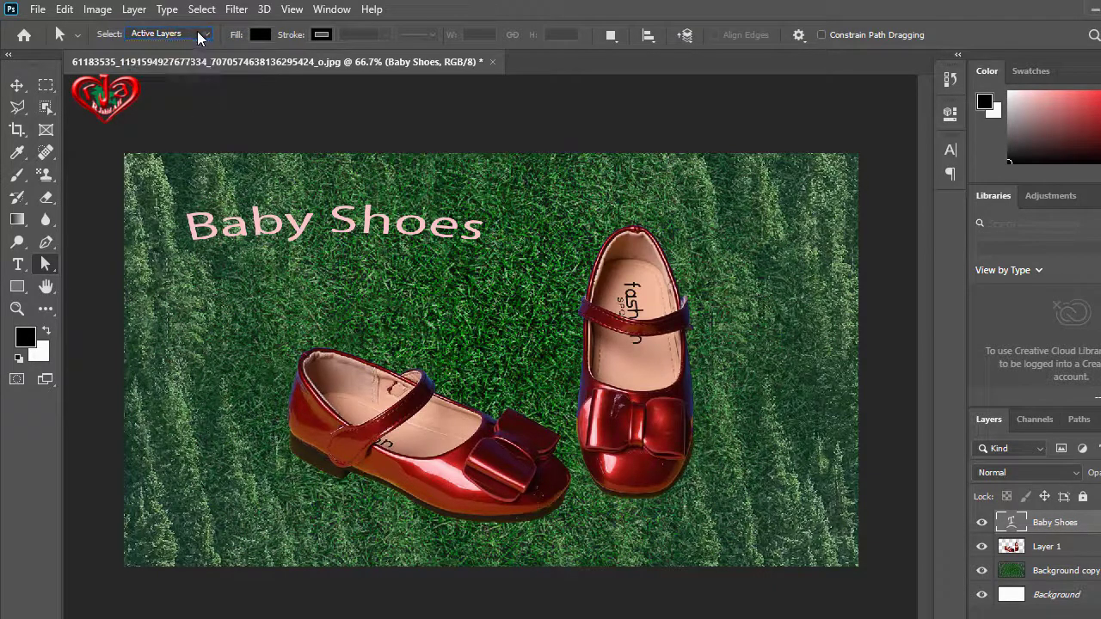
{"action": "left_click", "coordinate": [198, 37]}
{"action": "left_click", "coordinate": [149, 60]}
{"action": "left_click", "coordinate": [200, 38]}
{"action": "left_click", "coordinate": [155, 45]}
Step: Set the Baby Shoes title in the Impact font
{"action": "key", "text": "t"}
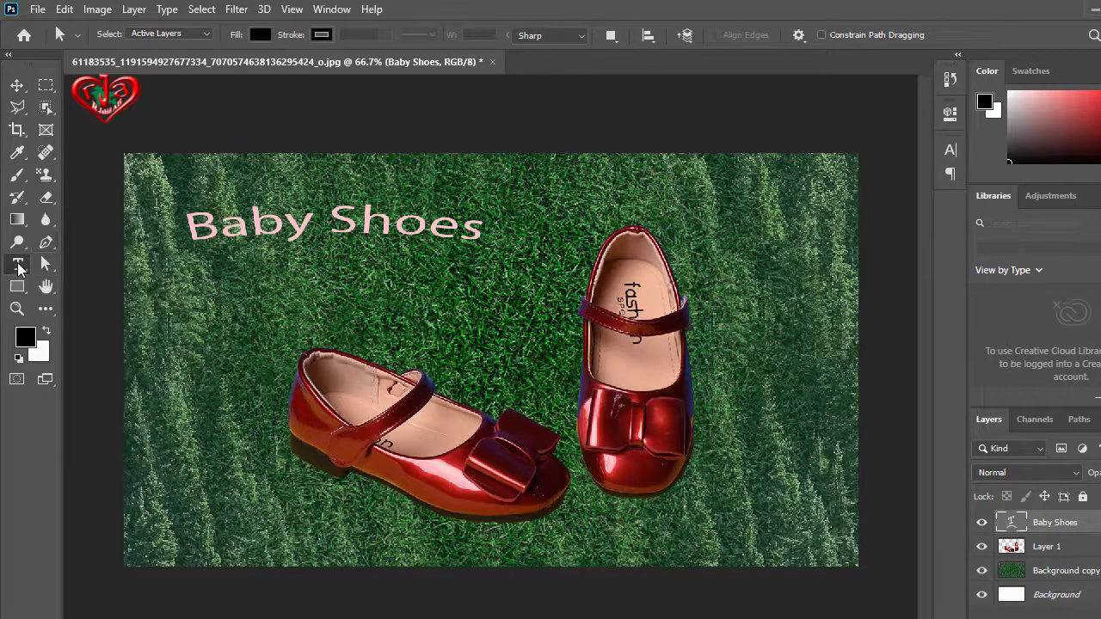
{"action": "left_click", "coordinate": [248, 35]}
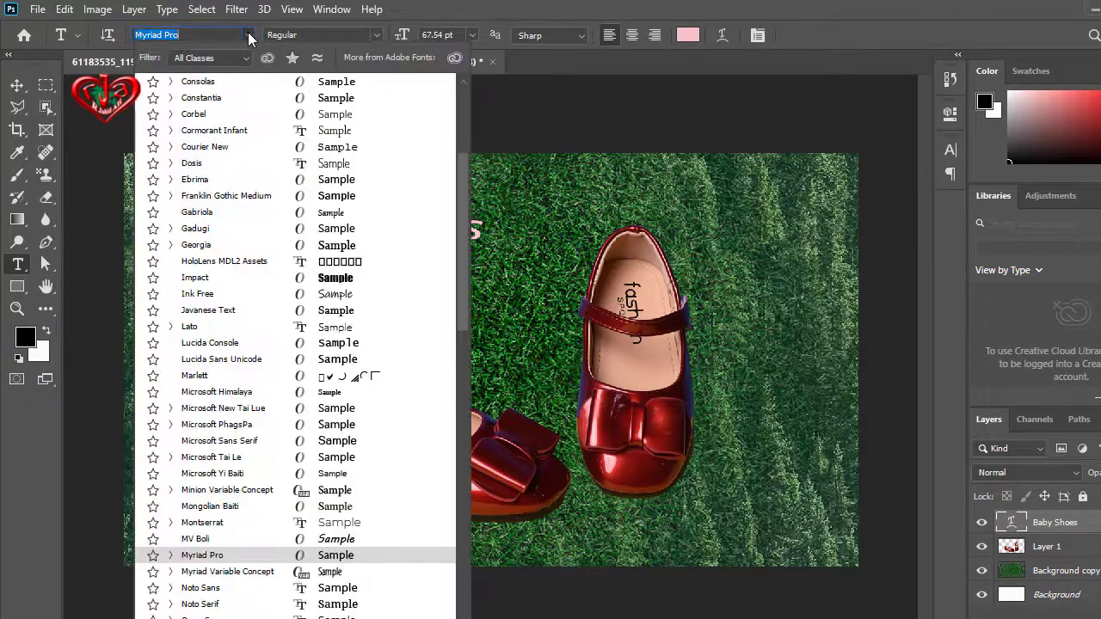
{"action": "left_click", "coordinate": [336, 281]}
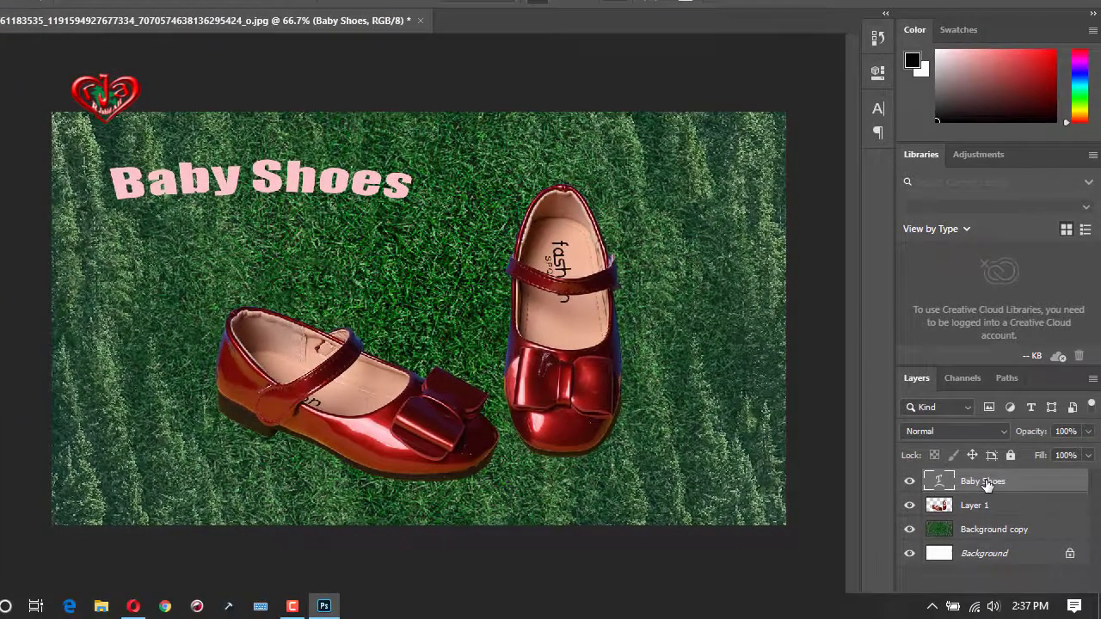
Step: Open the title layer's Blending Options and enable Stroke and Inner Shadow
{"action": "right_click", "coordinate": [1041, 522]}
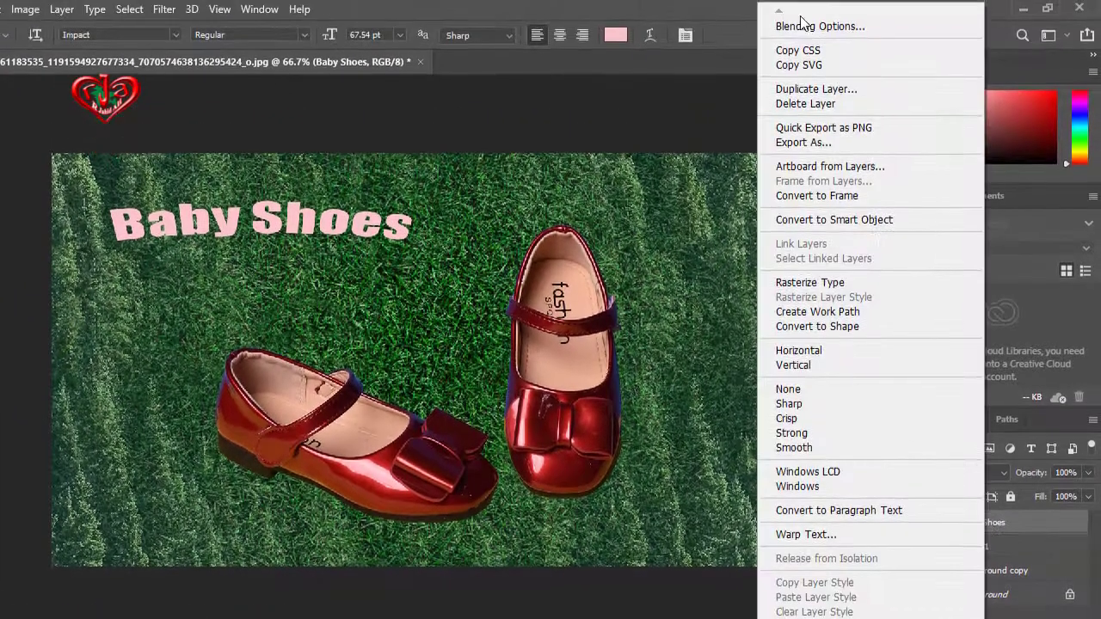
{"action": "left_click", "coordinate": [817, 24]}
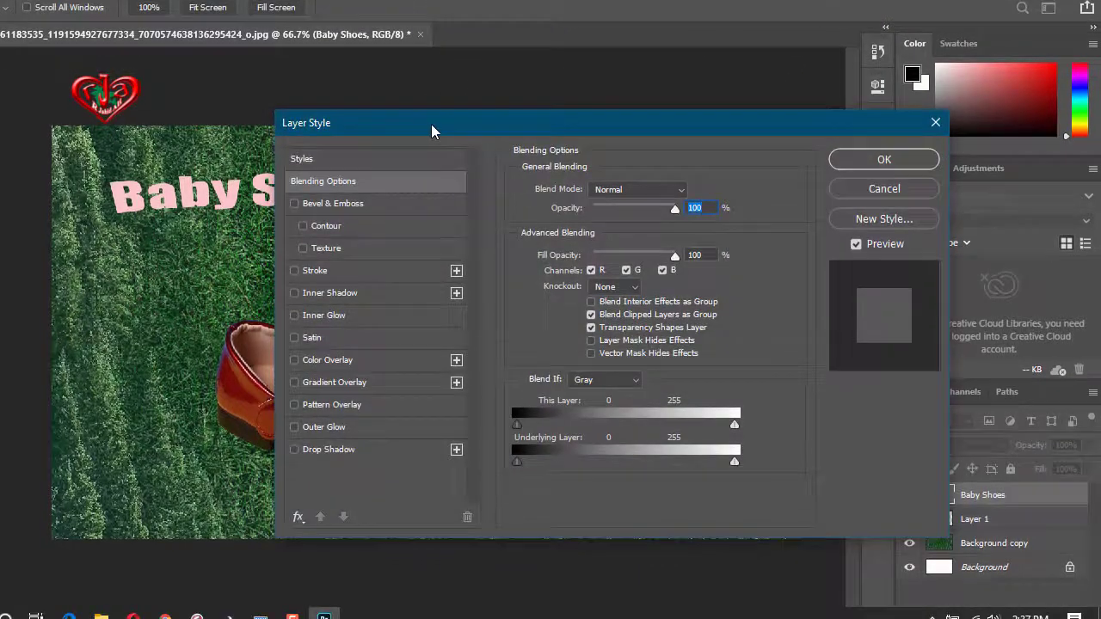
{"action": "left_click_drag", "start_coordinate": [431, 117], "coordinate": [648, 73]}
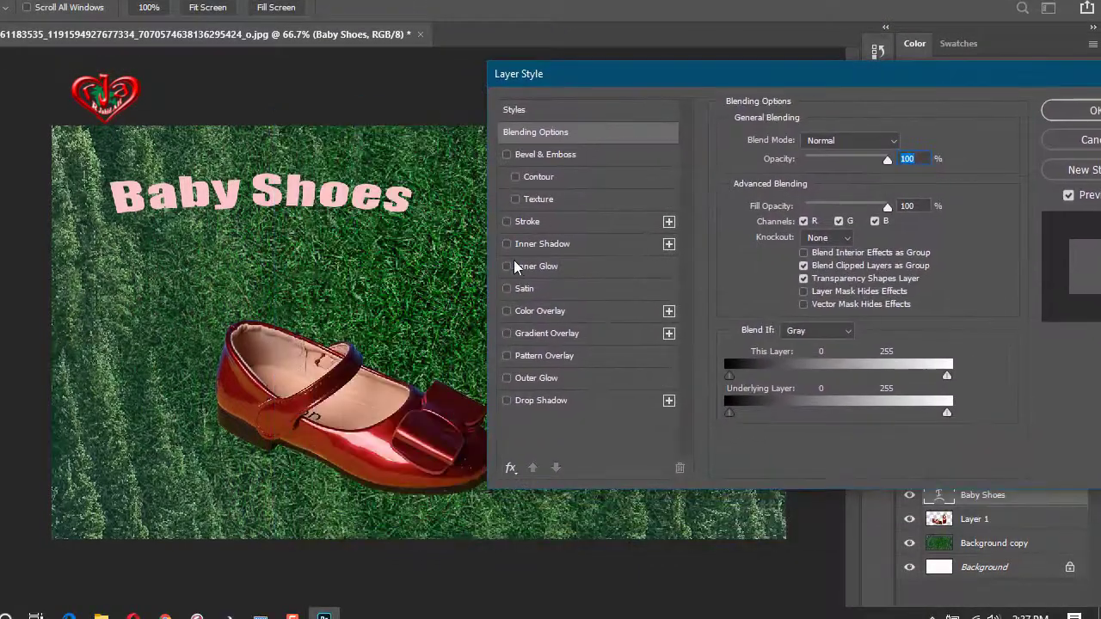
{"action": "left_click", "coordinate": [506, 222]}
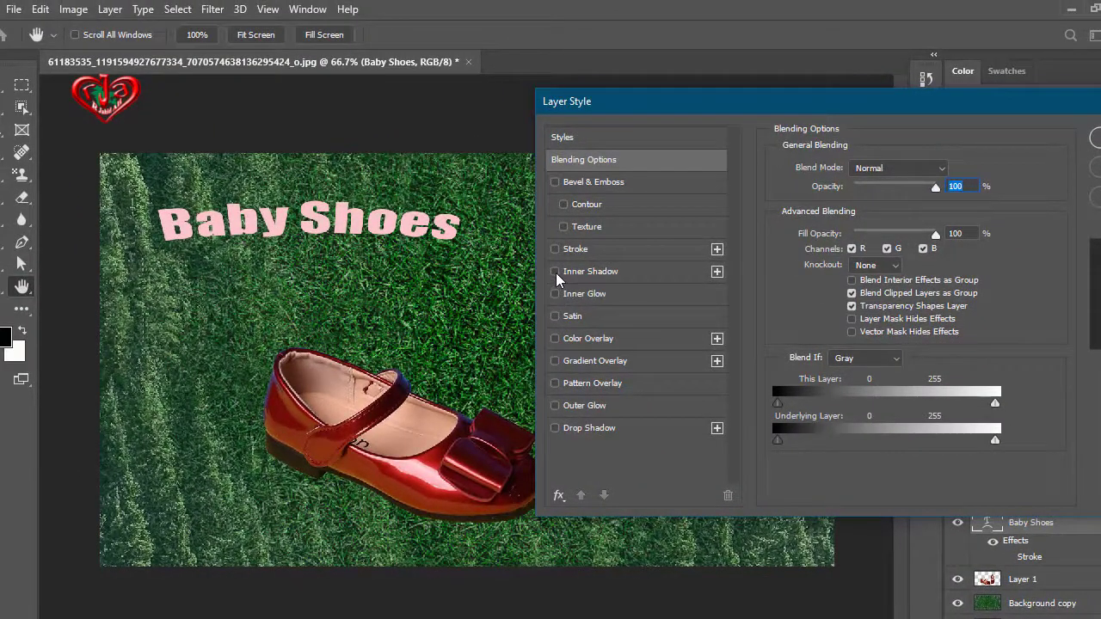
{"action": "left_click", "coordinate": [556, 272]}
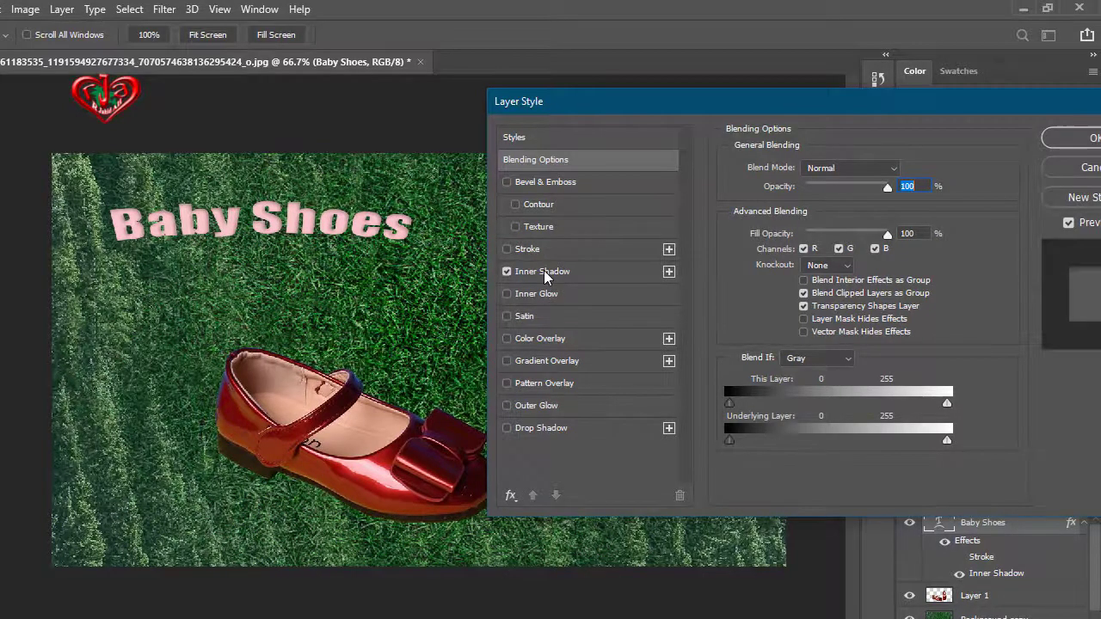
{"action": "left_click", "coordinate": [544, 271]}
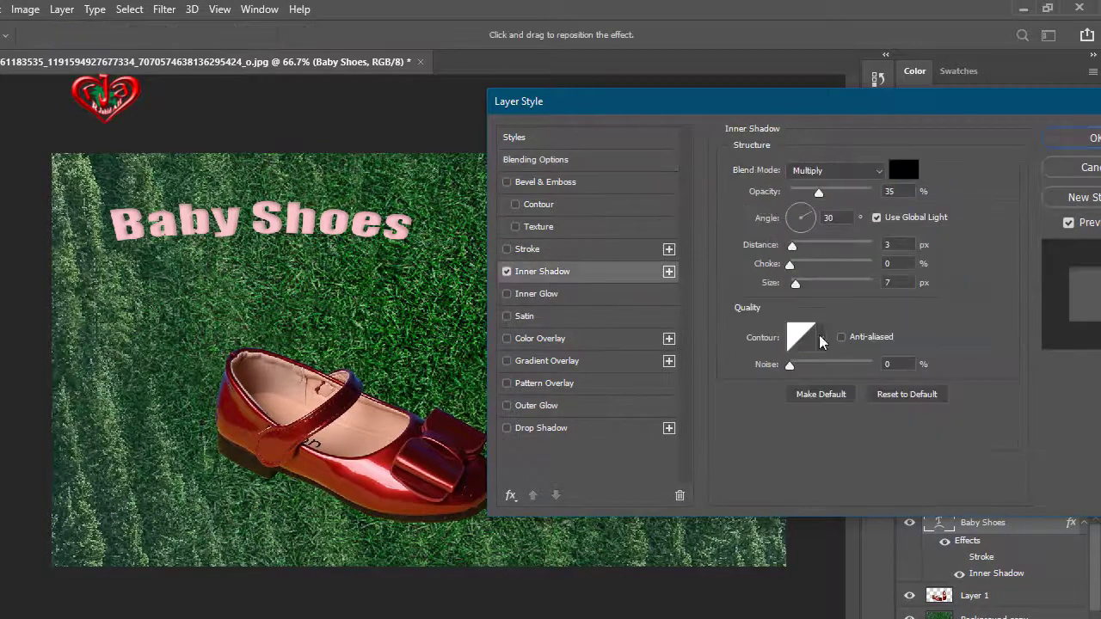
Step: Tune the inner shadow's opacity, distance, noise, 4 px size and 57% choke, then apply it
{"action": "mouse_move", "coordinate": [820, 193]}
{"action": "left_mouse_down"}
{"action": "mouse_move", "coordinate": [878, 194]}
{"action": "mouse_move", "coordinate": [781, 206]}
{"action": "mouse_move", "coordinate": [823, 195]}
{"action": "left_mouse_up"}
{"action": "mouse_move", "coordinate": [793, 246]}
{"action": "left_mouse_down"}
{"action": "mouse_move", "coordinate": [805, 248]}
{"action": "mouse_move", "coordinate": [794, 253]}
{"action": "left_mouse_up"}
{"action": "left_click", "coordinate": [794, 246]}
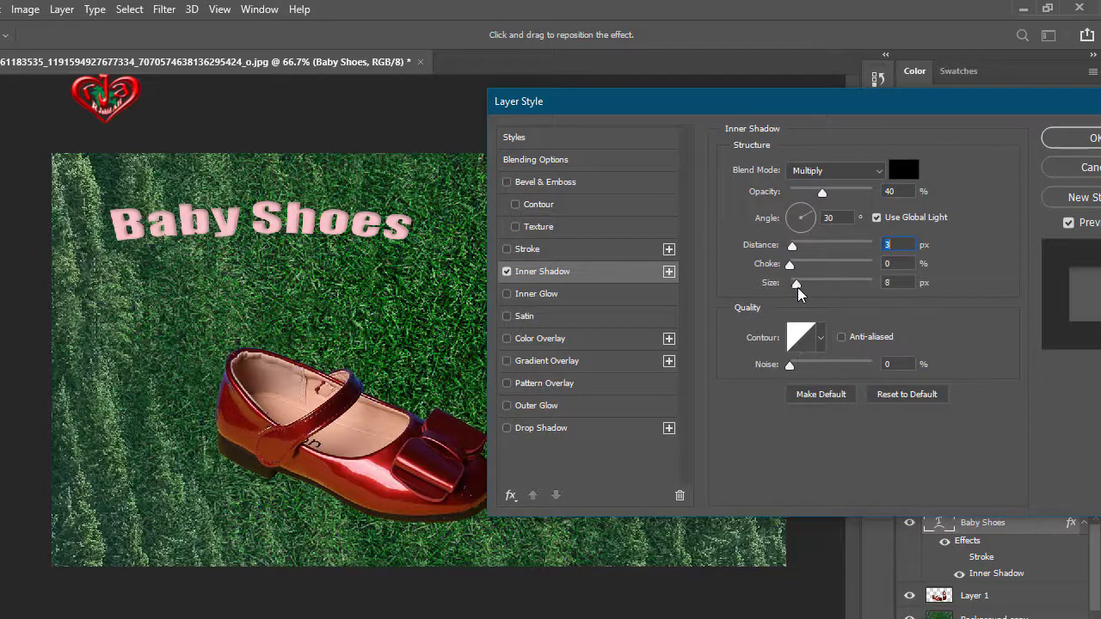
{"action": "left_click_drag", "start_coordinate": [797, 286], "coordinate": [794, 288]}
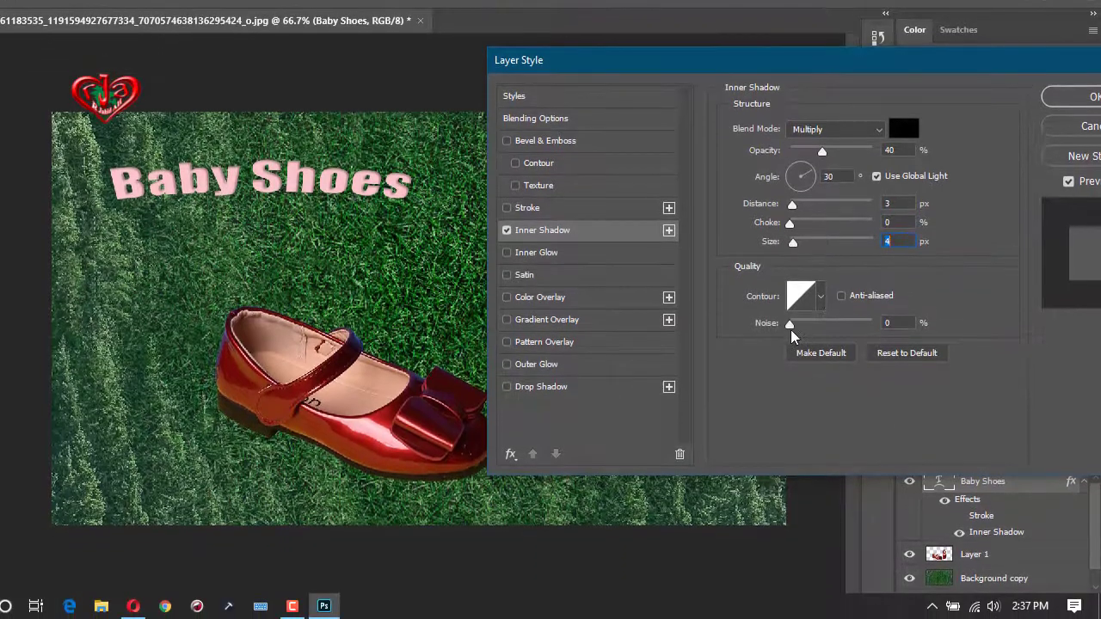
{"action": "mouse_move", "coordinate": [791, 325]}
{"action": "left_mouse_down"}
{"action": "mouse_move", "coordinate": [813, 326]}
{"action": "mouse_move", "coordinate": [791, 325]}
{"action": "left_mouse_up"}
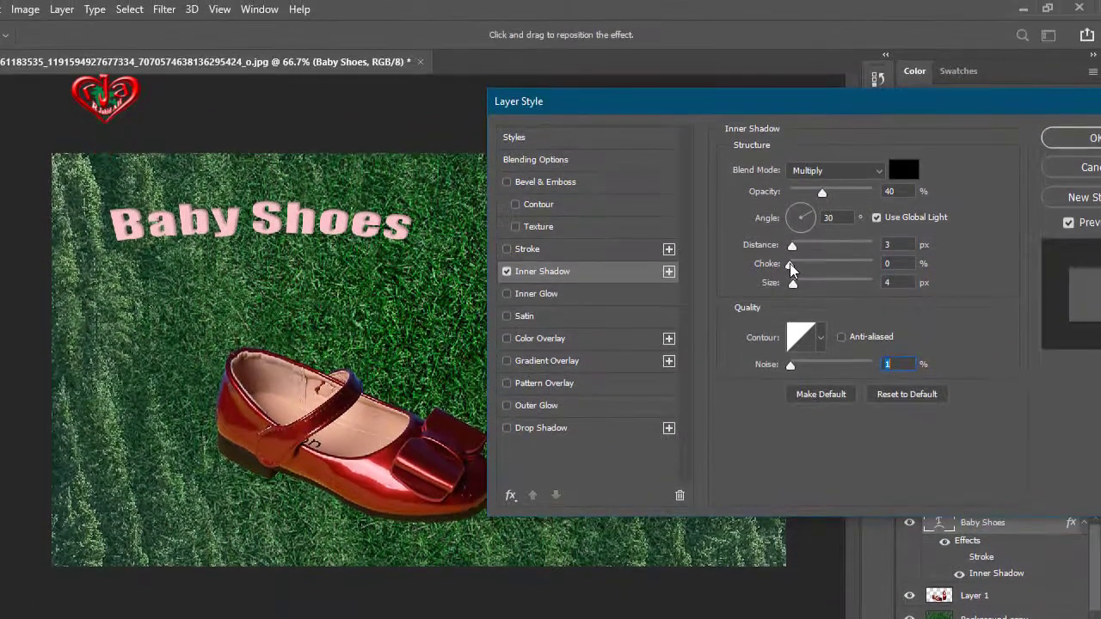
{"action": "left_click_drag", "start_coordinate": [790, 264], "coordinate": [856, 265]}
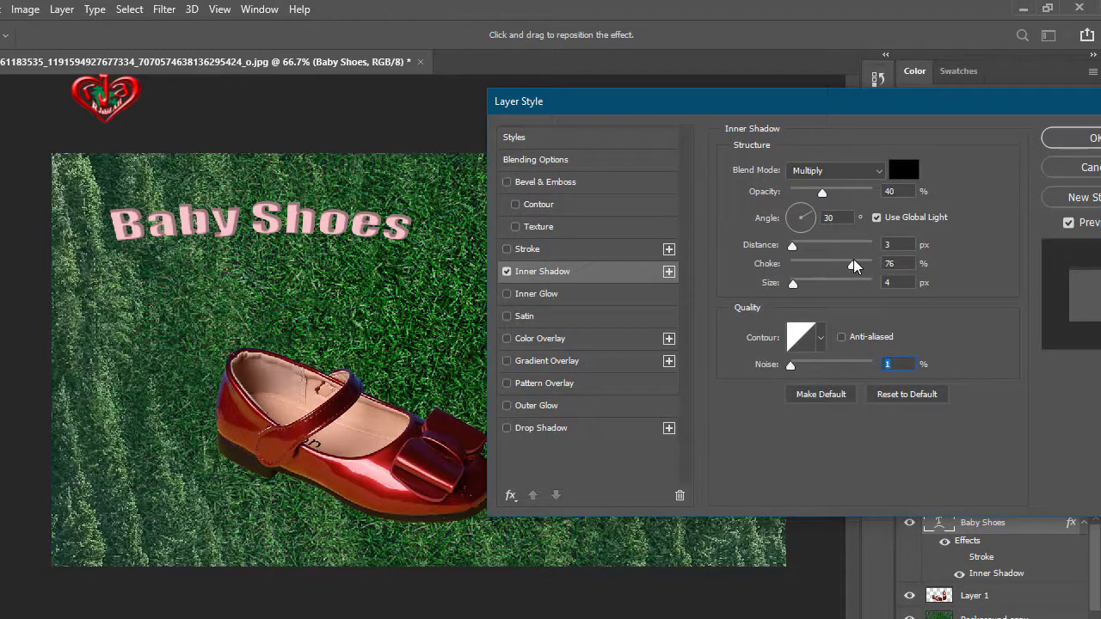
{"action": "left_click_drag", "start_coordinate": [853, 259], "coordinate": [838, 261]}
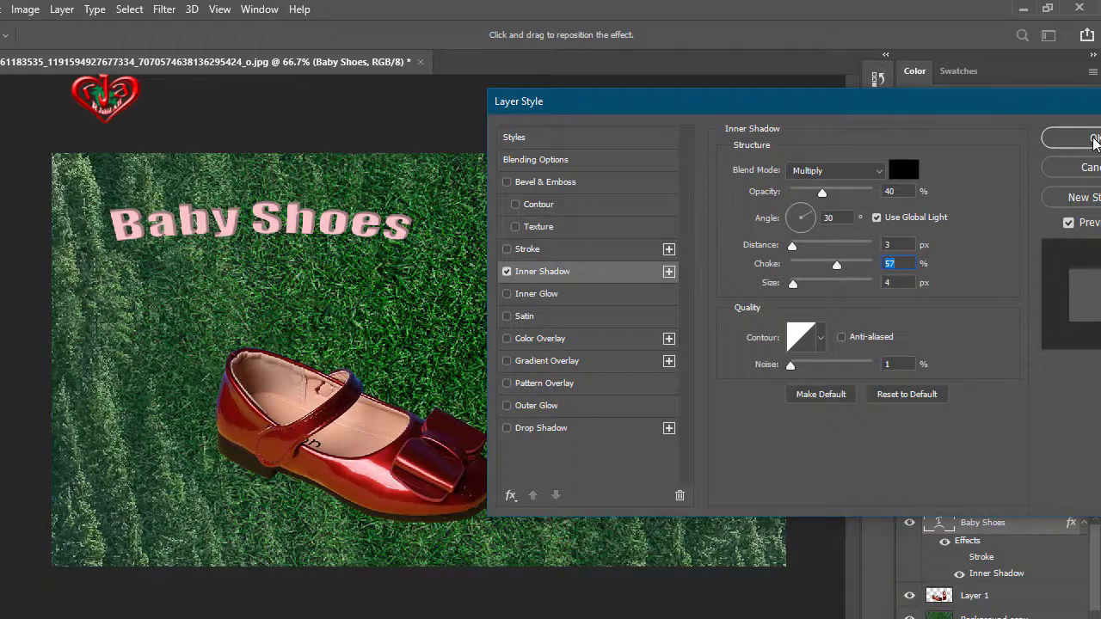
{"action": "left_click", "coordinate": [1076, 139]}
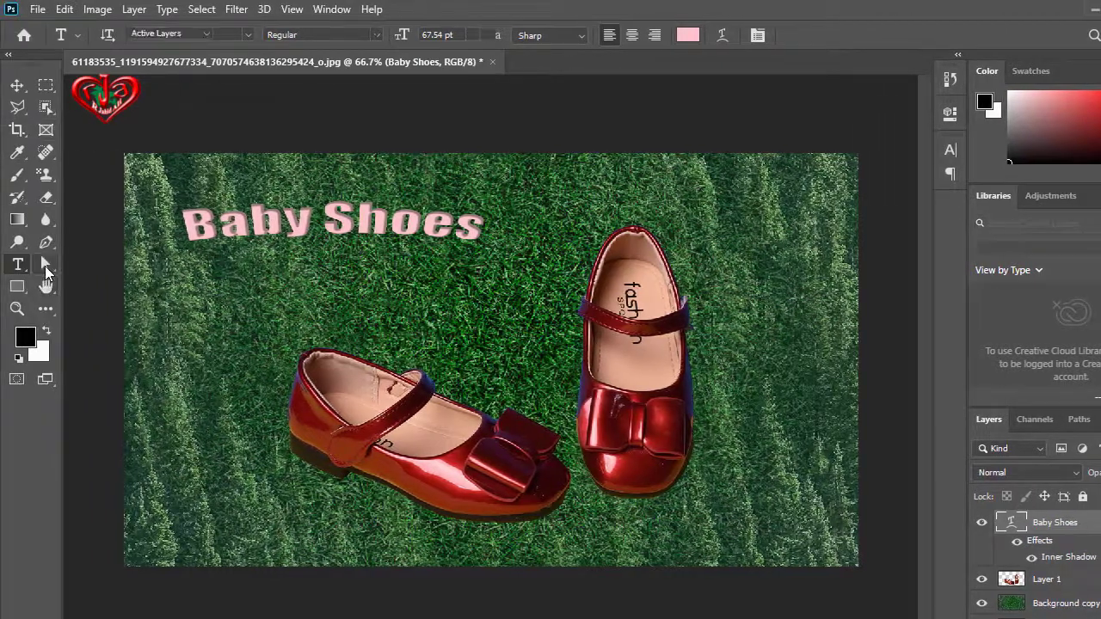
Step: Move the Baby Shoes title up and right so it sits centred above the shoes
{"action": "left_click", "coordinate": [46, 272]}
{"action": "key", "text": "ctrl+t"}
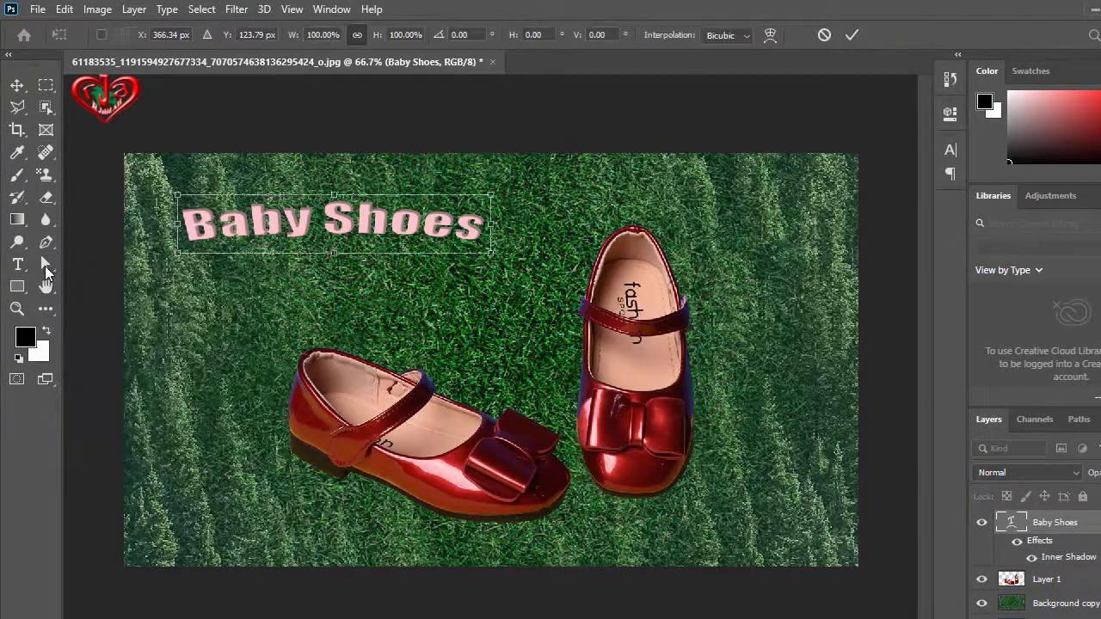
{"action": "mouse_move", "coordinate": [347, 225]}
{"action": "left_mouse_down"}
{"action": "mouse_move", "coordinate": [495, 198]}
{"action": "mouse_move", "coordinate": [344, 211]}
{"action": "mouse_move", "coordinate": [323, 228]}
{"action": "mouse_move", "coordinate": [507, 200]}
{"action": "mouse_move", "coordinate": [480, 198]}
{"action": "left_mouse_up"}
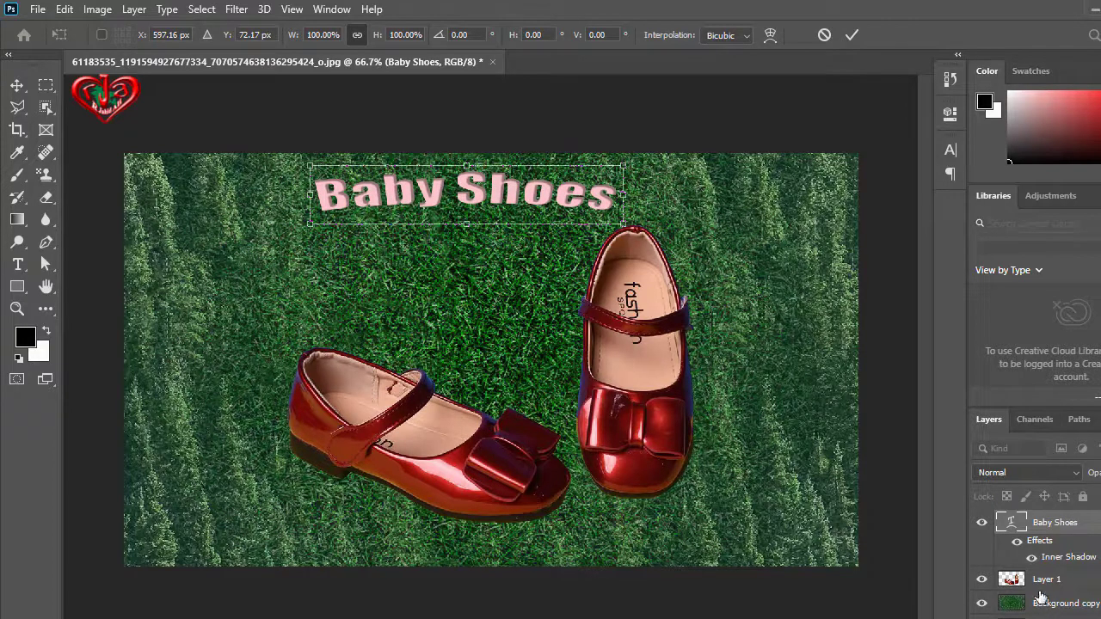
{"action": "key", "text": "Return"}
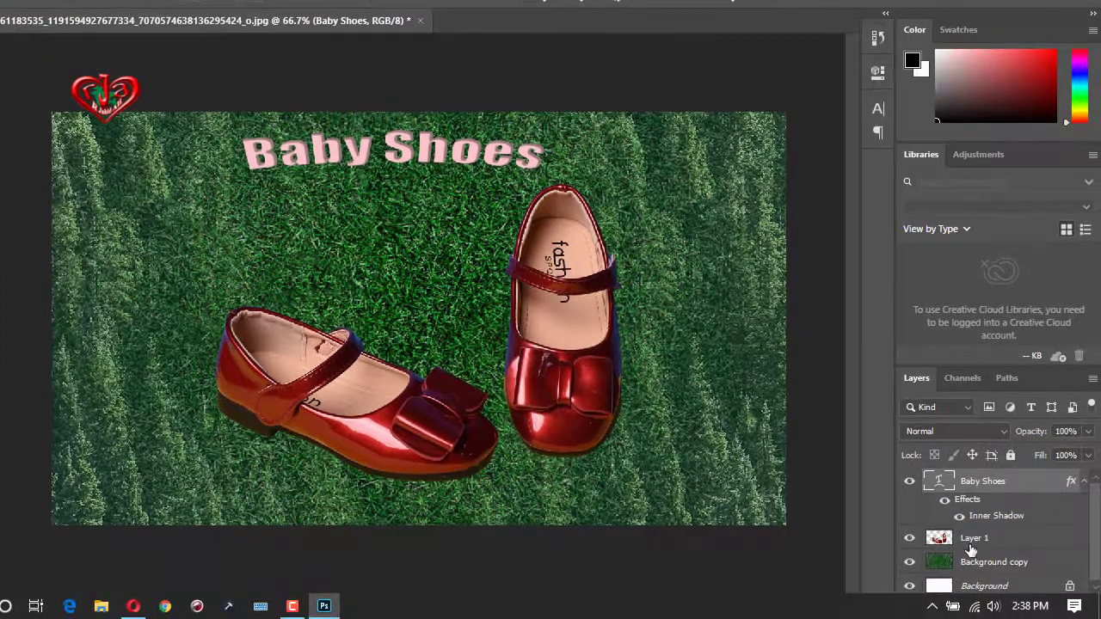
Step: Rotate the red shoes on Layer 1 about 13° clockwise
{"action": "left_click", "coordinate": [546, 348]}
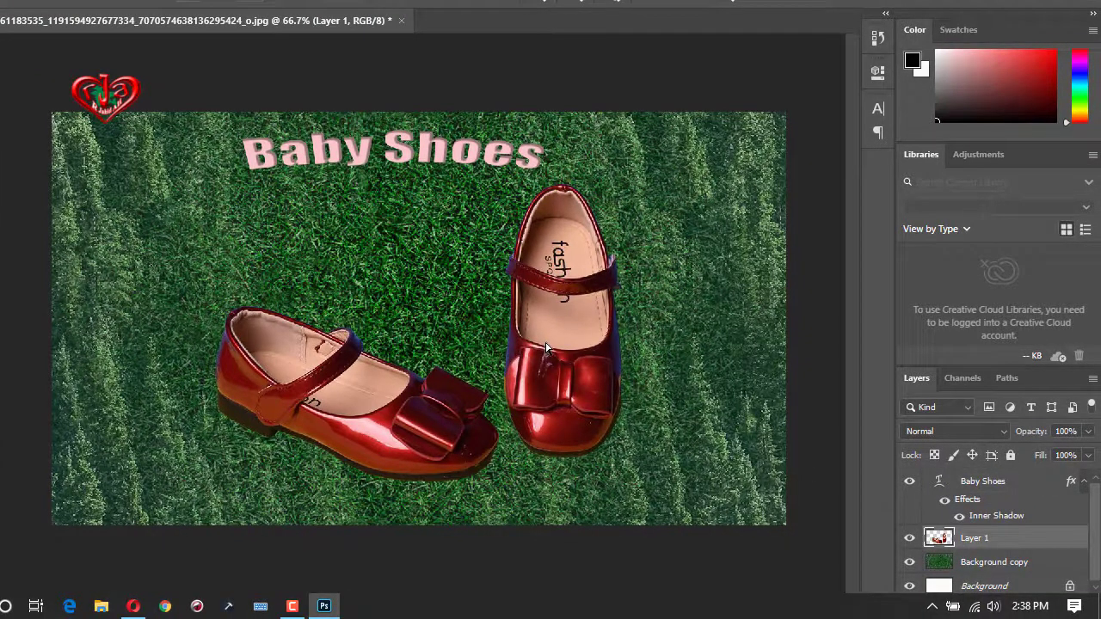
{"action": "key", "text": "ctrl+t"}
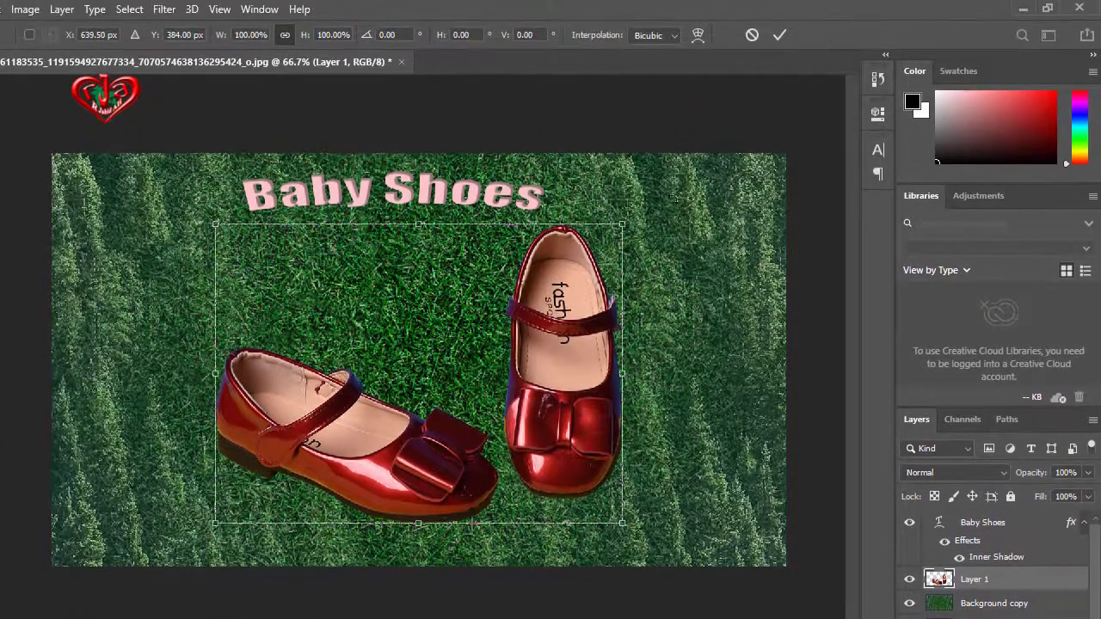
{"action": "mouse_move", "coordinate": [667, 200]}
{"action": "left_mouse_down"}
{"action": "mouse_move", "coordinate": [701, 247]}
{"action": "mouse_move", "coordinate": [695, 273]}
{"action": "left_mouse_up"}
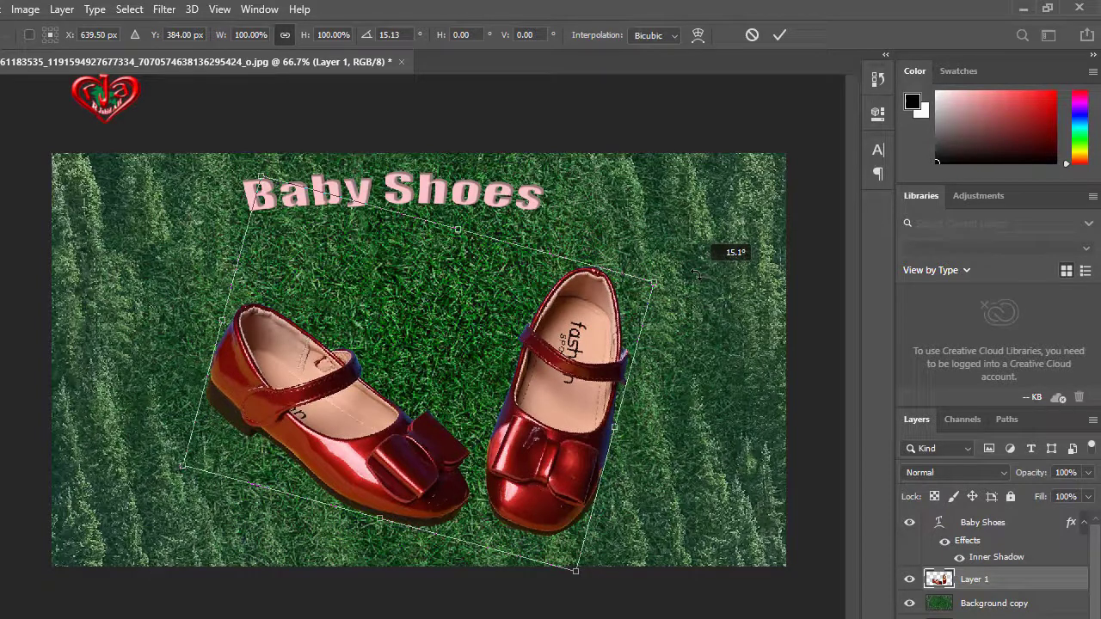
{"action": "mouse_move", "coordinate": [697, 274]}
{"action": "left_mouse_down"}
{"action": "mouse_move", "coordinate": [705, 277]}
{"action": "mouse_move", "coordinate": [700, 260]}
{"action": "left_mouse_up"}
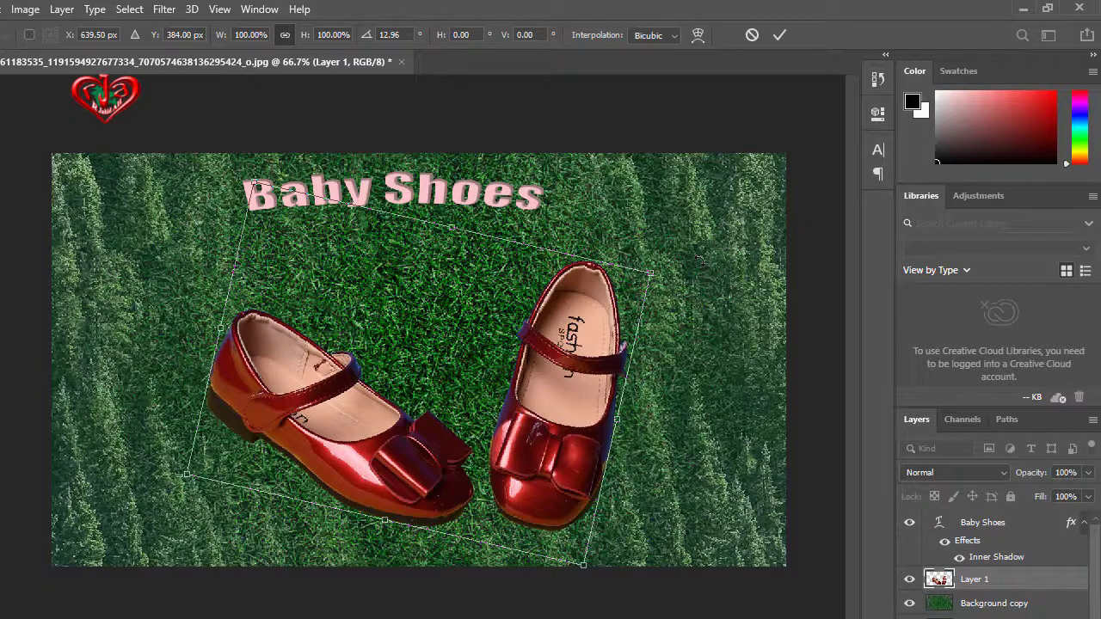
{"action": "key", "text": "Return"}
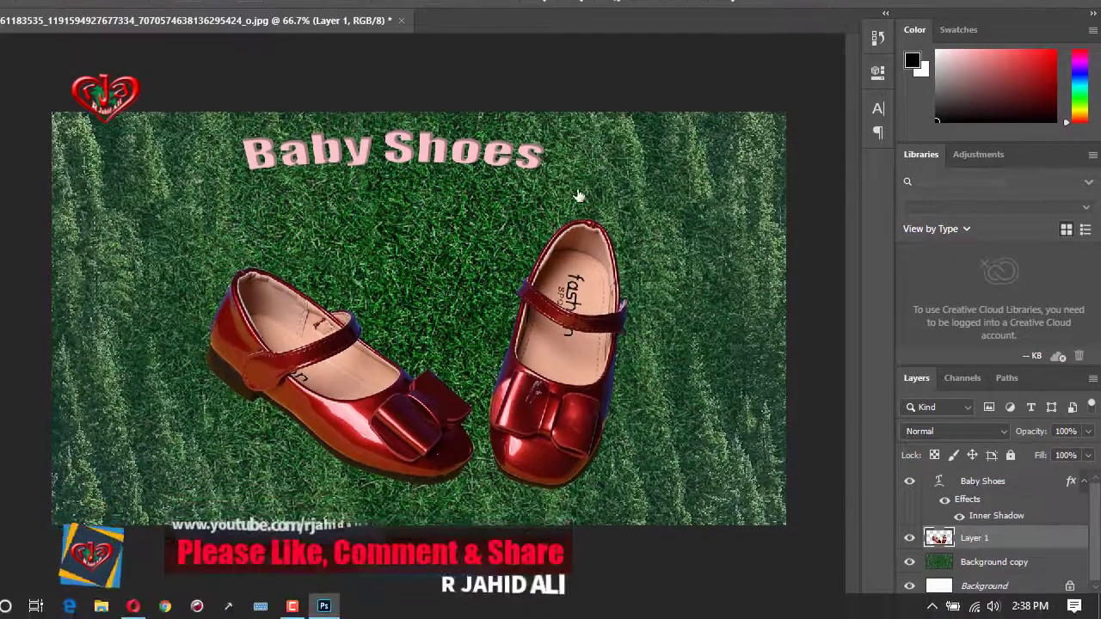
Step: Nudge the Baby Shoes title about 12 px down and 24 px right and commit it
{"action": "left_click", "coordinate": [399, 154]}
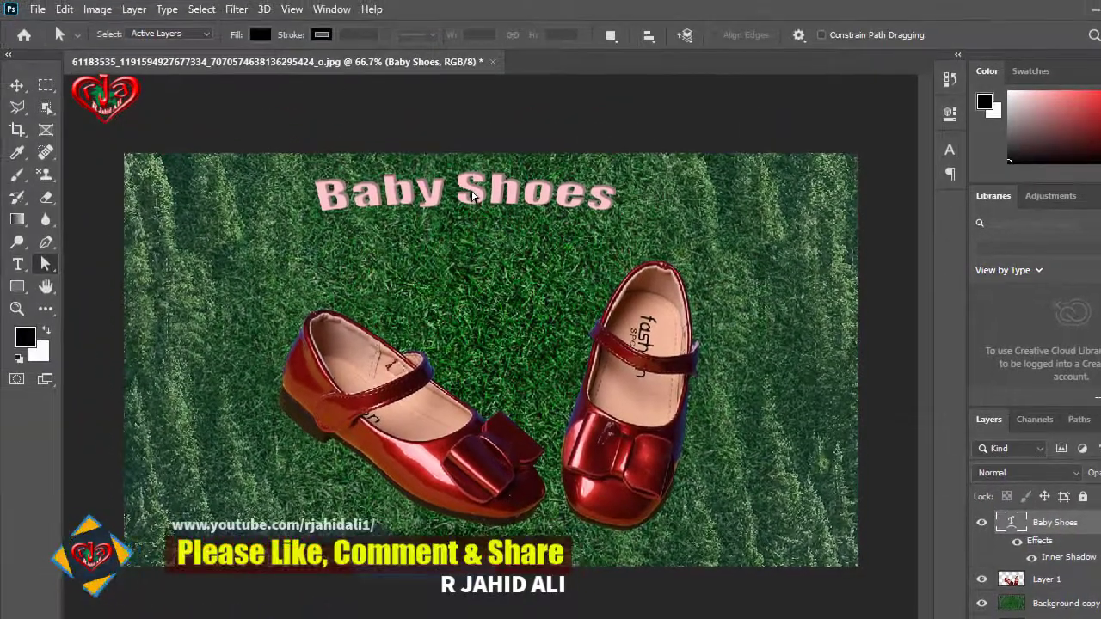
{"action": "key", "text": "ctrl+t"}
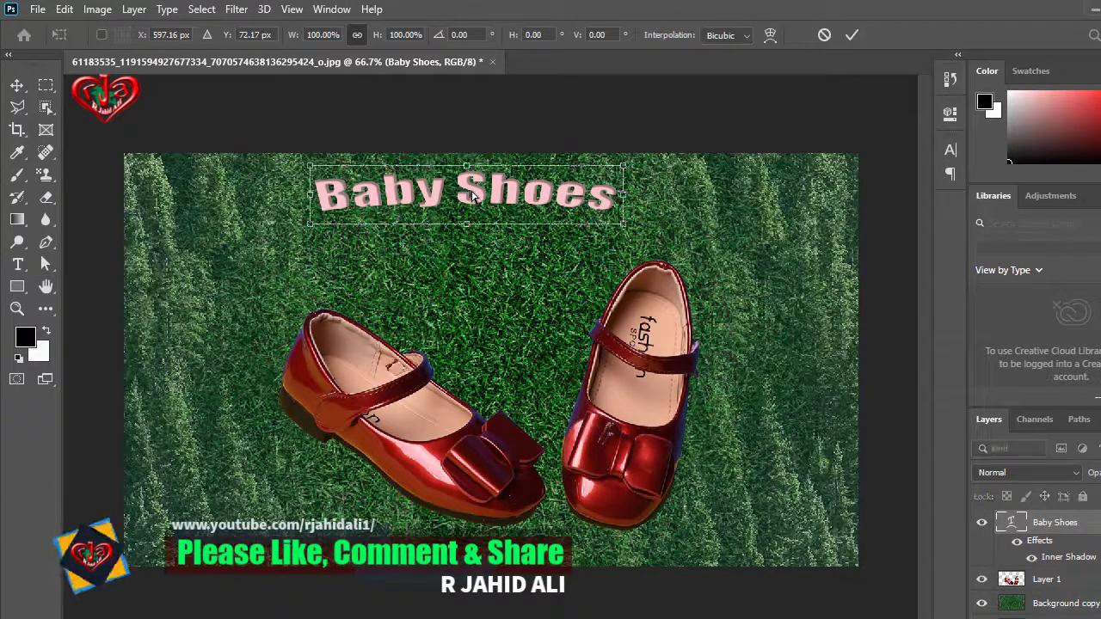
{"action": "key", "text": "Down"}
{"action": "key", "text": "Down"}
{"action": "key", "text": "Down"}
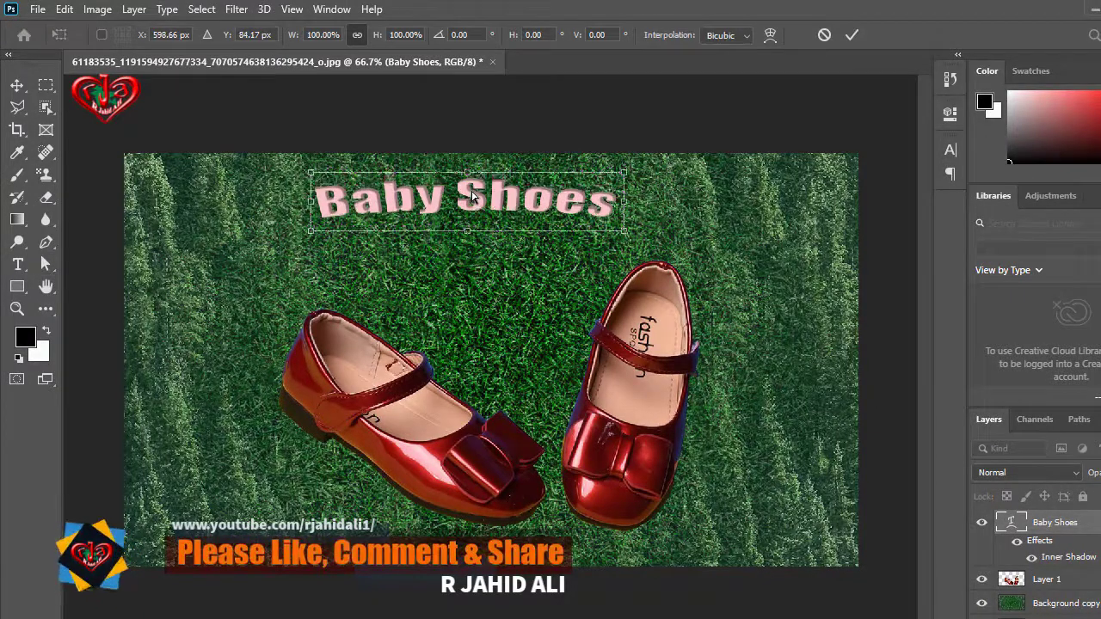
{"action": "key", "text": "Right"}
{"action": "key", "text": "Right"}
{"action": "key", "text": "Right"}
{"action": "key", "text": "Right"}
{"action": "key", "text": "Right"}
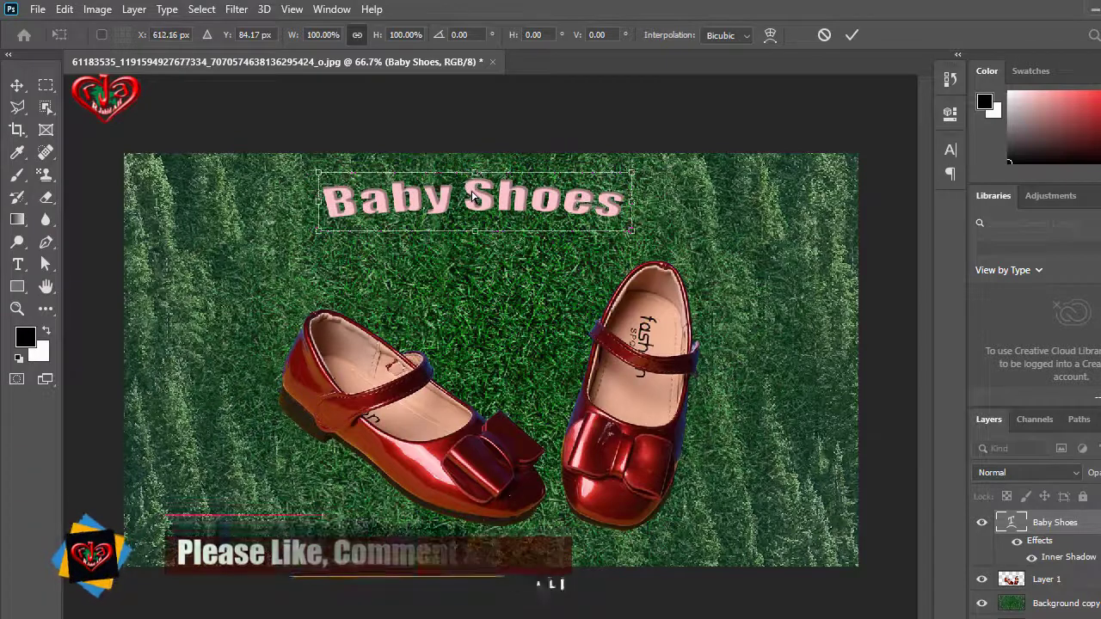
{"action": "key", "text": "Right"}
{"action": "key", "text": "Right"}
{"action": "key", "text": "Right"}
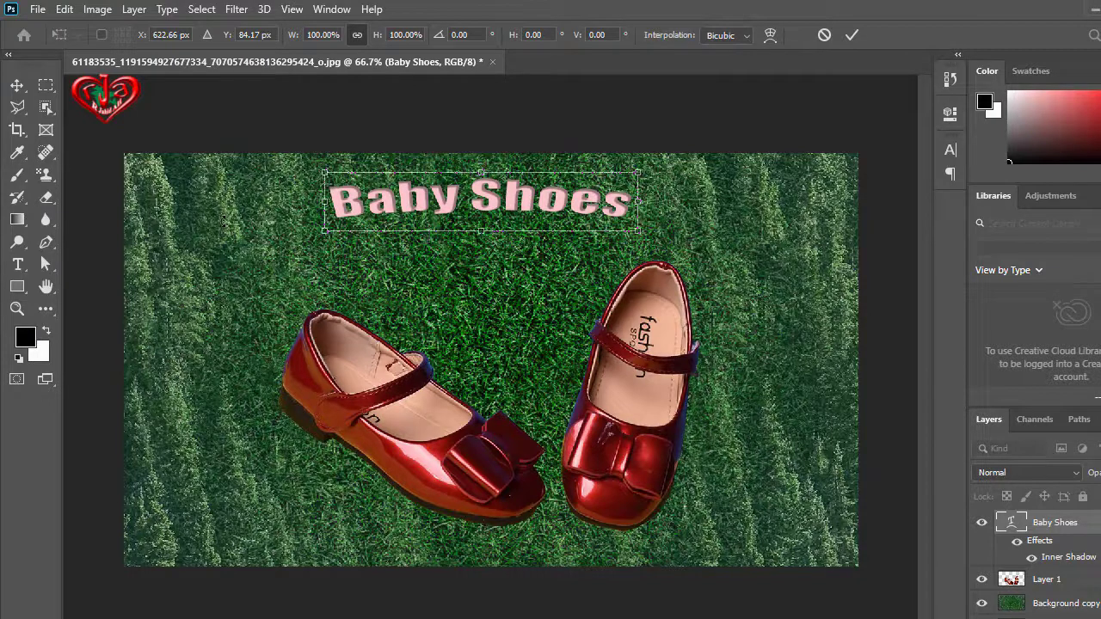
{"action": "key", "text": "Return"}
{"action": "key", "text": "a"}
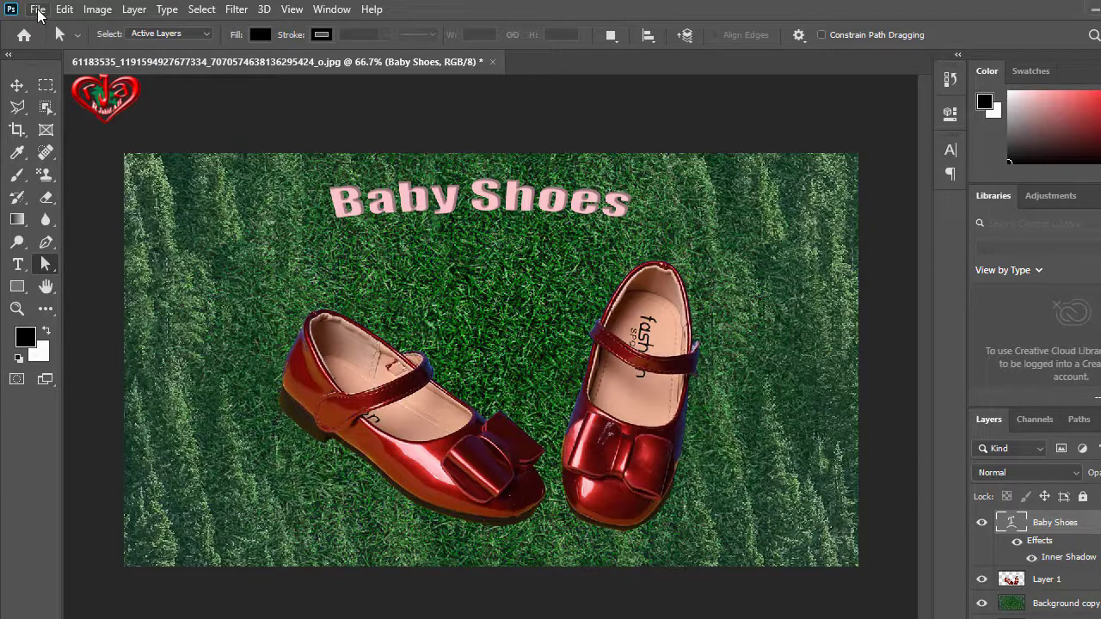
{"action": "left_click", "coordinate": [38, 10]}
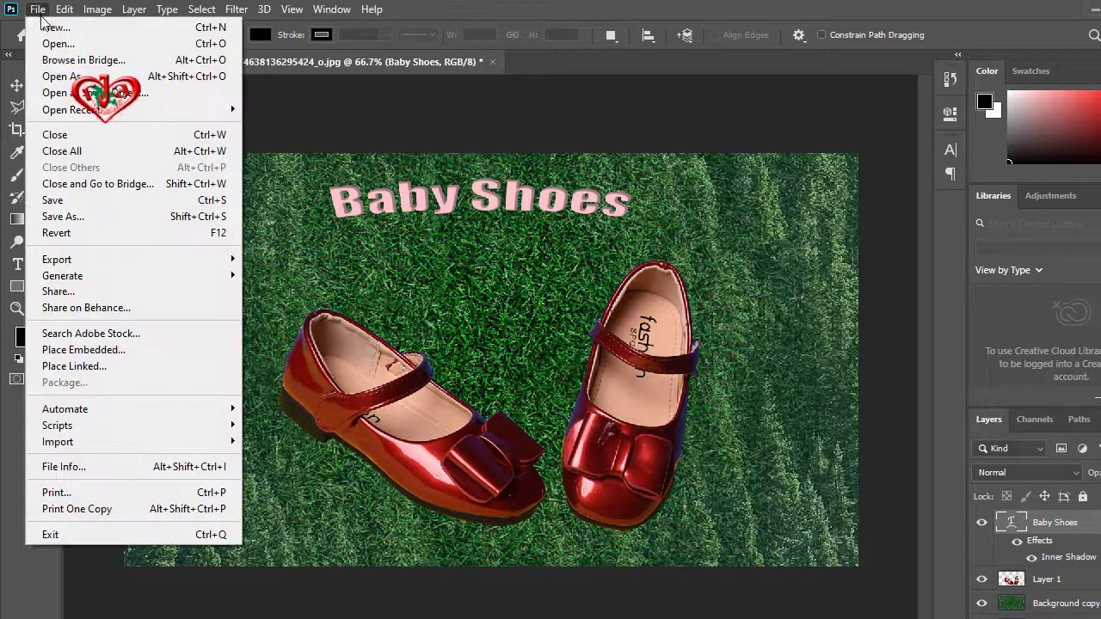
Step: Save as Photoshop PSD into the 20 ads folder on Local Disk (E:)
{"action": "left_click", "coordinate": [66, 222]}
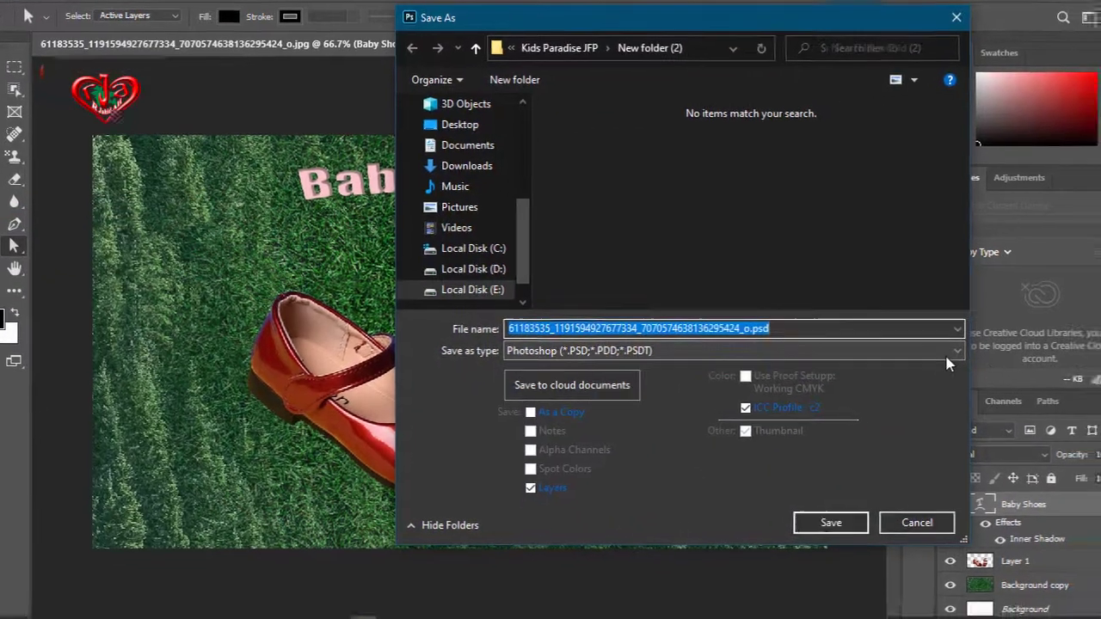
{"action": "left_click", "coordinate": [601, 368]}
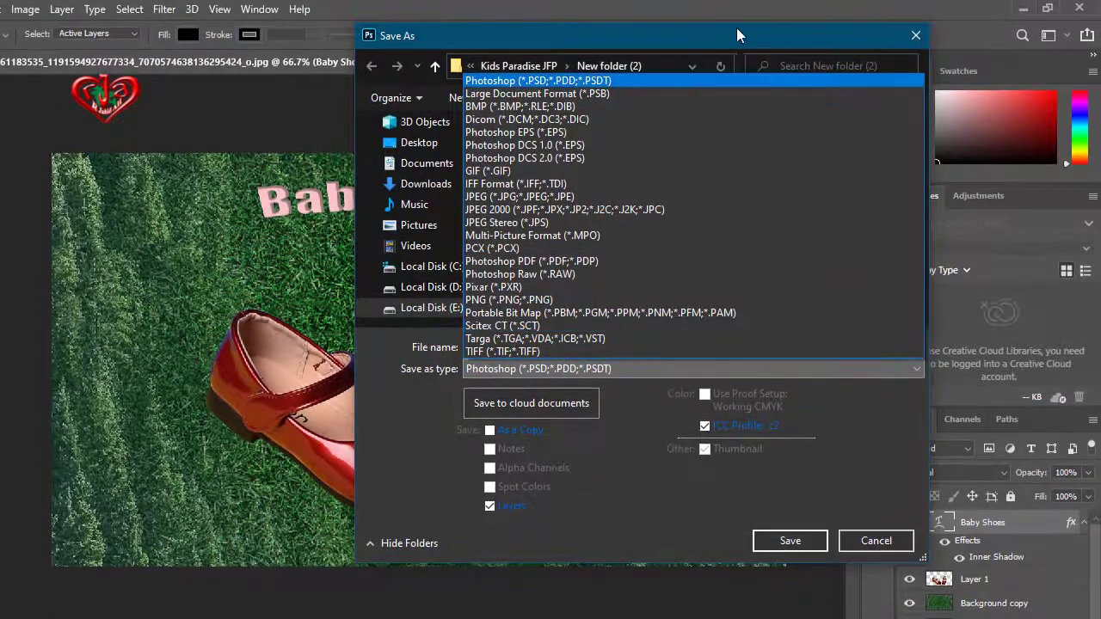
{"action": "left_click", "coordinate": [740, 32]}
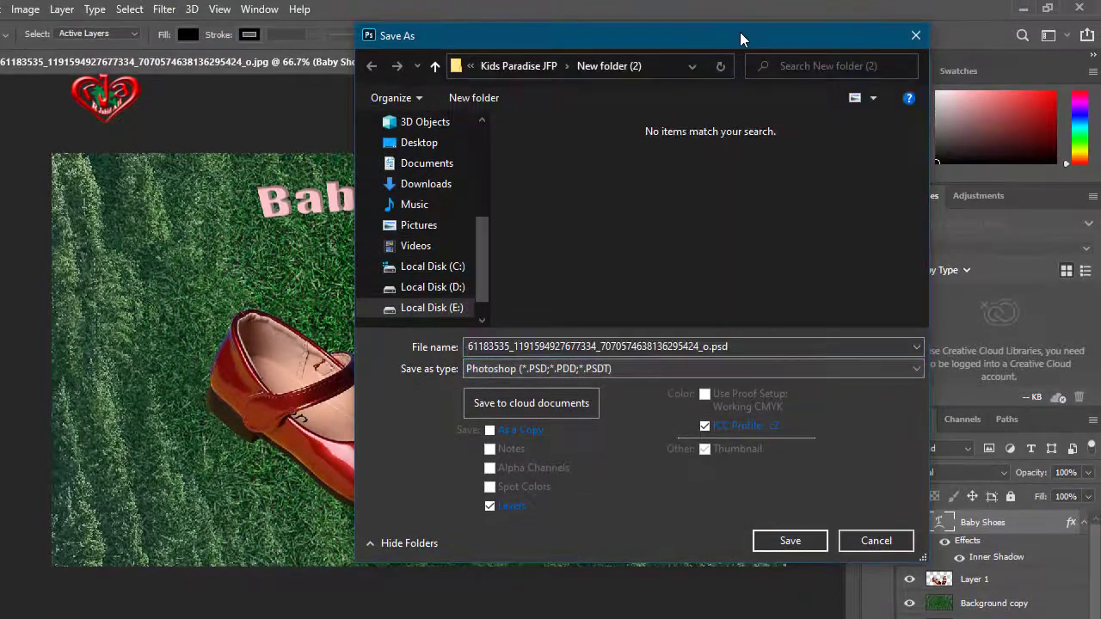
{"action": "left_click", "coordinate": [542, 67]}
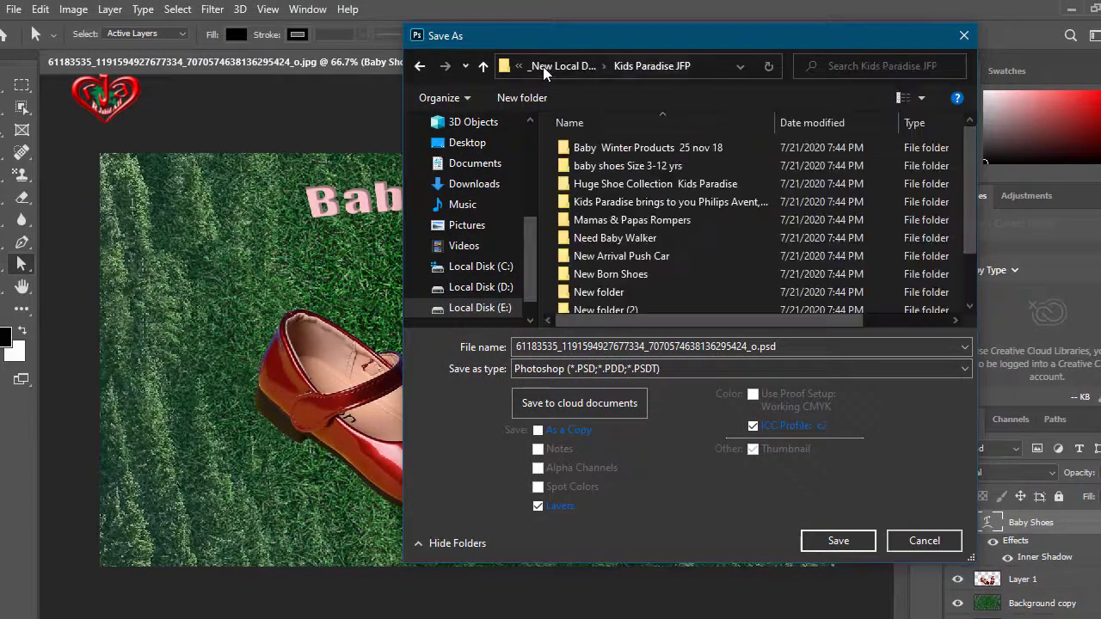
{"action": "left_click", "coordinate": [561, 66]}
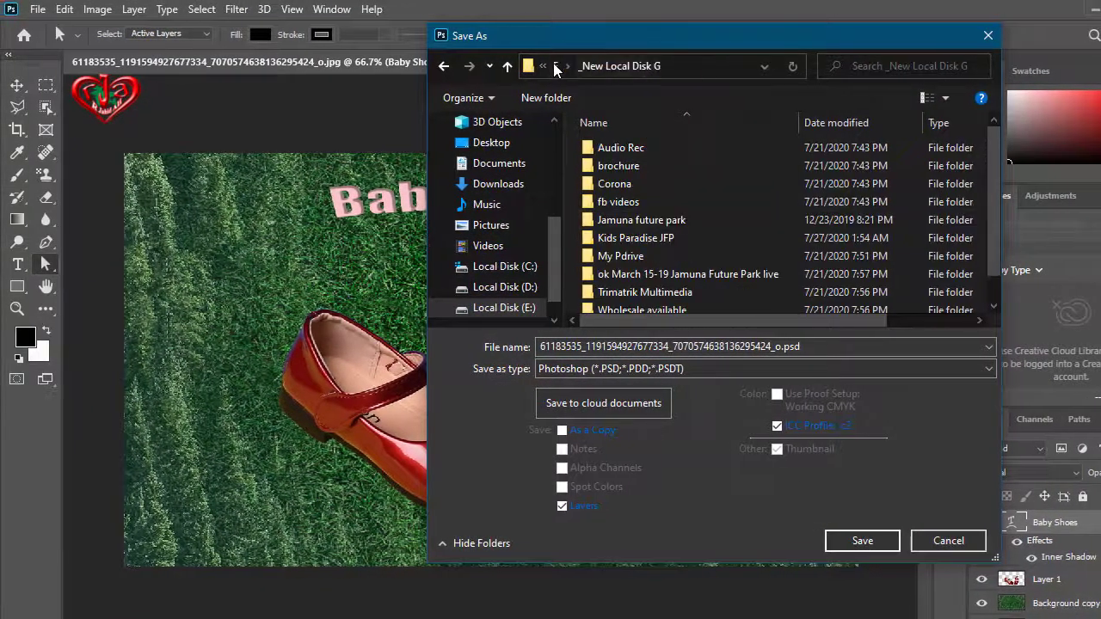
{"action": "left_click", "coordinate": [504, 308]}
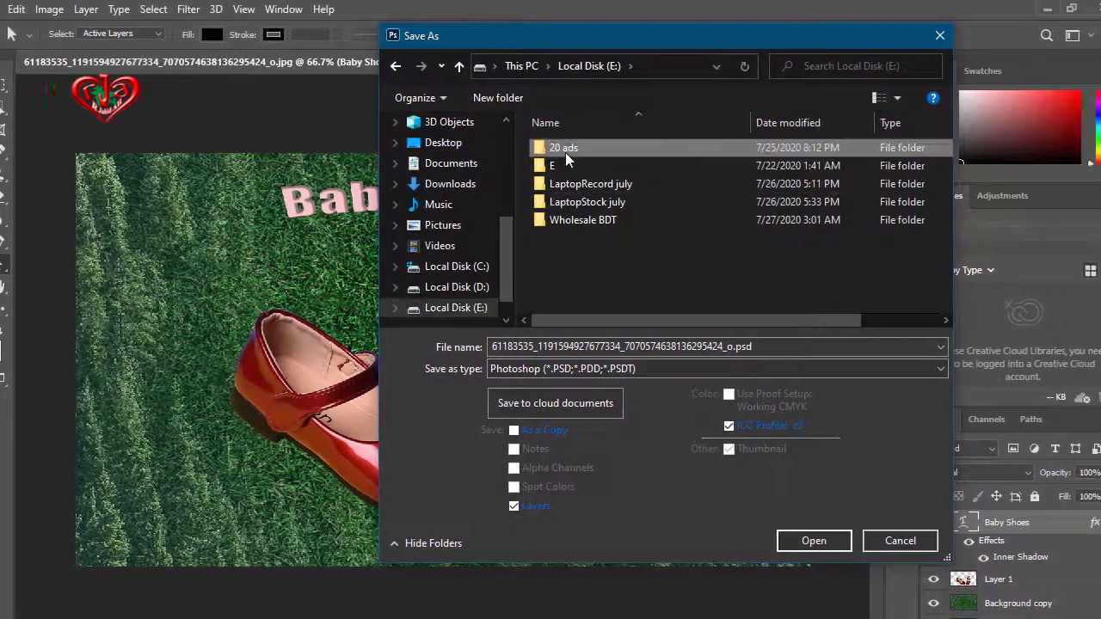
{"action": "double_click", "coordinate": [568, 148]}
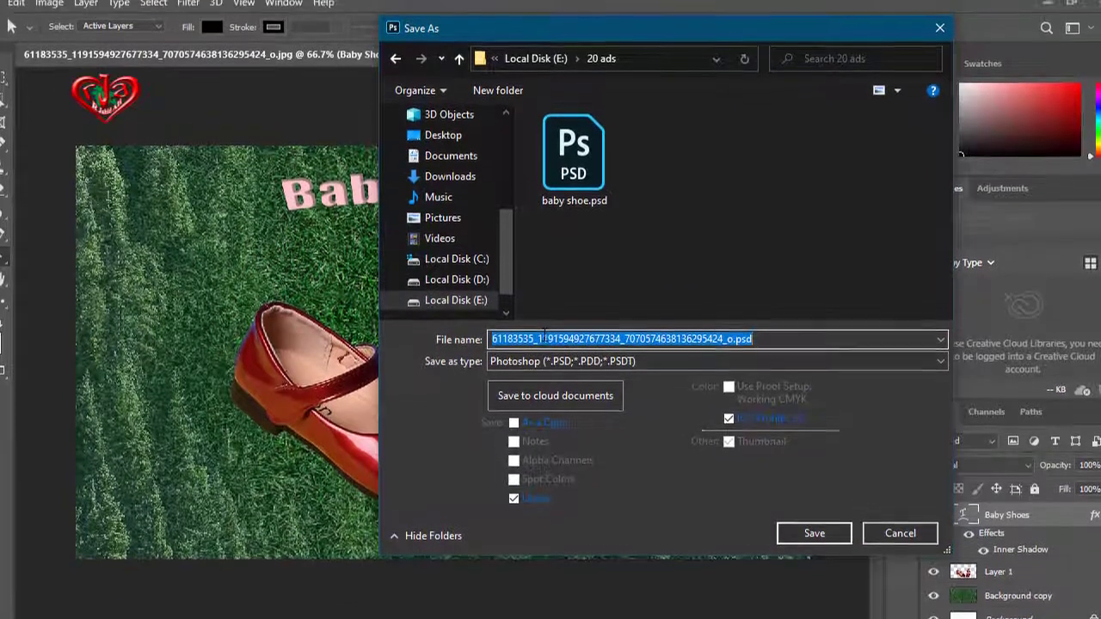
Step: Name the file baby shoe1.psd and save it with Maximize Compatibility kept on
{"action": "left_click", "coordinate": [572, 196]}
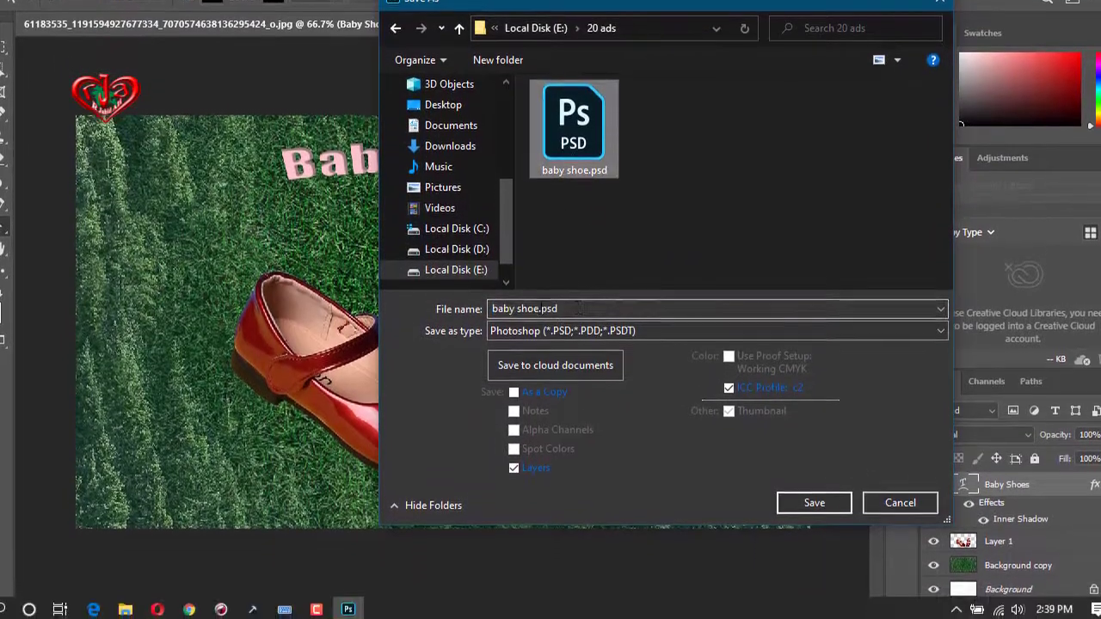
{"action": "left_click", "coordinate": [541, 306]}
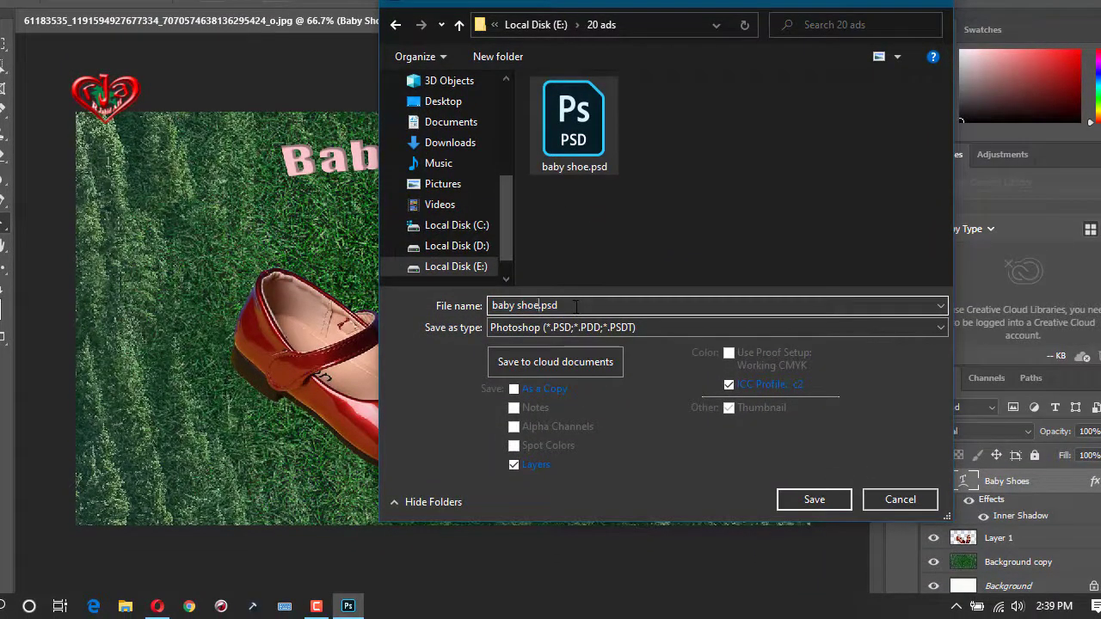
{"action": "type", "text": "1"}
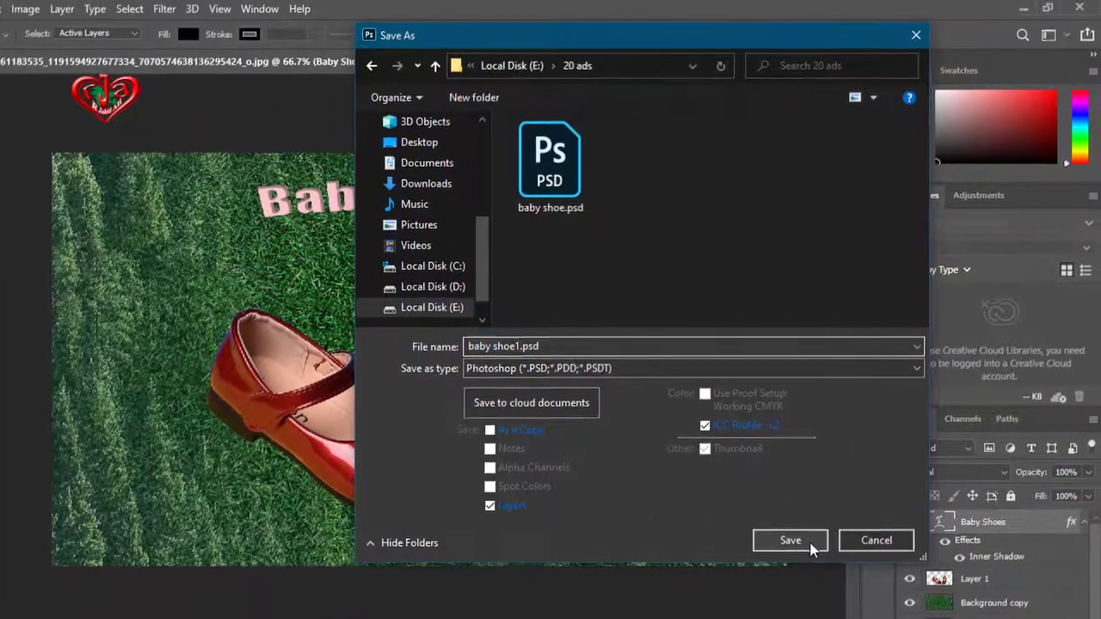
{"action": "left_click", "coordinate": [814, 499]}
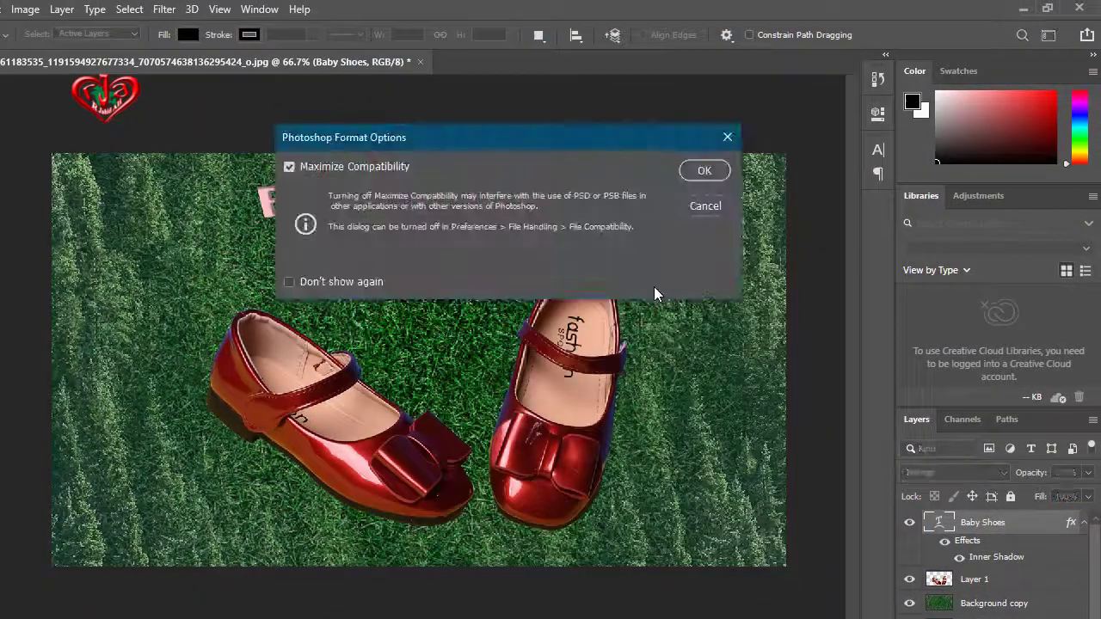
{"action": "left_click", "coordinate": [707, 172]}
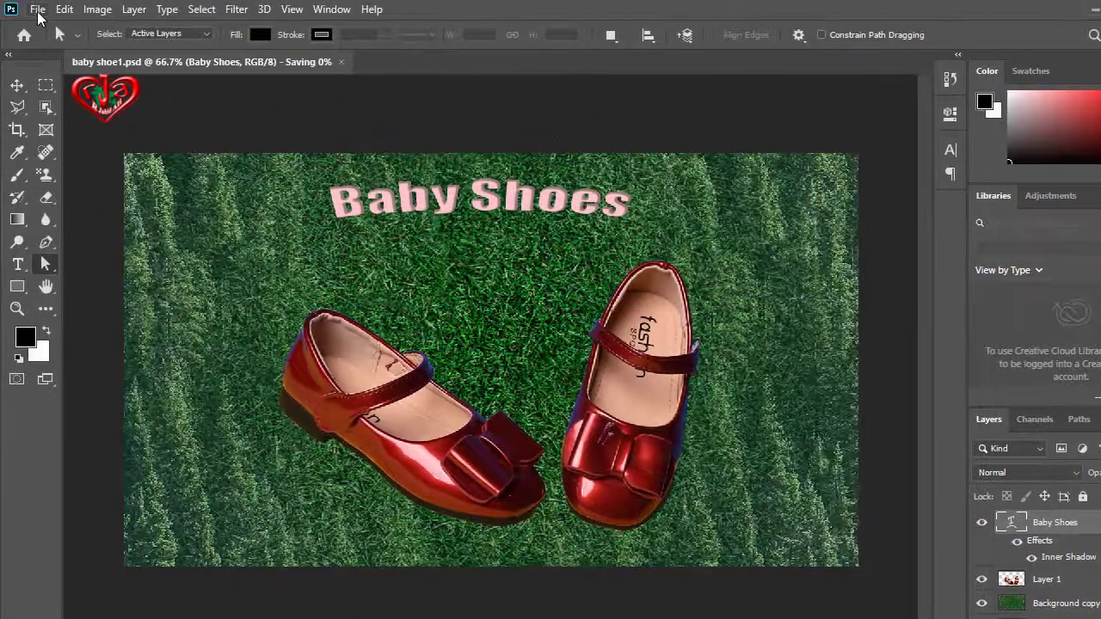
{"action": "left_click", "coordinate": [38, 13]}
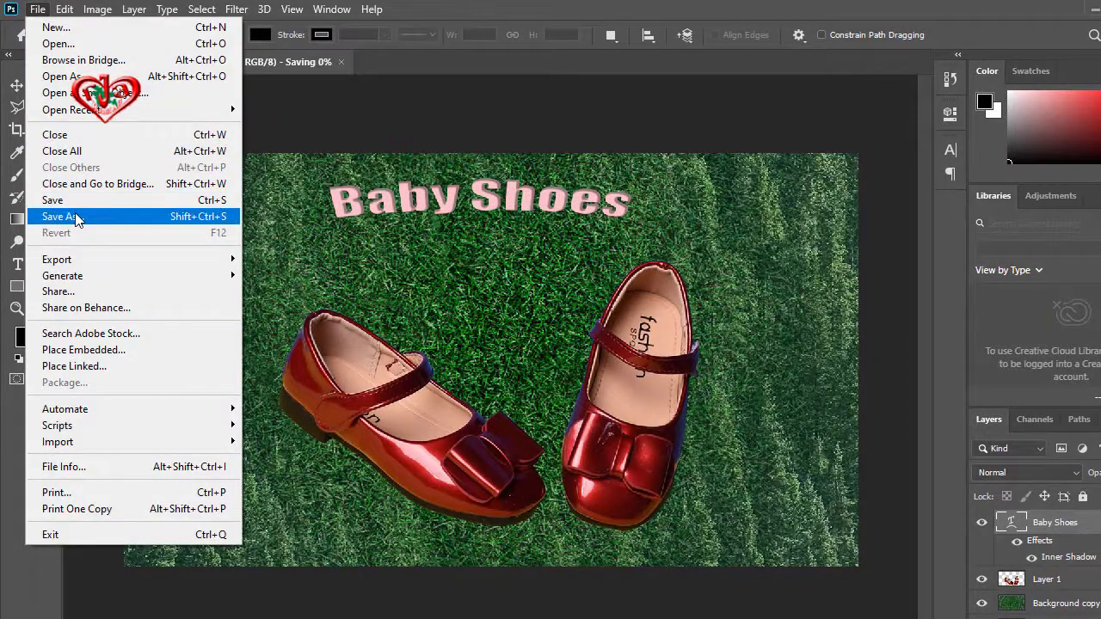
Step: Save a PNG copy named baby shoe1.png, accepting the PNG format options
{"action": "left_click", "coordinate": [76, 218]}
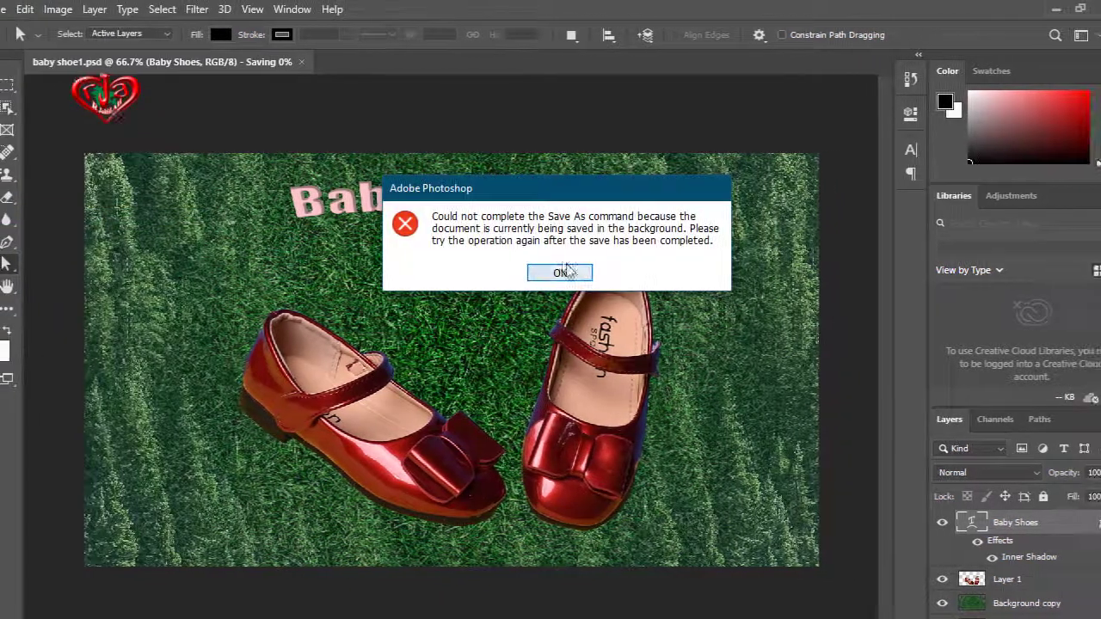
{"action": "left_click", "coordinate": [554, 273]}
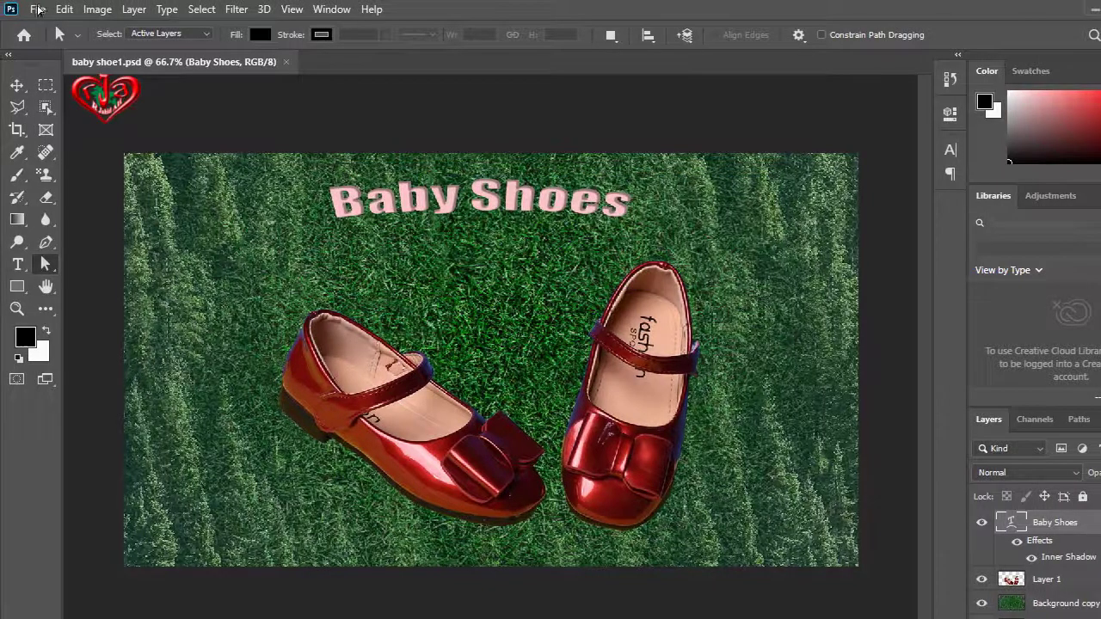
{"action": "left_click", "coordinate": [38, 9]}
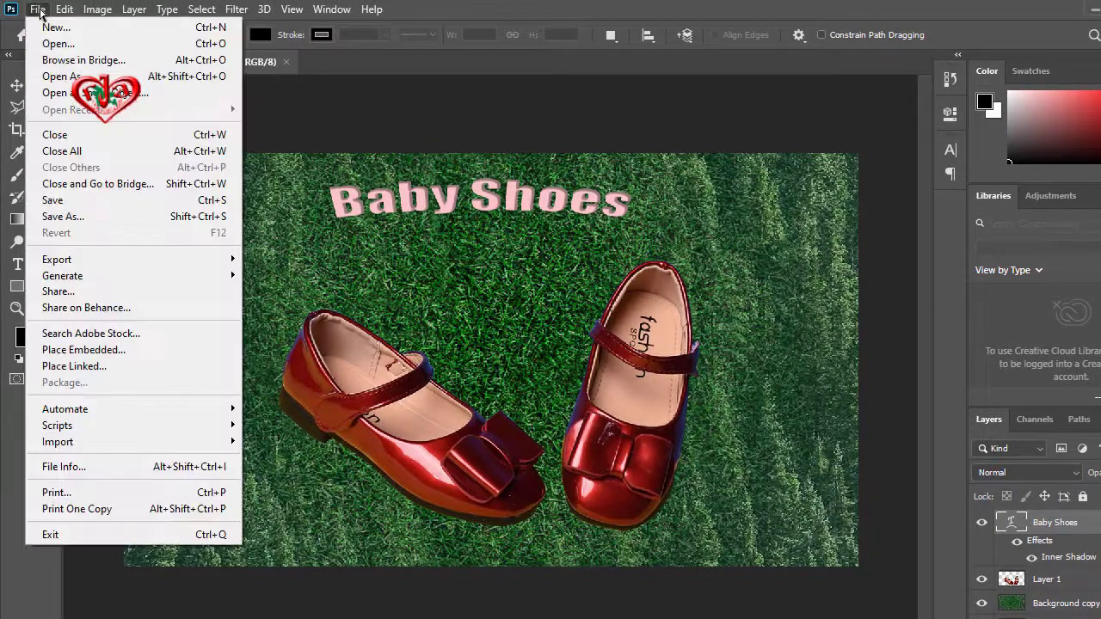
{"action": "left_click", "coordinate": [69, 219]}
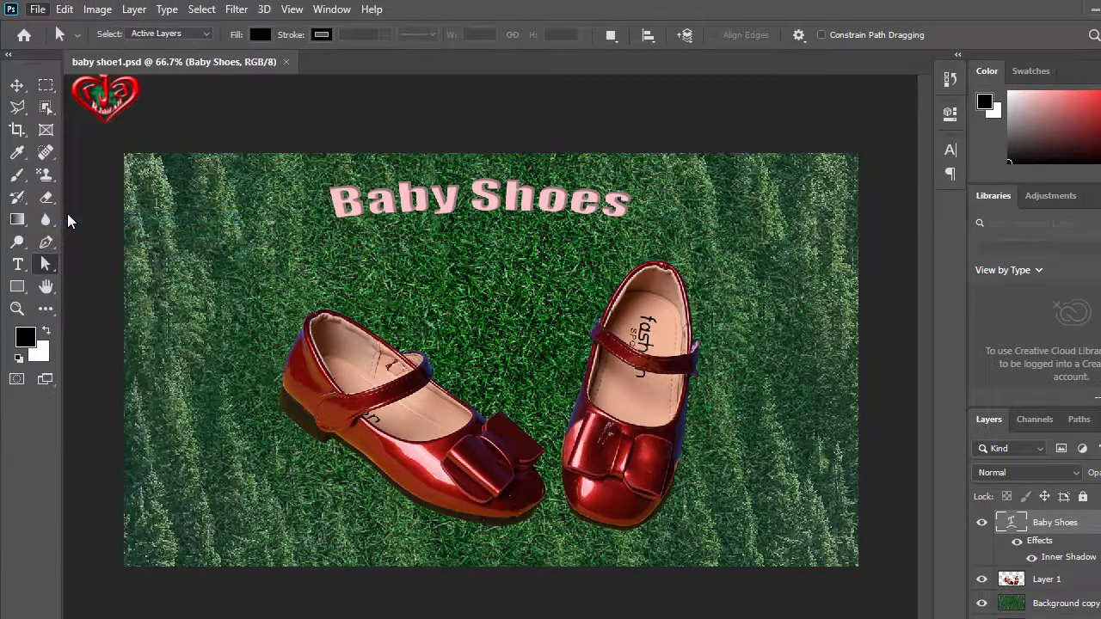
{"action": "left_click", "coordinate": [694, 370]}
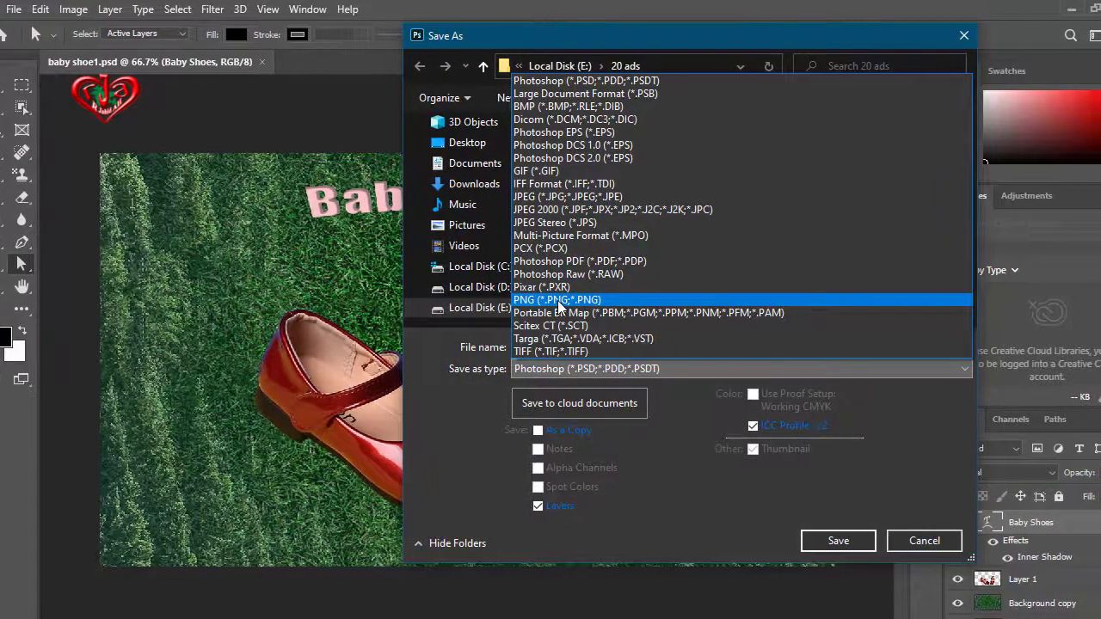
{"action": "left_click", "coordinate": [559, 301]}
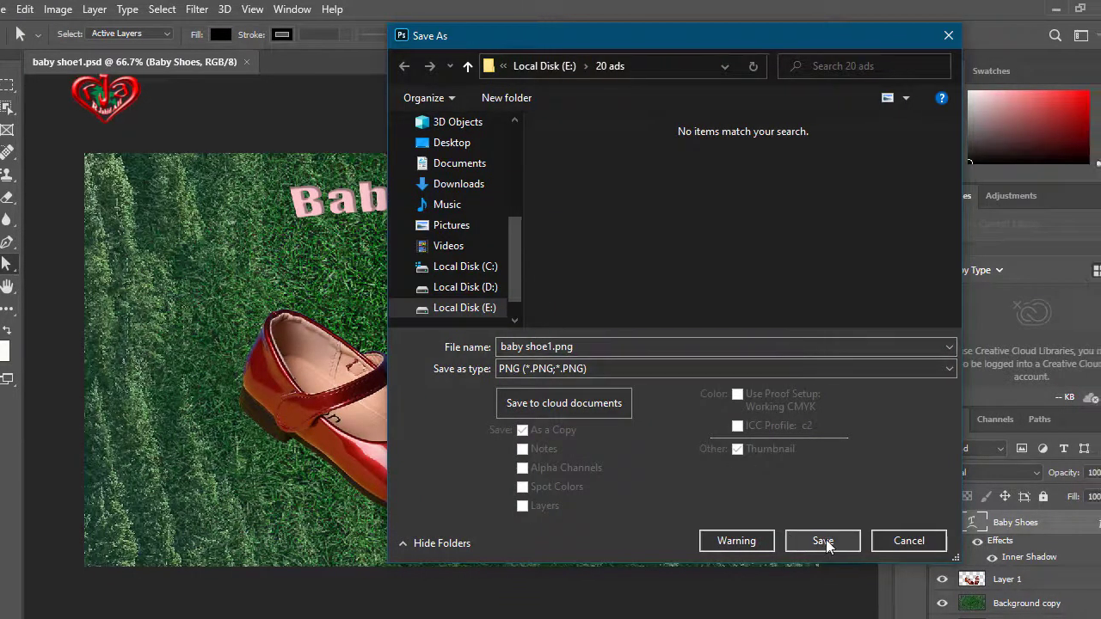
{"action": "left_click", "coordinate": [826, 539]}
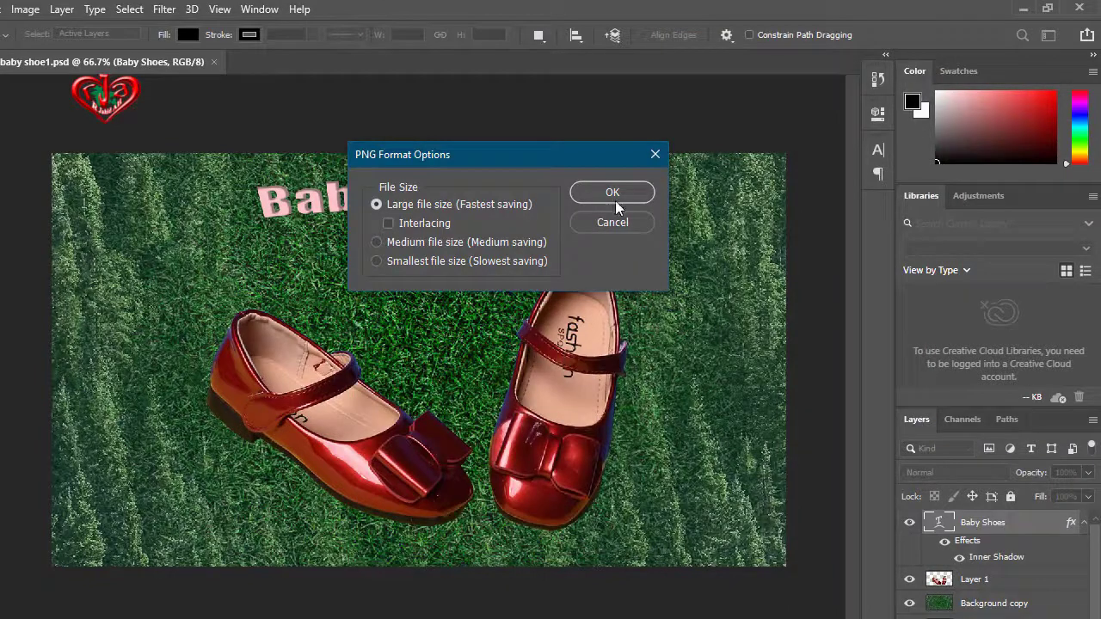
{"action": "left_click", "coordinate": [617, 194]}
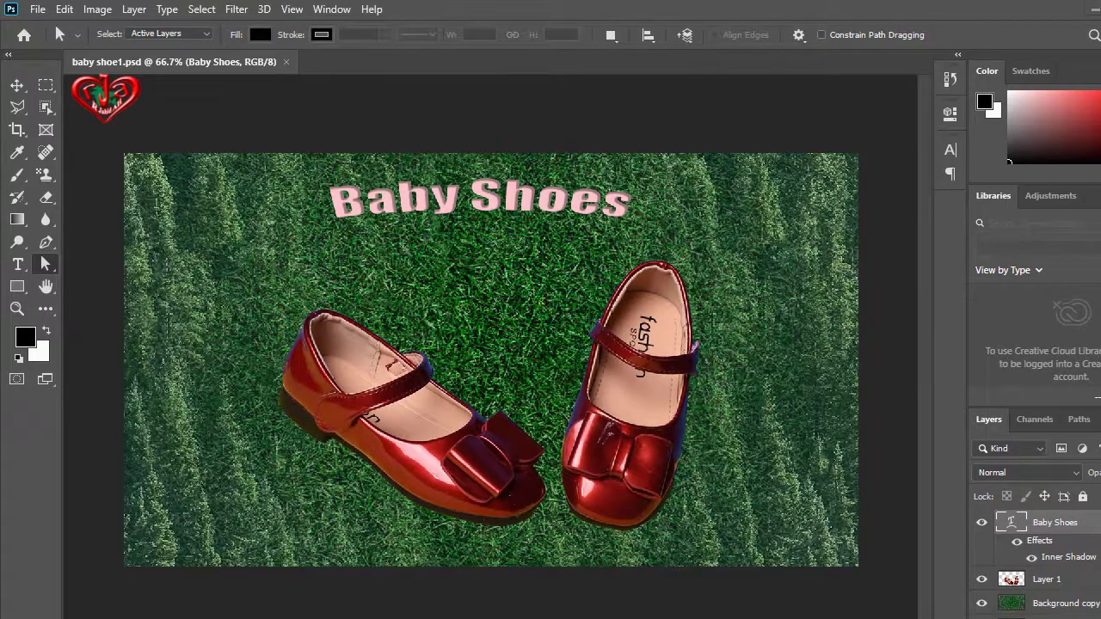
{"action": "key", "text": "super"}
Step: Browse This PC to Local Disk (E:) > 20 ads and right-click baby shoe1.png
{"action": "left_click", "coordinate": [350, 286]}
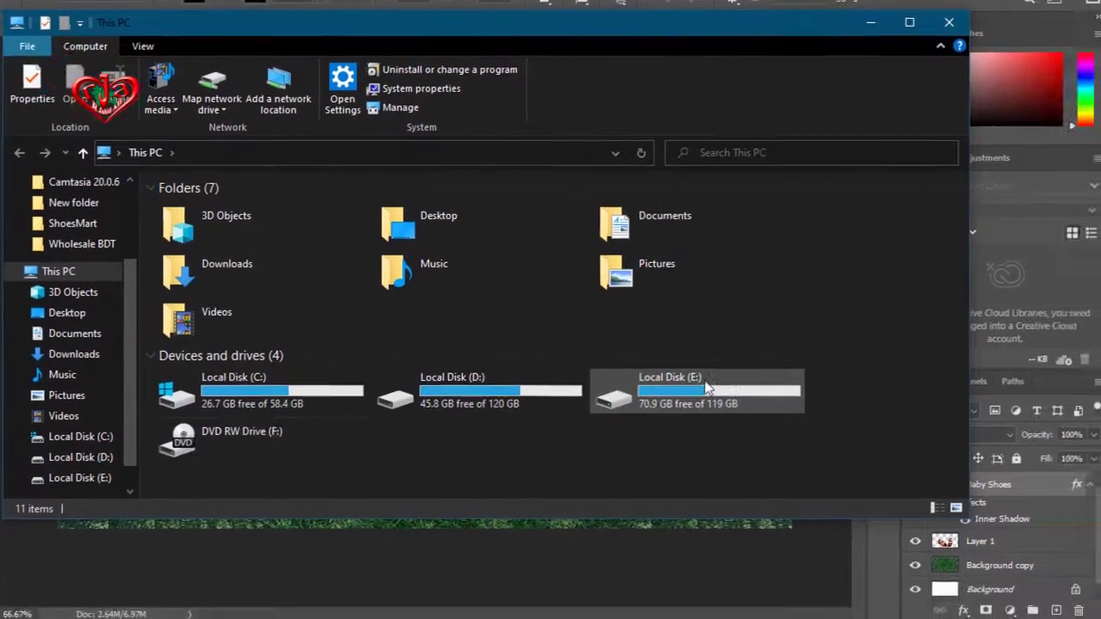
{"action": "double_click", "coordinate": [722, 420]}
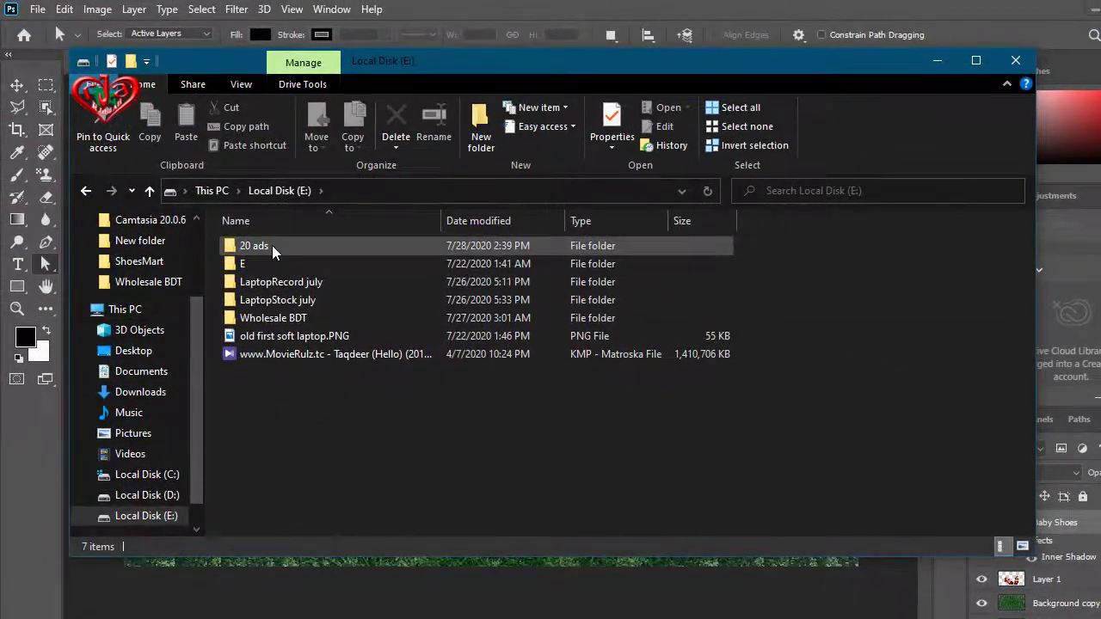
{"action": "double_click", "coordinate": [272, 245]}
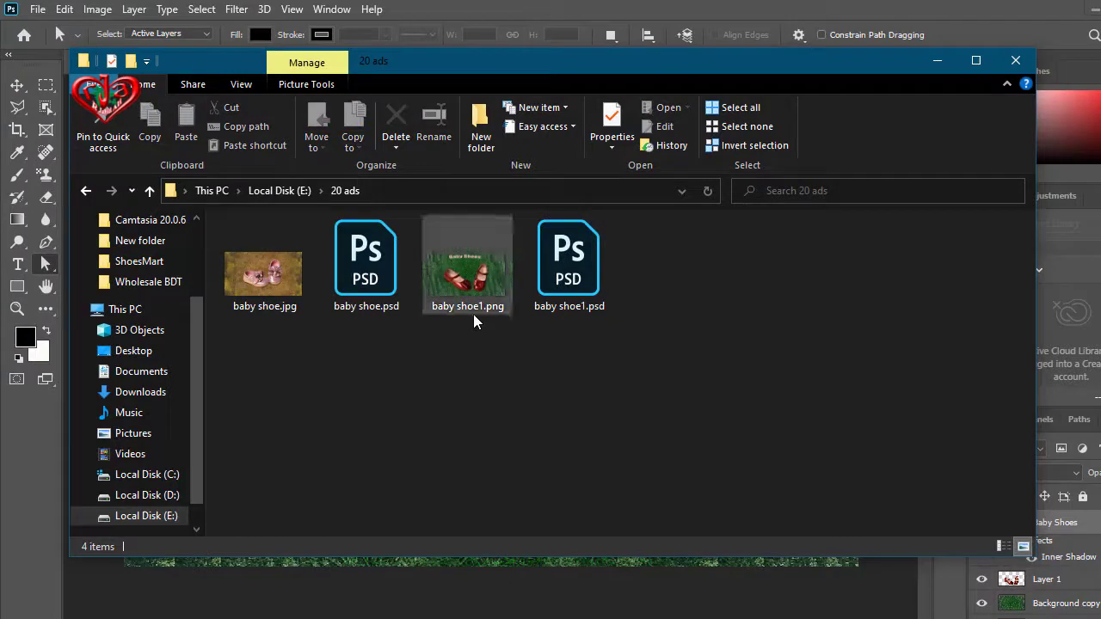
{"action": "left_click", "coordinate": [461, 292]}
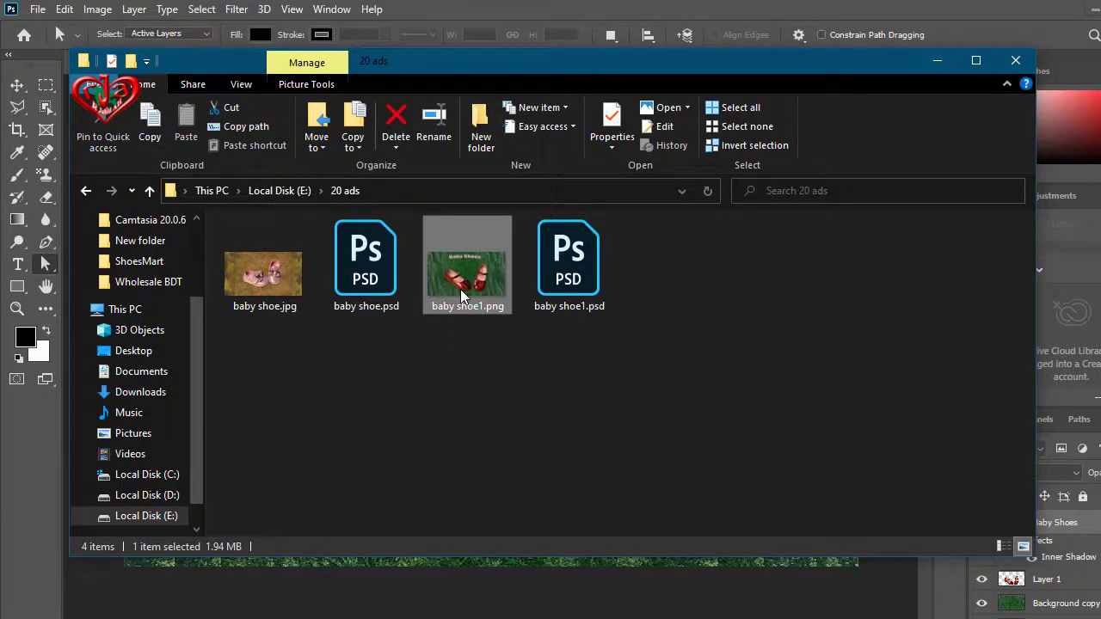
{"action": "right_click", "coordinate": [461, 295]}
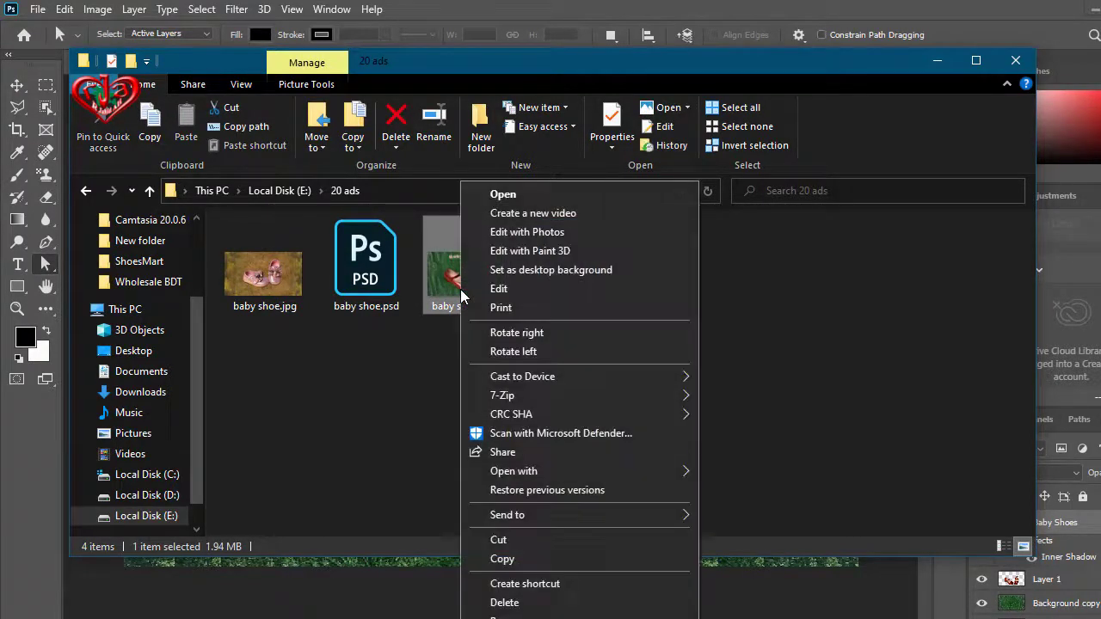
{"action": "left_click", "coordinate": [520, 204]}
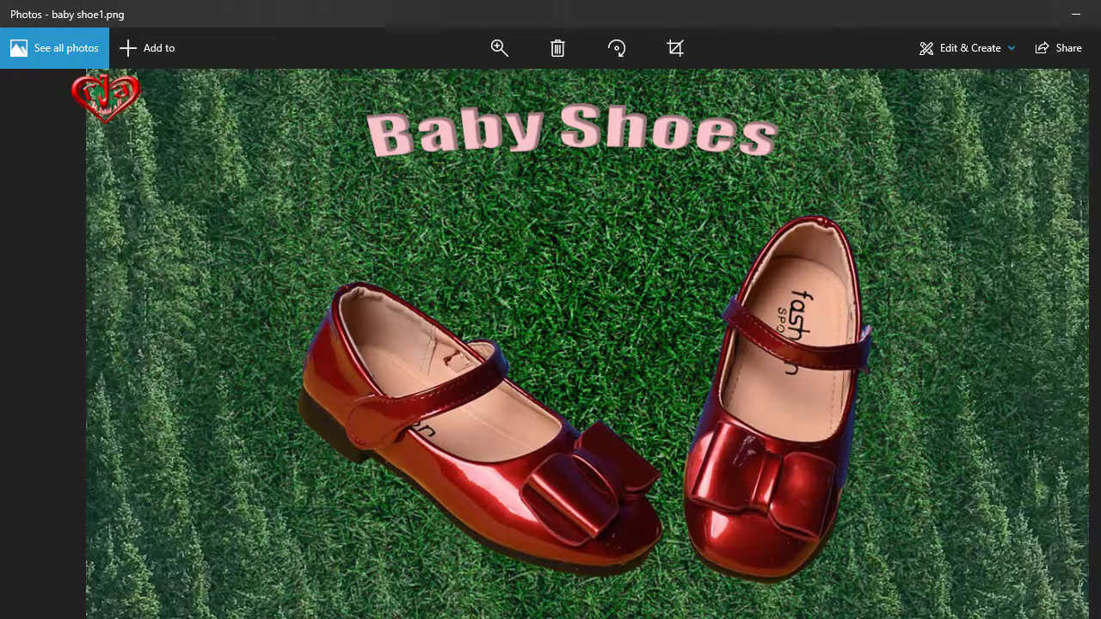
{"action": "left_click", "coordinate": [1097, 8]}
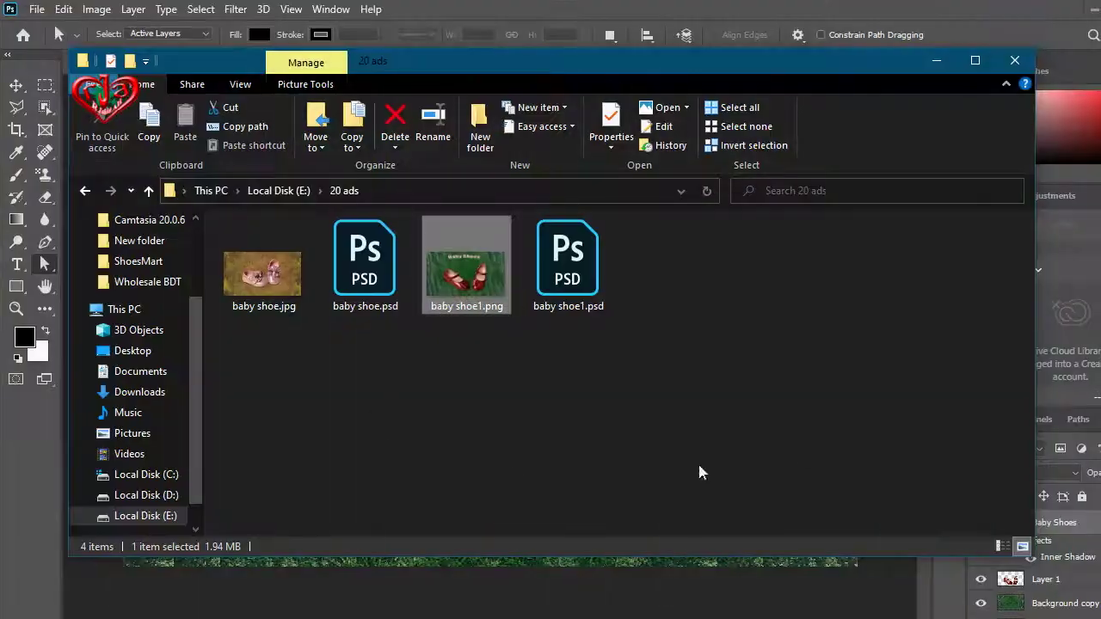
Step: Close File Explorer, the baby shoe1.psd document and Photoshop
{"action": "left_click", "coordinate": [967, 62]}
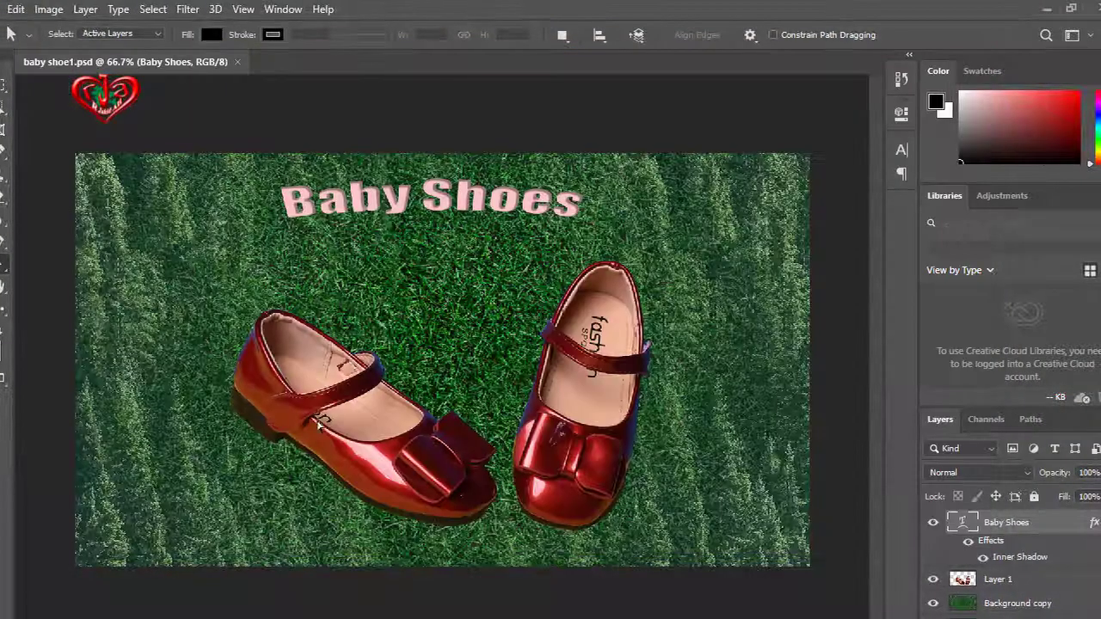
{"action": "key", "text": "ctrl+w"}
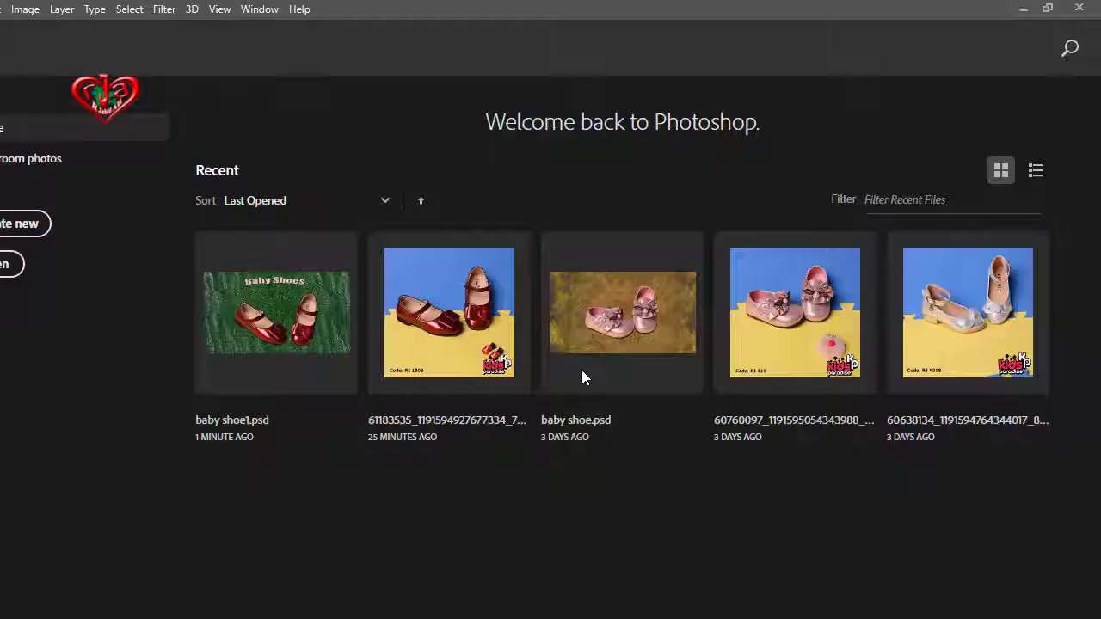
{"action": "left_click", "coordinate": [1080, 9]}
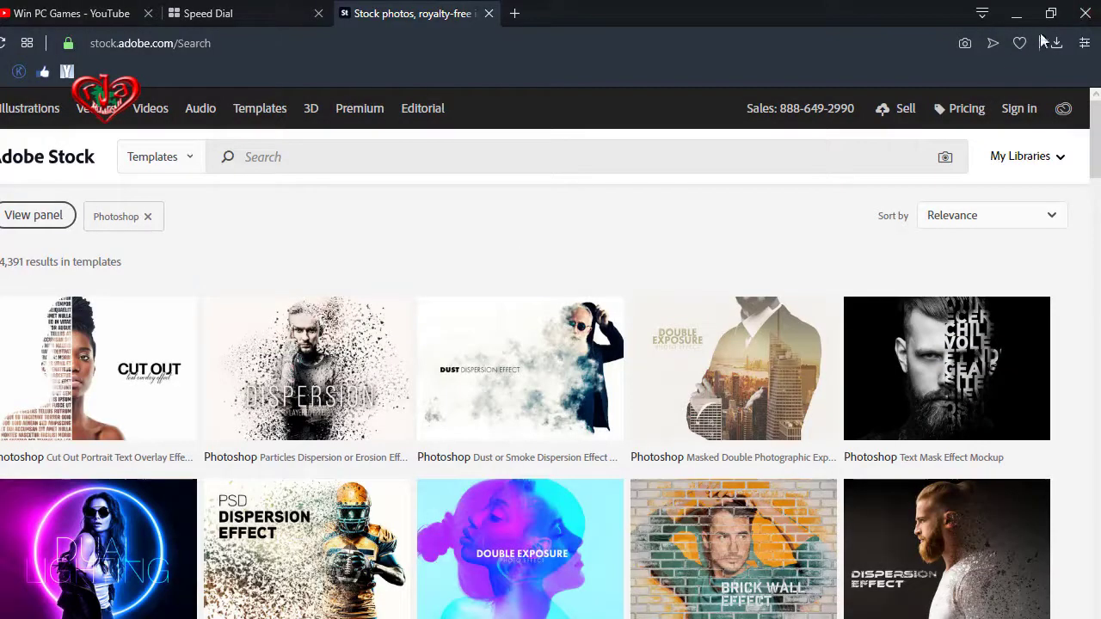
Step: Close the browser window and confirm closing all three tabs
{"action": "left_click", "coordinate": [1081, 20]}
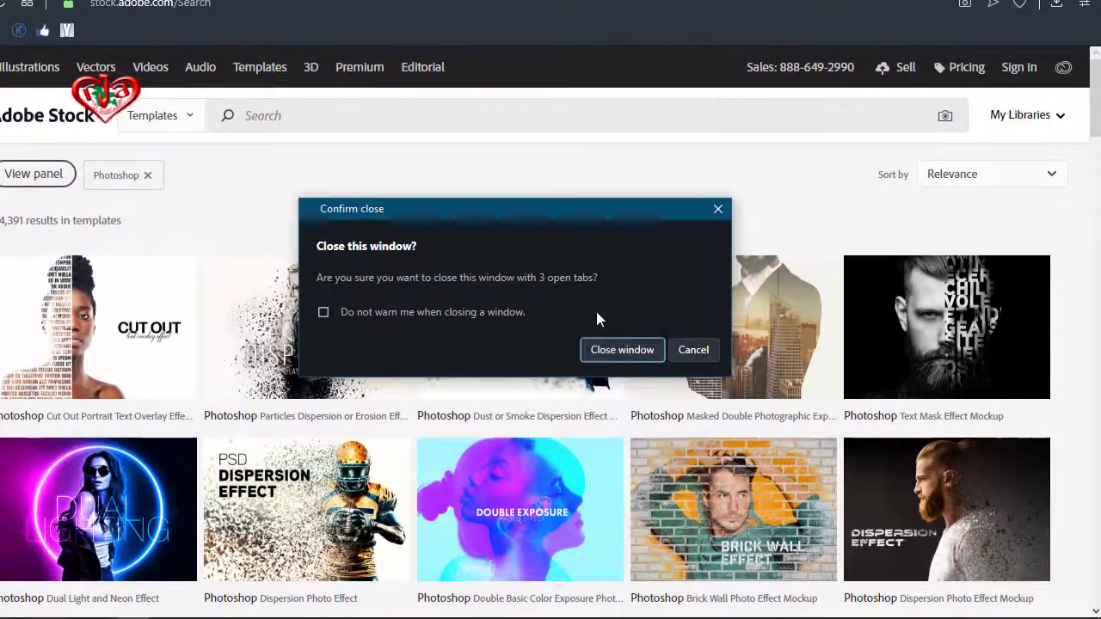
{"action": "left_click", "coordinate": [621, 350]}
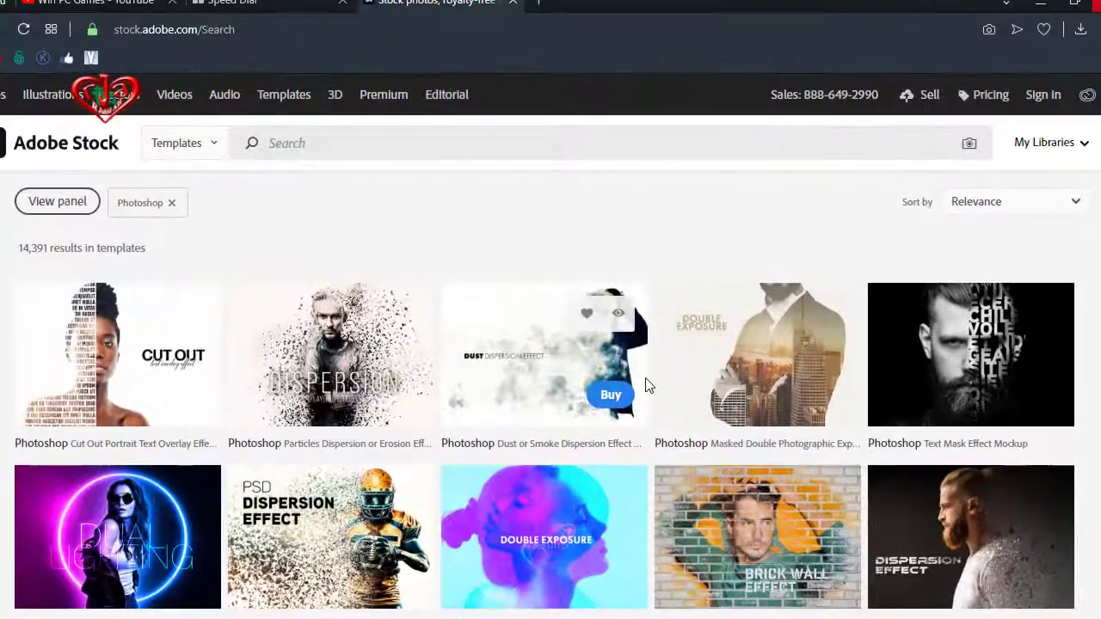